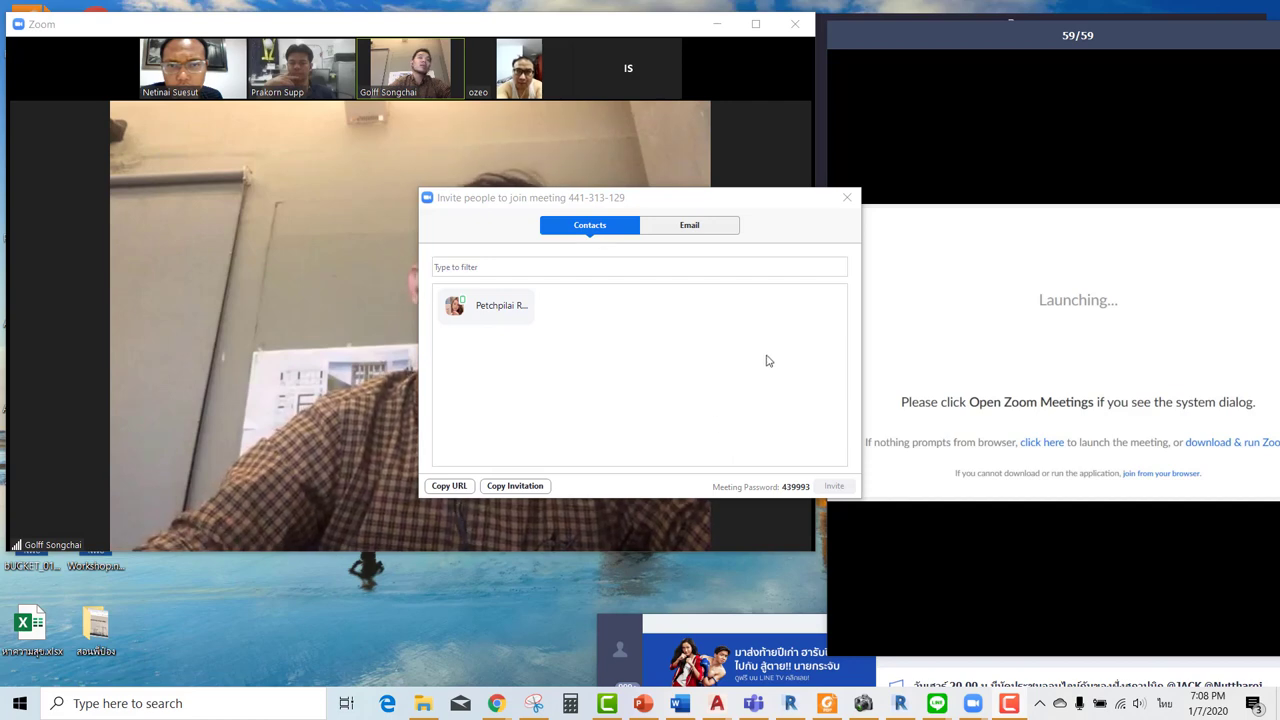
Move the invite dialog to the right and maximize the meeting window to full screen.
drag(764, 198, 962, 134)
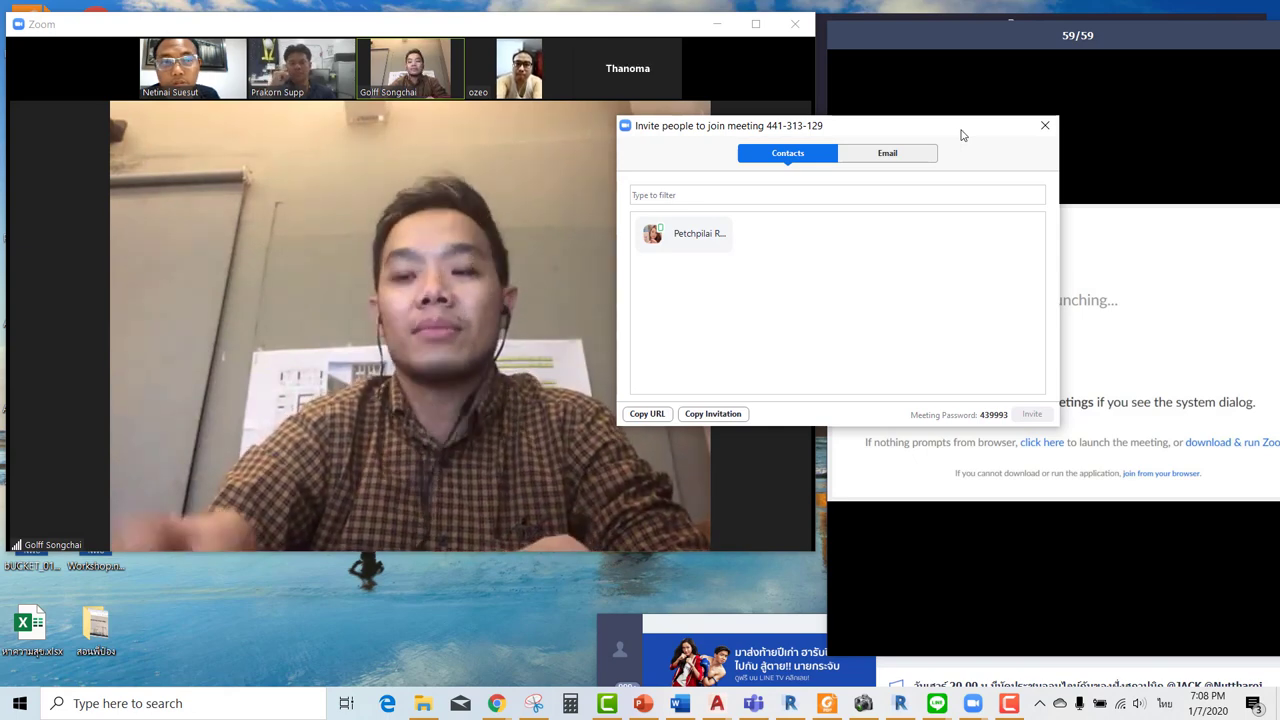
drag(948, 141, 1130, 208)
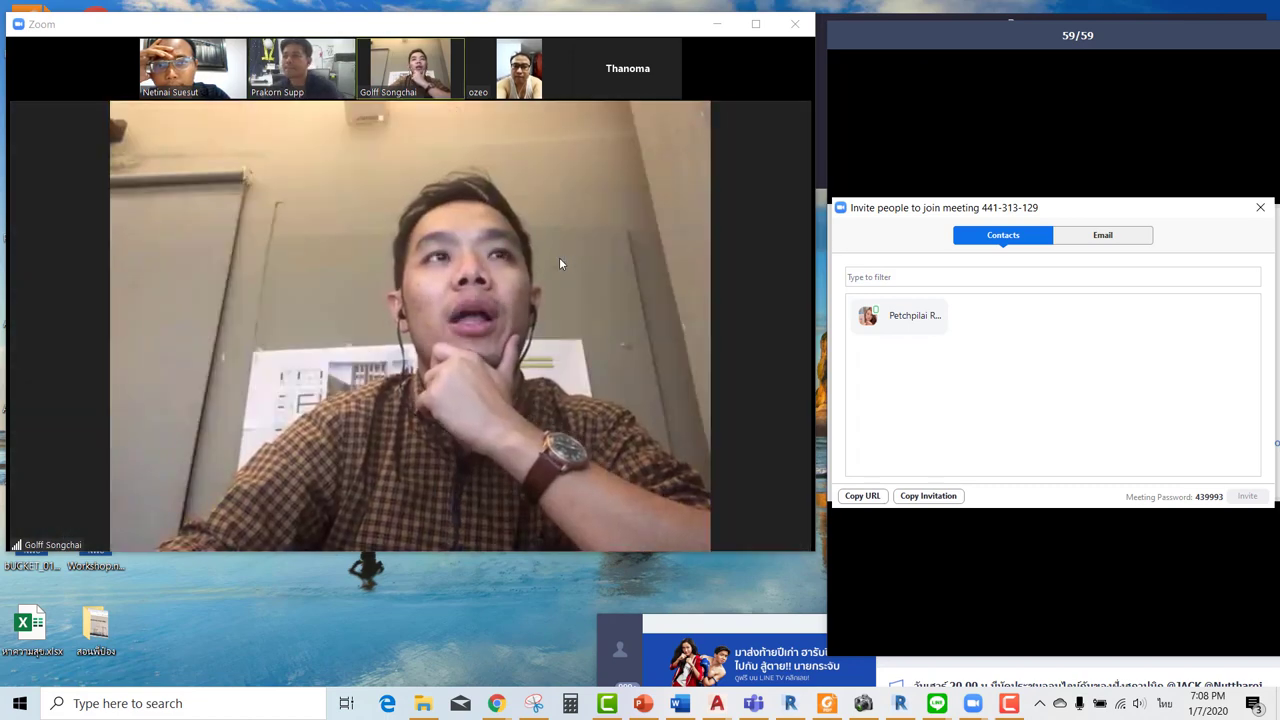
double_click(603, 263)
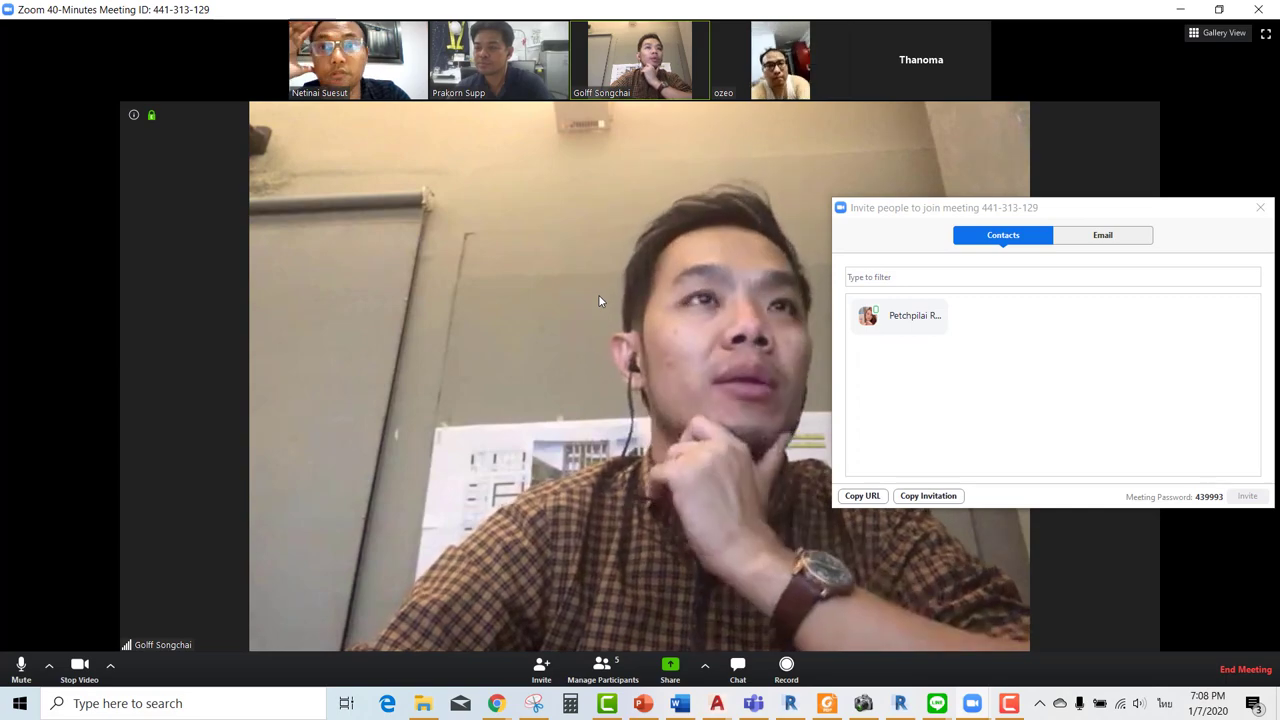
click(937, 702)
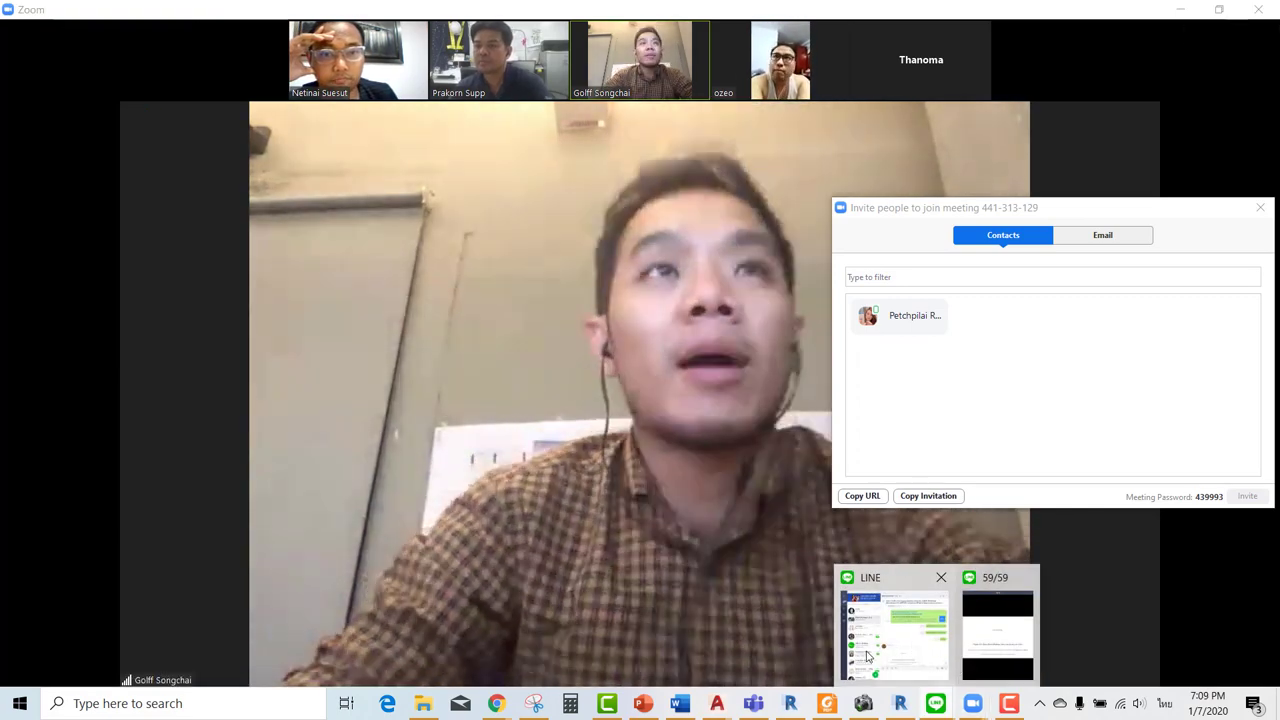
click(868, 655)
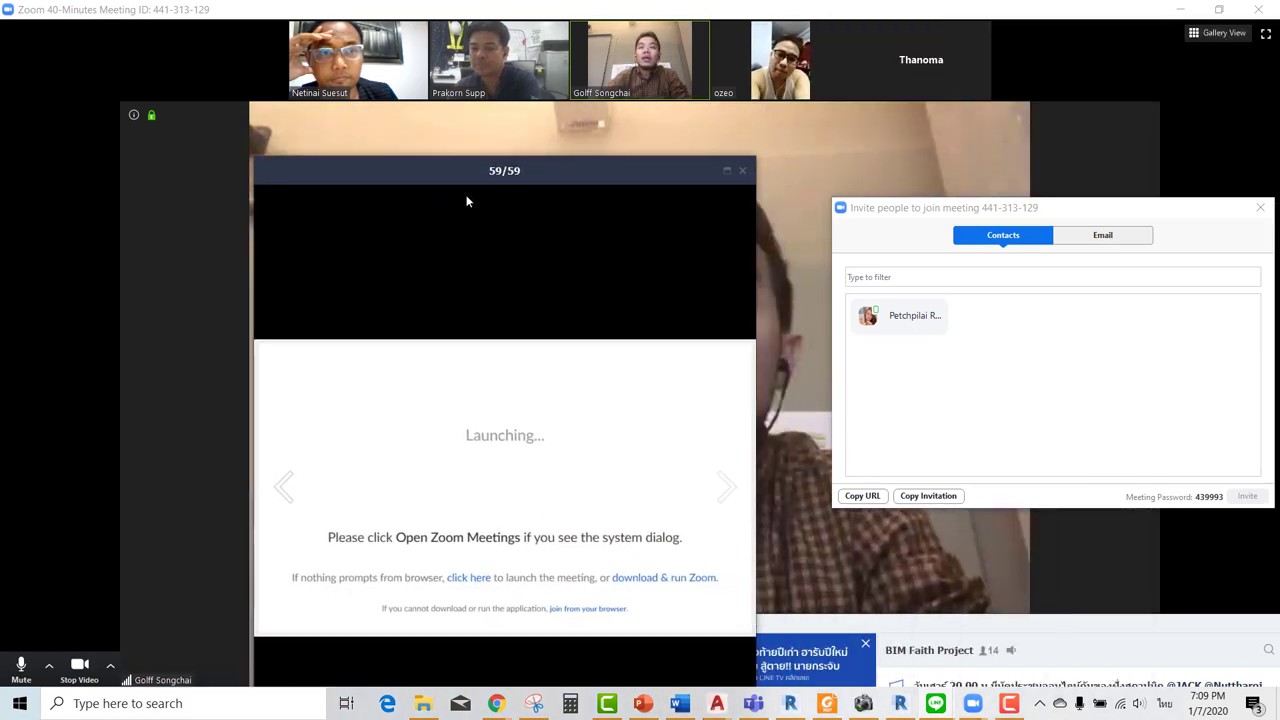
drag(466, 201, 564, 84)
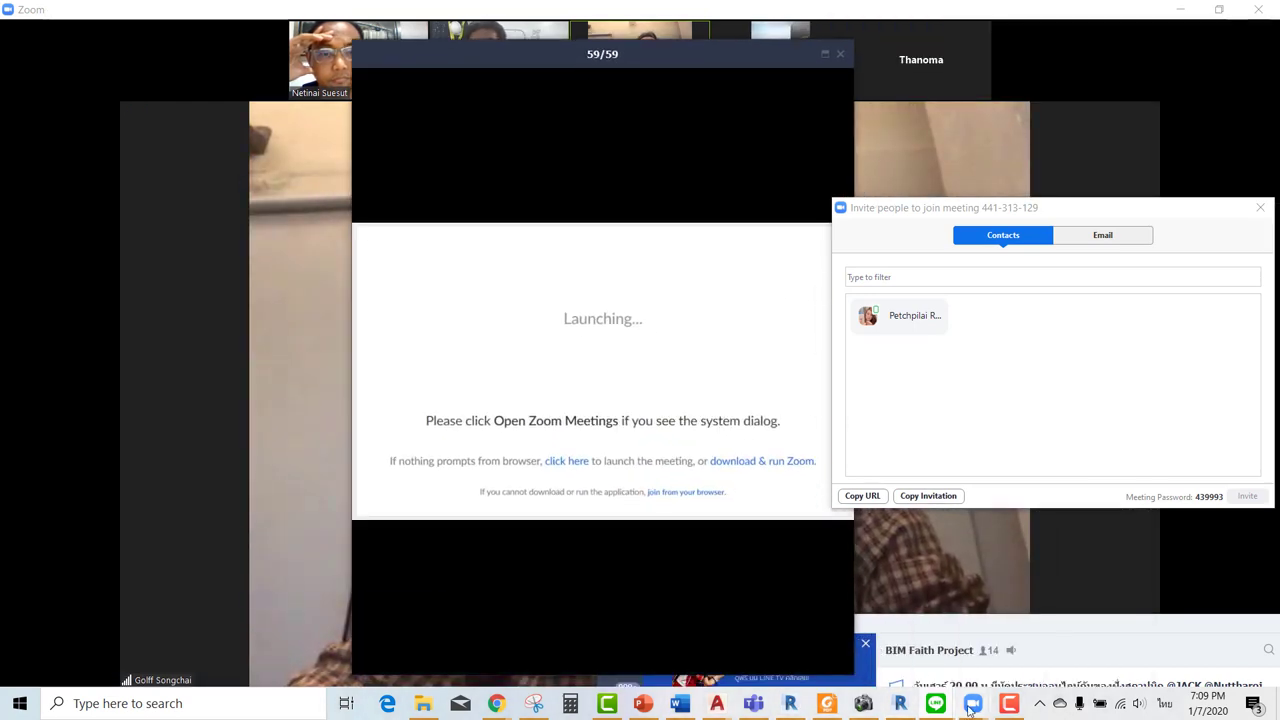
click(972, 707)
click(1005, 625)
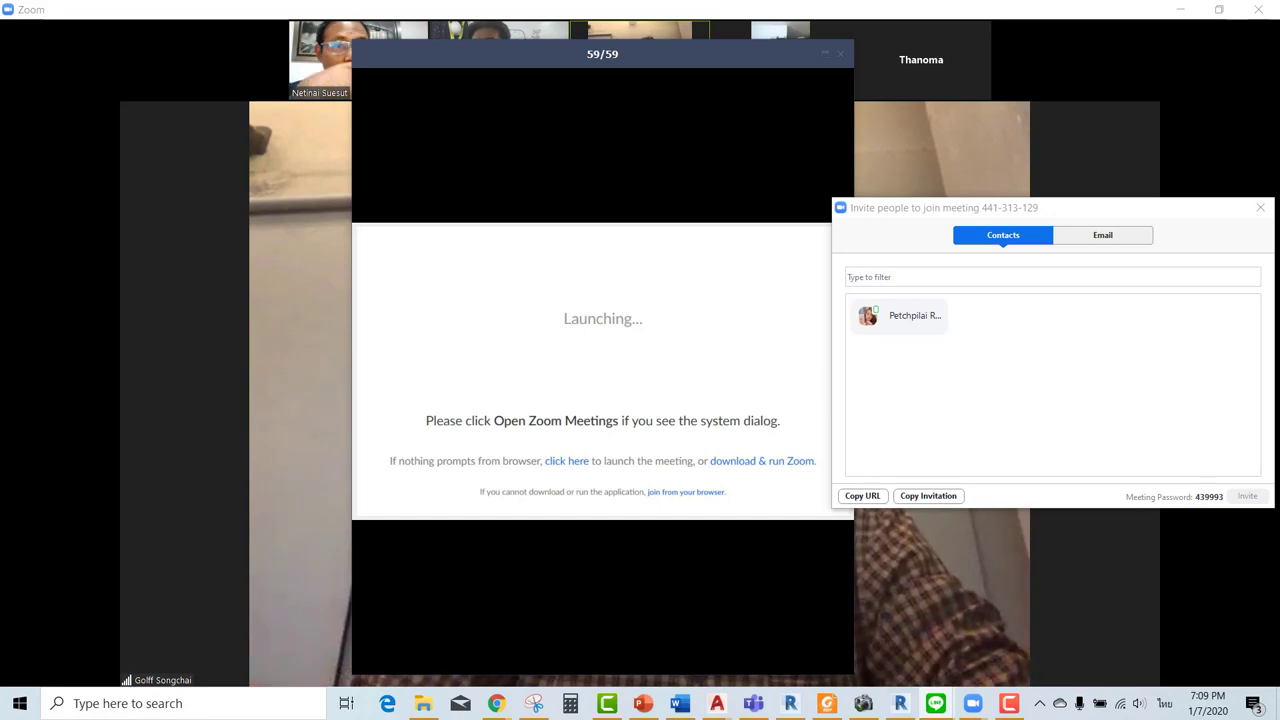
mouse_move(986, 313)
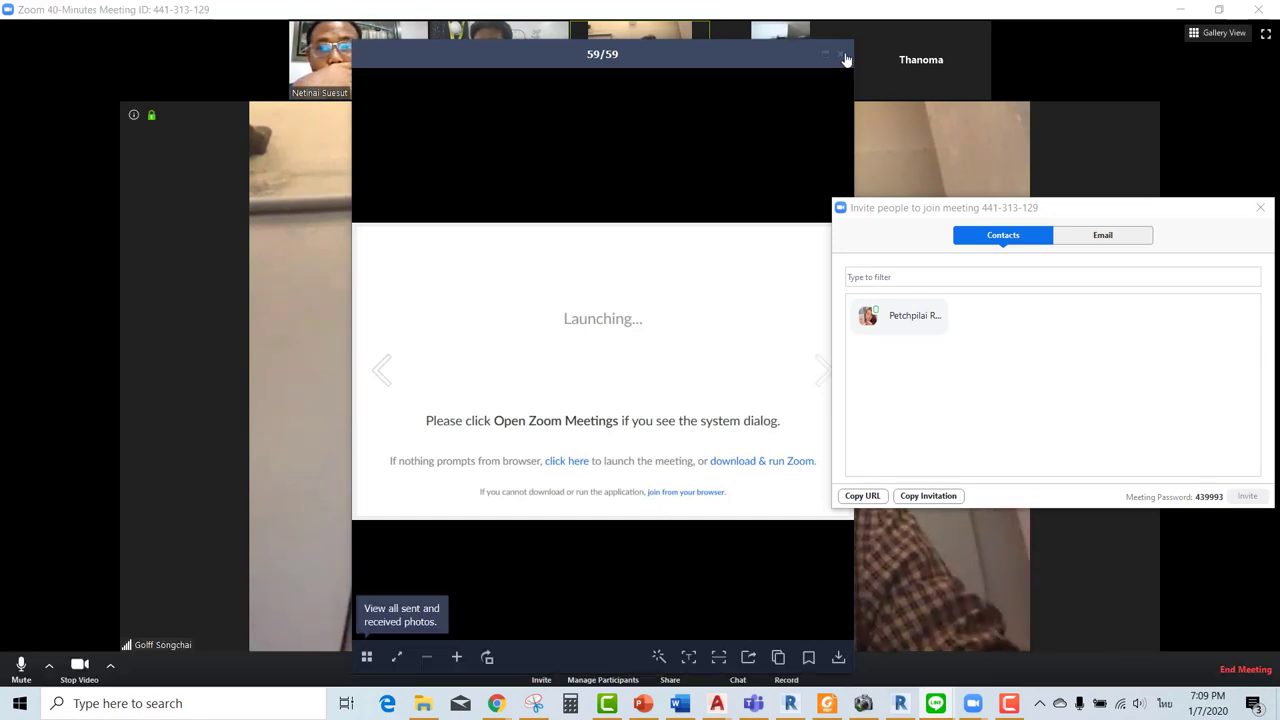
click(844, 58)
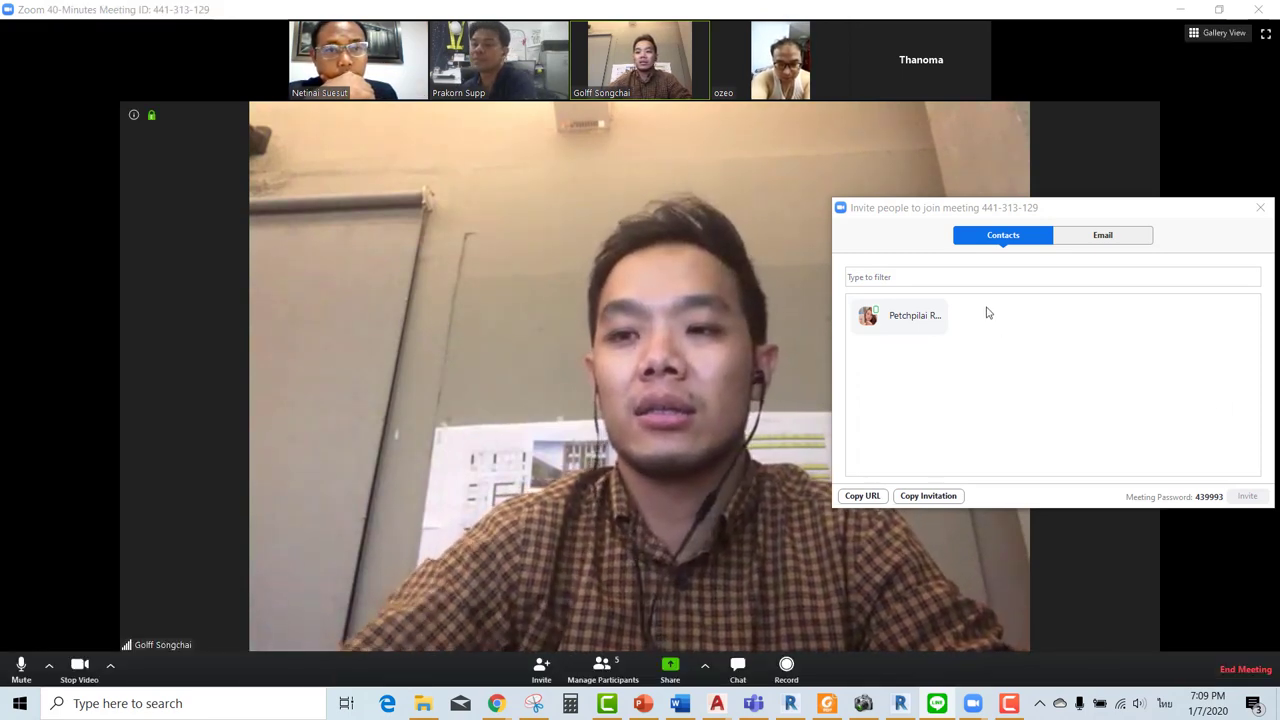
Raise the speaker volume to 69 and push the invite dialog to the right edge.
drag(1074, 207, 1034, 207)
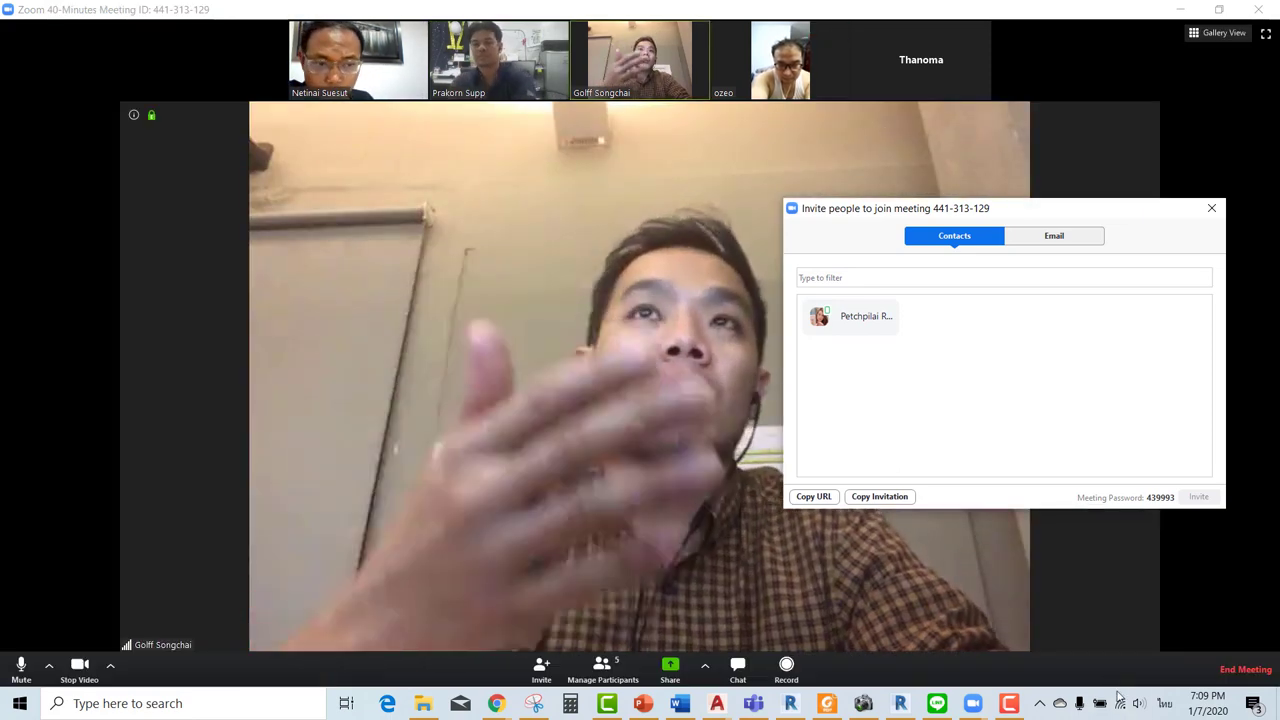
click(1139, 703)
drag(1149, 665, 1166, 663)
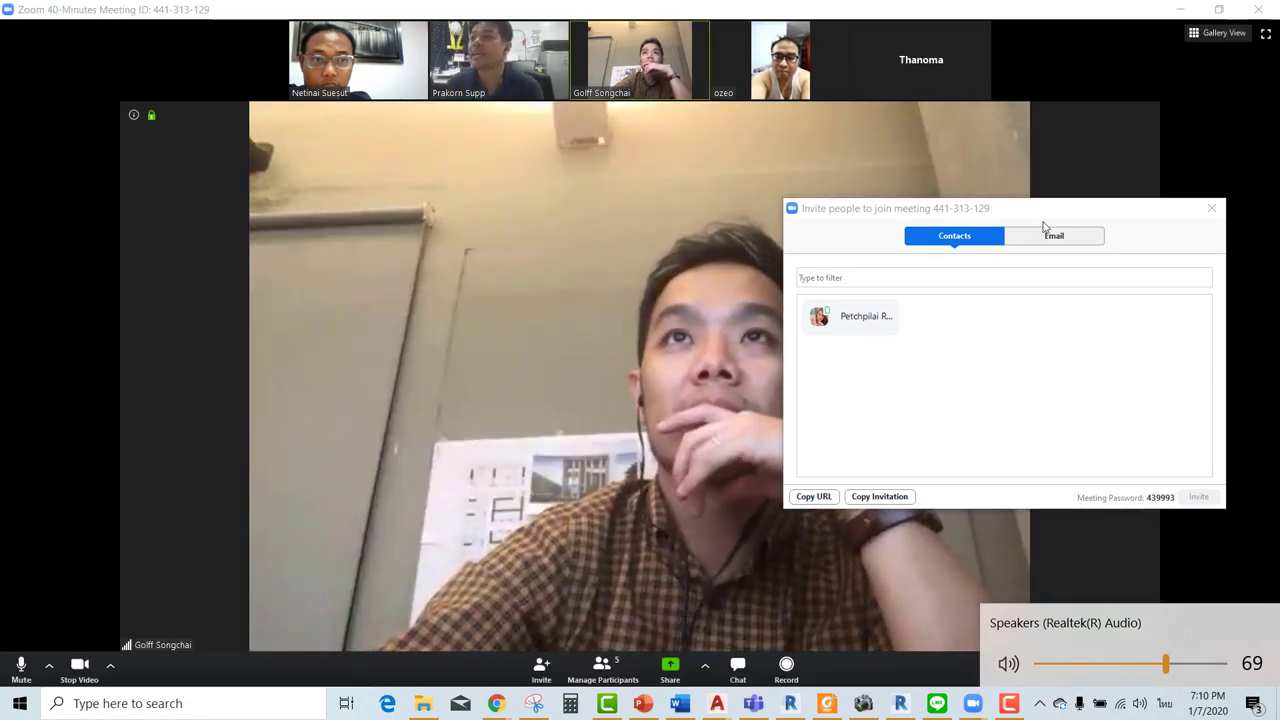
drag(1045, 212, 1279, 200)
Dismiss the volume popup by clicking back on the meeting video.
click(871, 375)
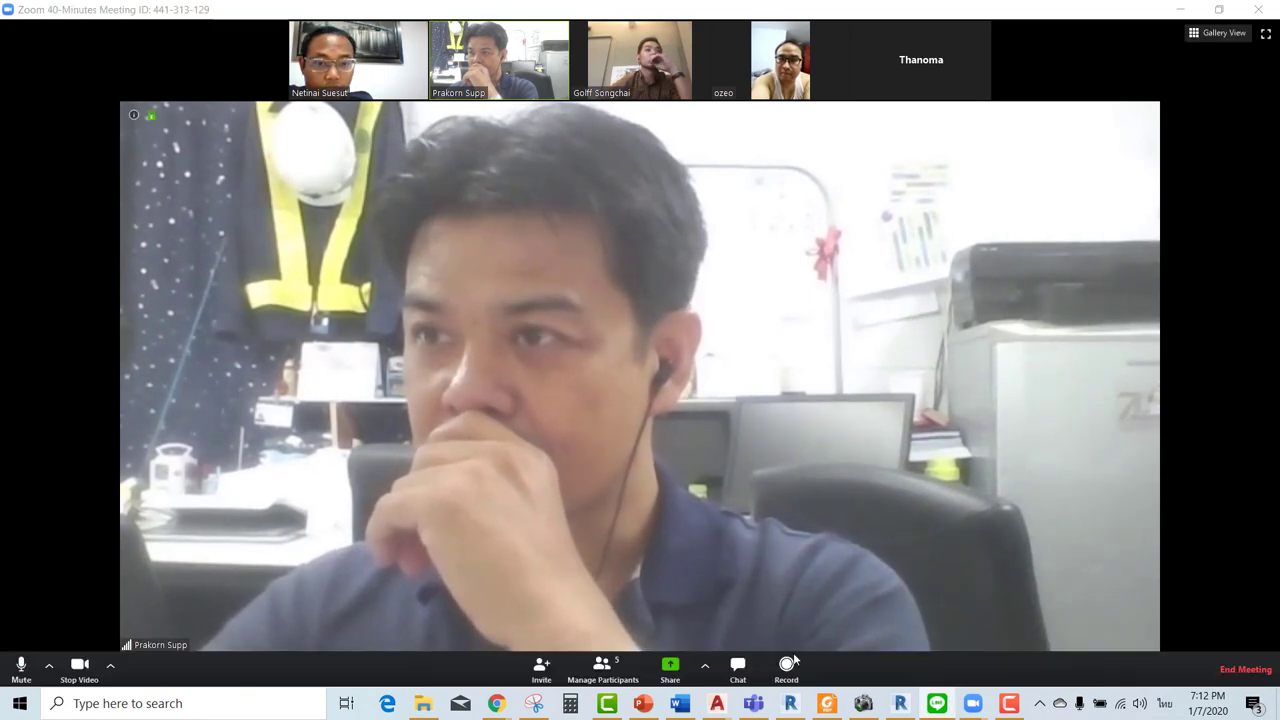
Send everyone a Thai chat message saying the speaker can't be heard.
click(738, 667)
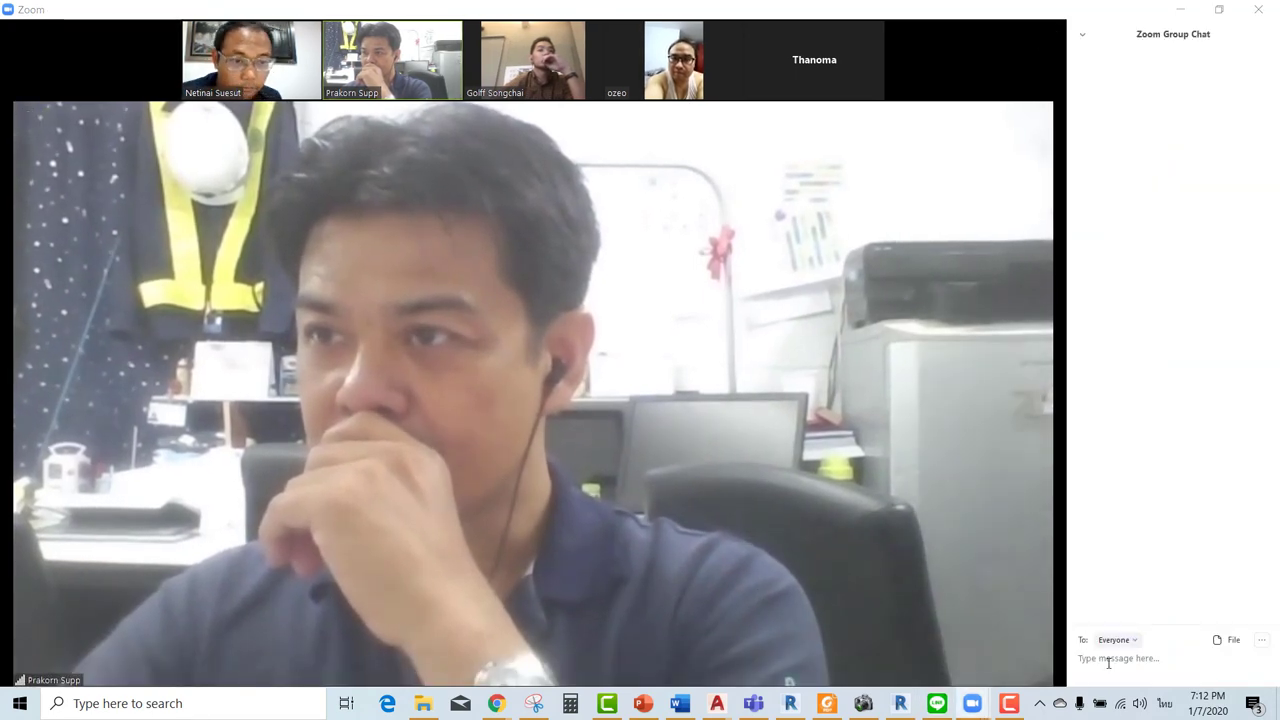
text(1)
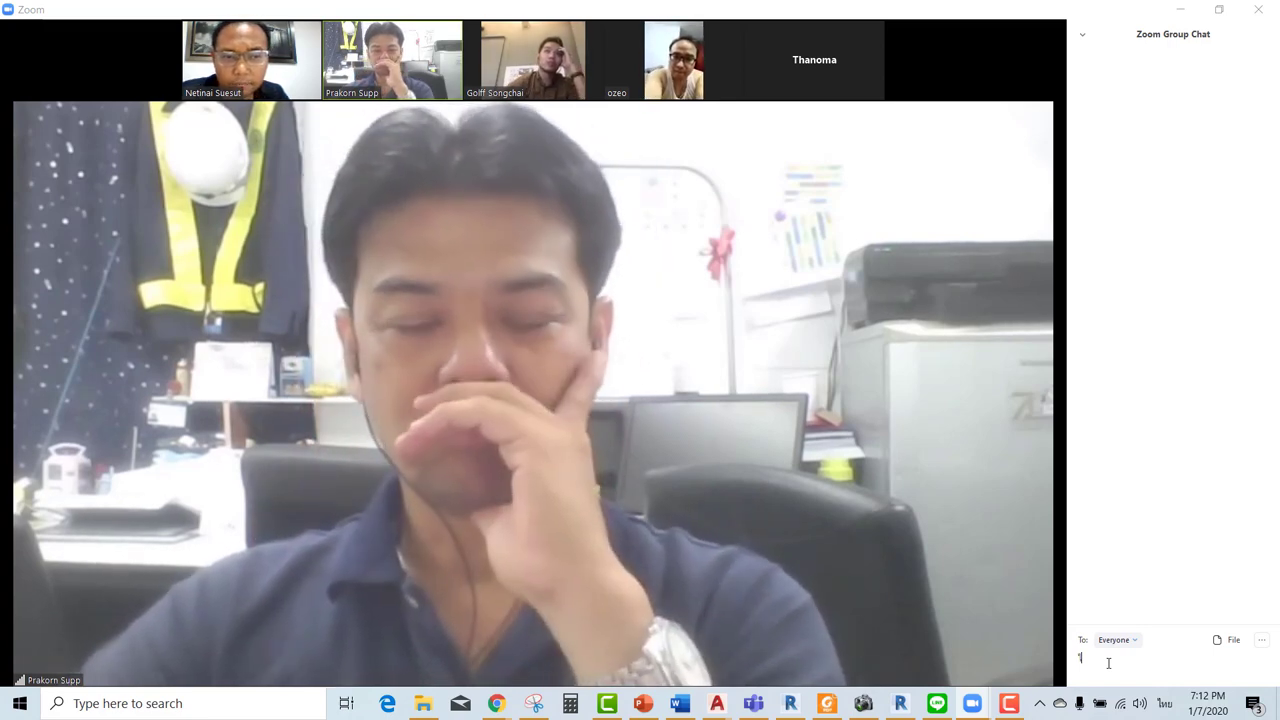
text(ม)
text(่ไม)
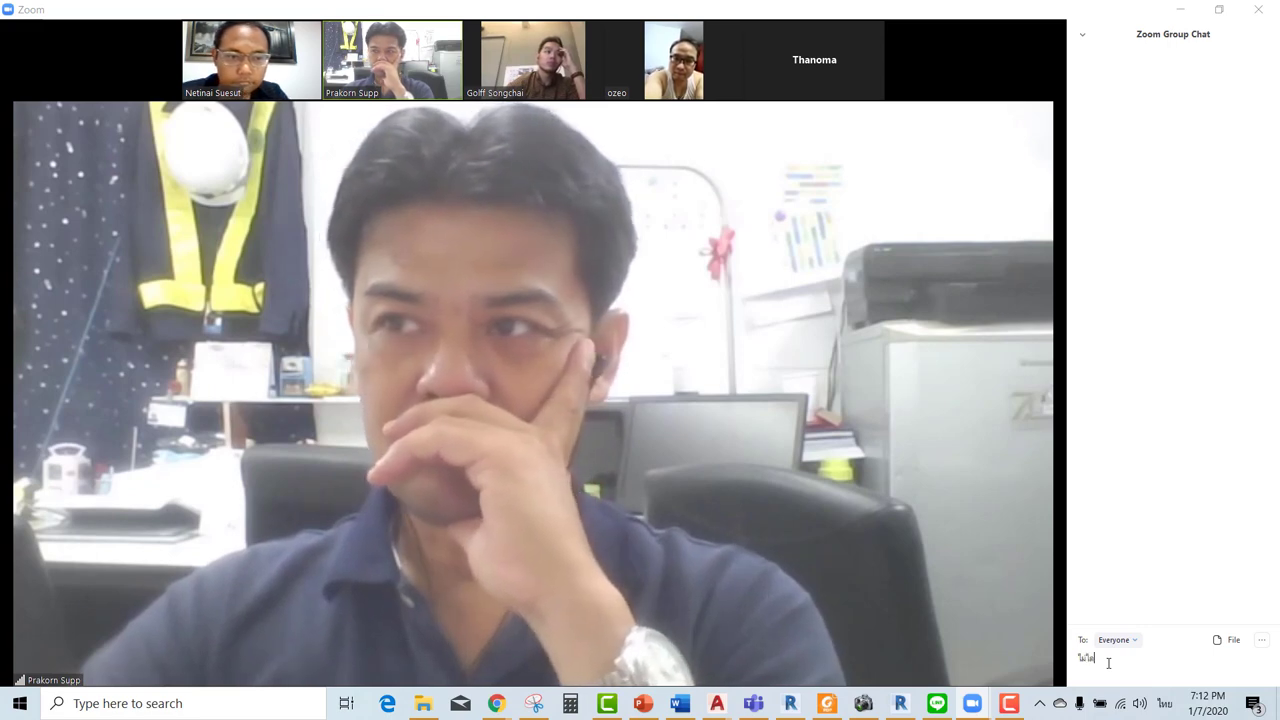
text(ได้ยินเสียงค)
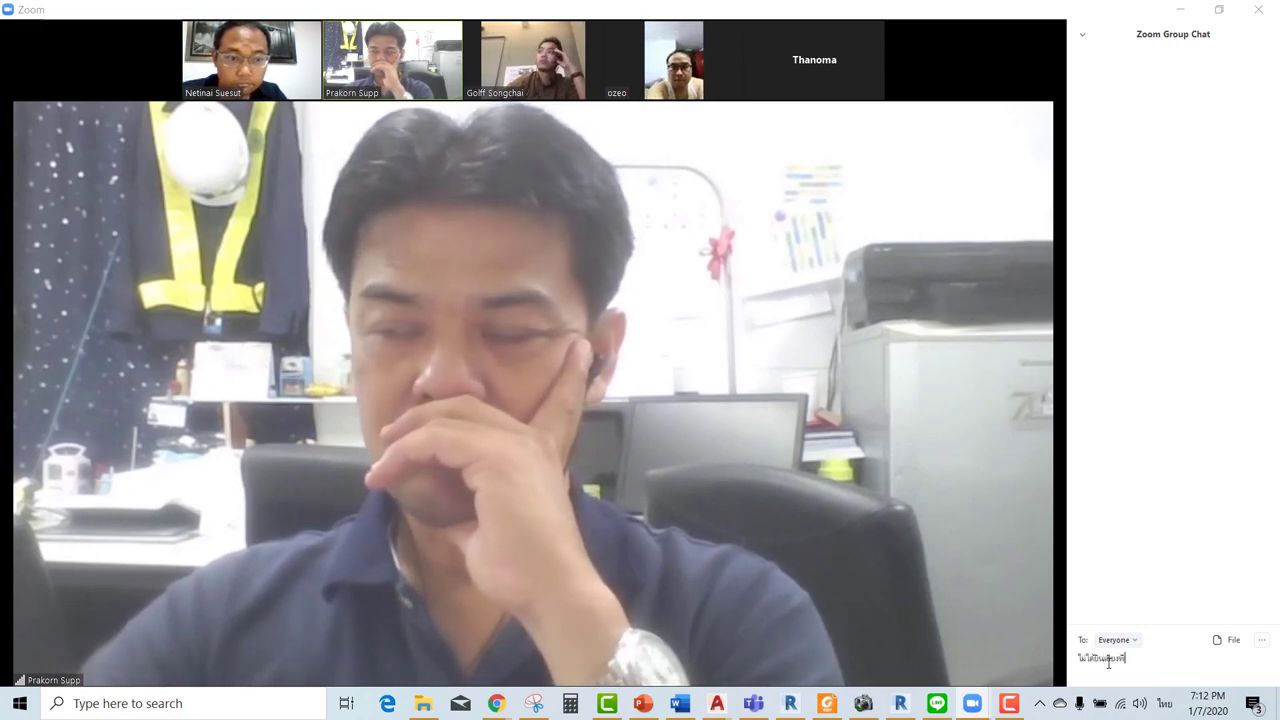
text(บ)
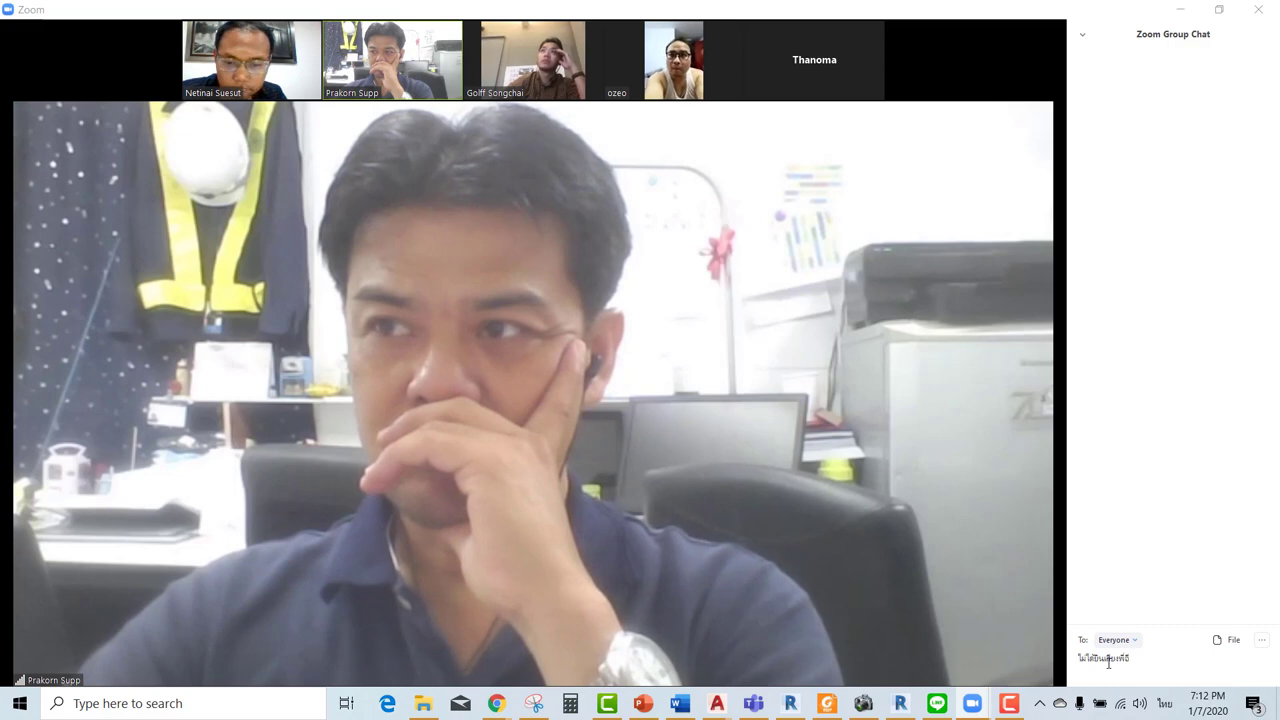
text(๊ด)
key(Return)
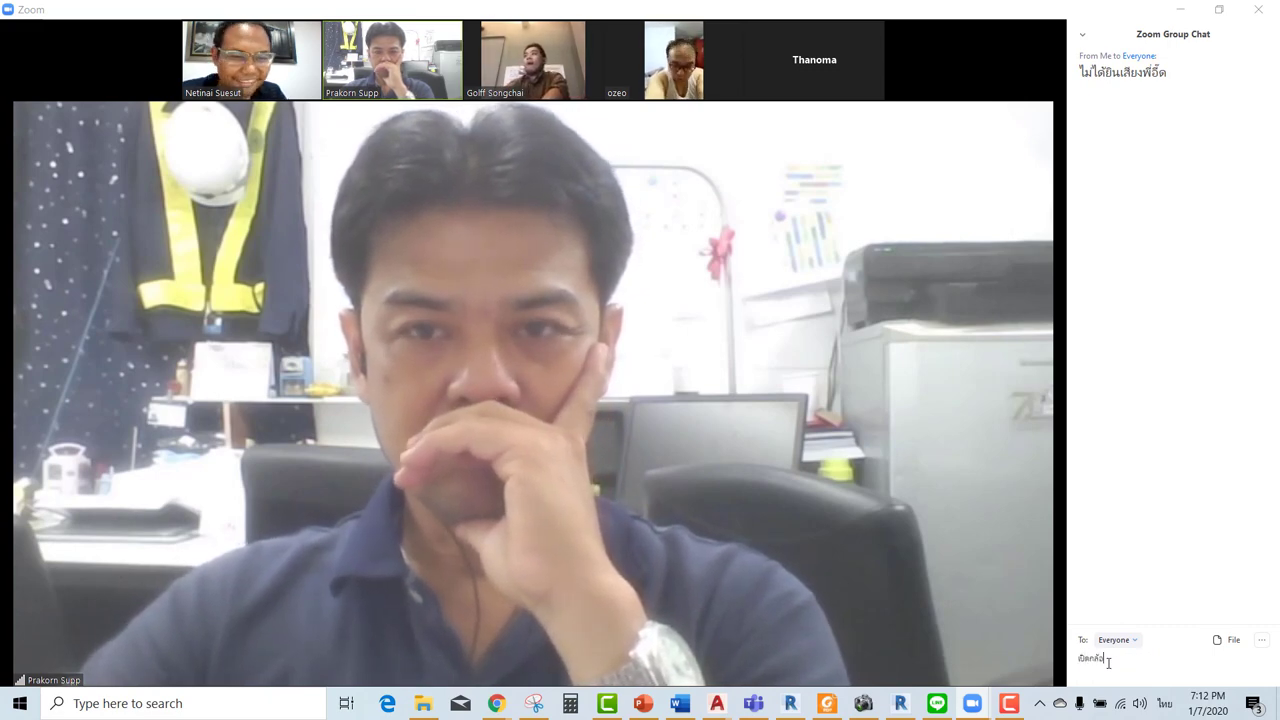
Erase the second Thai draft without sending it.
text(องหน่อ)
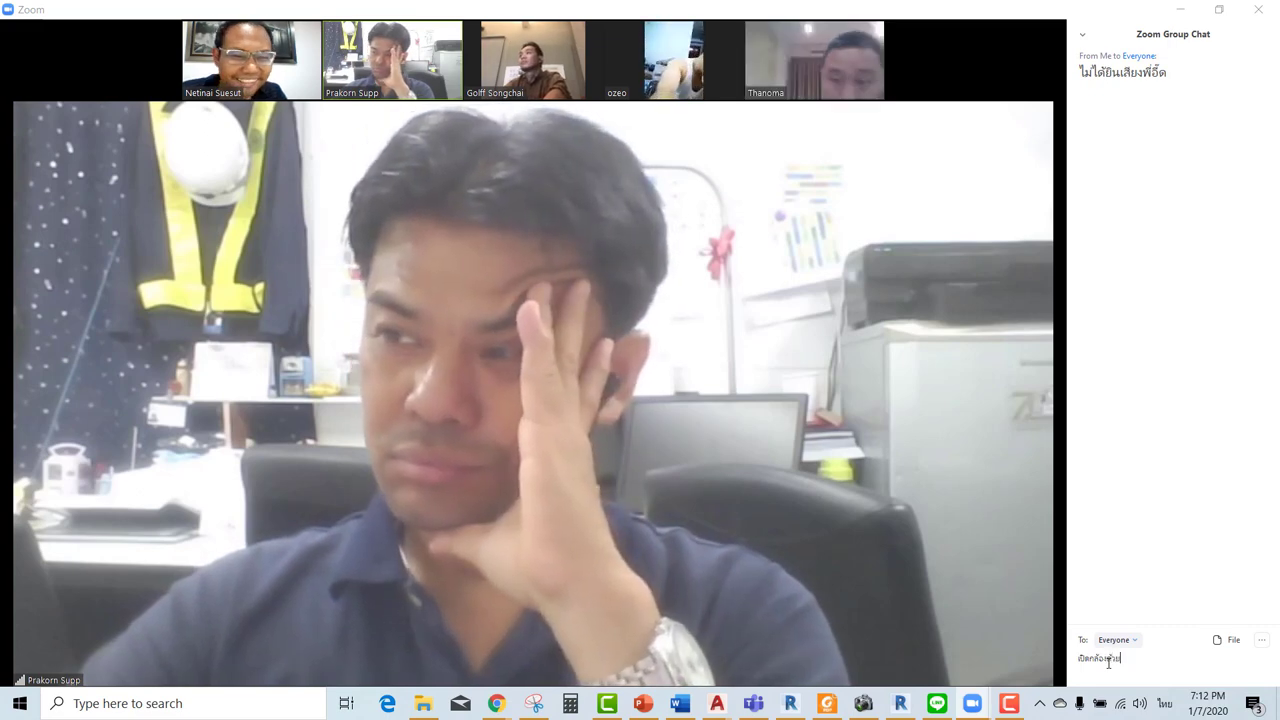
key(BackSpace)
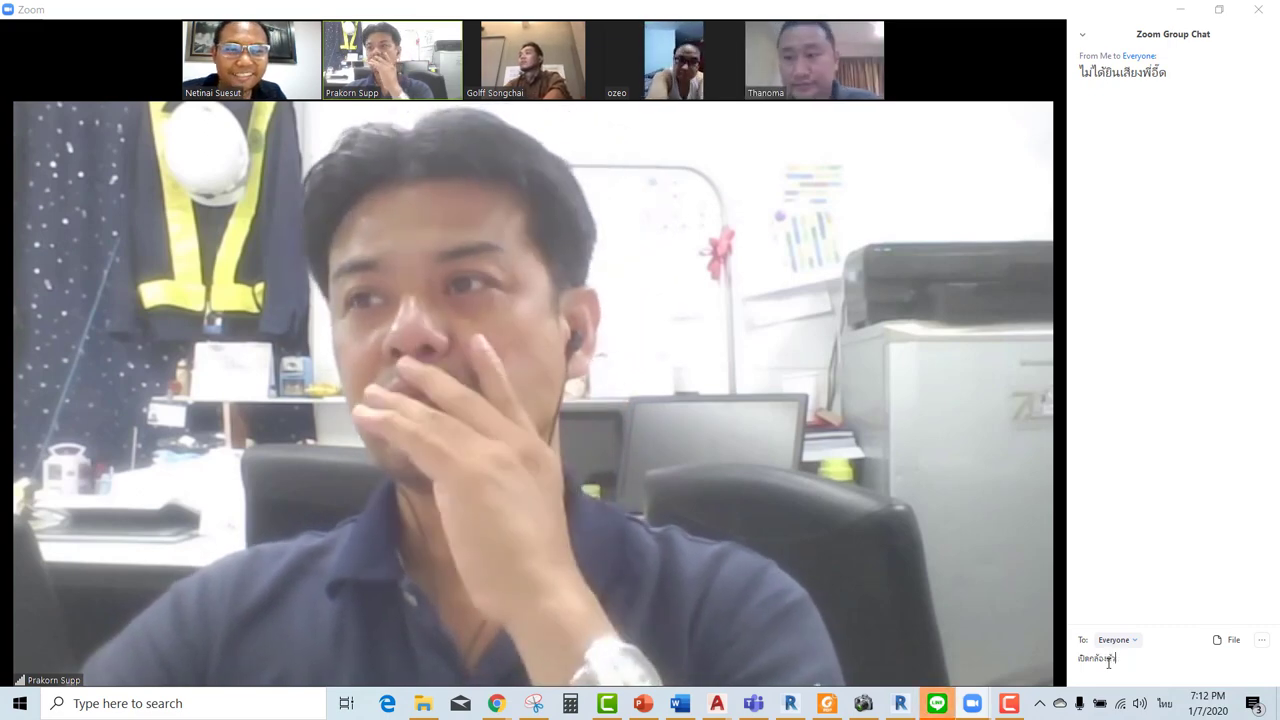
key(BackSpace)
key(BackSpace)
key(BackSpace)
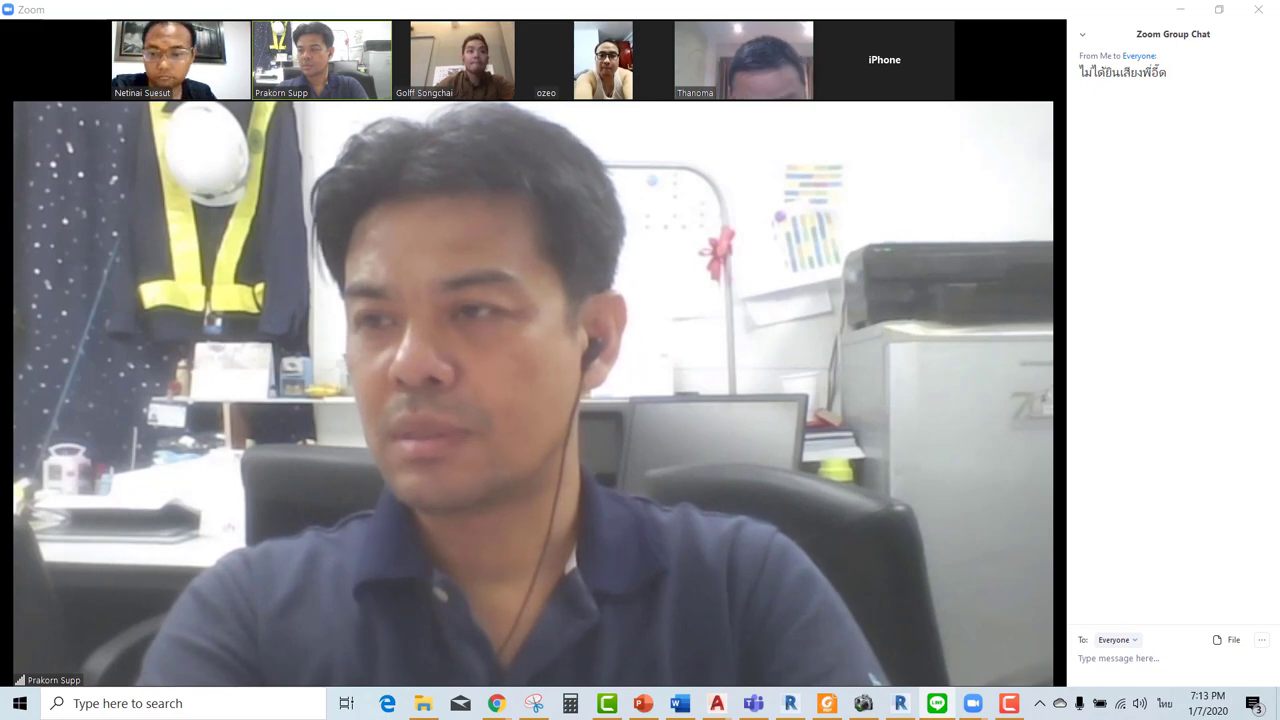
Switch the keyboard input language from Thai to English with Alt+Shift.
key(alt+shift)
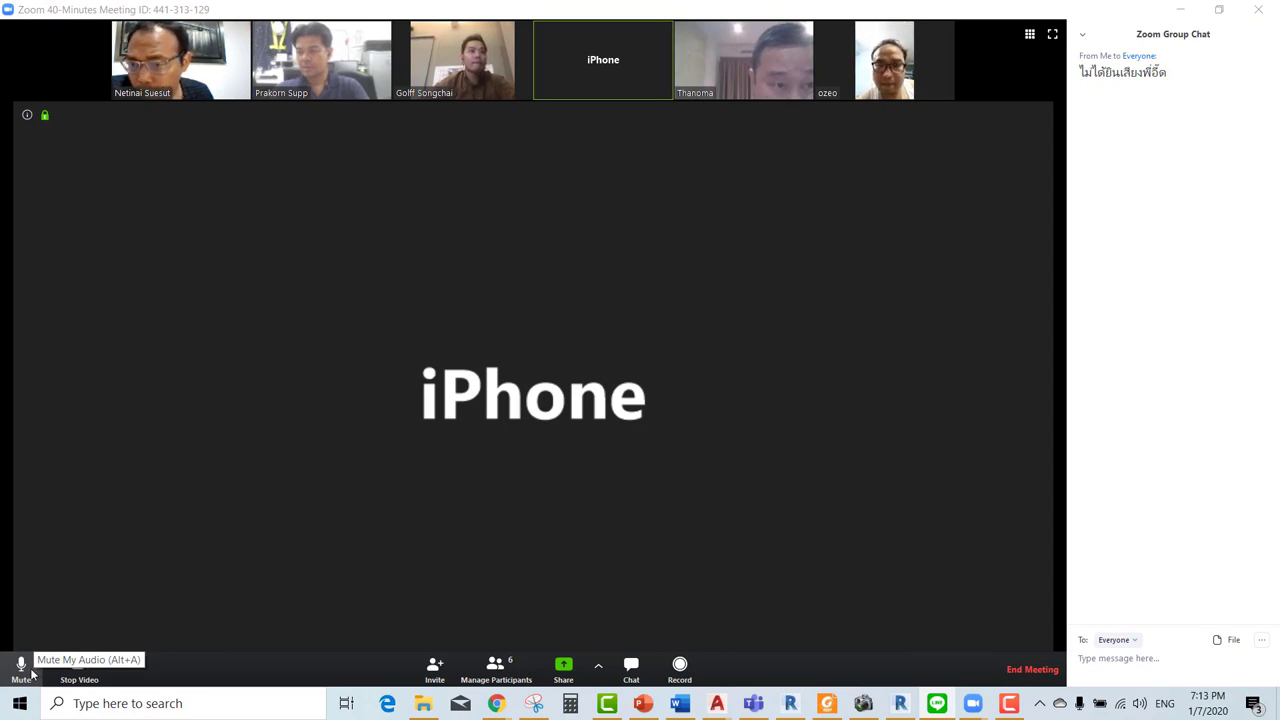
Screenshot the screen and select the meeting window region for annotation.
key(Print)
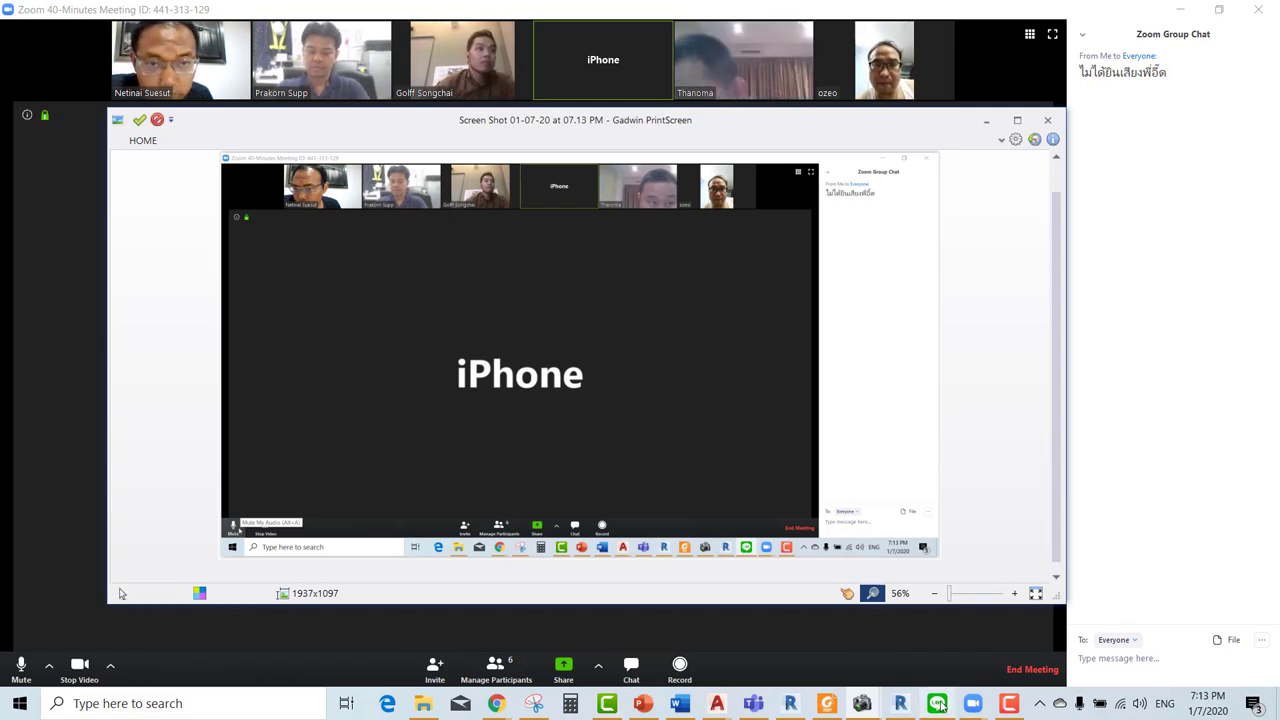
click(944, 650)
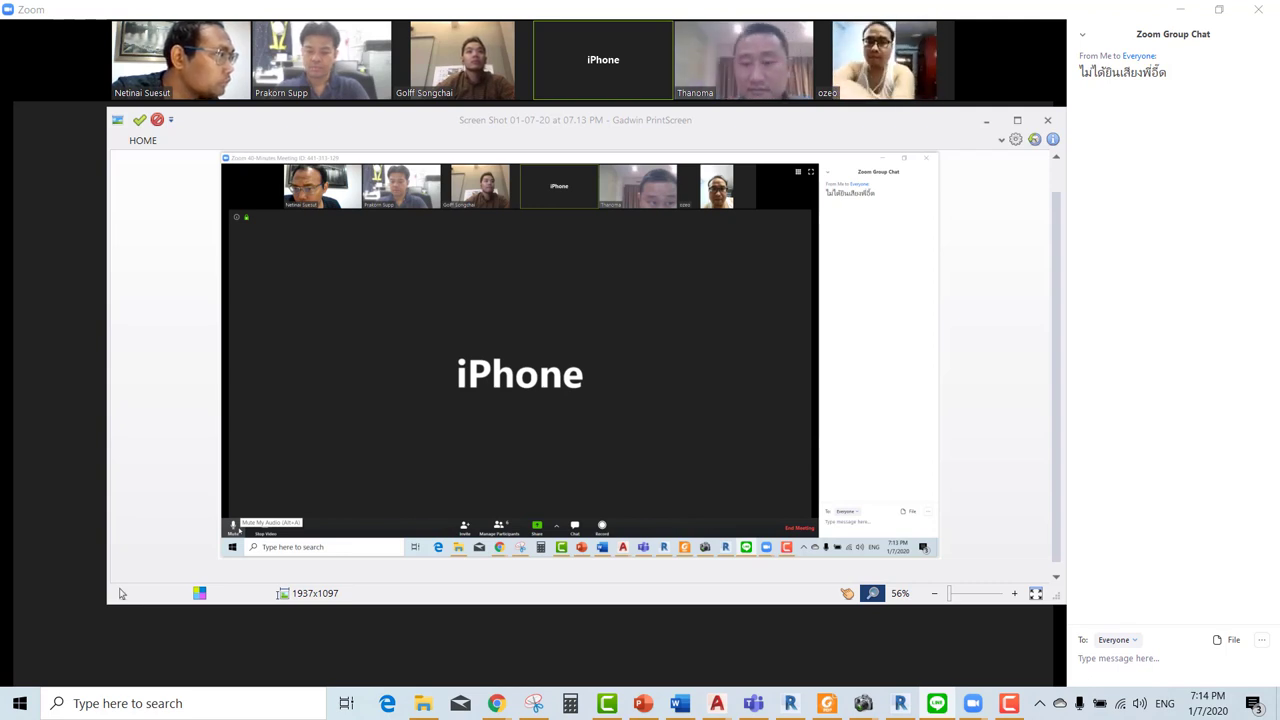
key(Print)
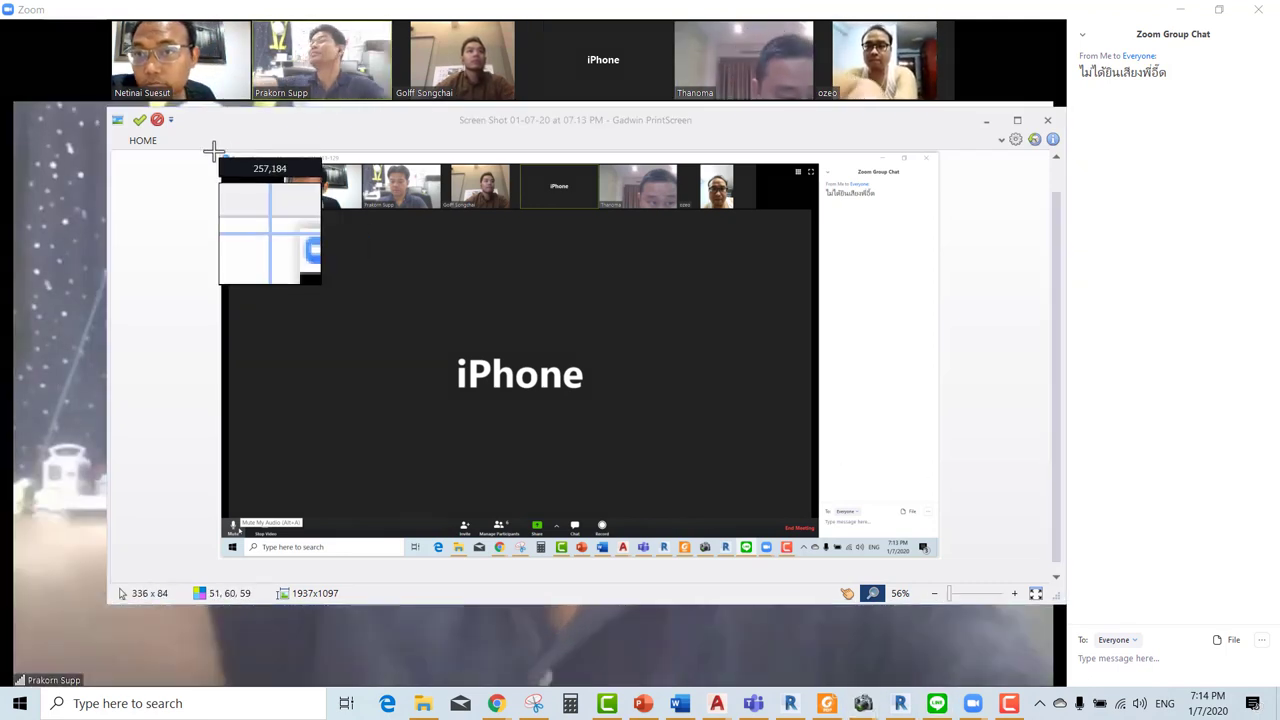
drag(214, 150, 817, 541)
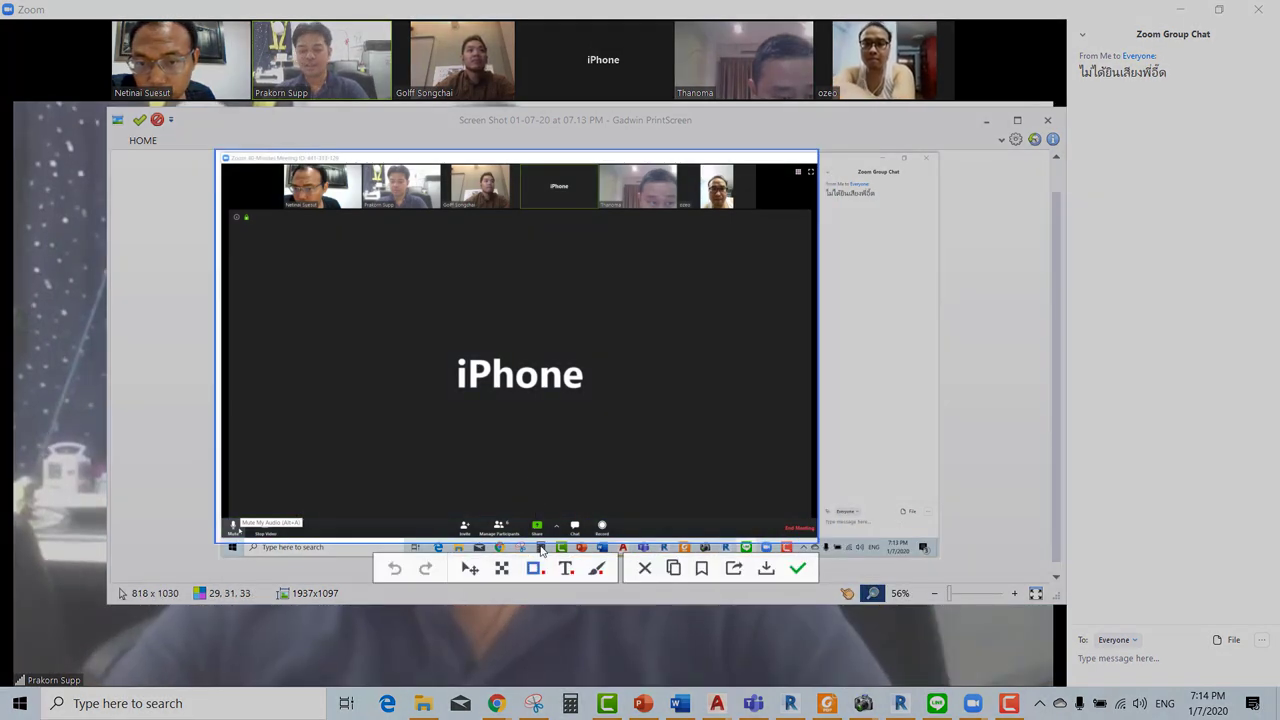
click(537, 568)
Box the Mute area in red, sketch a red arrow at it, then discard the markup.
drag(222, 494, 244, 540)
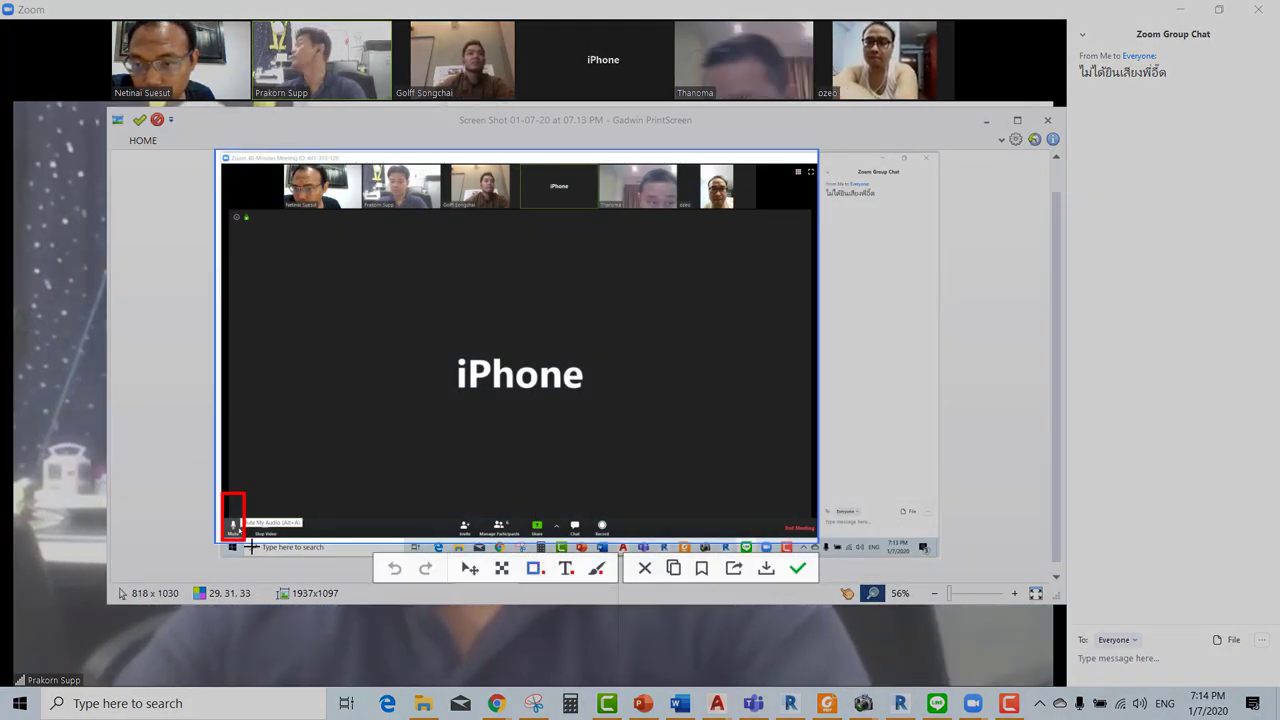
click(597, 570)
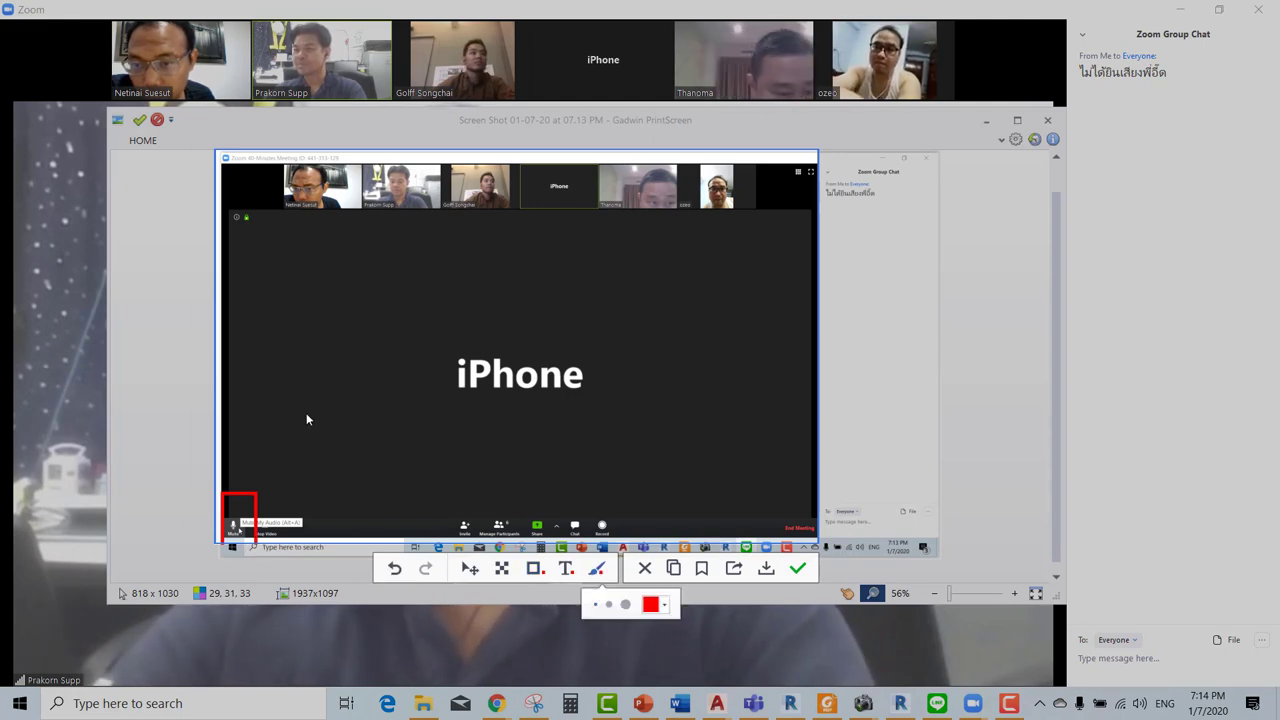
mouse_move(310, 410)
mouse_down()
mouse_move(258, 474)
mouse_move(242, 457)
mouse_up()
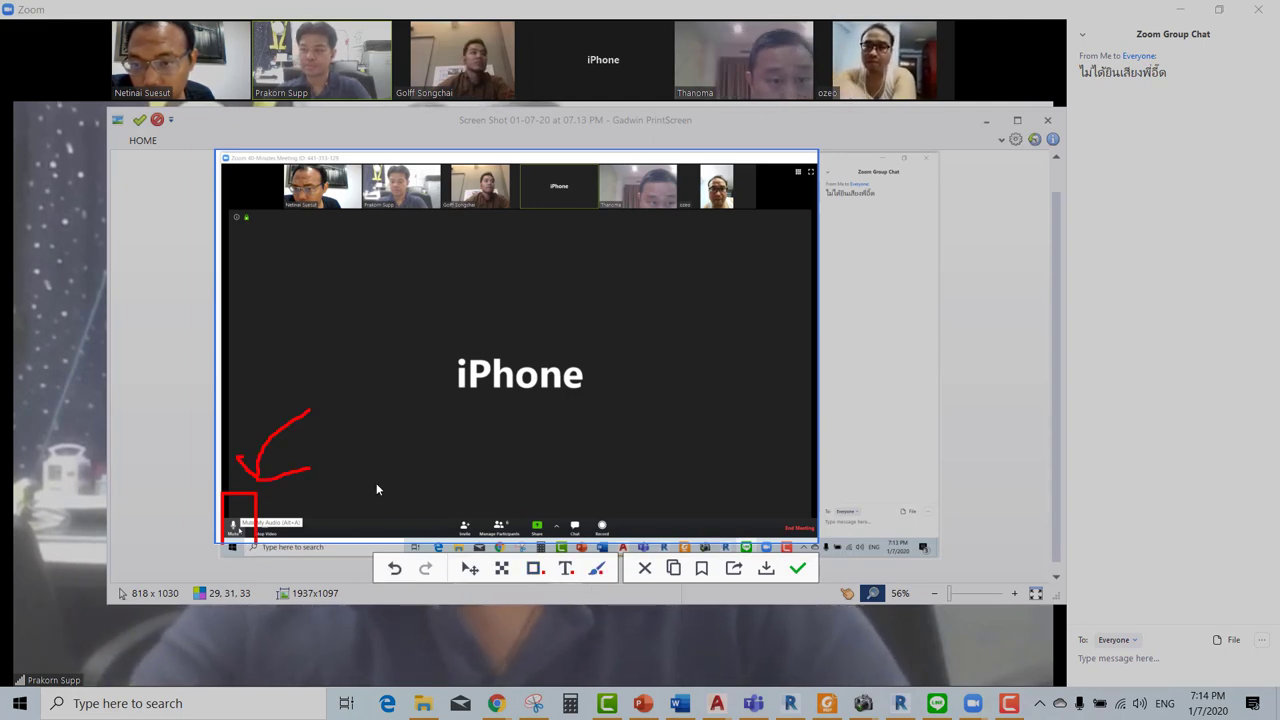
click(798, 569)
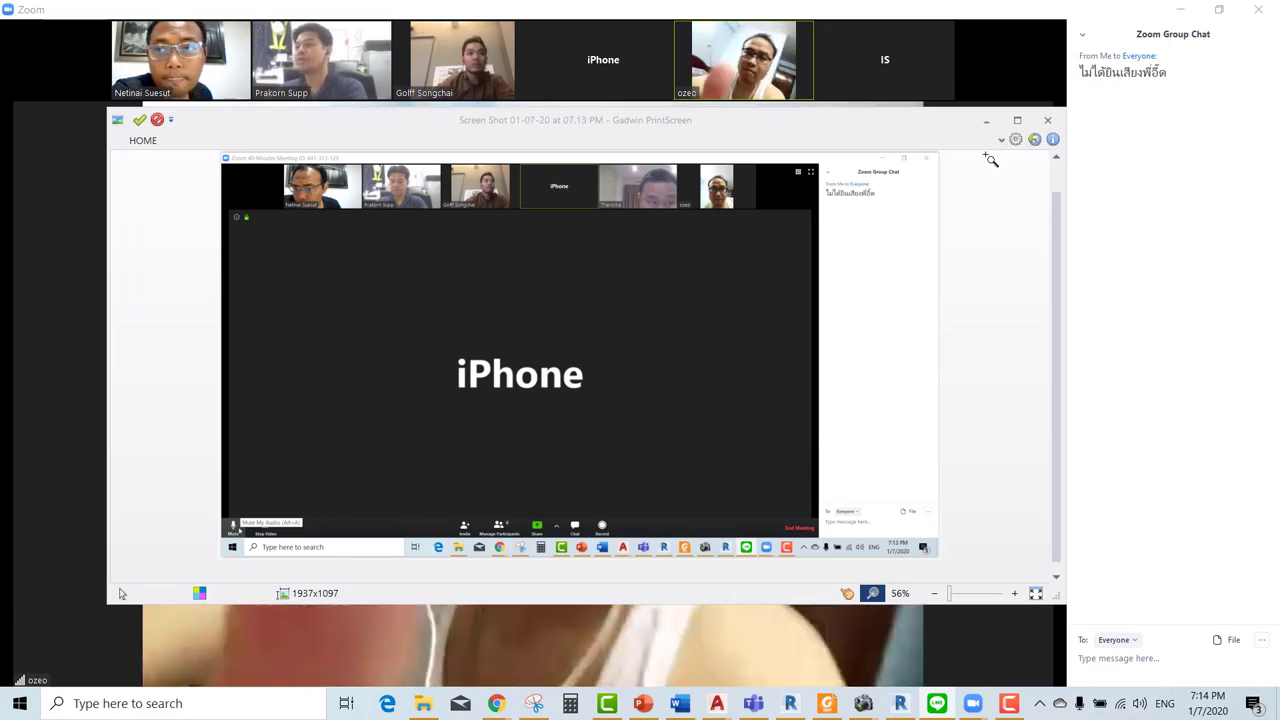
click(986, 120)
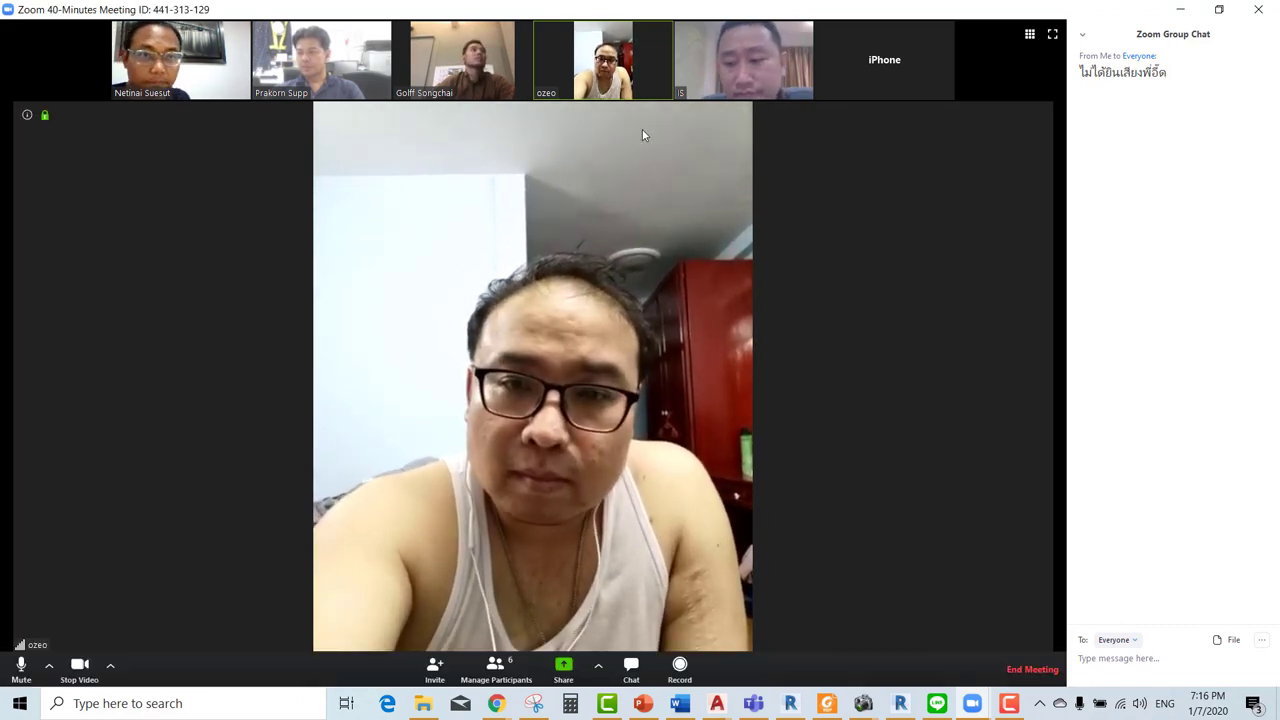
mouse_move(629, 237)
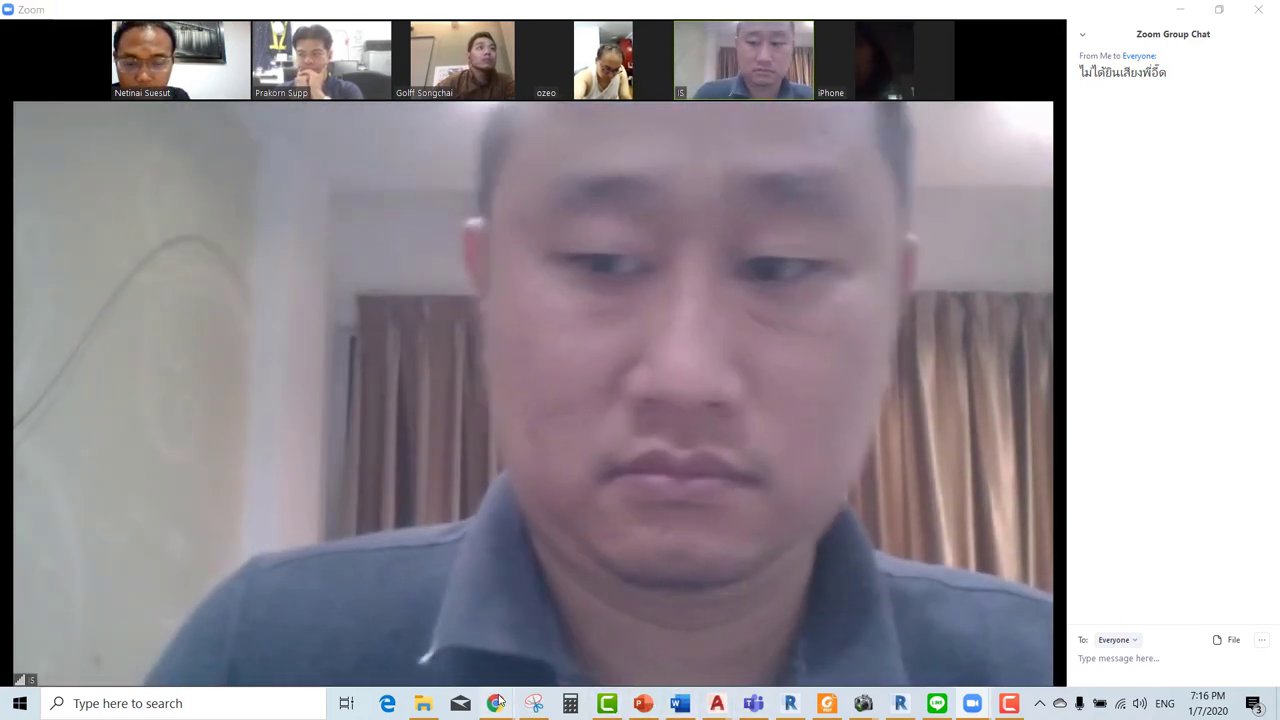
Bring Chrome in front of the meeting and open a new tab.
click(495, 703)
click(410, 630)
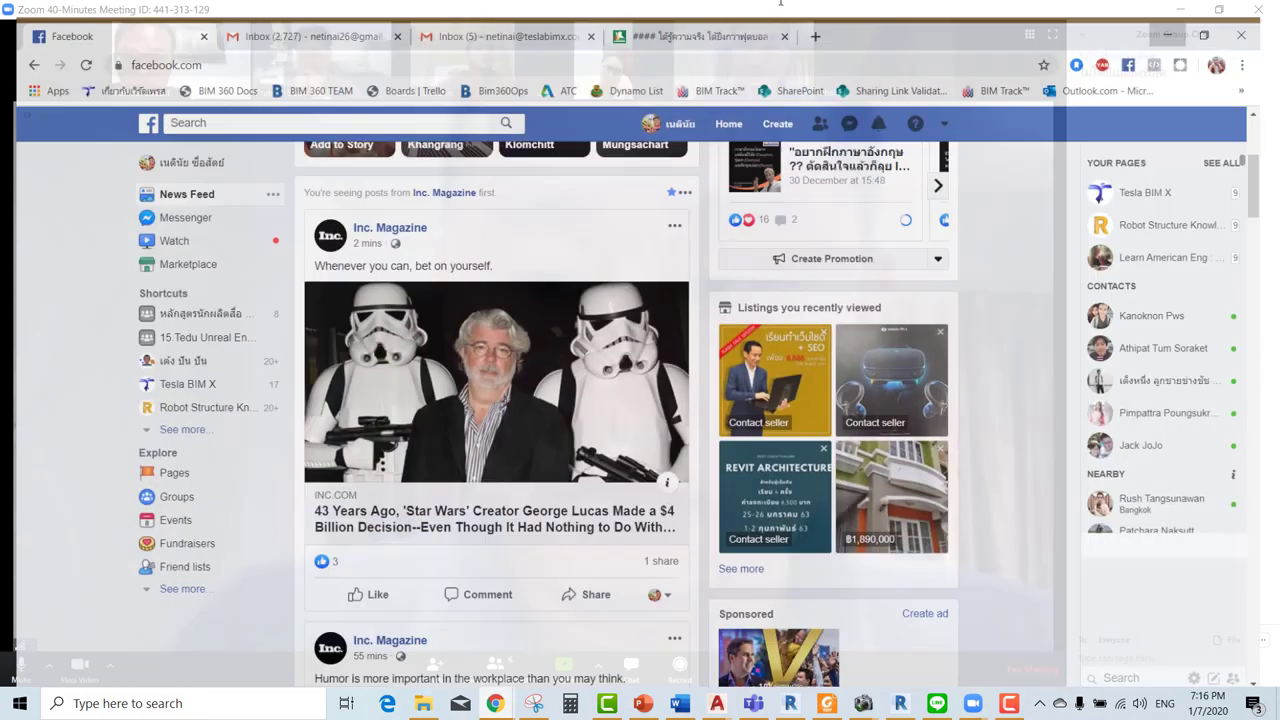
key(ctrl+t)
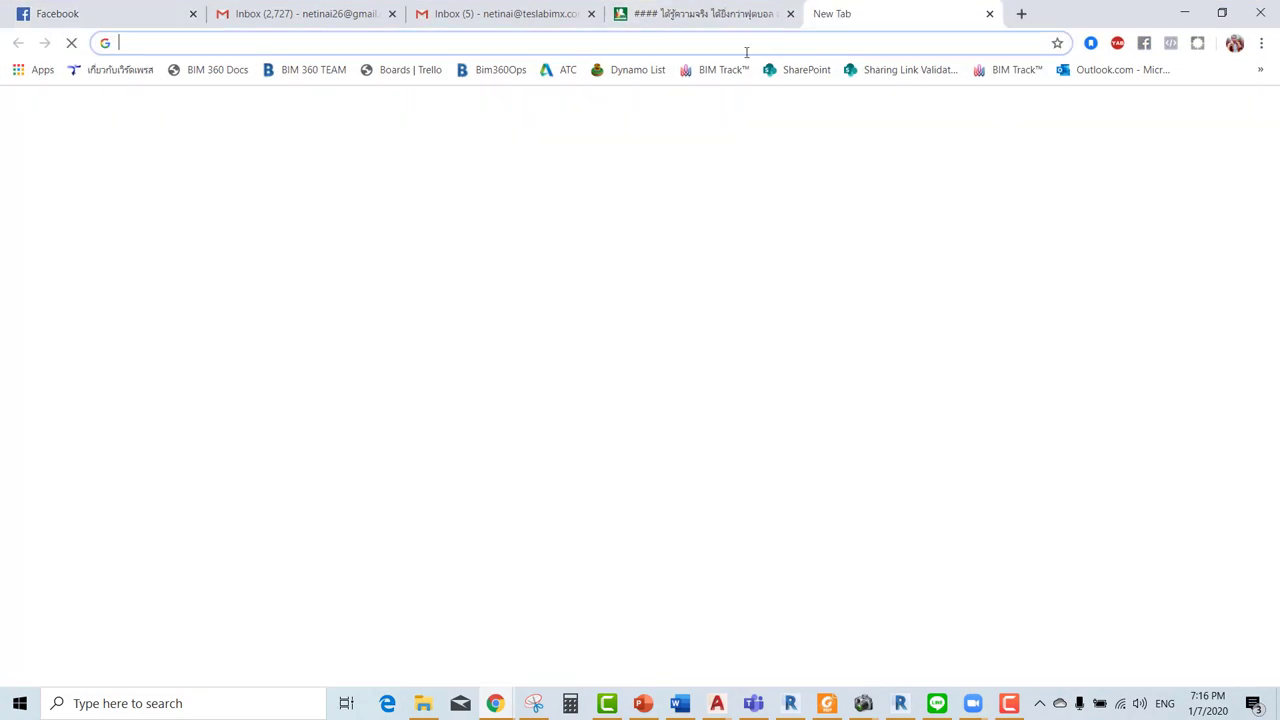
text(google)
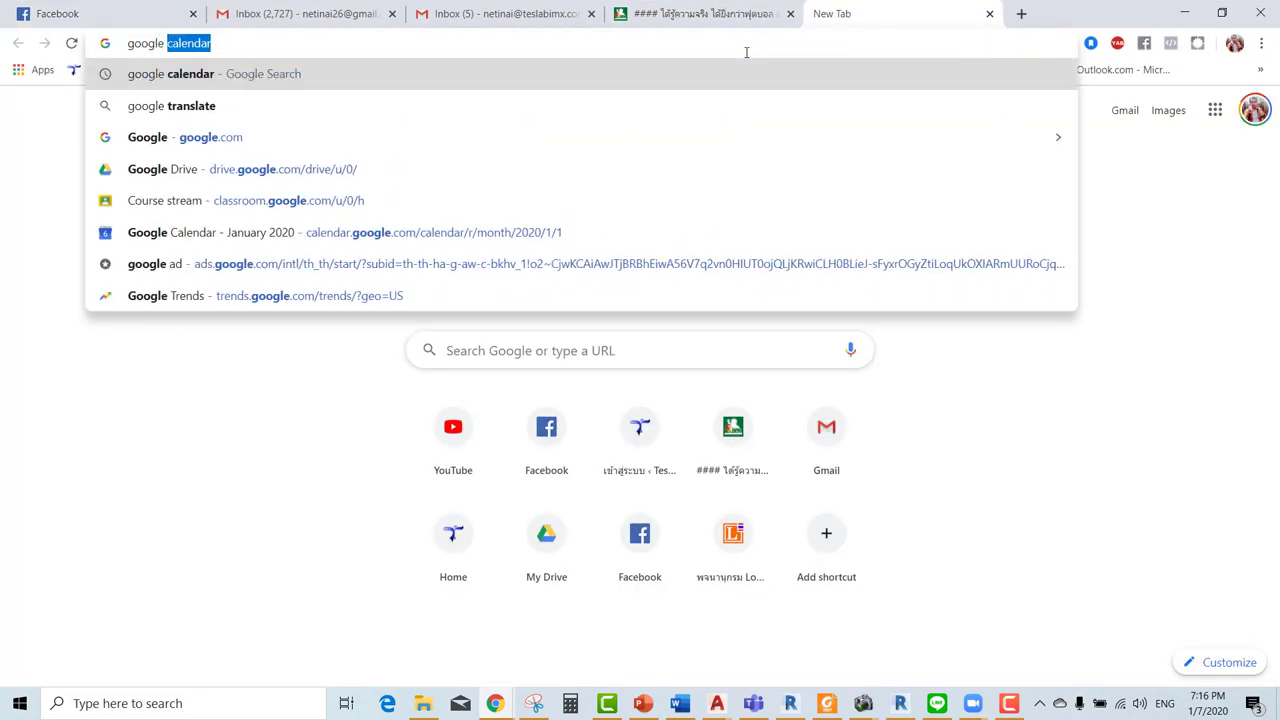
key(Escape)
Open the BIM - Faith Project folder in Google Drive, then minimize Chrome.
click(1215, 110)
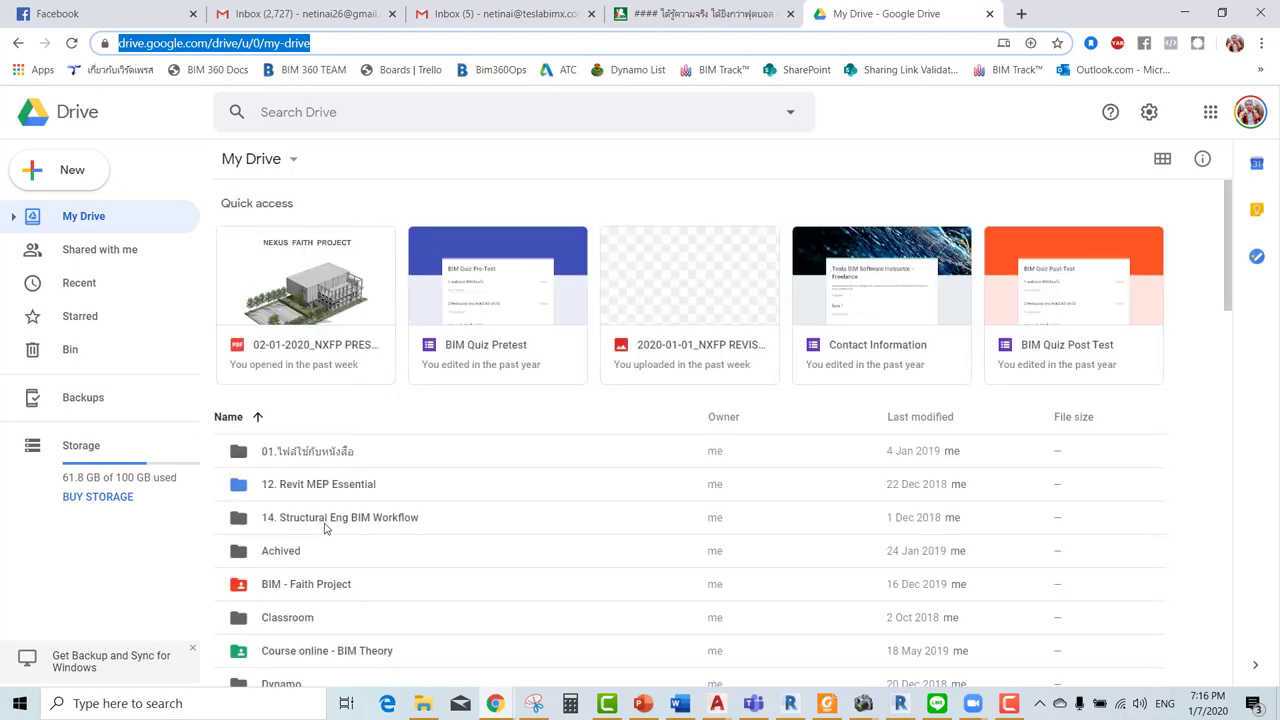
double_click(317, 581)
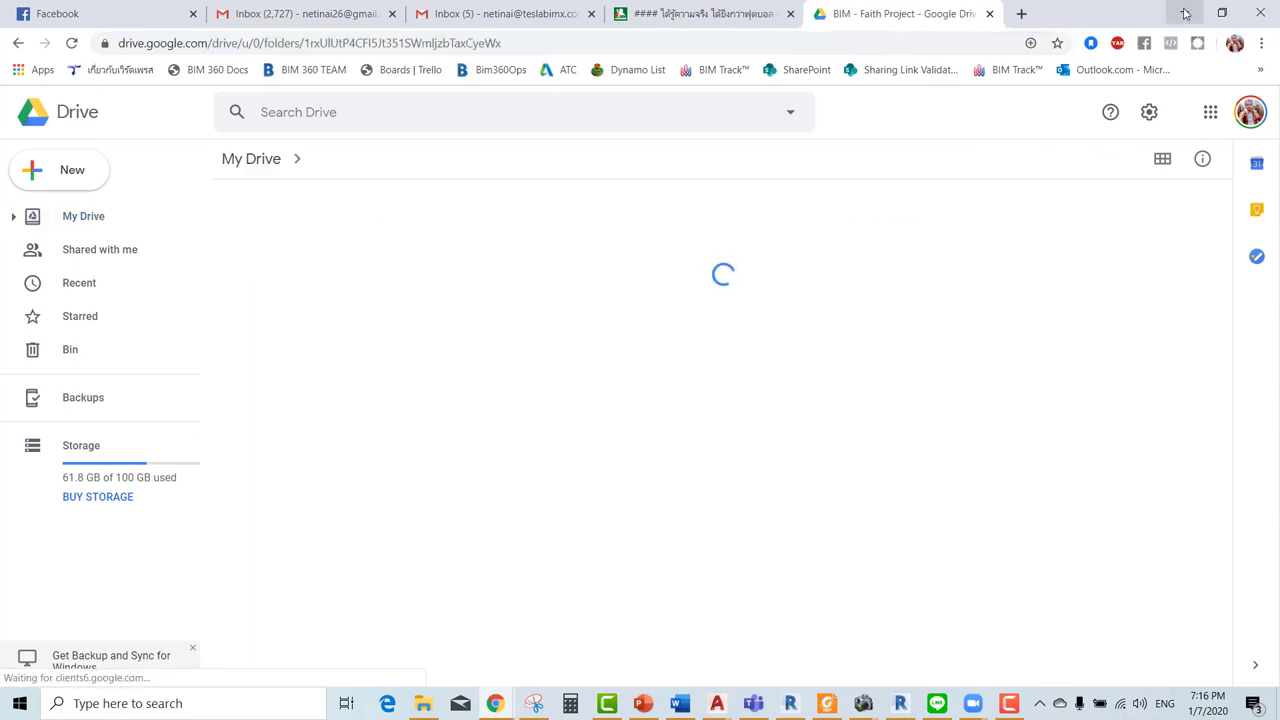
click(1185, 13)
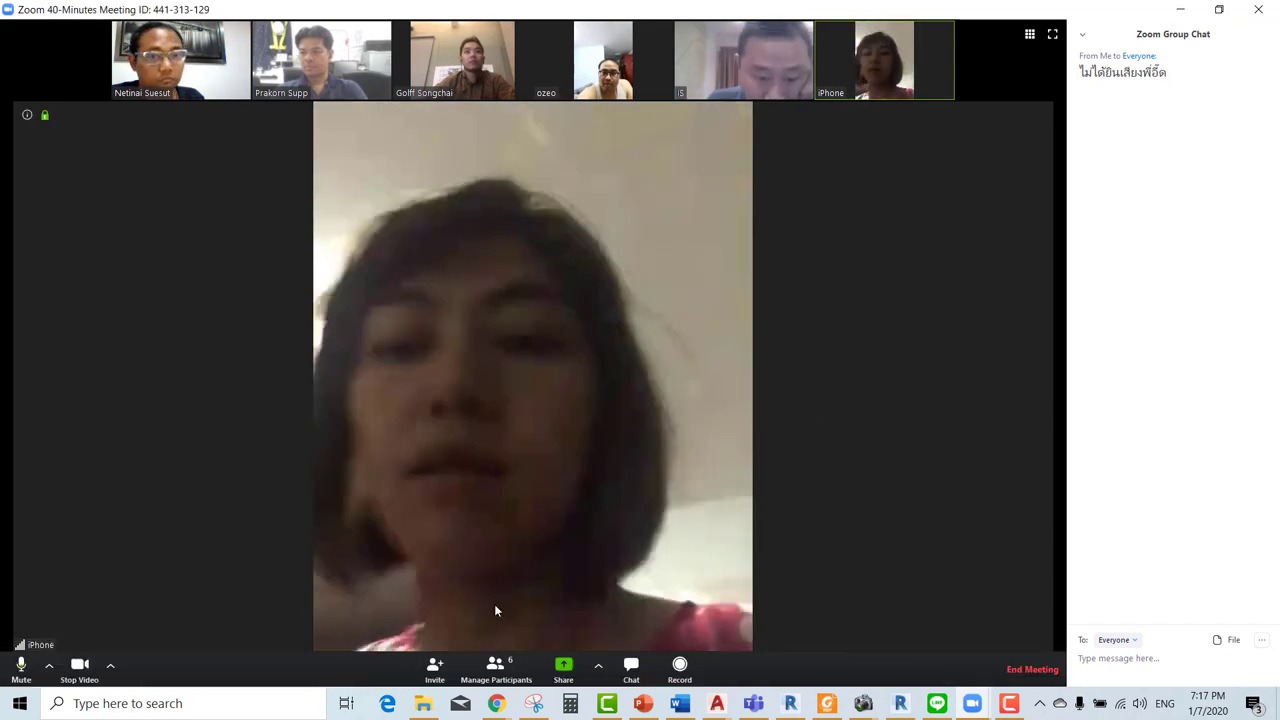
Browse every shareable window in Share Screen, then bring the BIM - Faith Project Drive window forward.
click(563, 668)
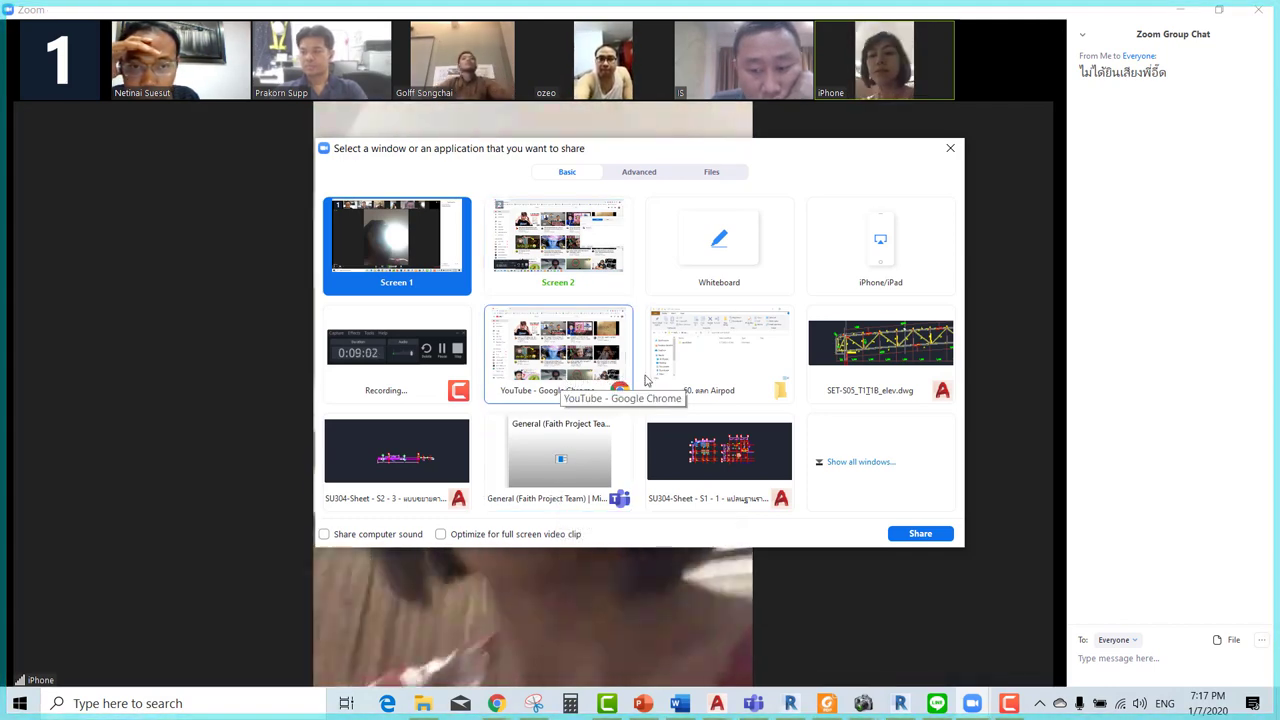
click(862, 461)
scroll(785, 380, down, 1)
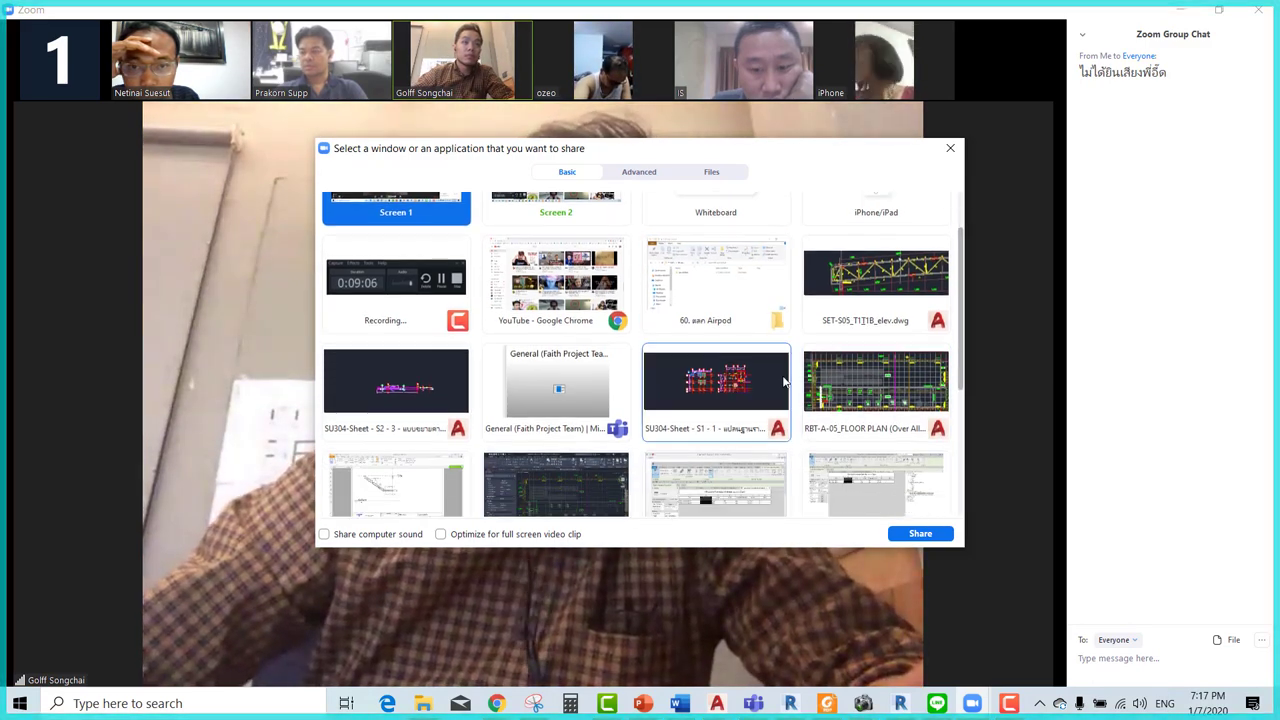
scroll(785, 380, down, 2)
scroll(850, 400, down, 2)
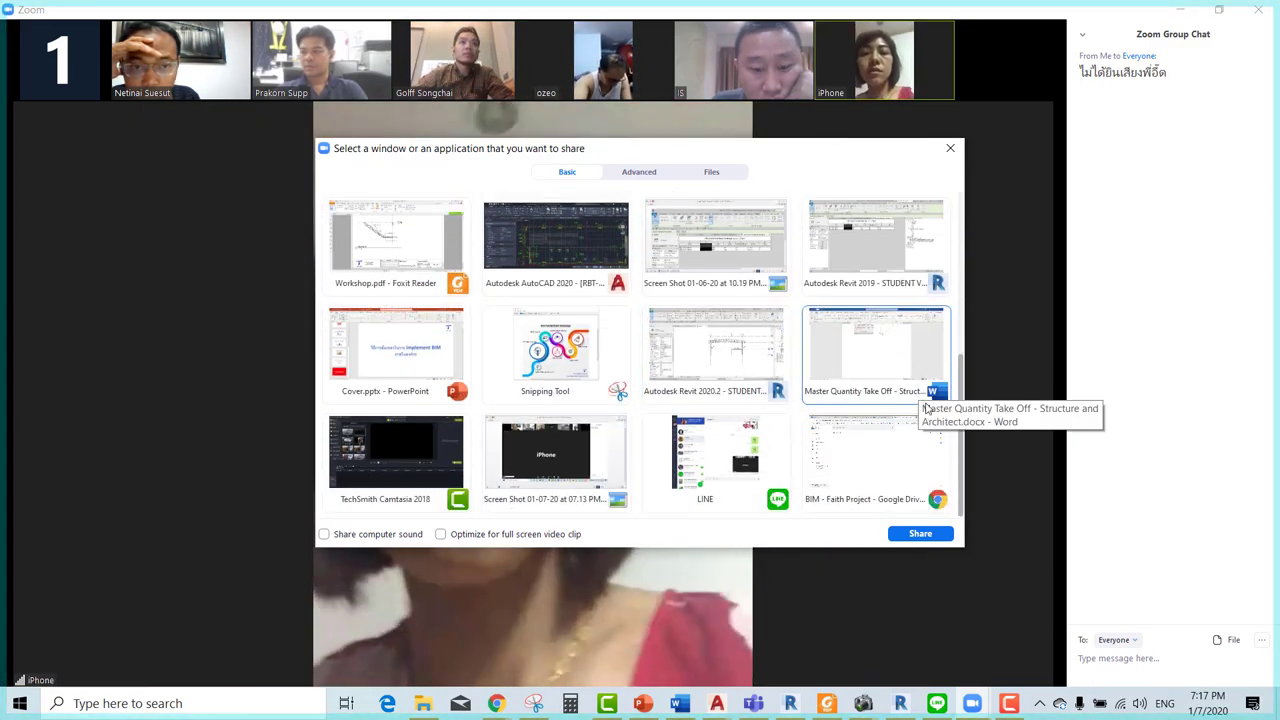
scroll(884, 418, up, 1)
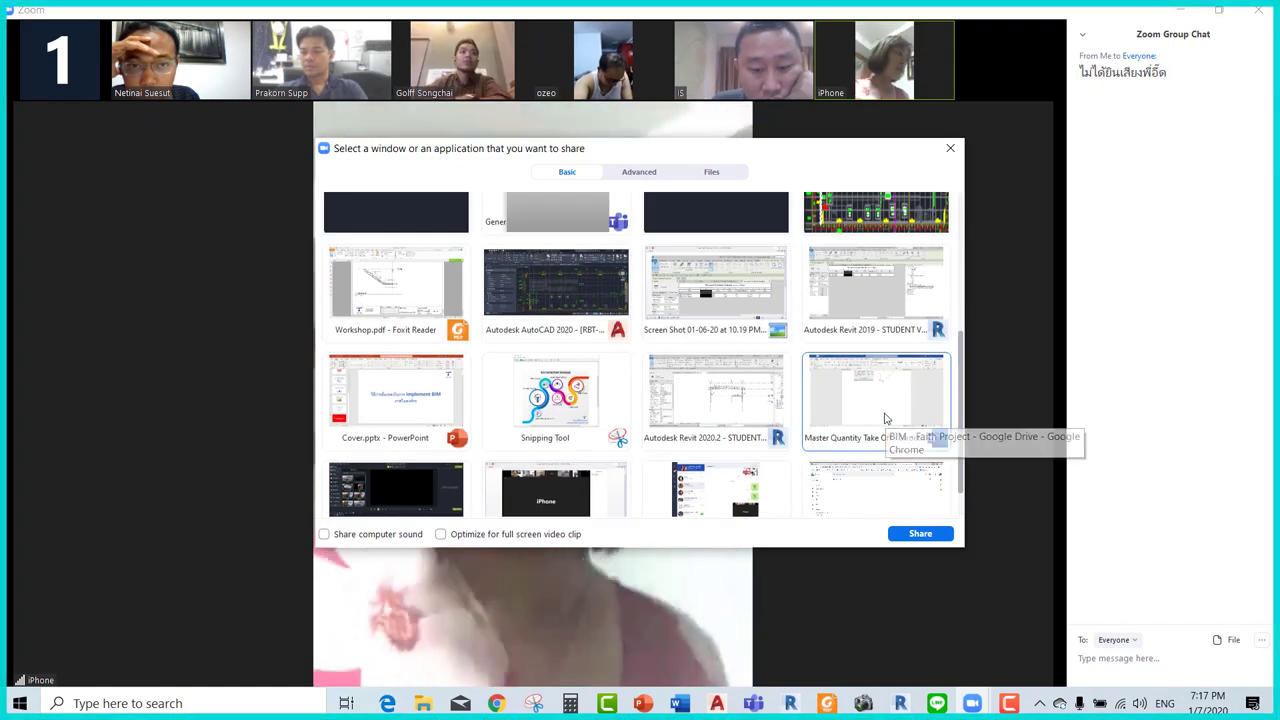
scroll(884, 418, up, 1)
scroll(884, 418, up, 3)
scroll(884, 418, up, 2)
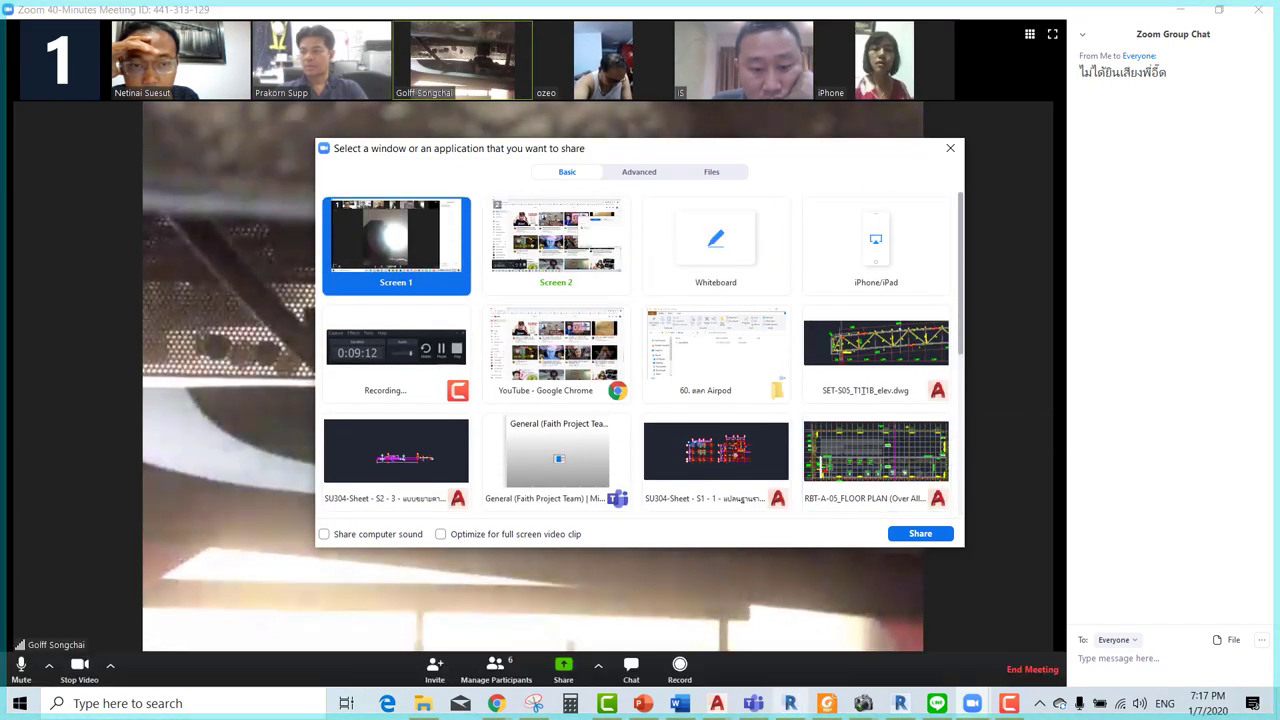
click(495, 703)
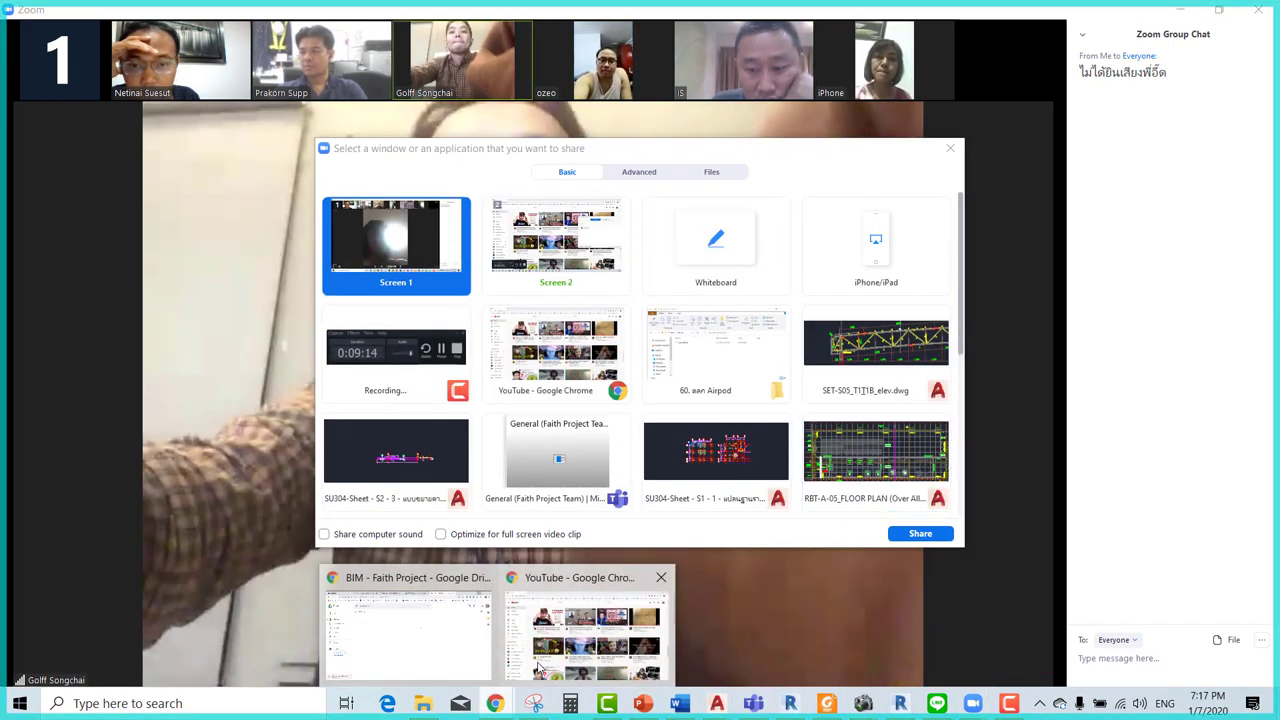
click(429, 646)
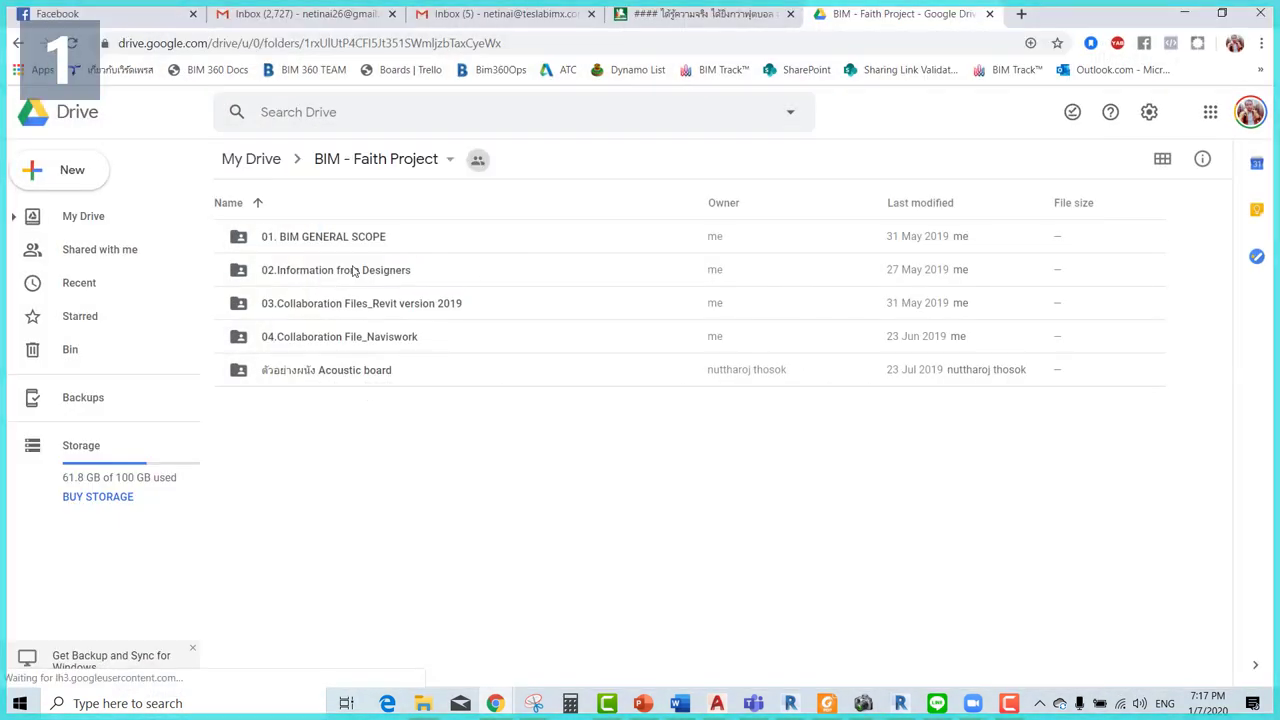
Open 02.Information from Designers, then its 03.HVAC subfolder with the DWG sketches.
click(352, 270)
double_click(335, 271)
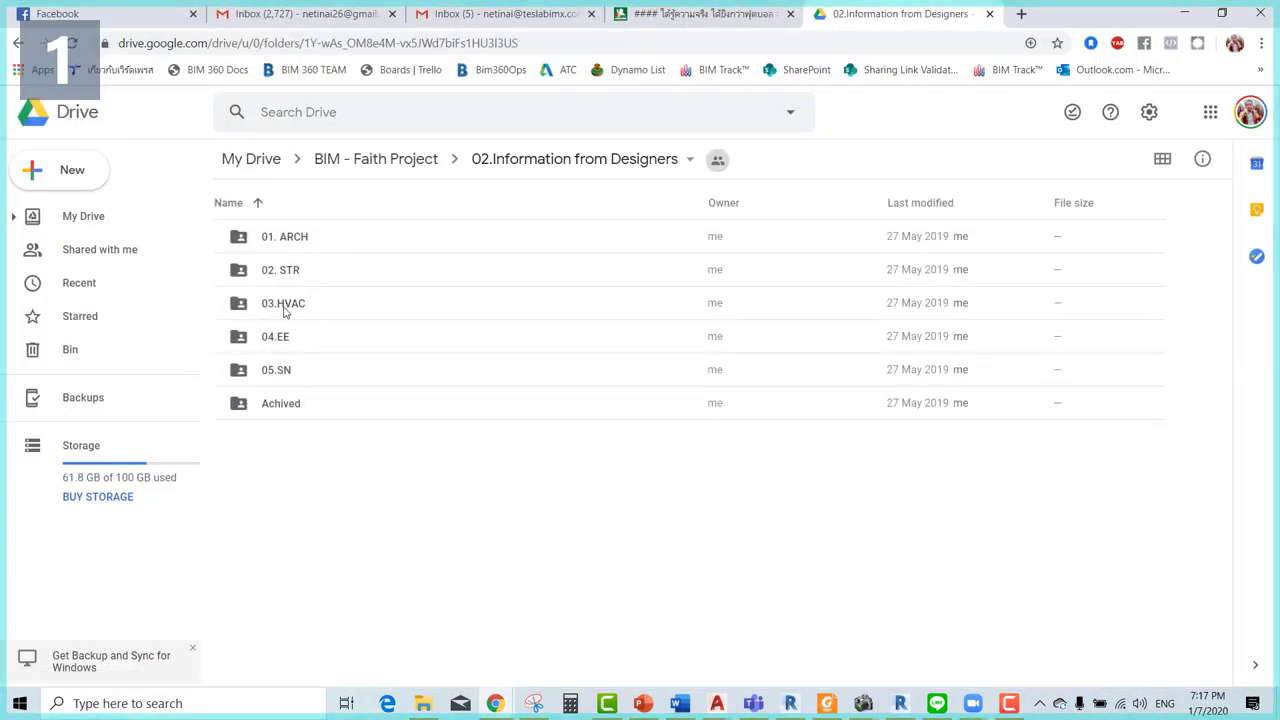
double_click(284, 305)
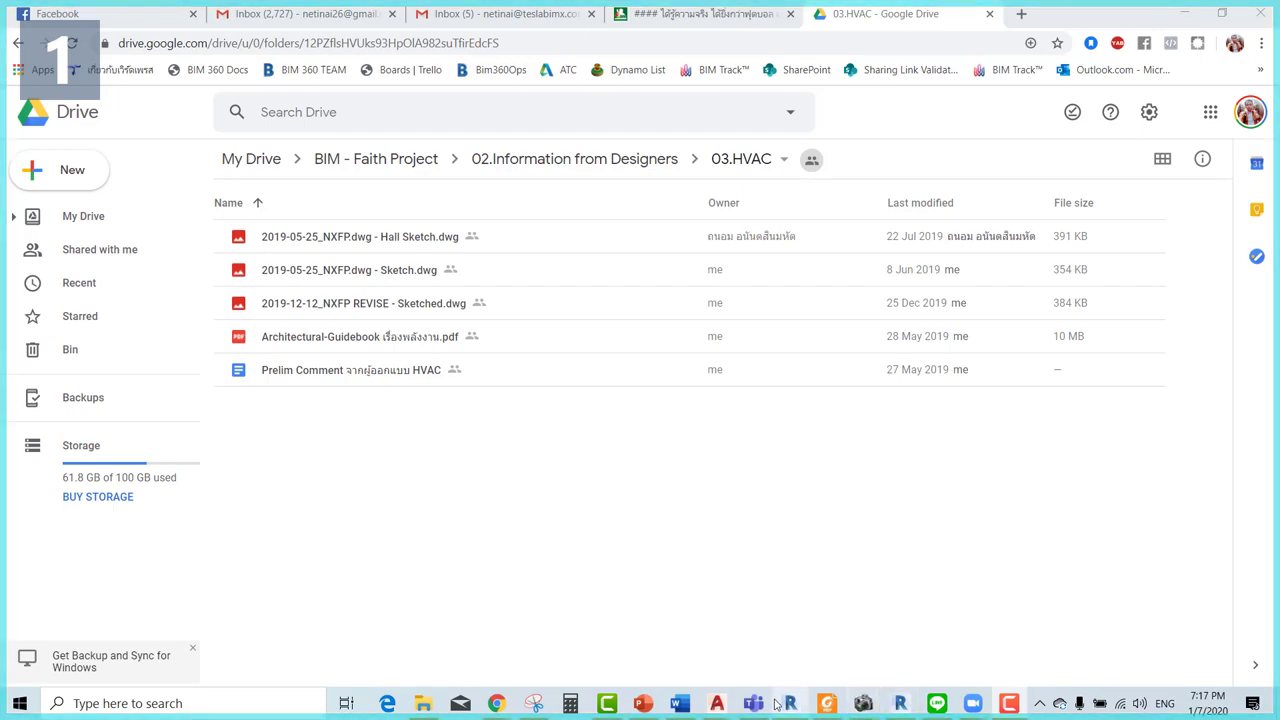
mouse_move(973, 703)
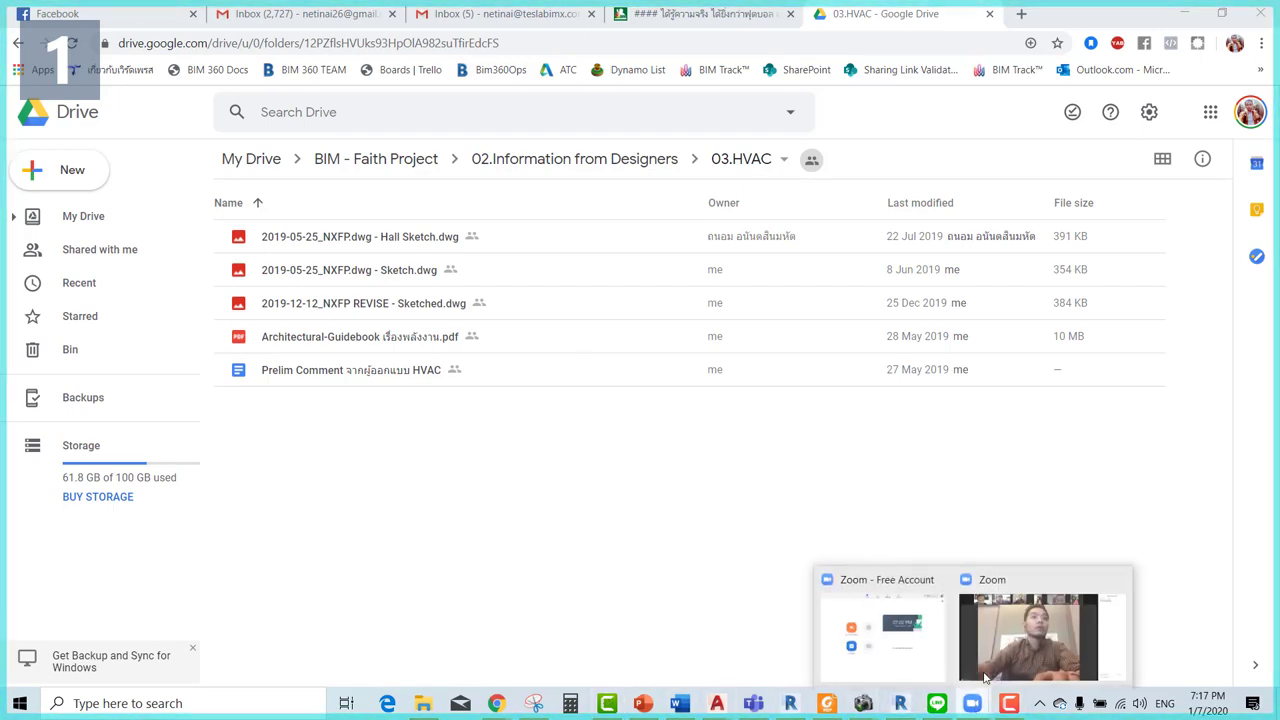
Return to the Zoom meeting and choose the 03.HVAC - Google Drive window in the share picker.
click(1028, 652)
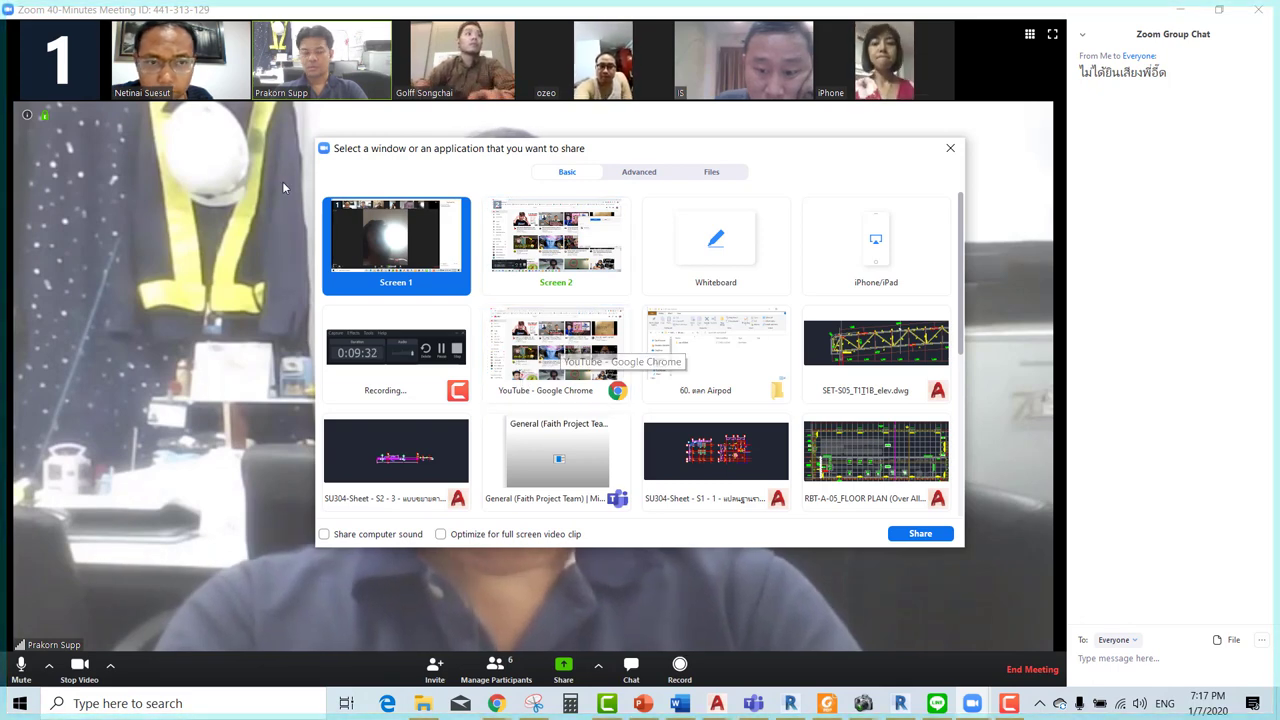
scroll(494, 258, down, 2)
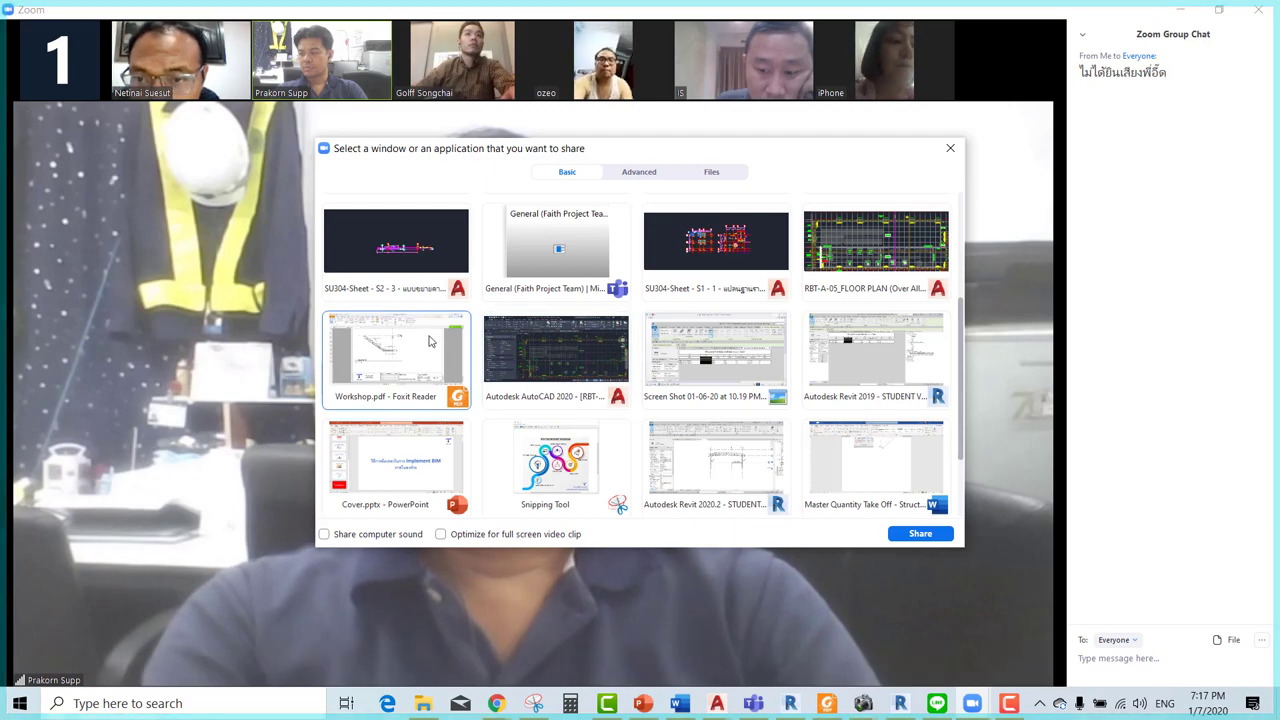
scroll(425, 340, up, 2)
scroll(425, 340, up, 1)
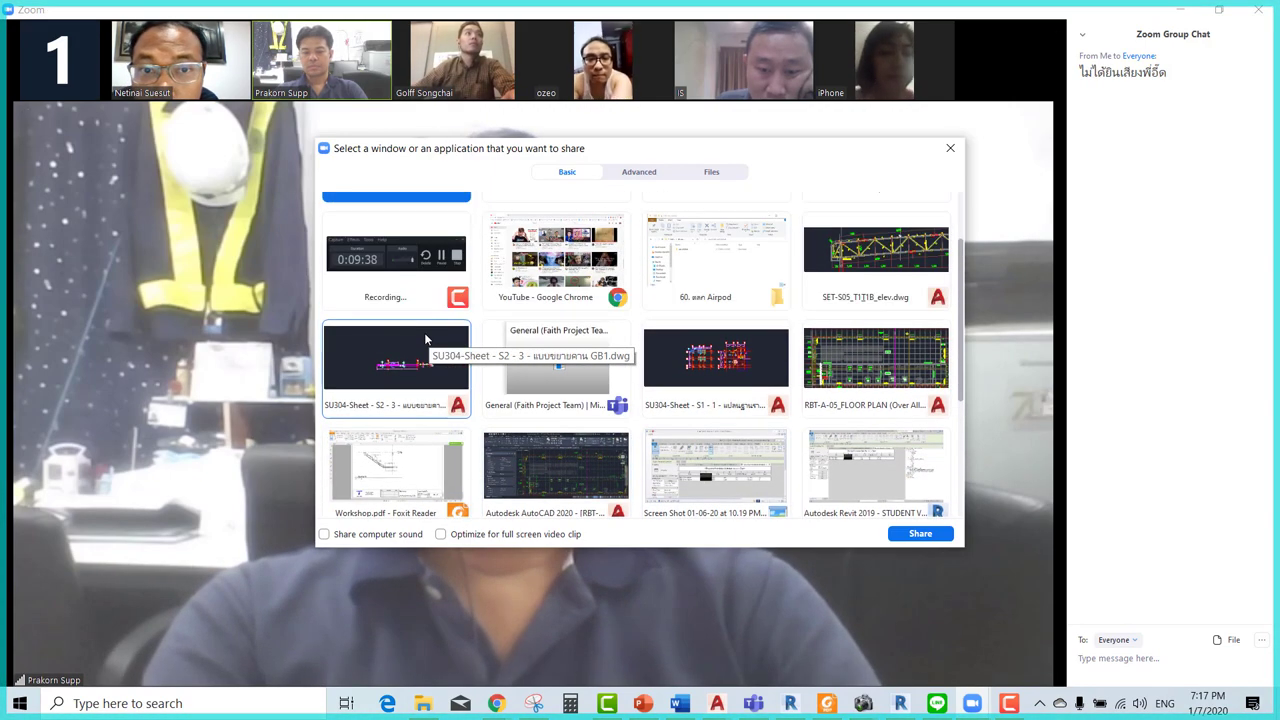
scroll(424, 332, up, 1)
scroll(410, 350, up, 1)
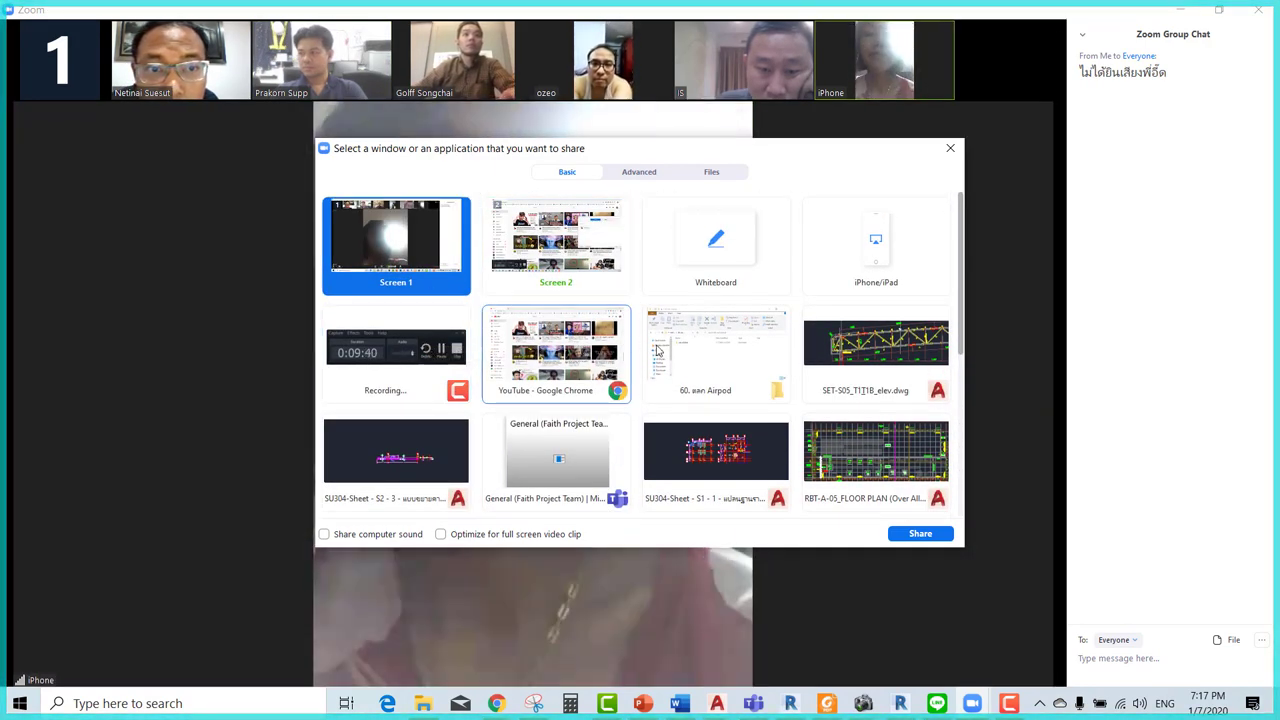
mouse_move(912, 165)
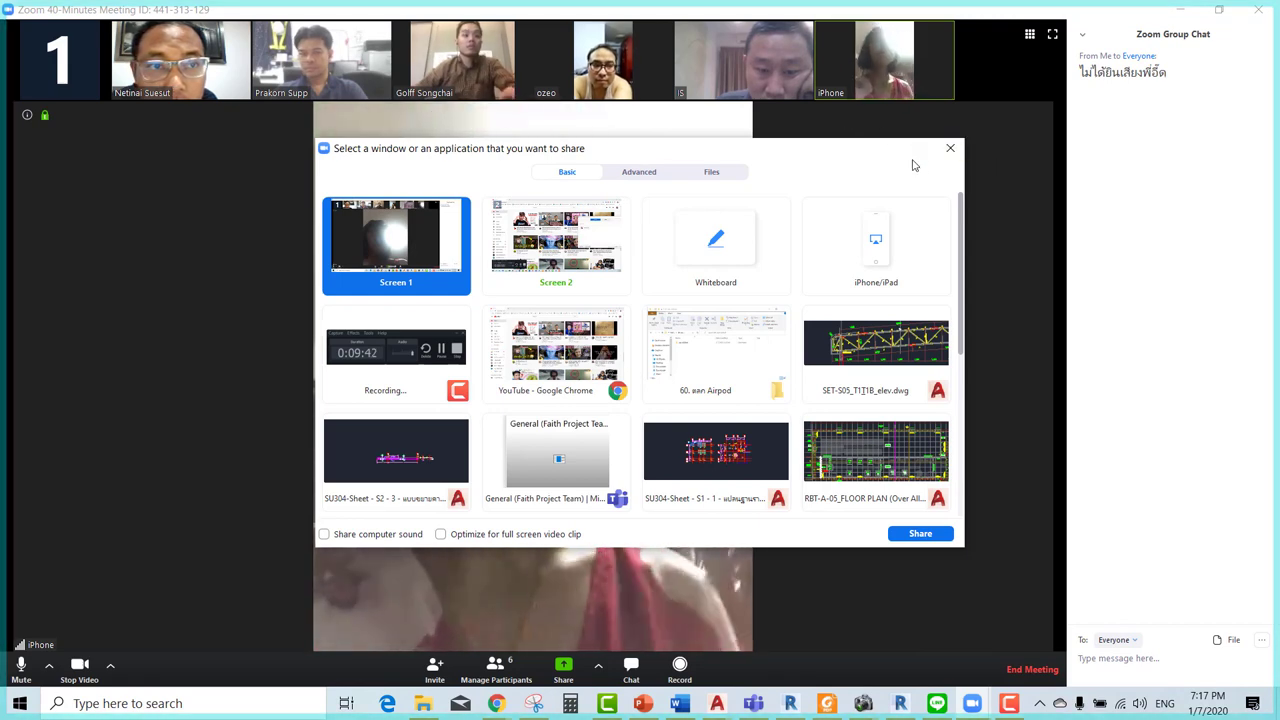
click(950, 148)
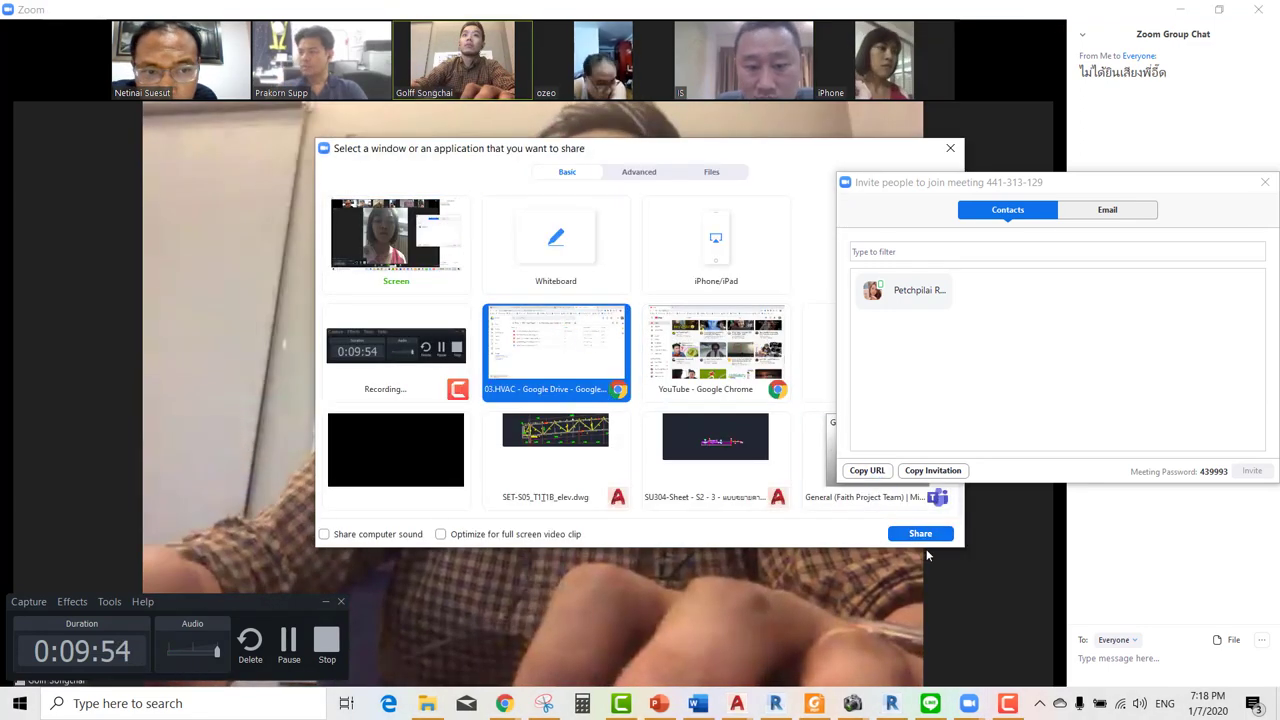
Share the 03.HVAC Drive window and move the Invite dialog down off the file list.
click(920, 533)
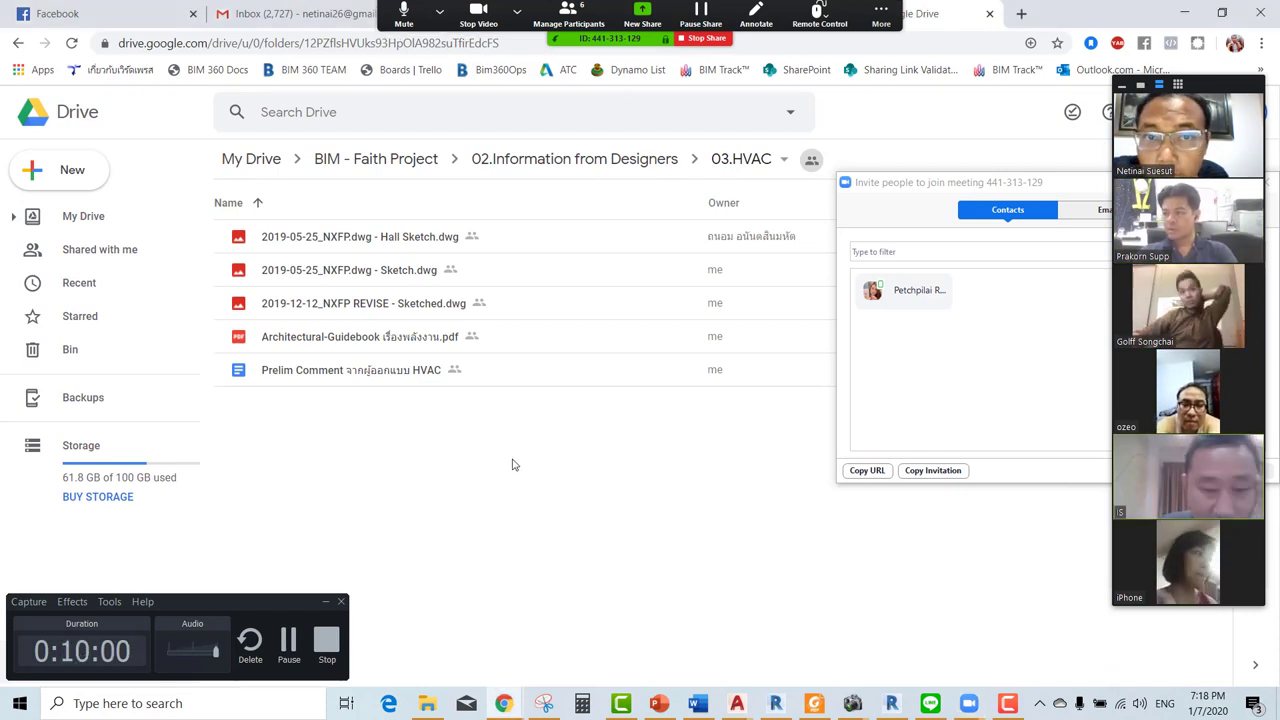
drag(964, 294, 747, 492)
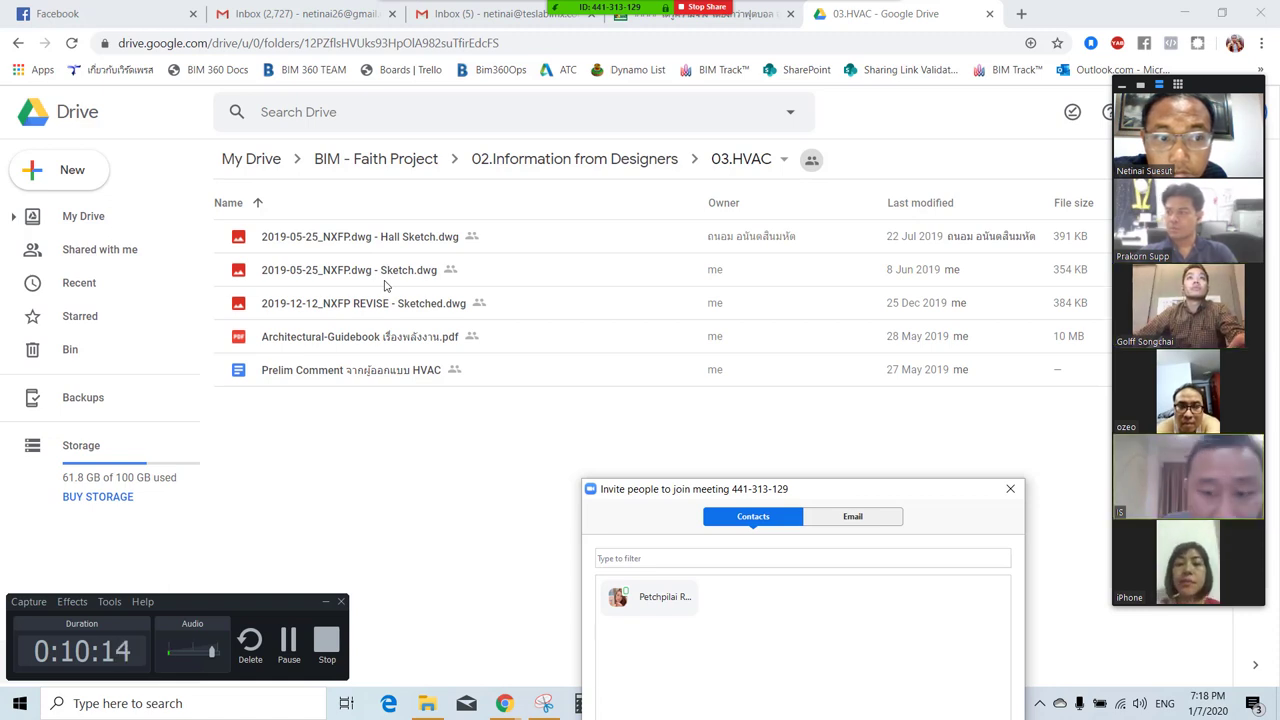
Download 2019-12-12_NXFP REVISE - Sketched.dwg from Drive and open it from the download shelf.
click(325, 313)
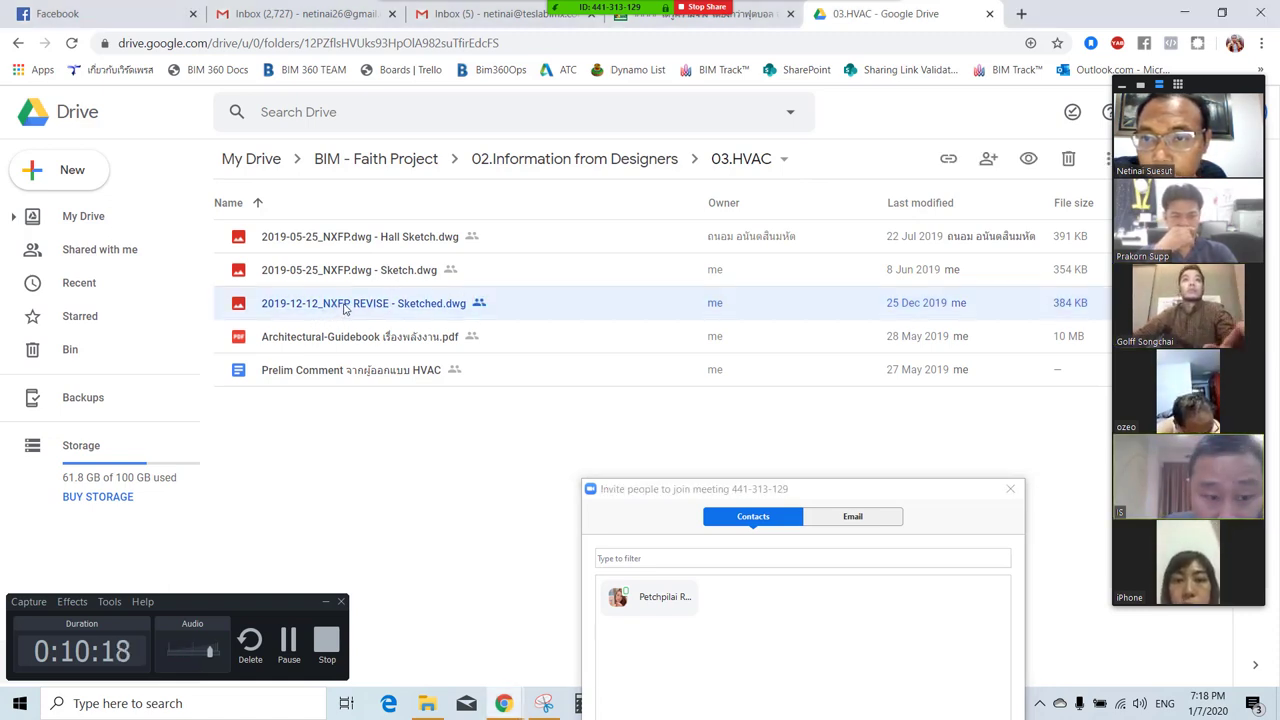
double_click(447, 302)
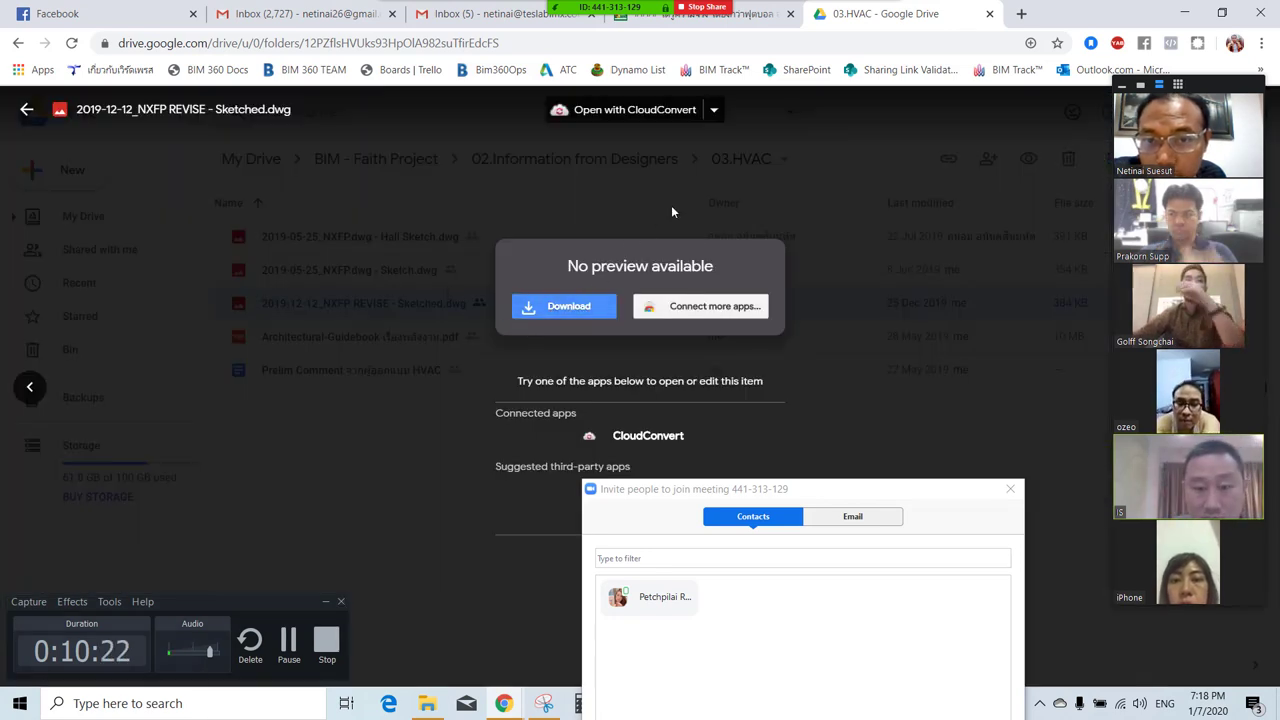
click(577, 300)
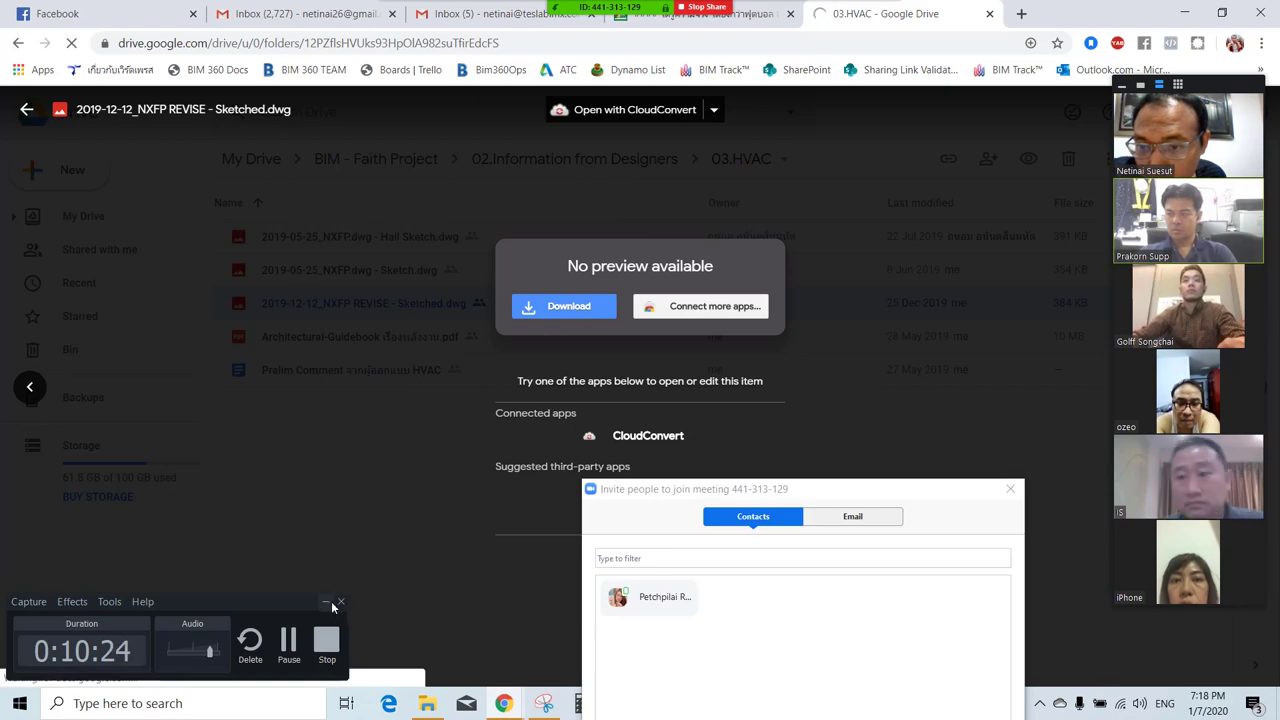
click(325, 601)
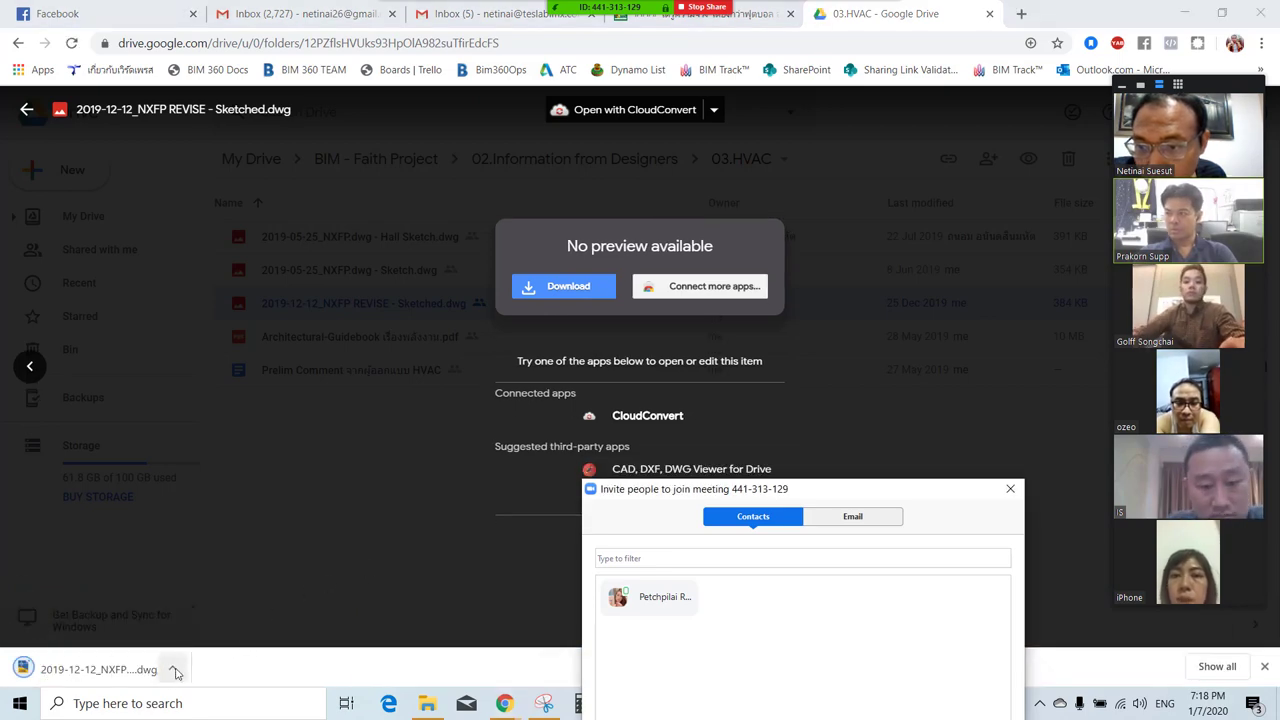
click(172, 669)
click(236, 611)
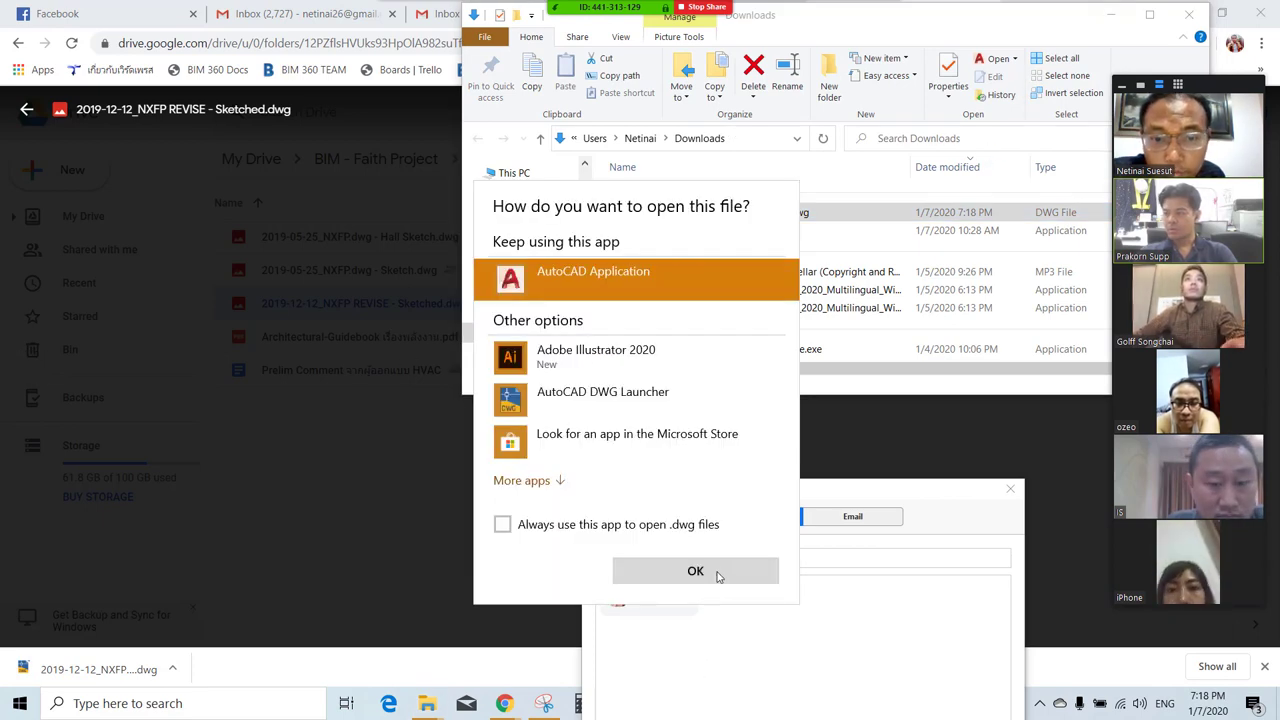
Open Sketched.dwg with AutoCAD Application and move the Invite box below the drawing.
click(716, 572)
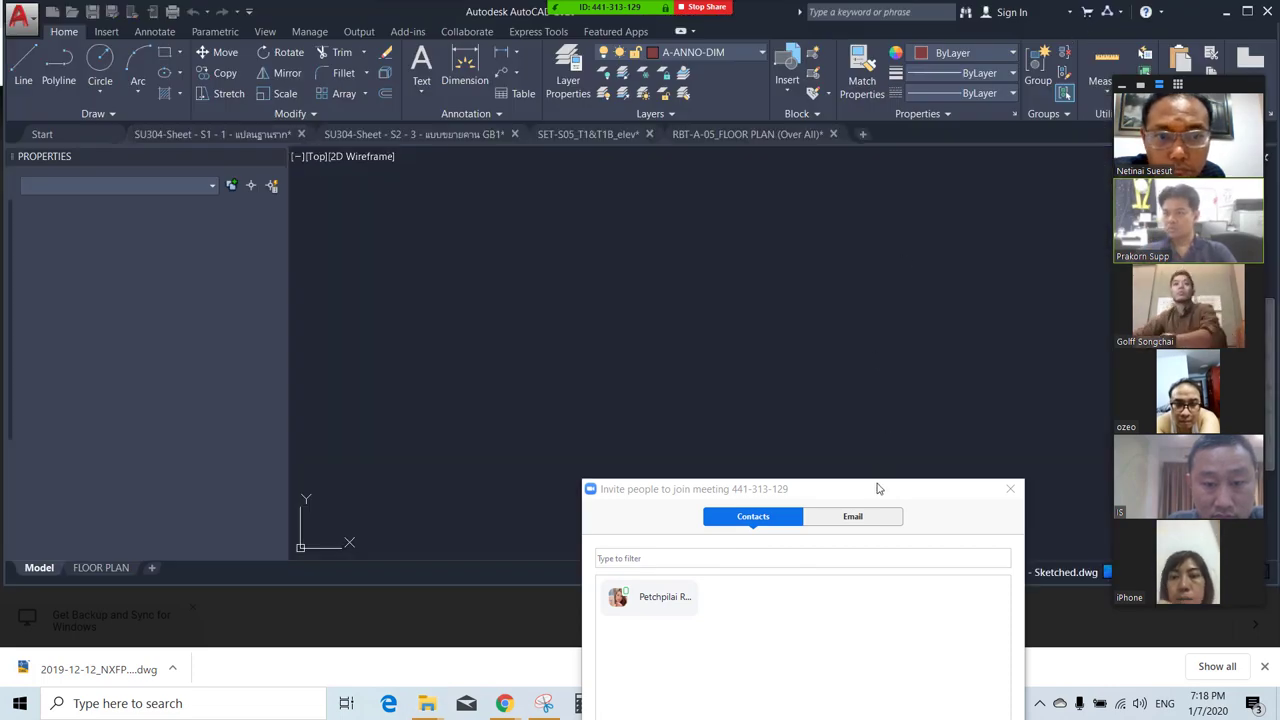
drag(878, 488, 866, 168)
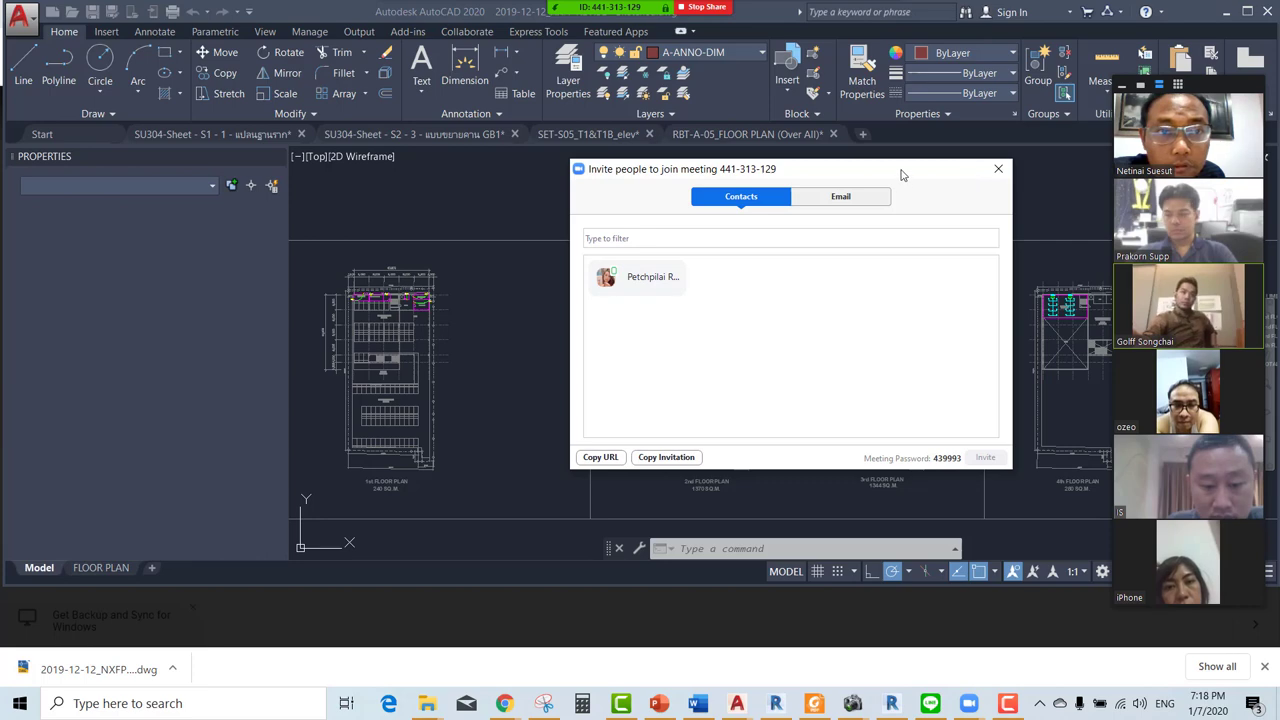
drag(975, 180, 897, 610)
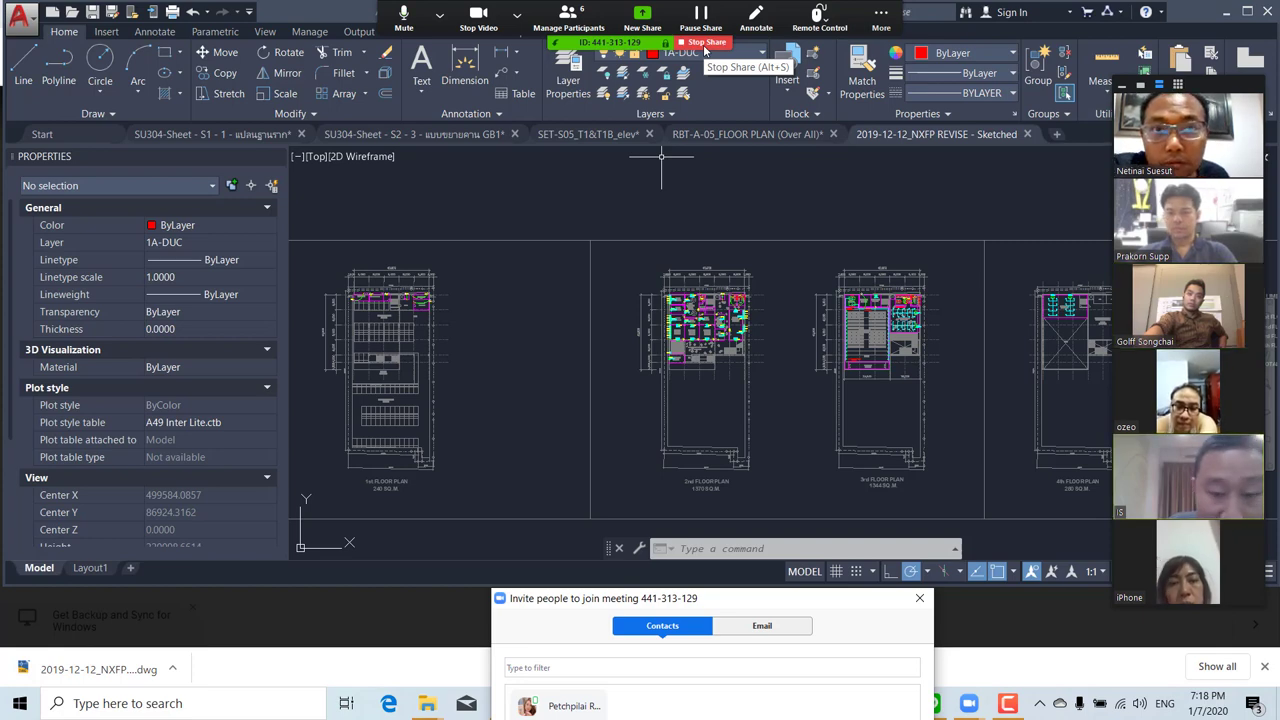
Stop the current share and start a new share of the AutoCAD 2020 window.
click(706, 44)
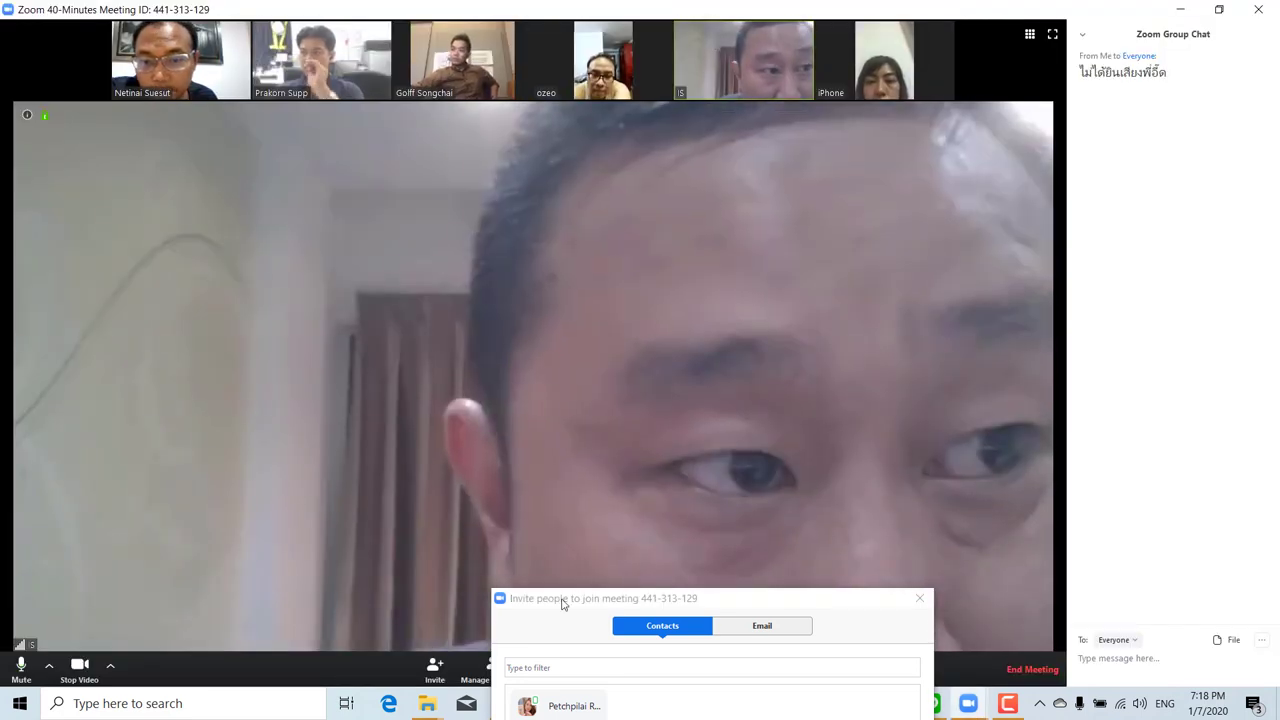
drag(563, 603, 1069, 477)
click(563, 668)
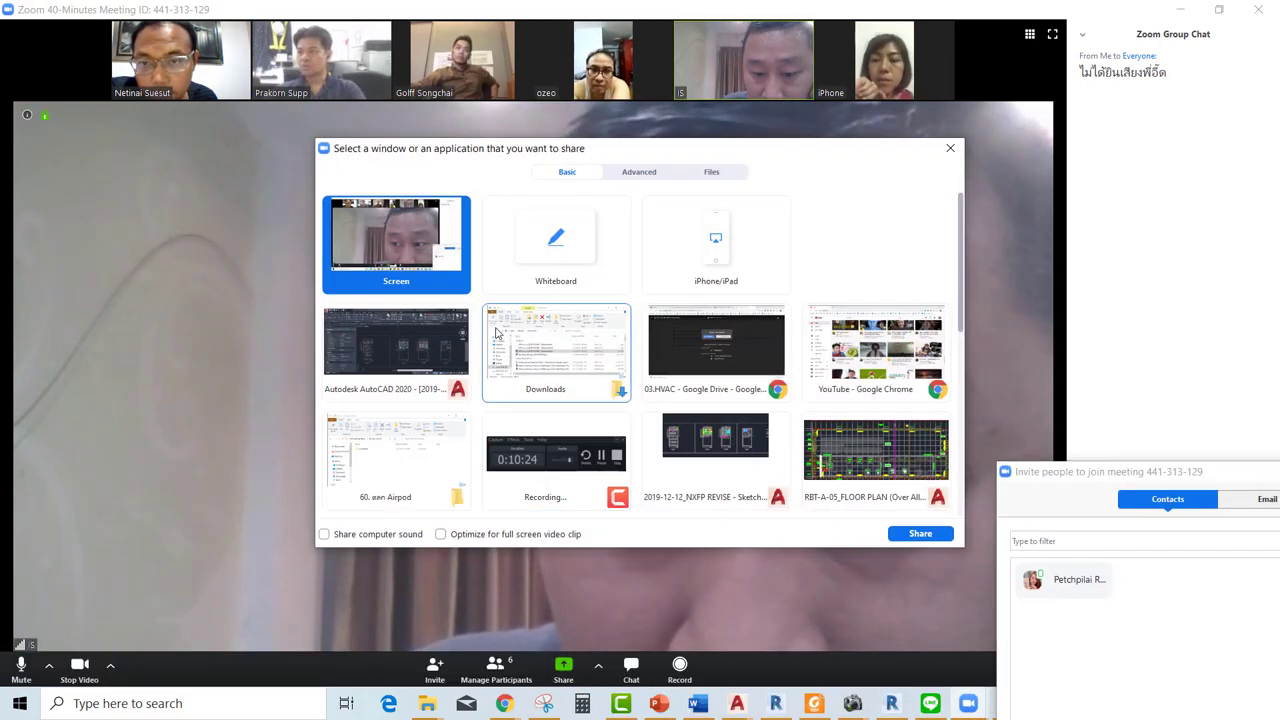
click(396, 345)
click(920, 533)
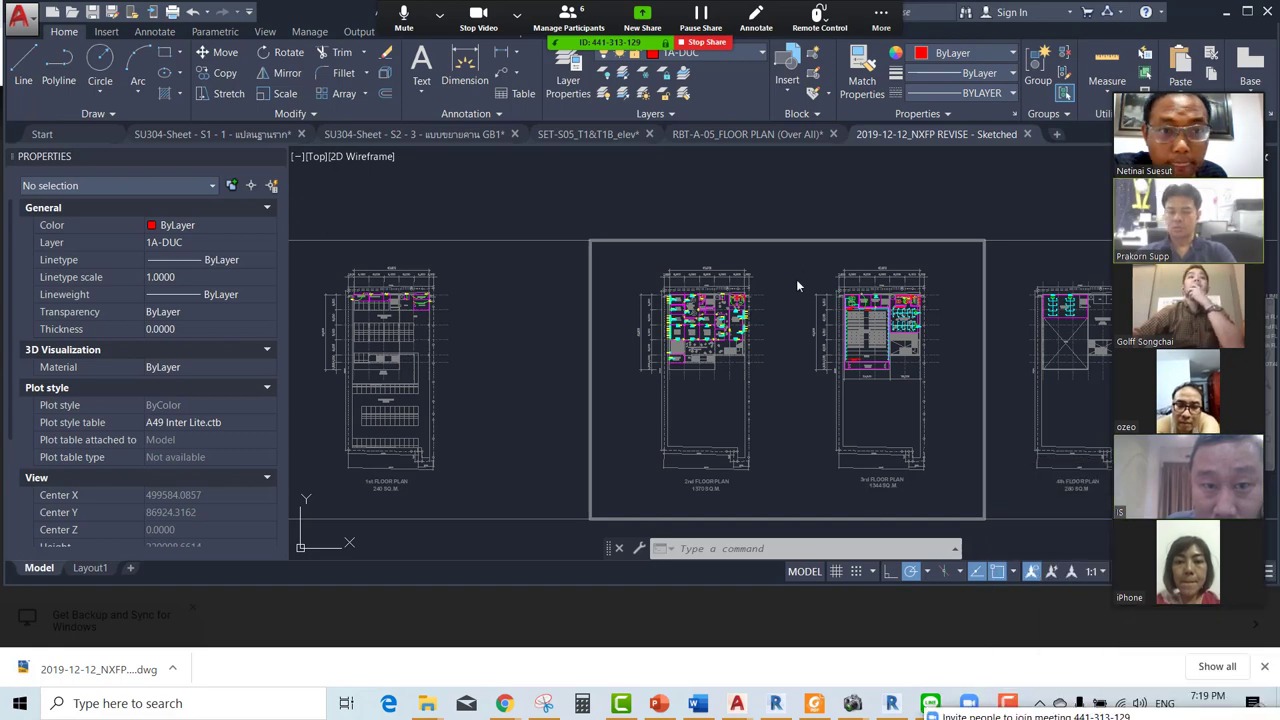
Zoom and pan across the floor plans to view the worship hall and both whole buildings.
scroll(722, 312, up, 4)
scroll(740, 318, up, 3)
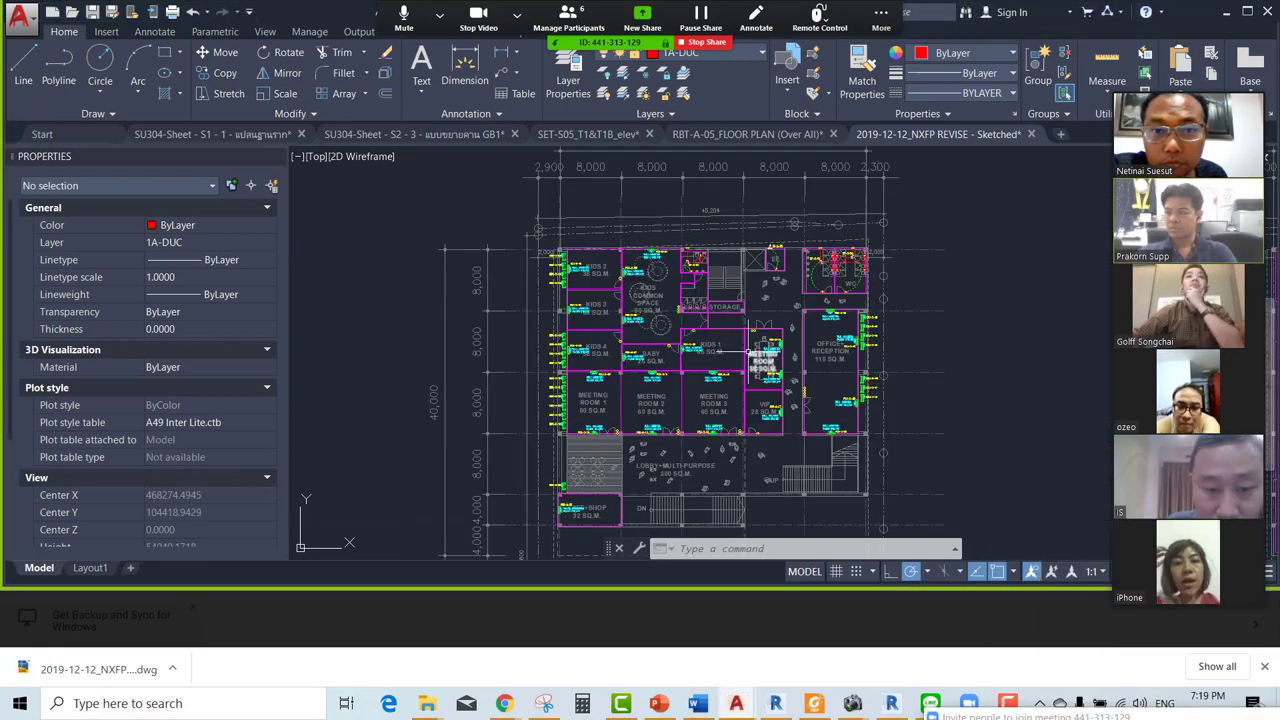
scroll(790, 325, up, 1)
scroll(815, 322, down, 3)
scroll(860, 322, down, 1)
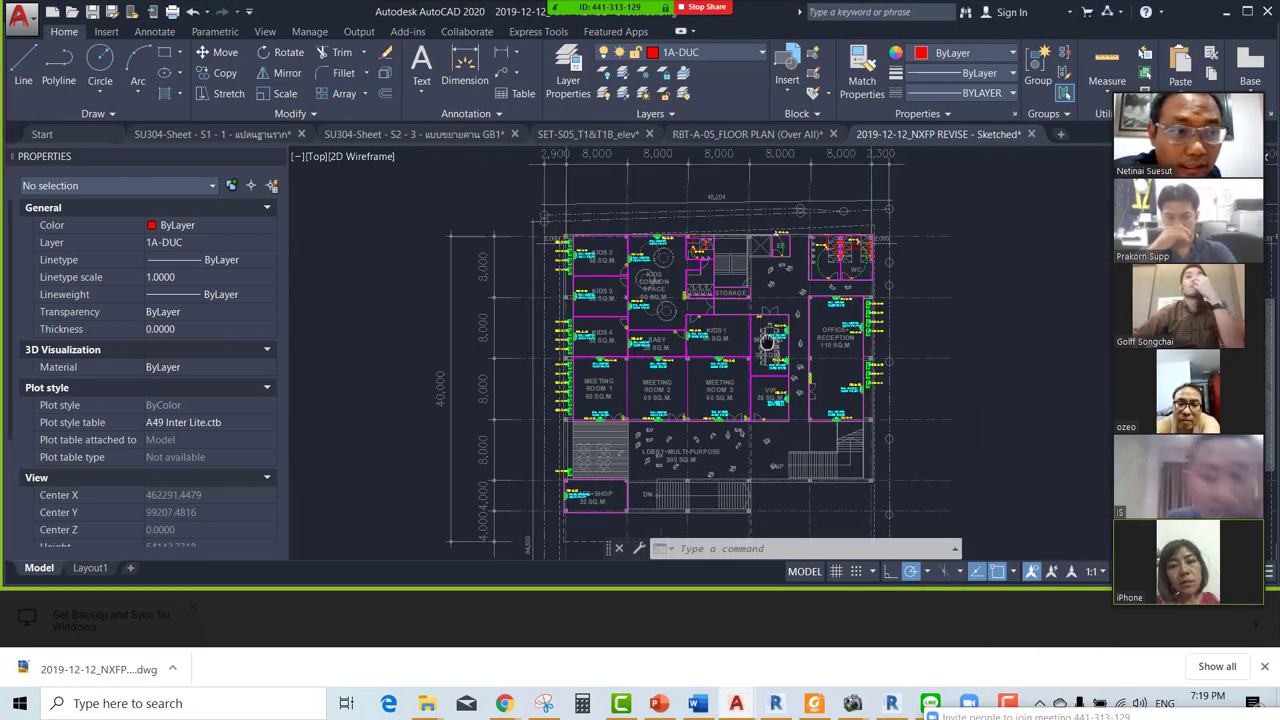
scroll(916, 322, down, 1)
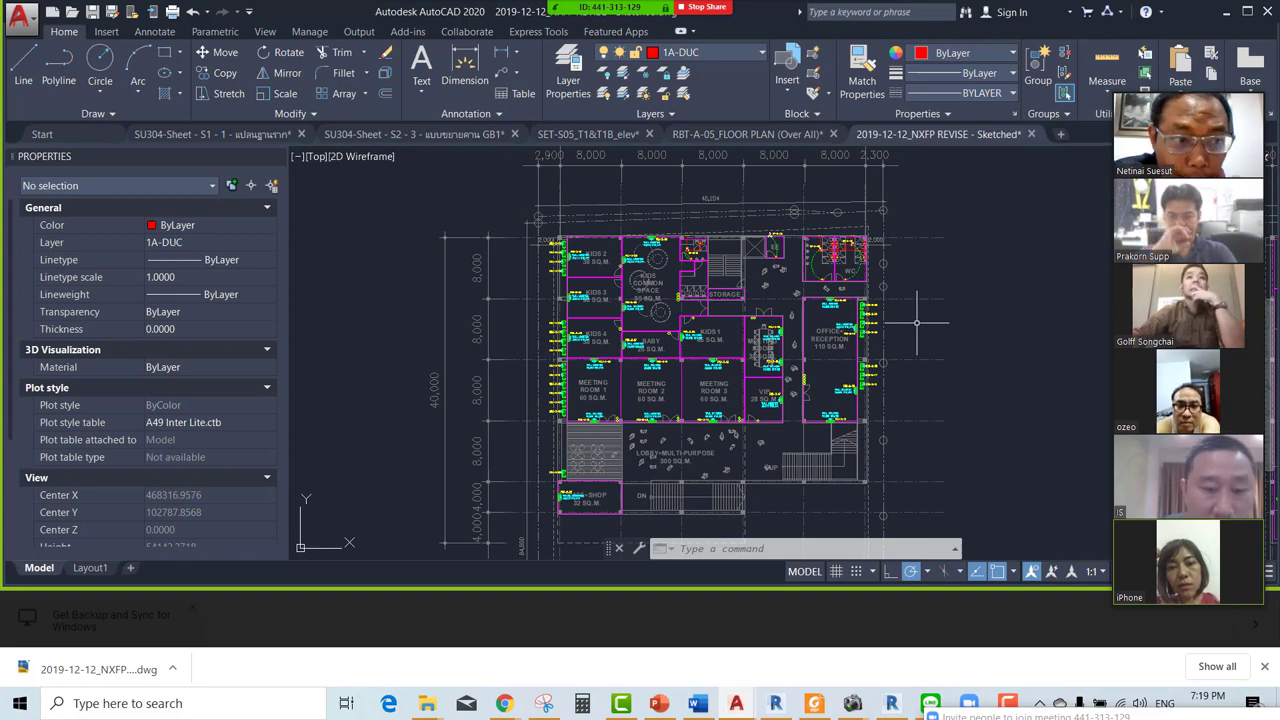
scroll(625, 290, up, 3)
scroll(630, 275, up, 3)
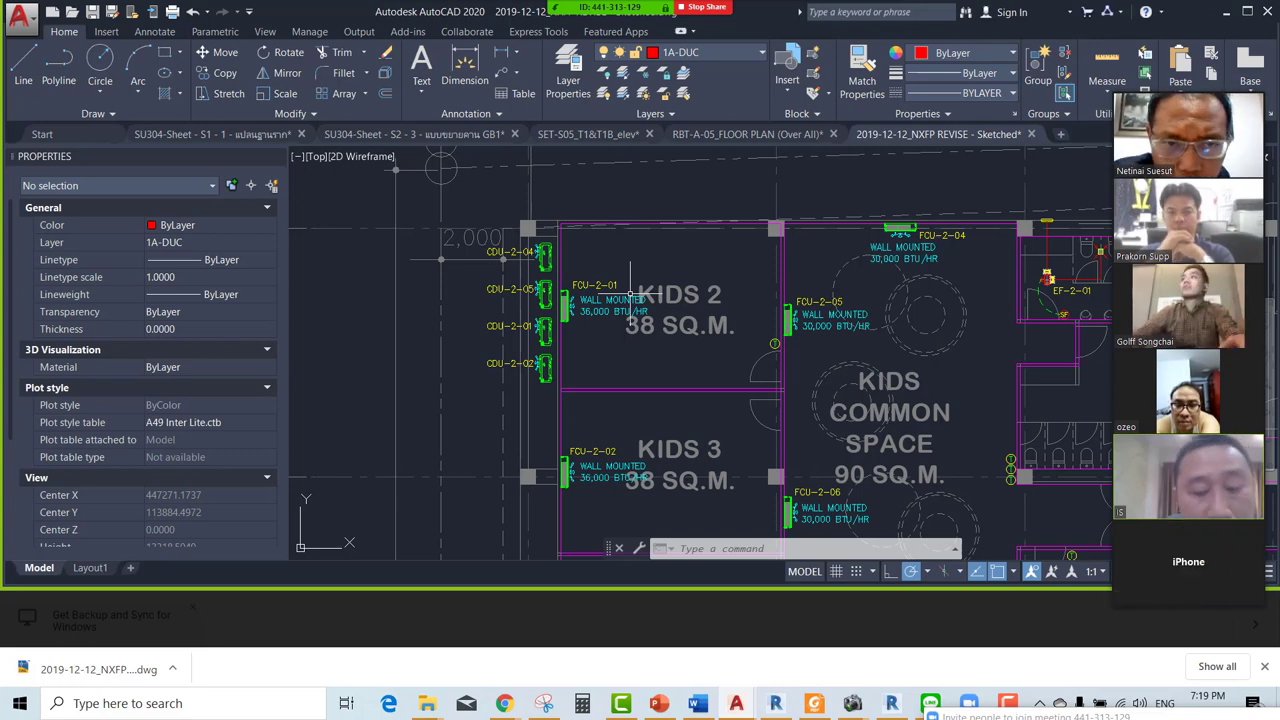
scroll(655, 254, down, 5)
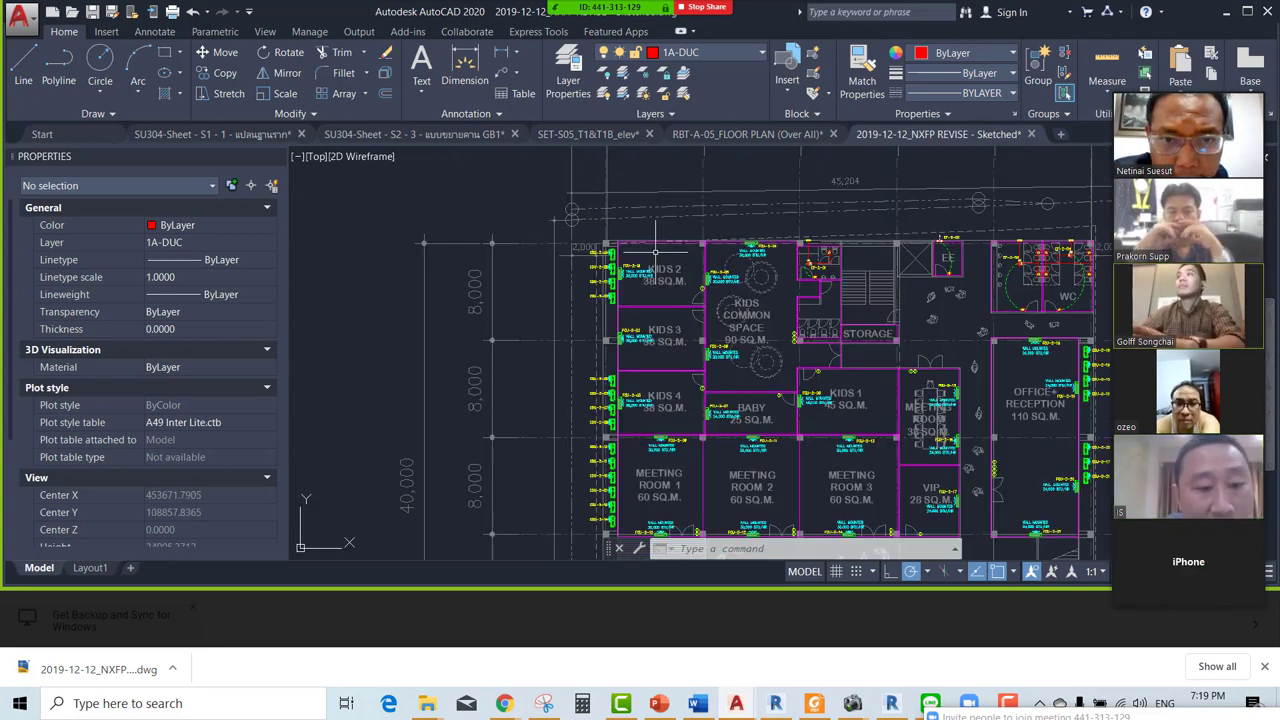
scroll(823, 287, down, 5)
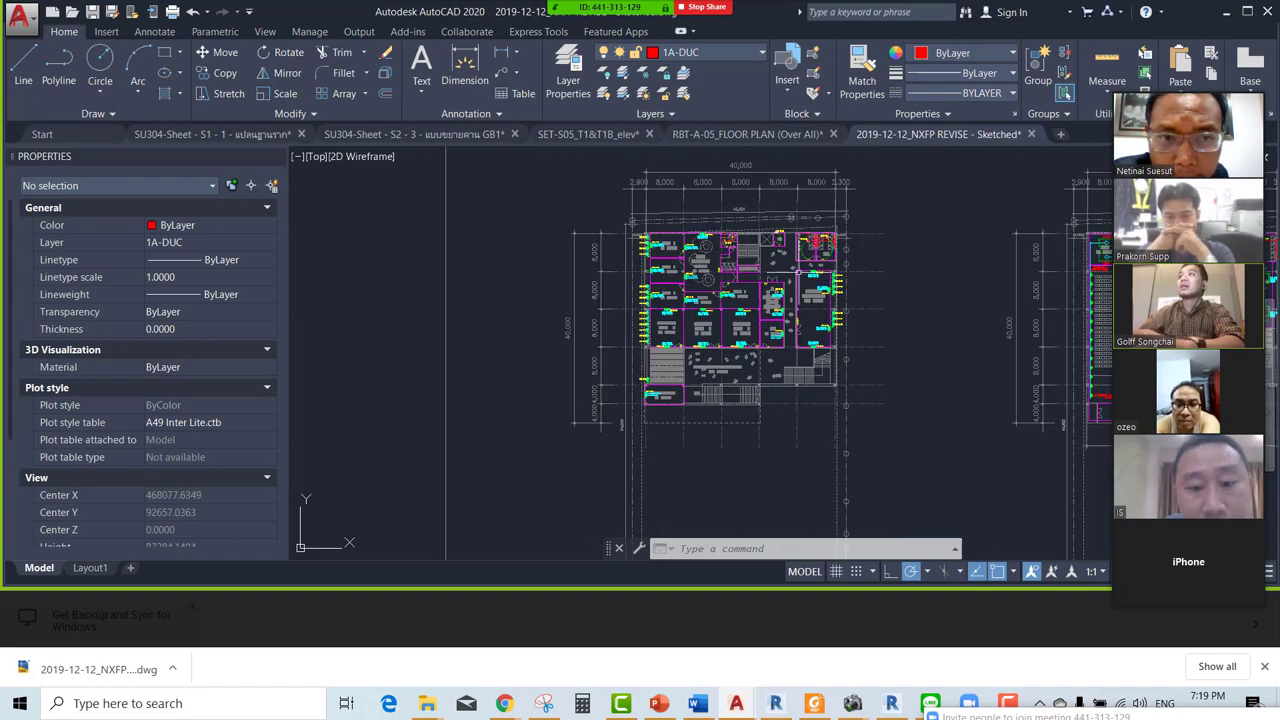
middle_drag(823, 287, 301, 296)
scroll(475, 285, up, 2)
scroll(540, 290, up, 5)
mouse_move(587, 297)
middle_down()
mouse_move(662, 397)
mouse_move(660, 420)
middle_up()
scroll(655, 360, down, 3)
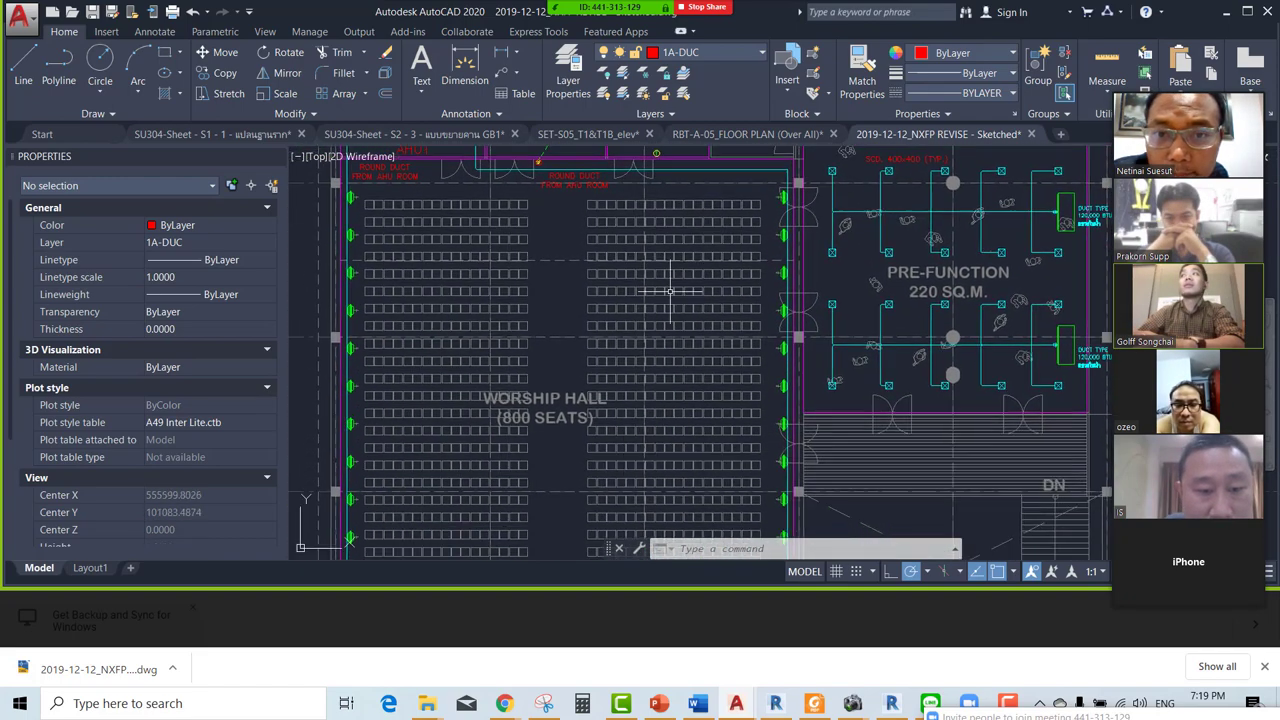
scroll(648, 315, down, 1)
middle_drag(648, 315, 616, 323)
scroll(749, 363, down, 3)
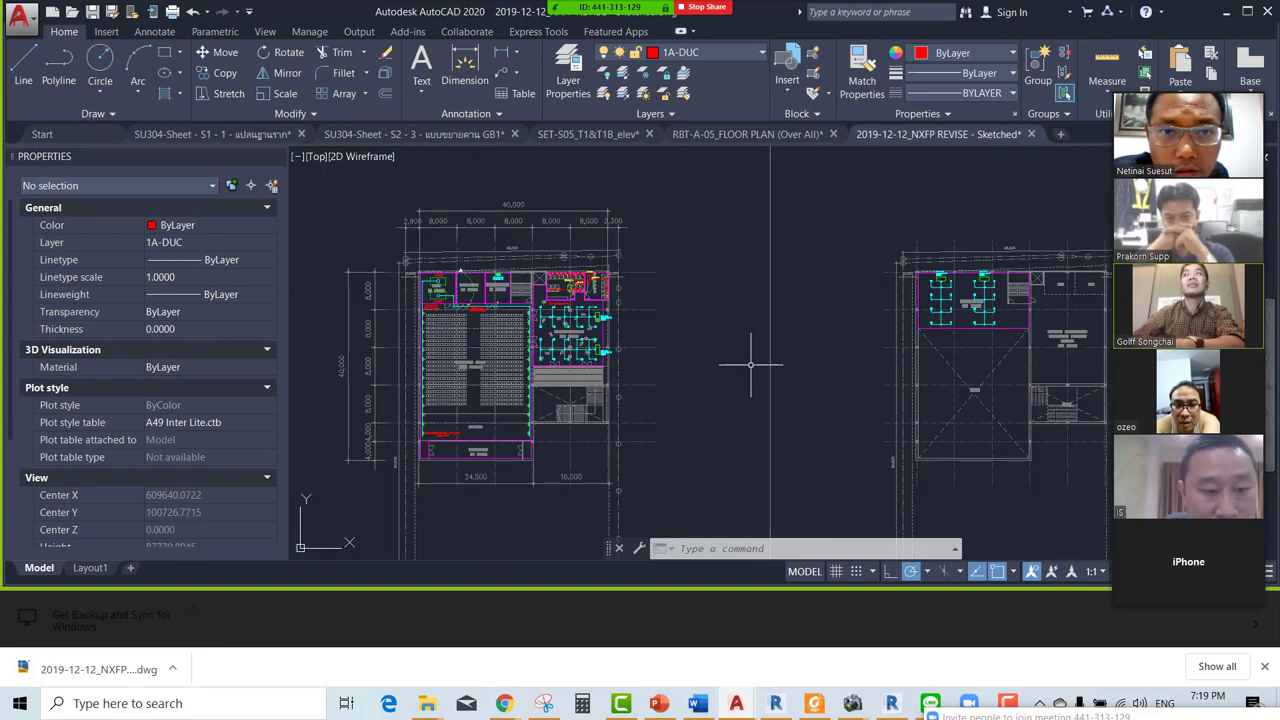
middle_drag(749, 363, 518, 362)
scroll(683, 317, up, 4)
scroll(771, 353, up, 1)
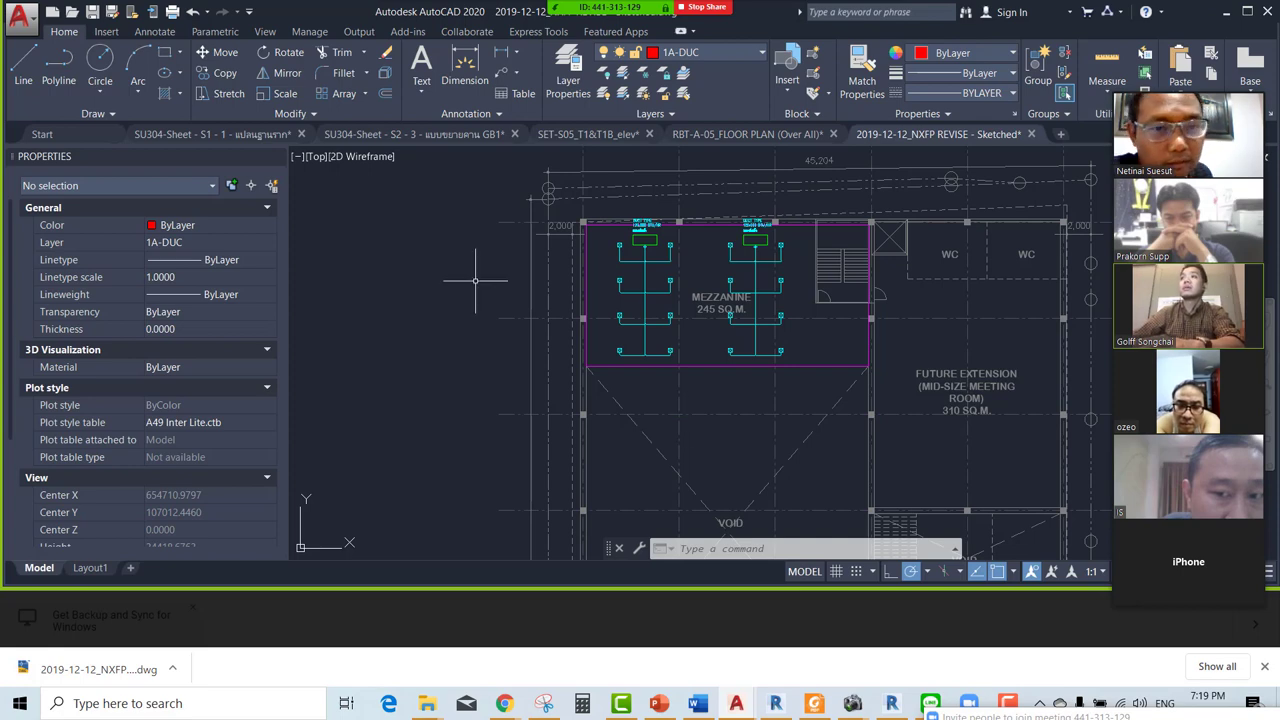
Zoom in on the kids, meeting and office rooms of the 2nd floor plan.
scroll(764, 356, down, 1)
scroll(764, 356, down, 2)
scroll(764, 356, down, 4)
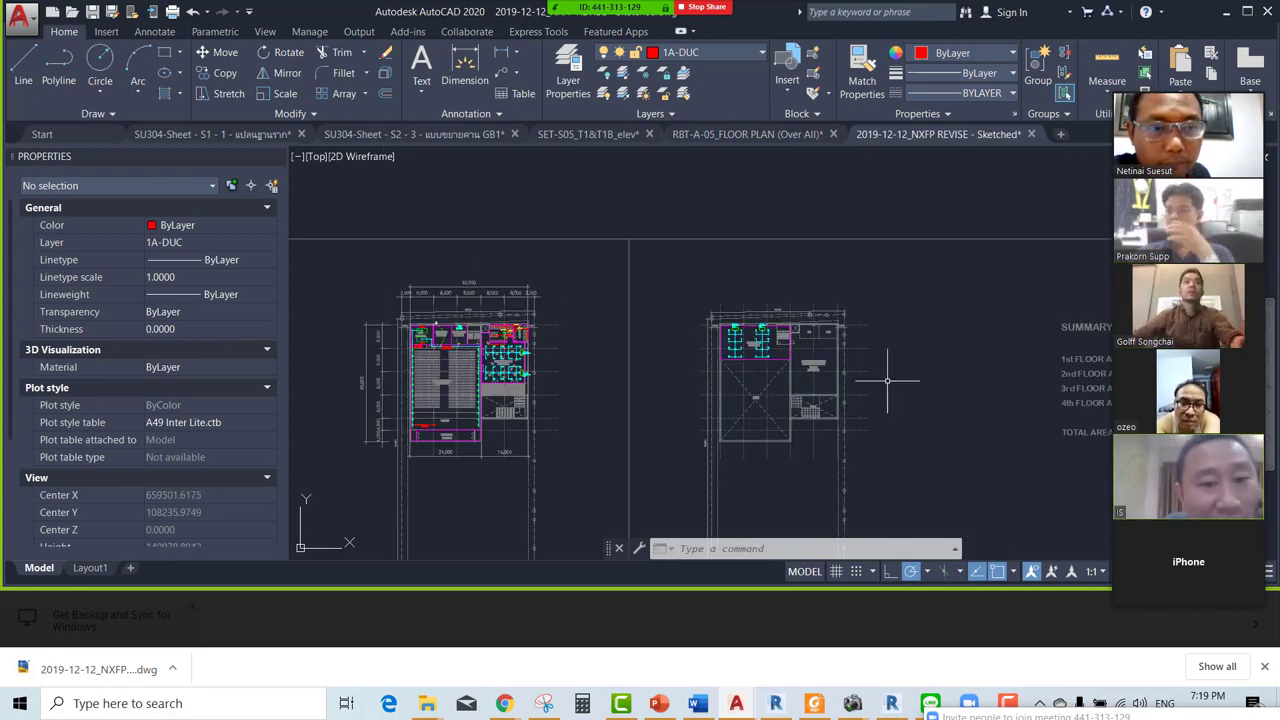
middle_drag(887, 381, 829, 355)
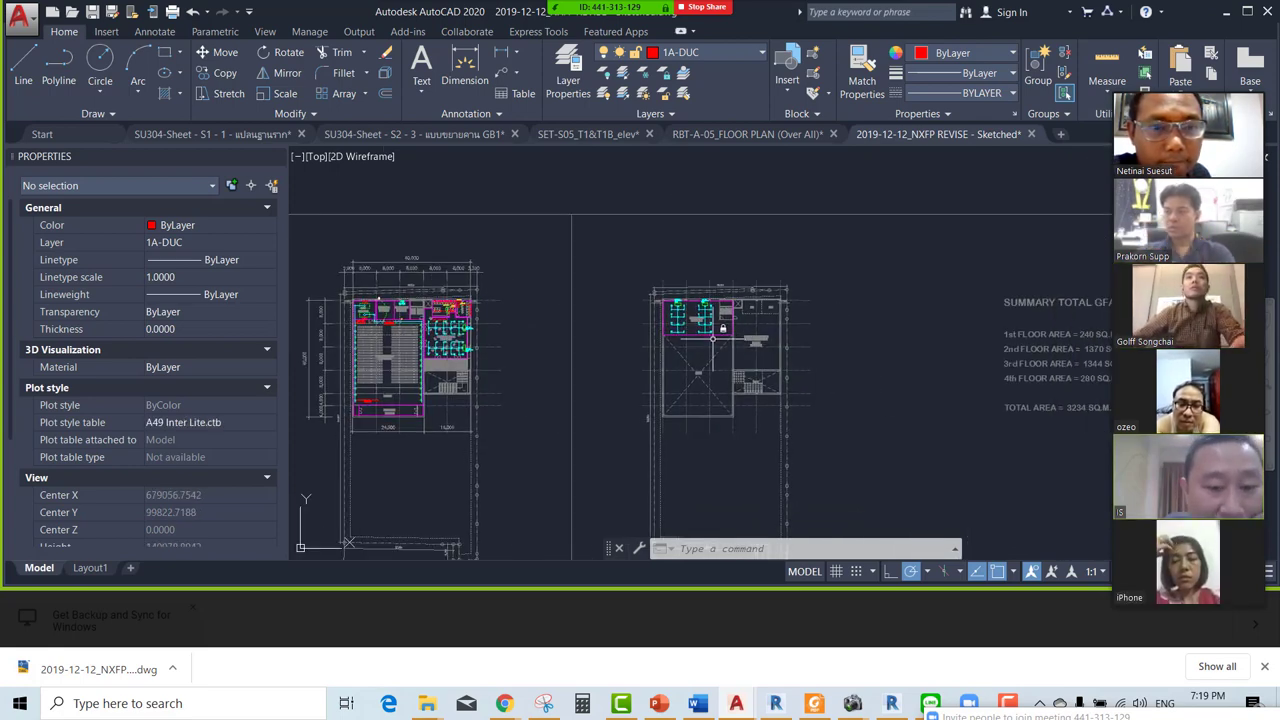
scroll(529, 366, up, 3)
scroll(689, 317, up, 3)
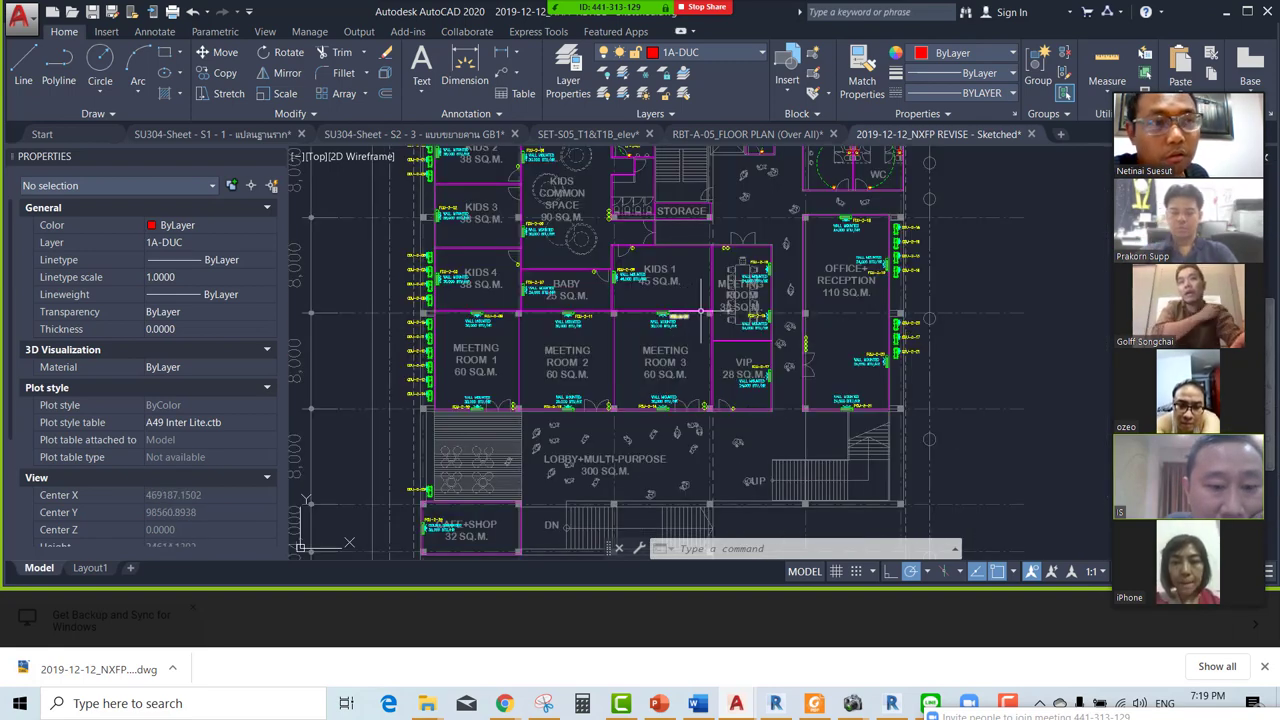
Zoom and pan around the 2nd floor plan starting from the kids rooms.
scroll(700, 313, down, 2)
middle_drag(715, 305, 747, 335)
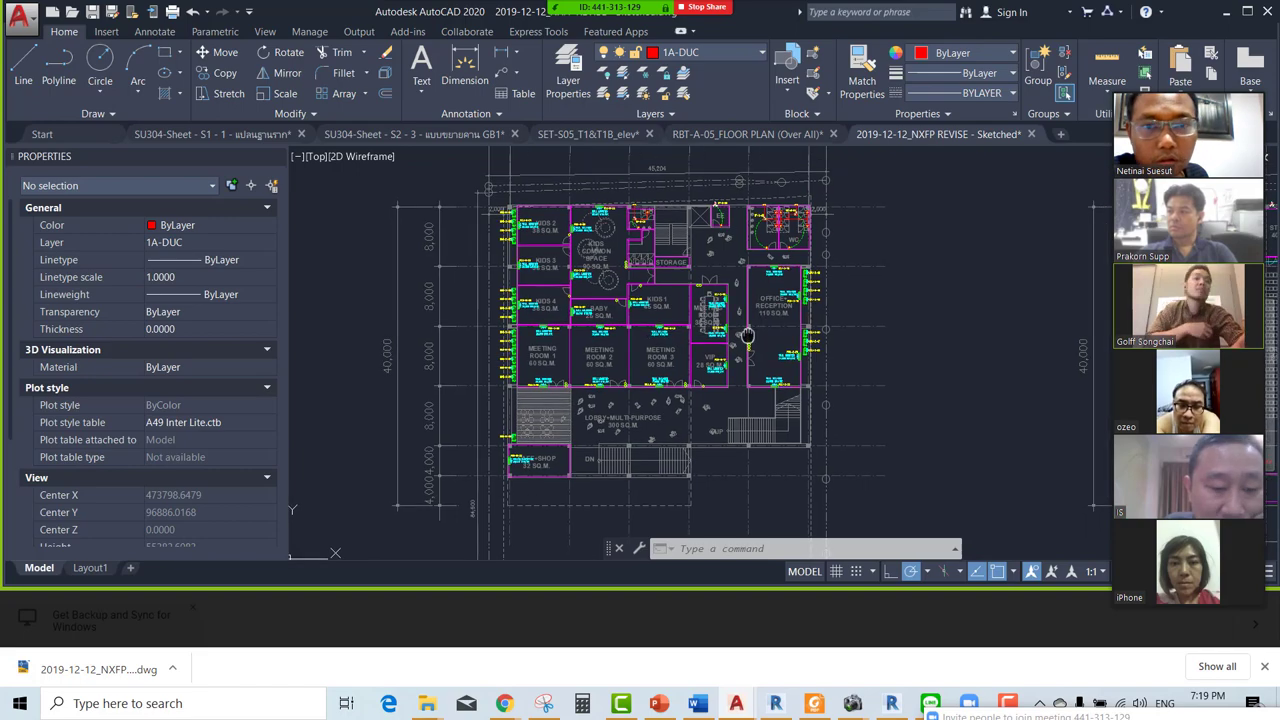
scroll(747, 335, up, 1)
scroll(700, 330, down, 2)
scroll(690, 330, down, 1)
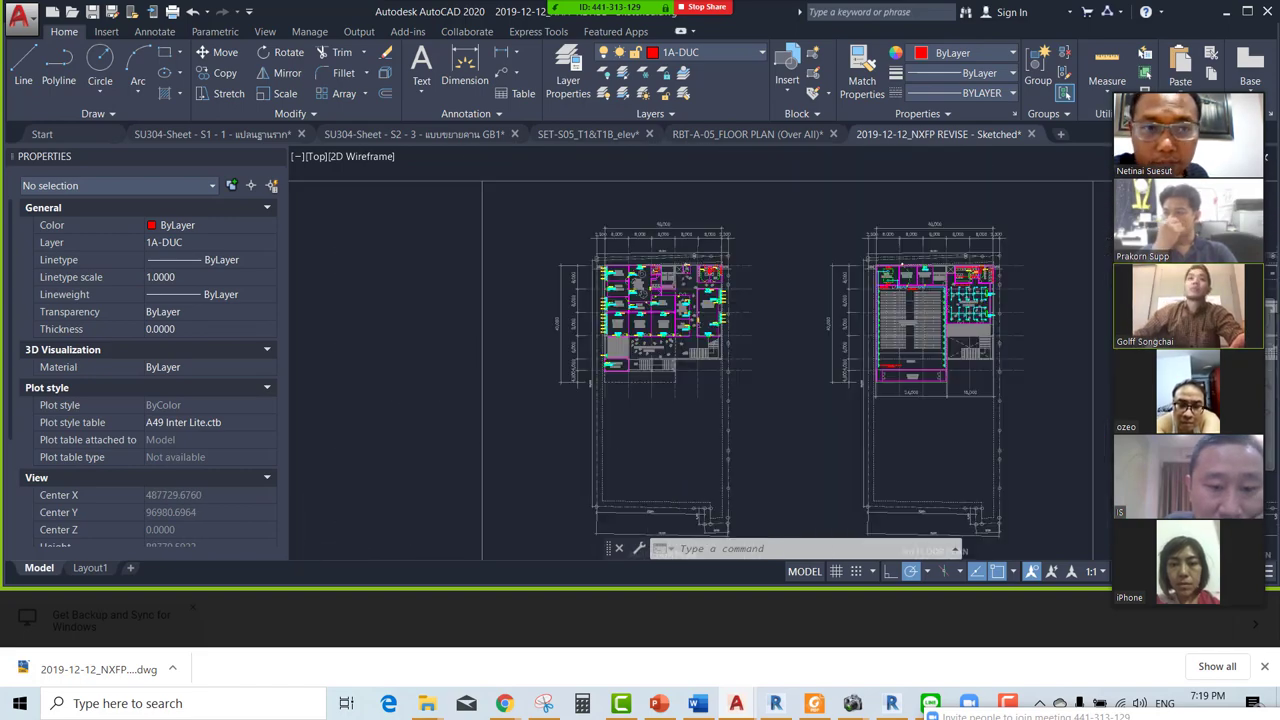
scroll(537, 257, down, 1)
scroll(650, 262, up, 1)
scroll(777, 266, up, 1)
scroll(629, 222, up, 1)
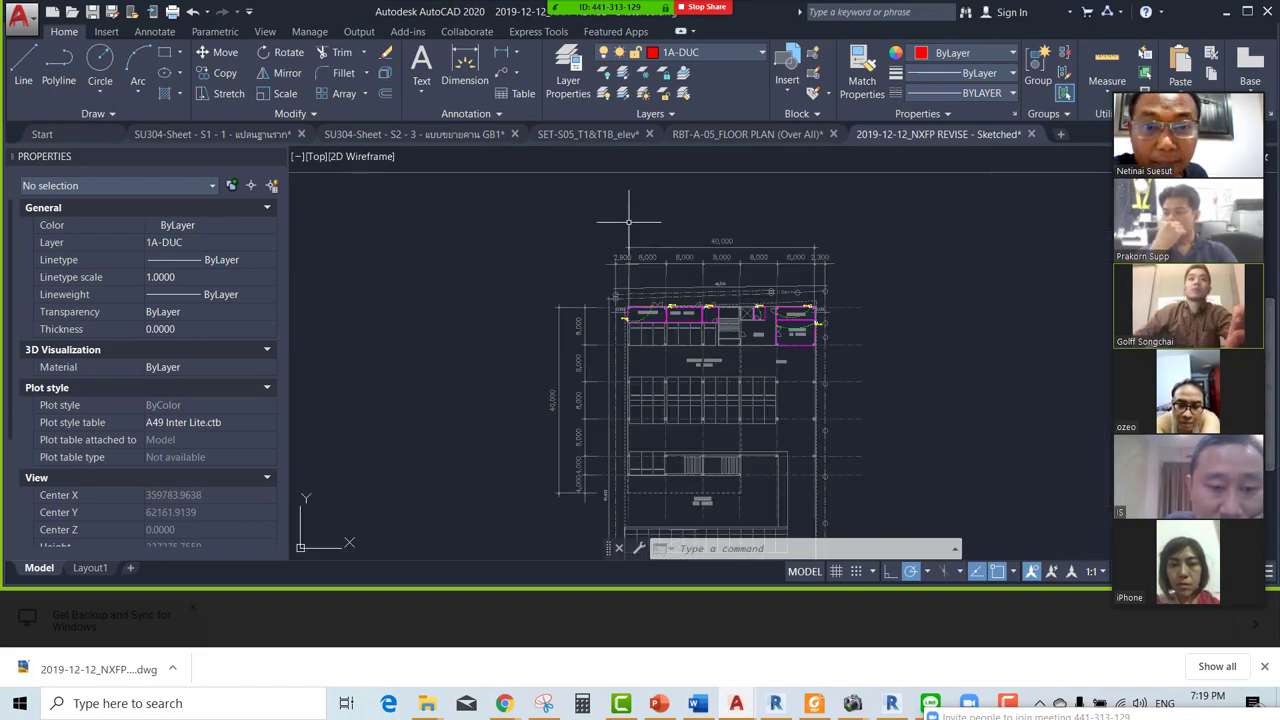
scroll(629, 222, up, 2)
middle_drag(900, 325, 760, 322)
scroll(760, 322, down, 2)
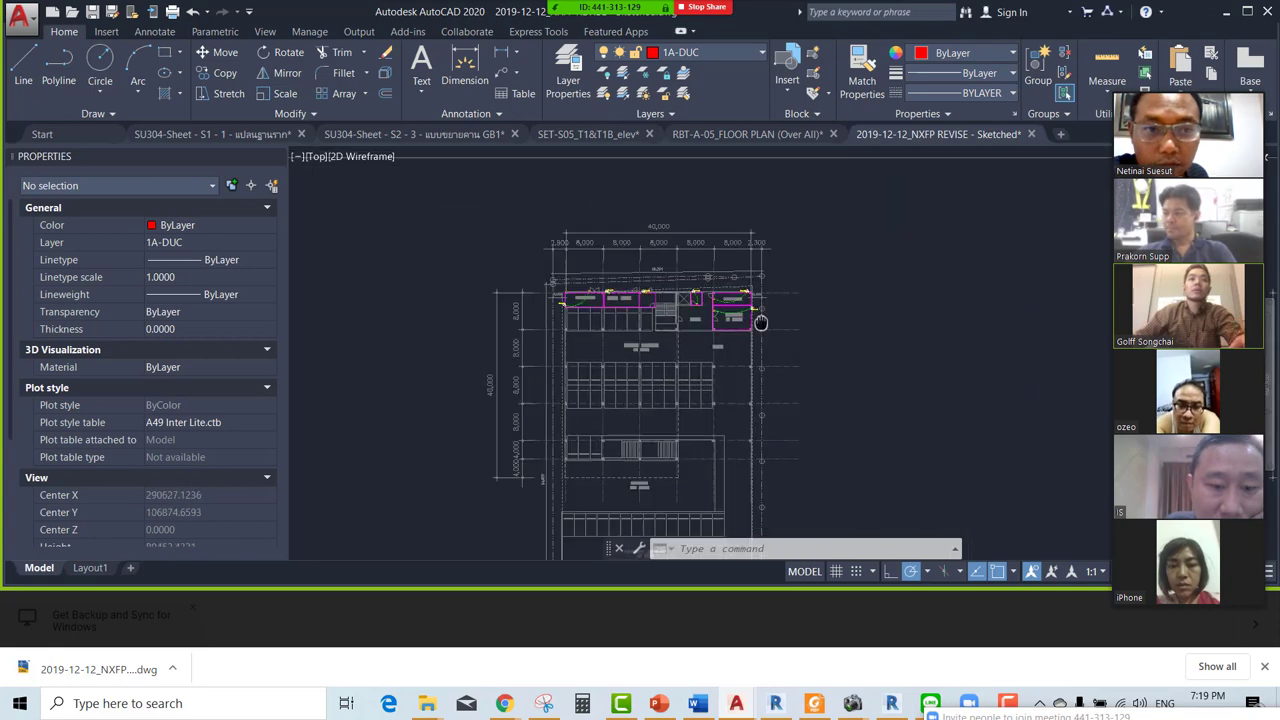
scroll(760, 322, up, 1)
scroll(760, 300, up, 1)
scroll(762, 270, up, 2)
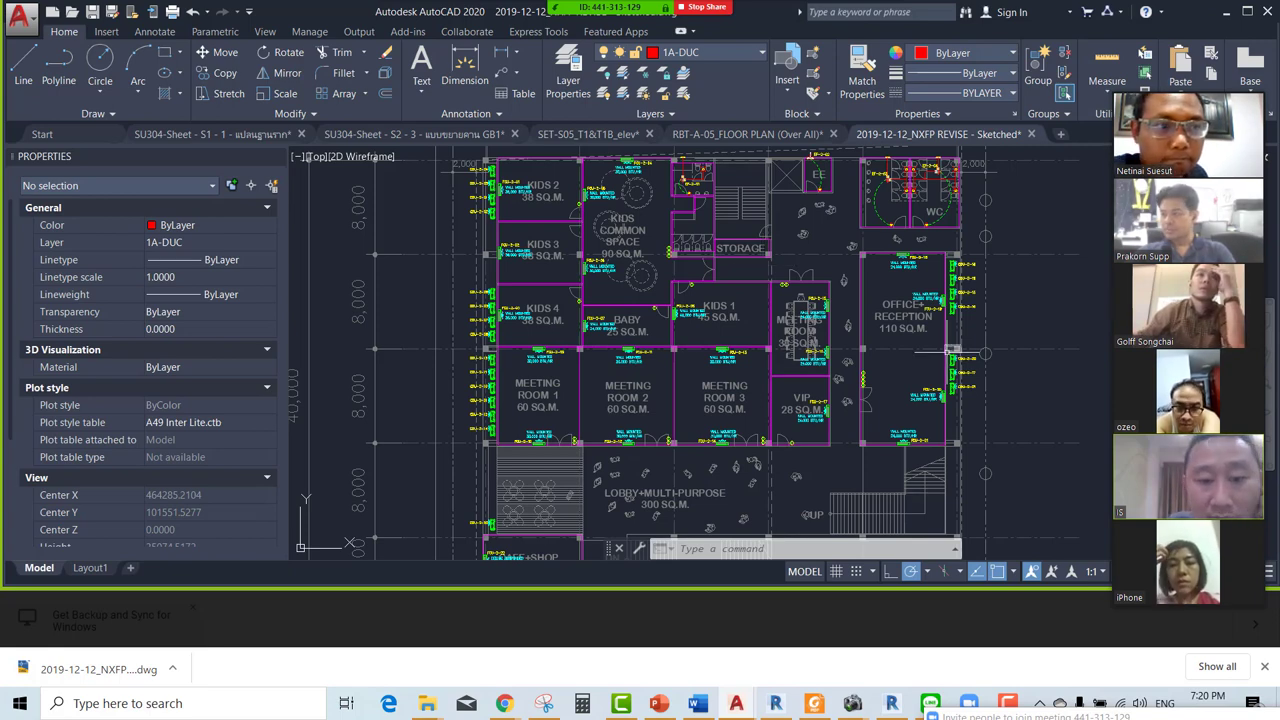
Pan to the worship hall plan showing the AHU, storage and reception rooms.
middle_drag(998, 352, 300, 351)
scroll(300, 351, down, 3)
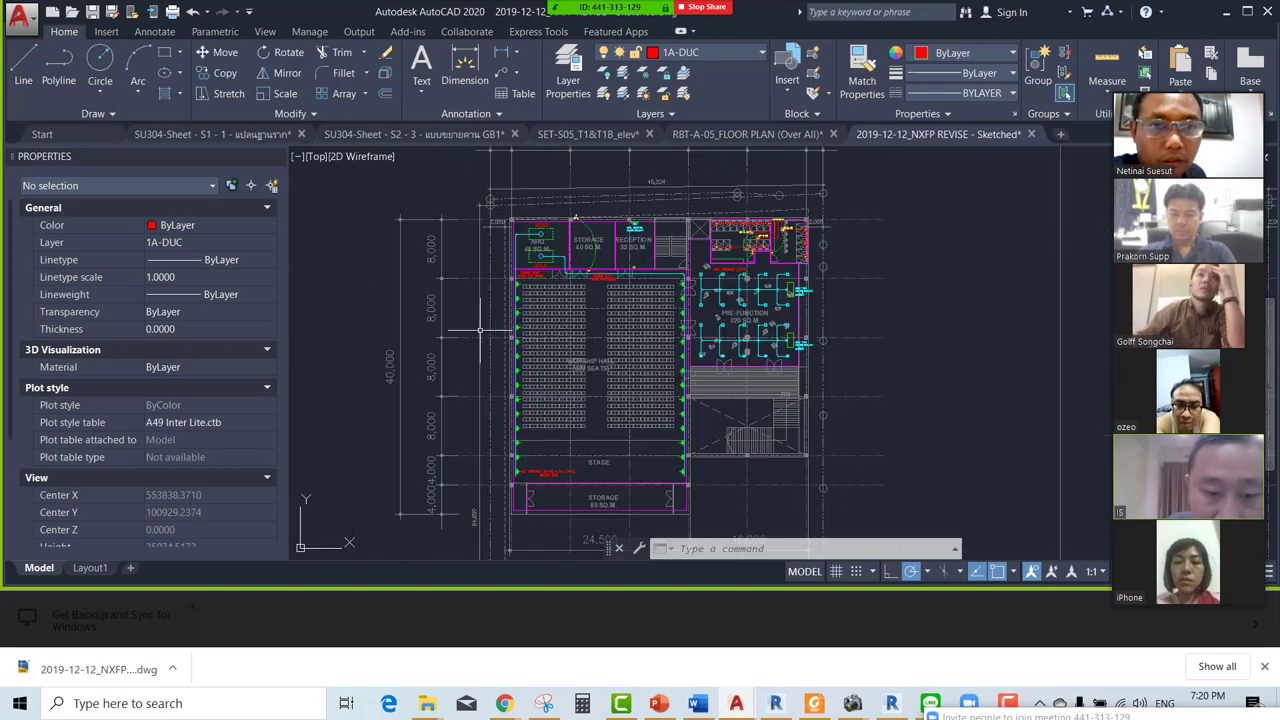
middle_drag(560, 340, 650, 331)
scroll(650, 331, up, 3)
scroll(650, 331, up, 1)
scroll(832, 323, down, 1)
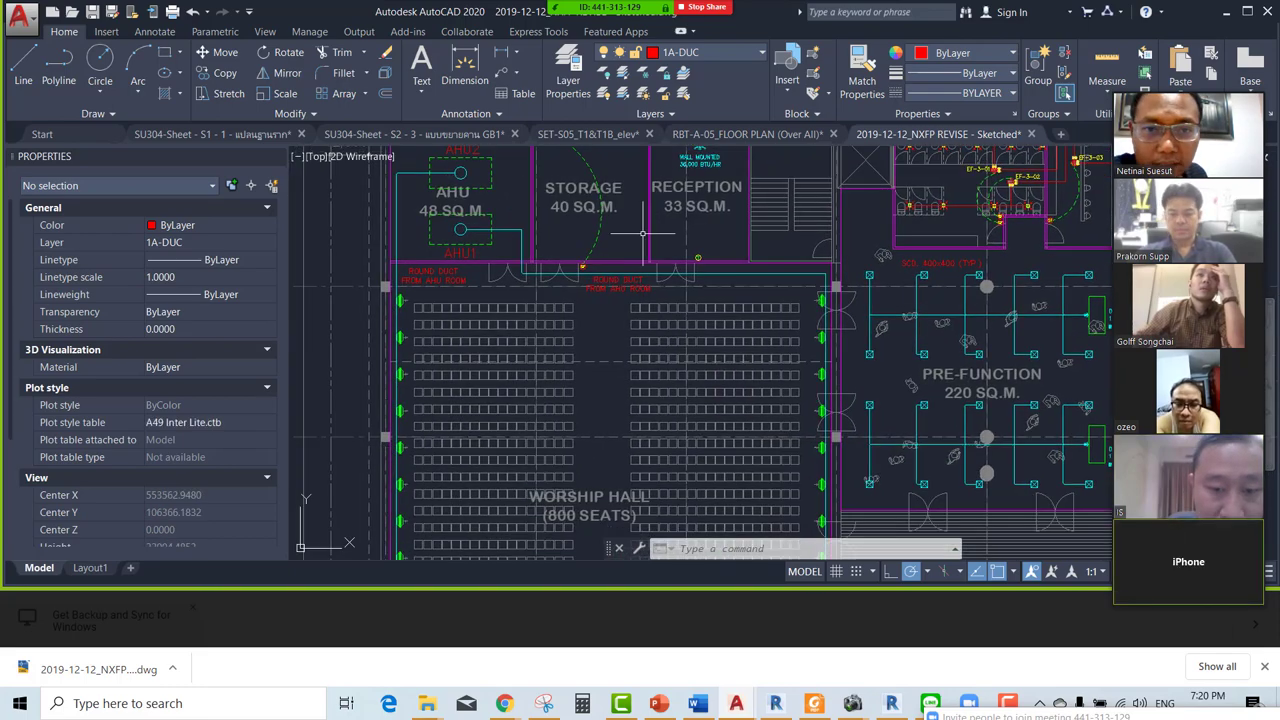
scroll(832, 323, down, 3)
scroll(833, 323, up, 1)
scroll(849, 327, down, 3)
Pan to and zoom into the 245 sq.m. mezzanine plan.
middle_drag(849, 327, 621, 245)
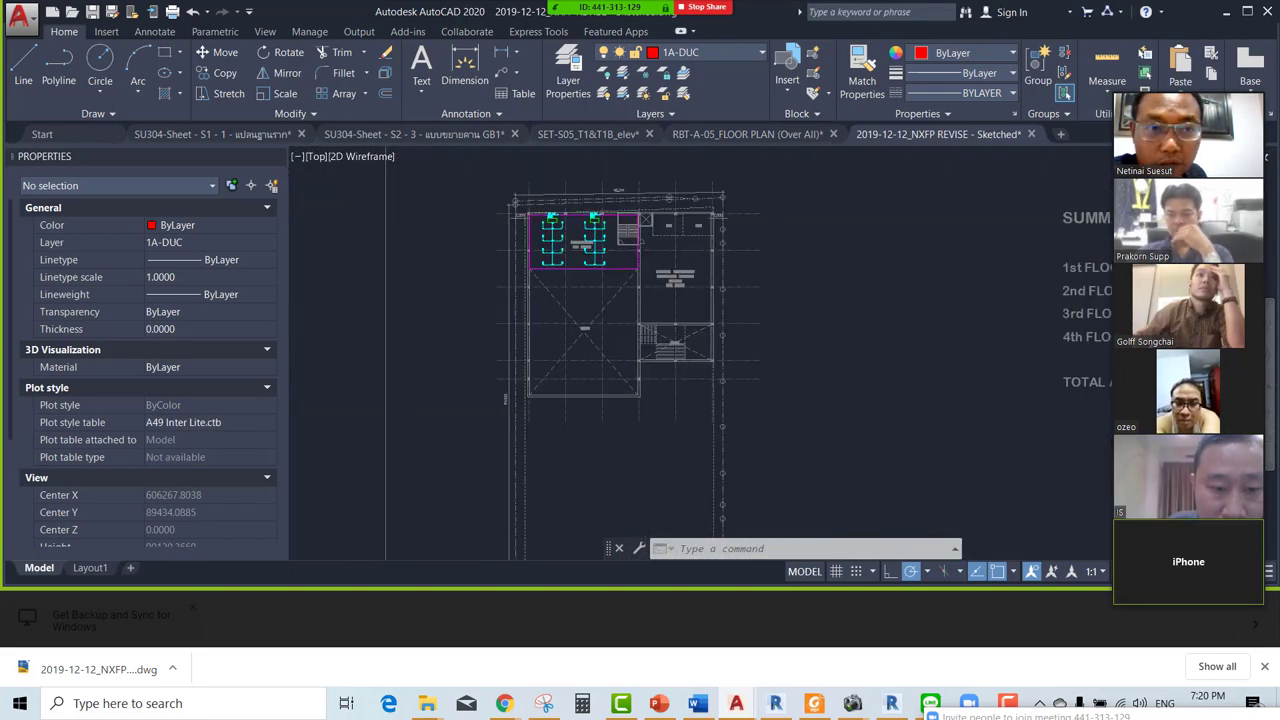
scroll(588, 244, up, 5)
scroll(588, 244, up, 2)
scroll(711, 331, up, 1)
scroll(686, 323, down, 4)
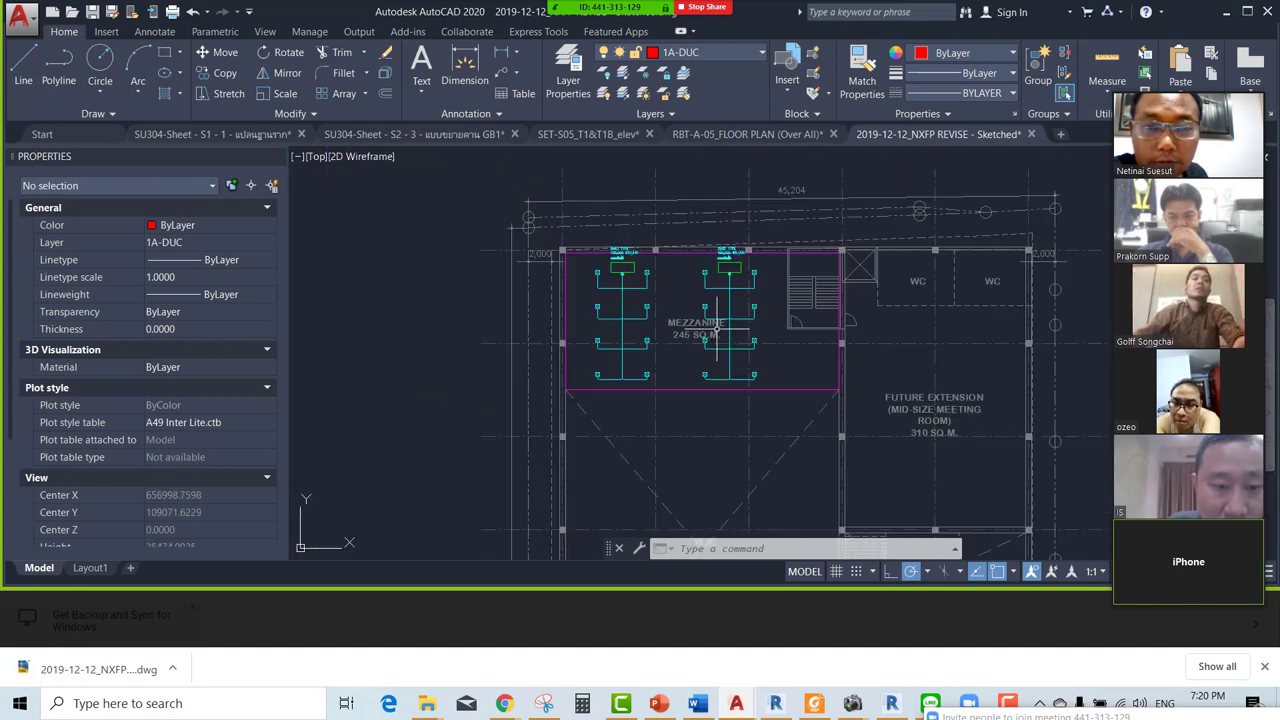
scroll(532, 351, down, 2)
middle_drag(532, 351, 796, 317)
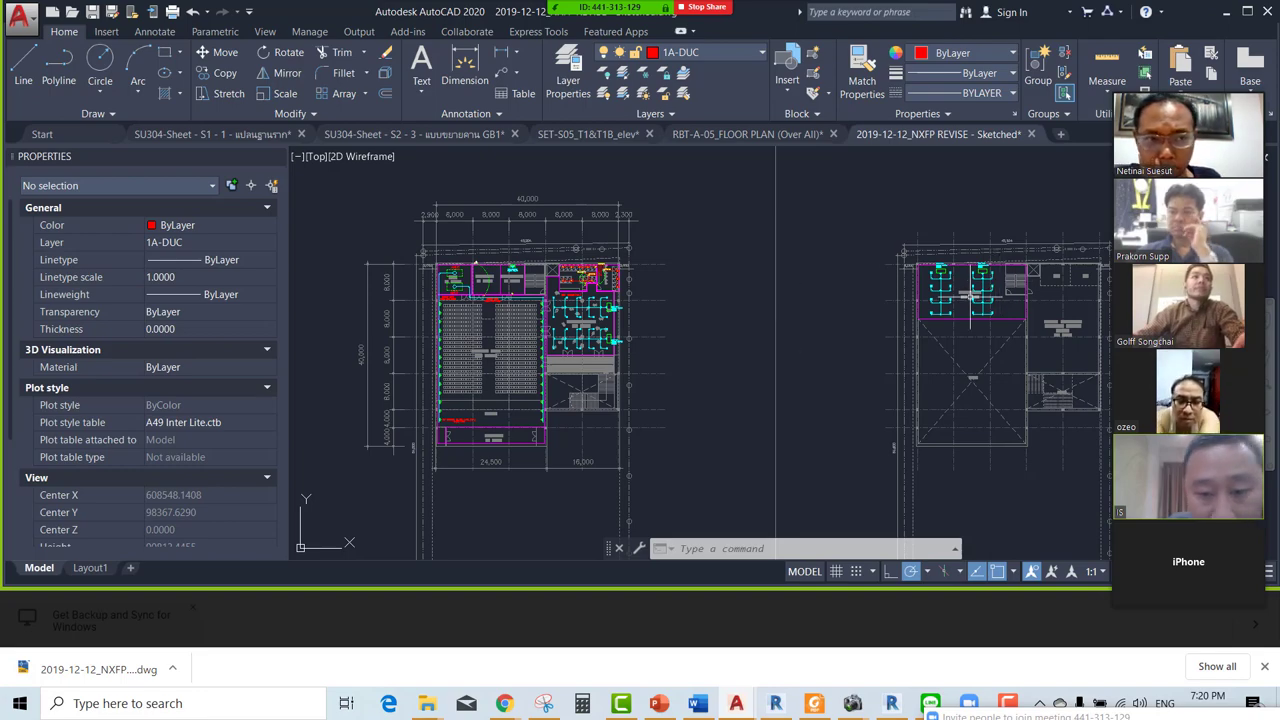
scroll(499, 345, up, 2)
scroll(659, 323, up, 8)
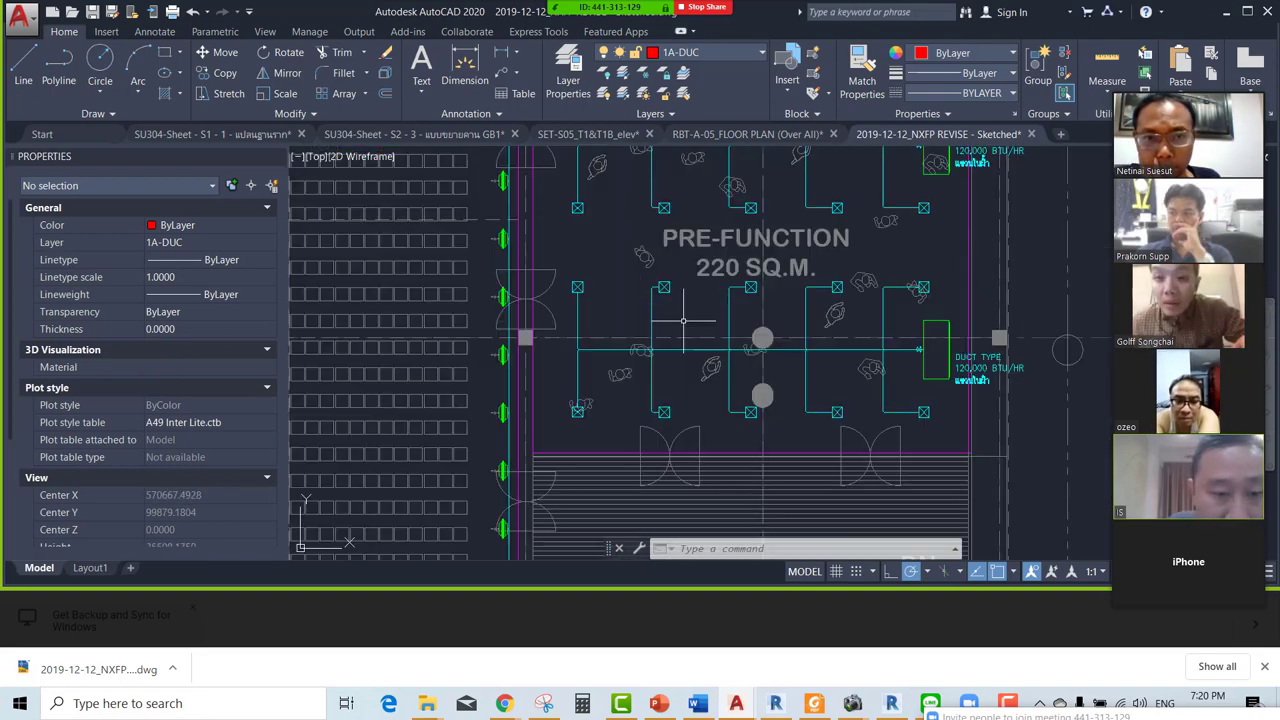
scroll(723, 295, down, 3)
middle_drag(715, 266, 715, 334)
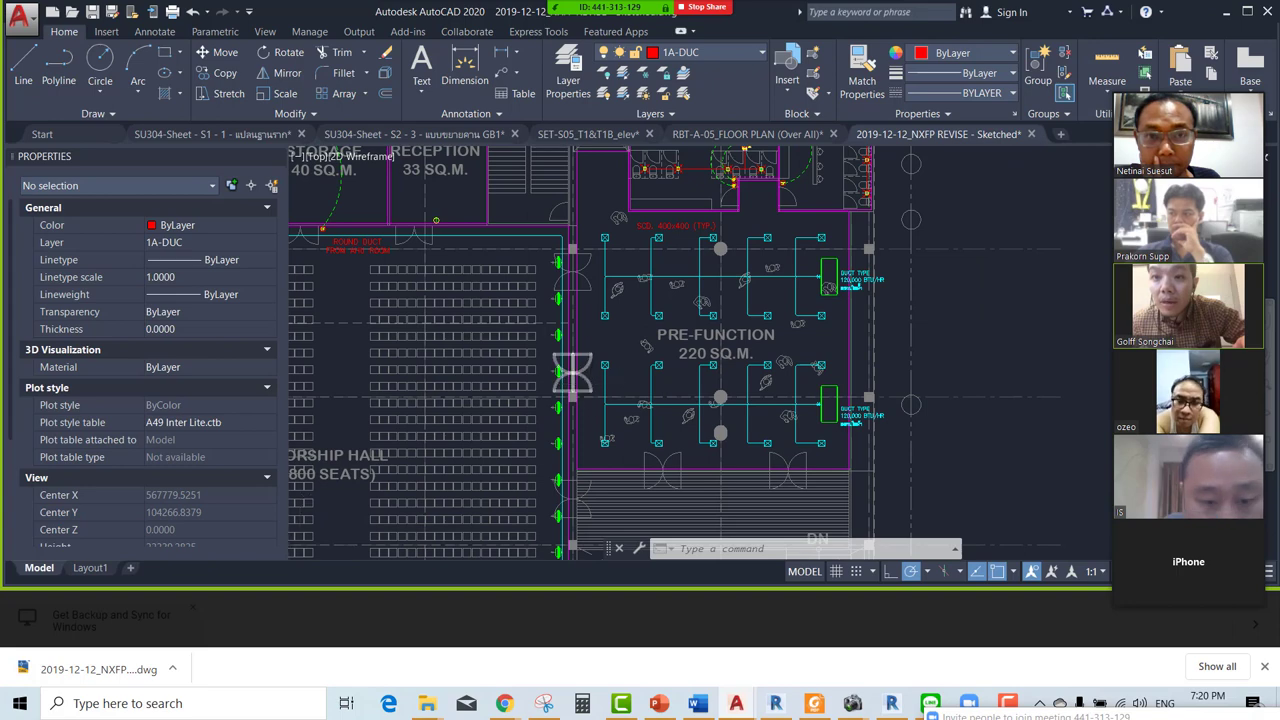
scroll(590, 385, down, 3)
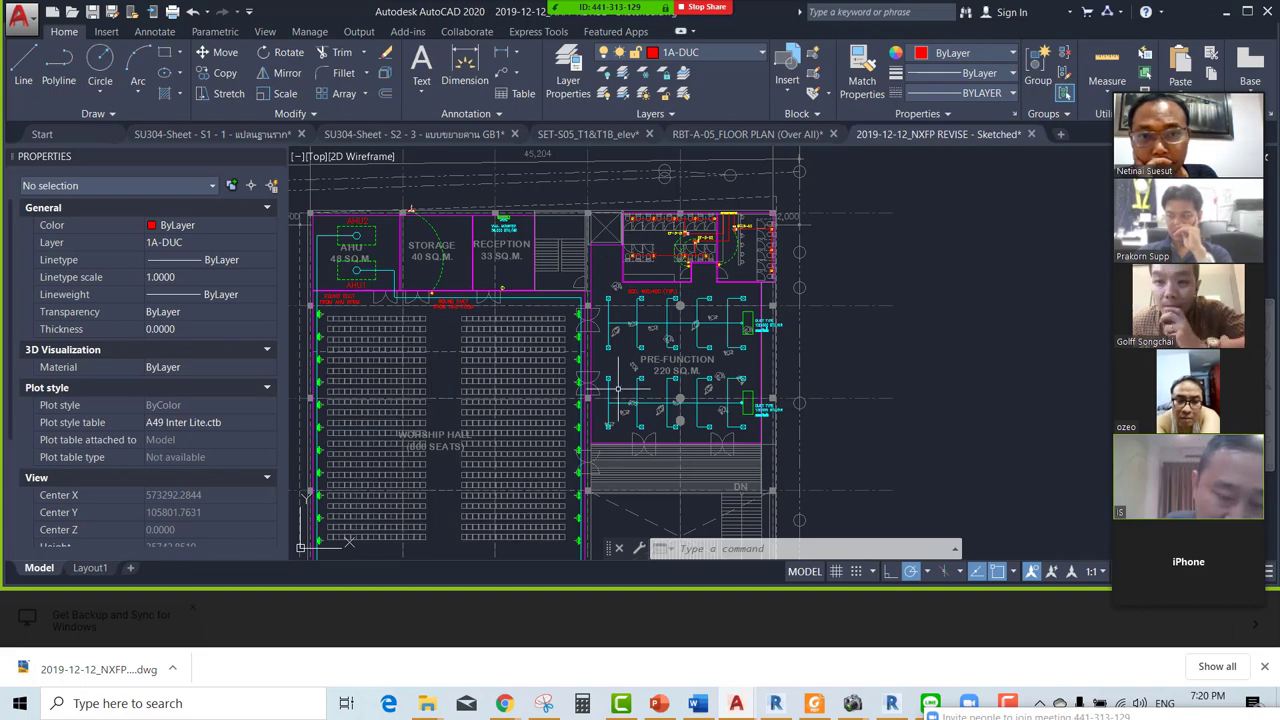
scroll(510, 420, up, 2)
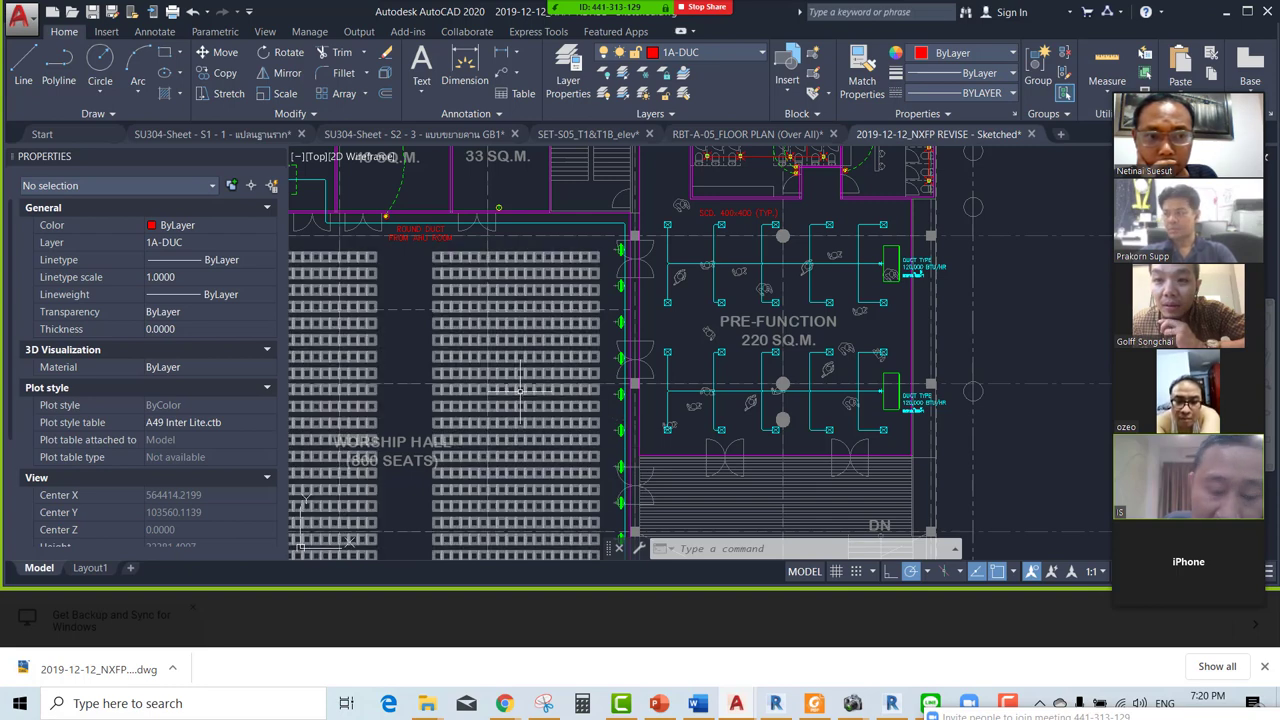
click(1226, 12)
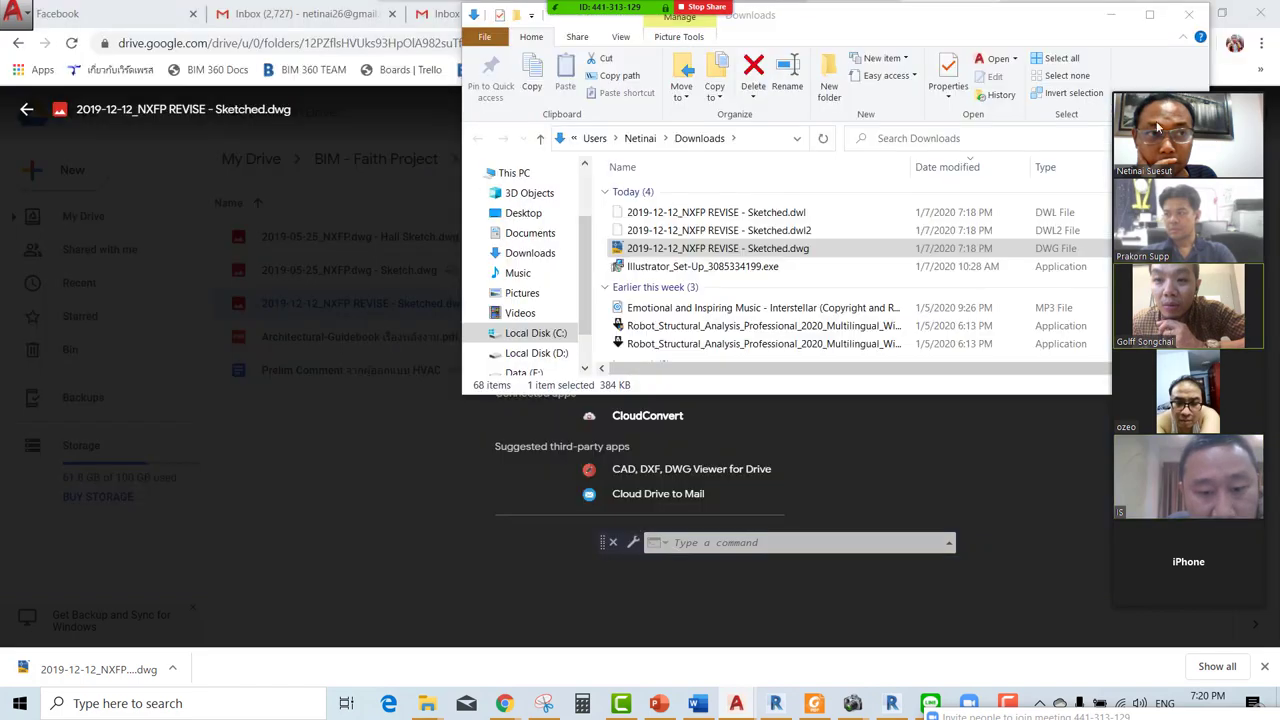
key(alt+Tab)
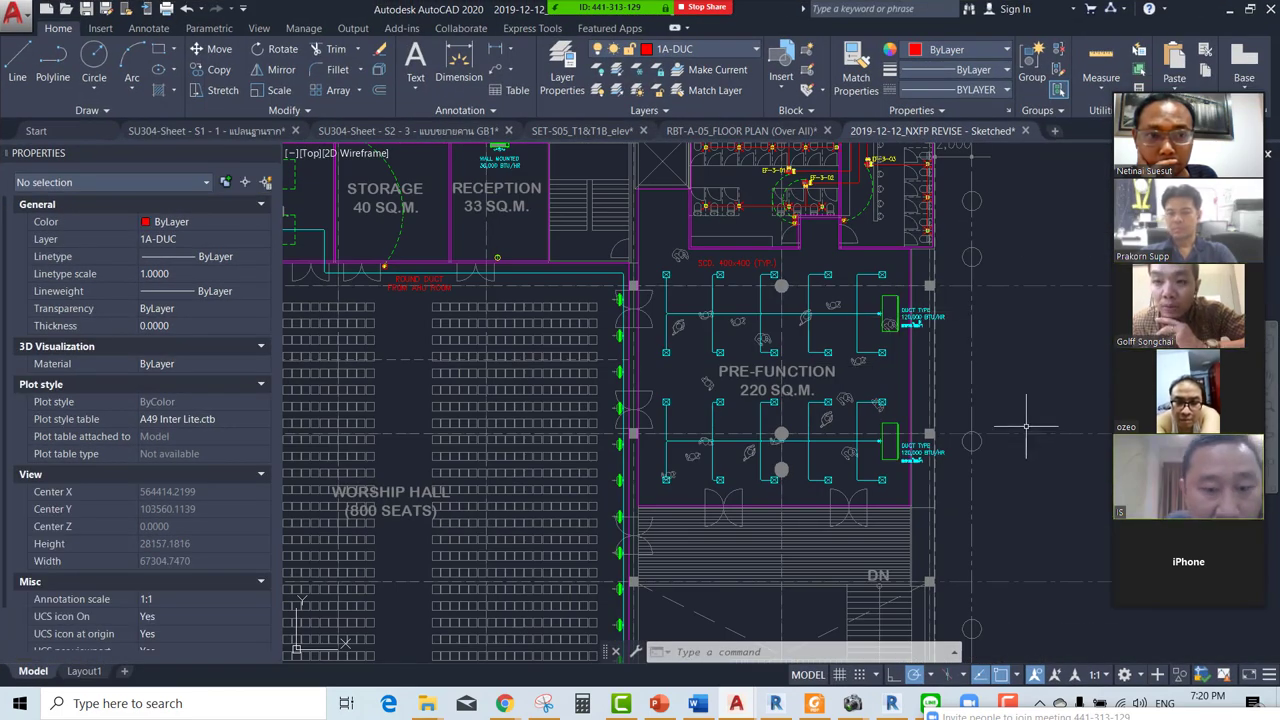
scroll(950, 380, up, 2)
scroll(922, 357, up, 2)
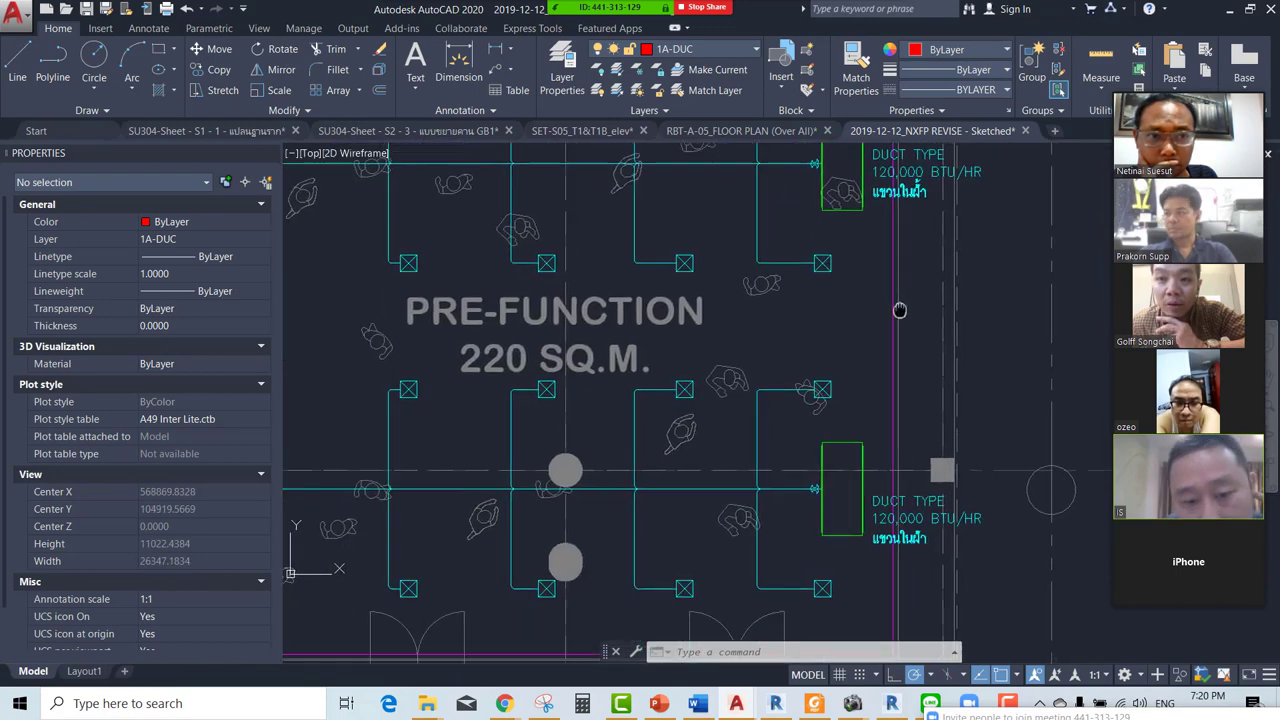
middle_drag(922, 357, 915, 278)
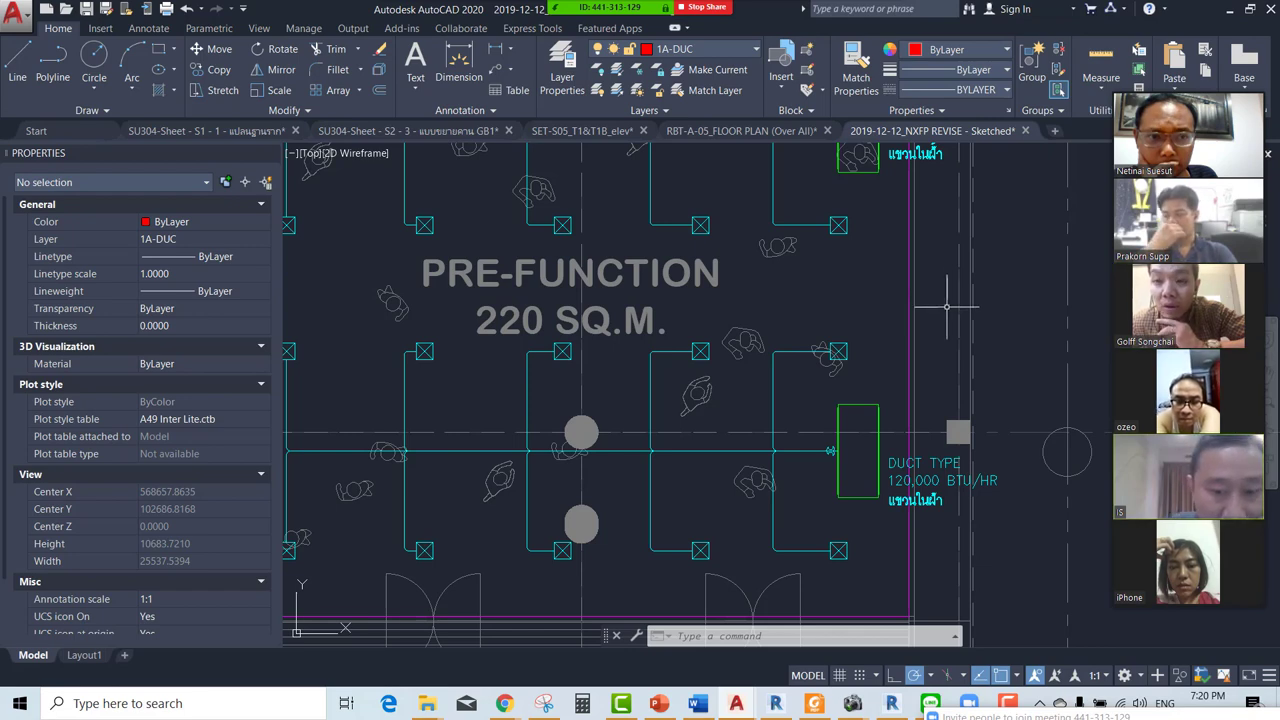
middle_drag(929, 334, 974, 297)
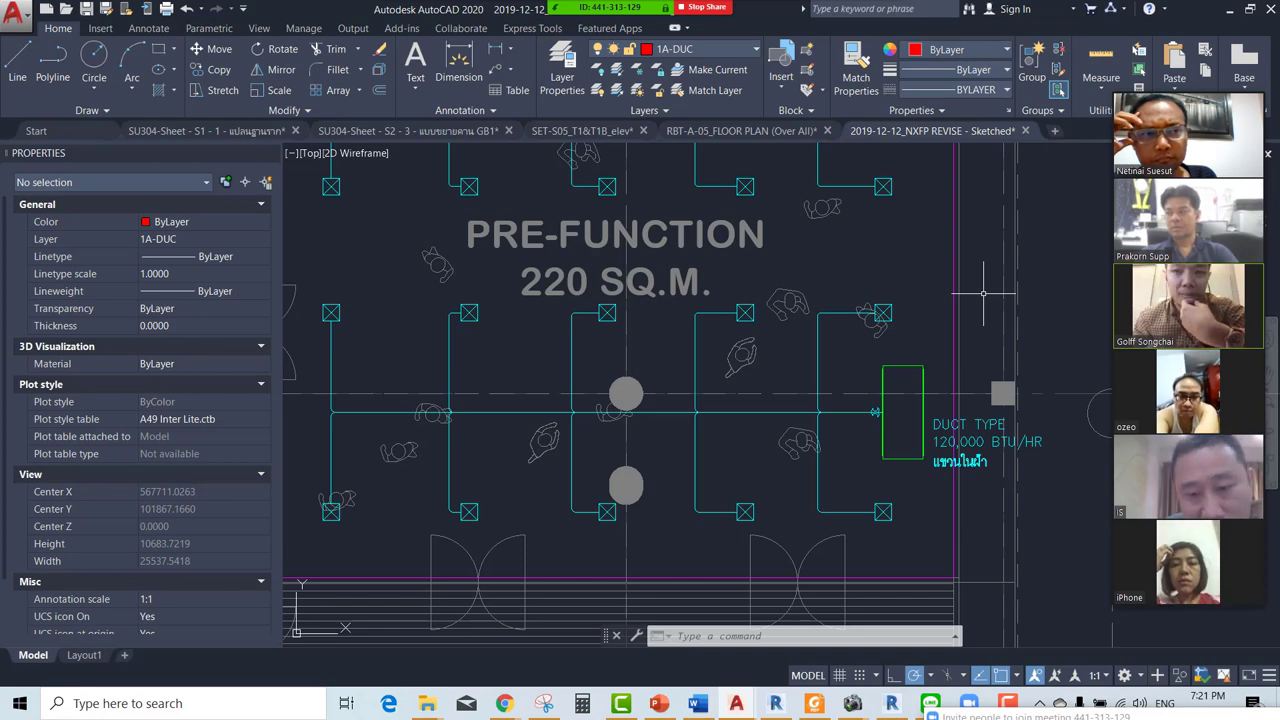
scroll(983, 293, down, 2)
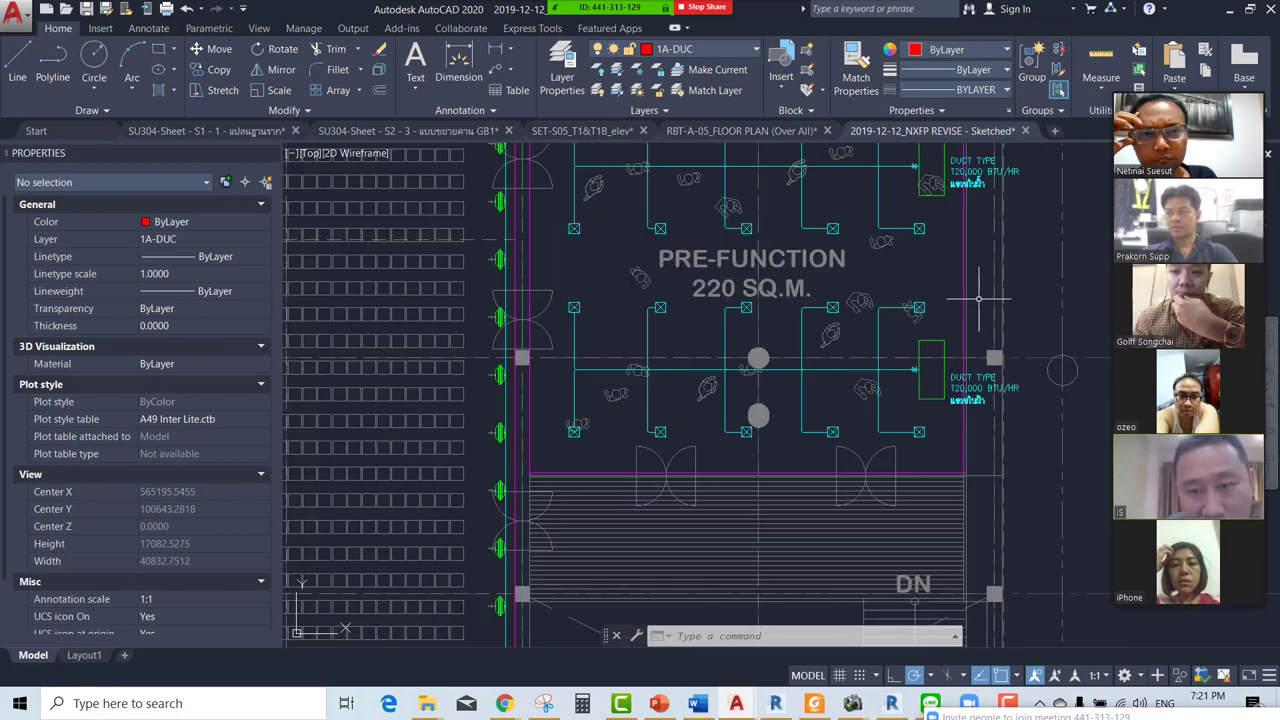
middle_drag(980, 288, 948, 345)
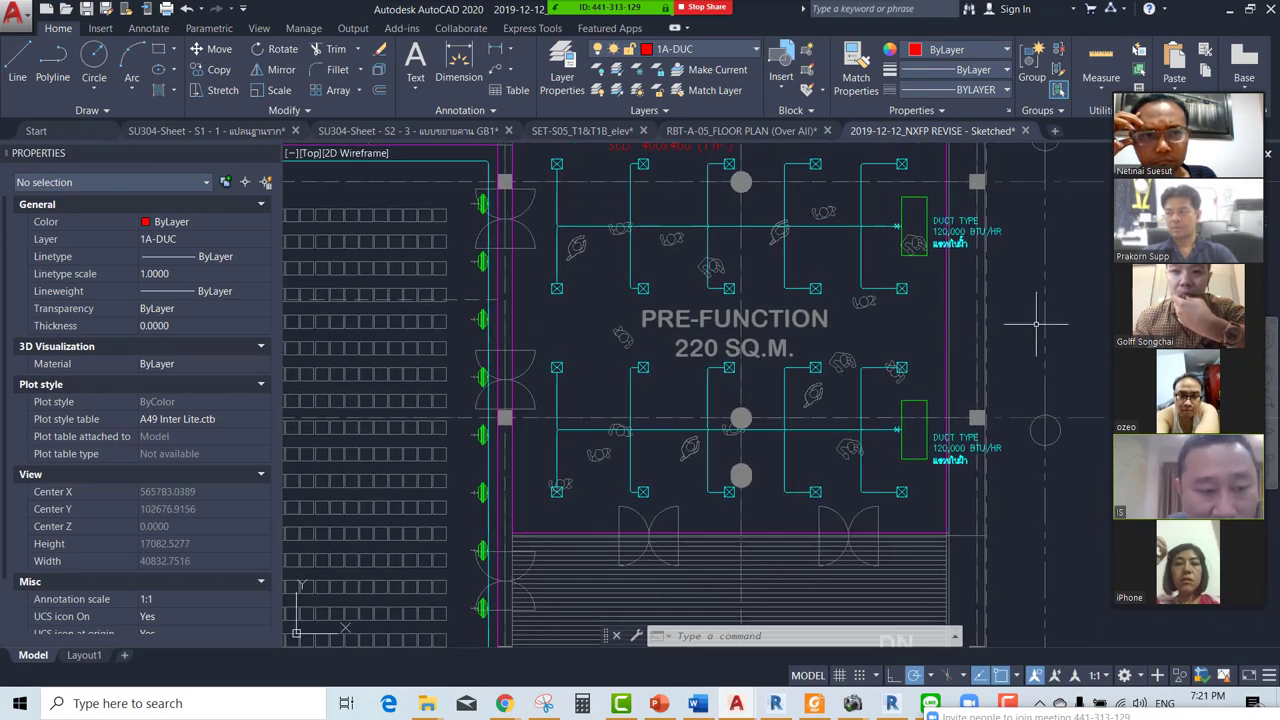
scroll(1020, 340, down, 1)
scroll(1026, 350, down, 1)
middle_drag(1026, 348, 978, 400)
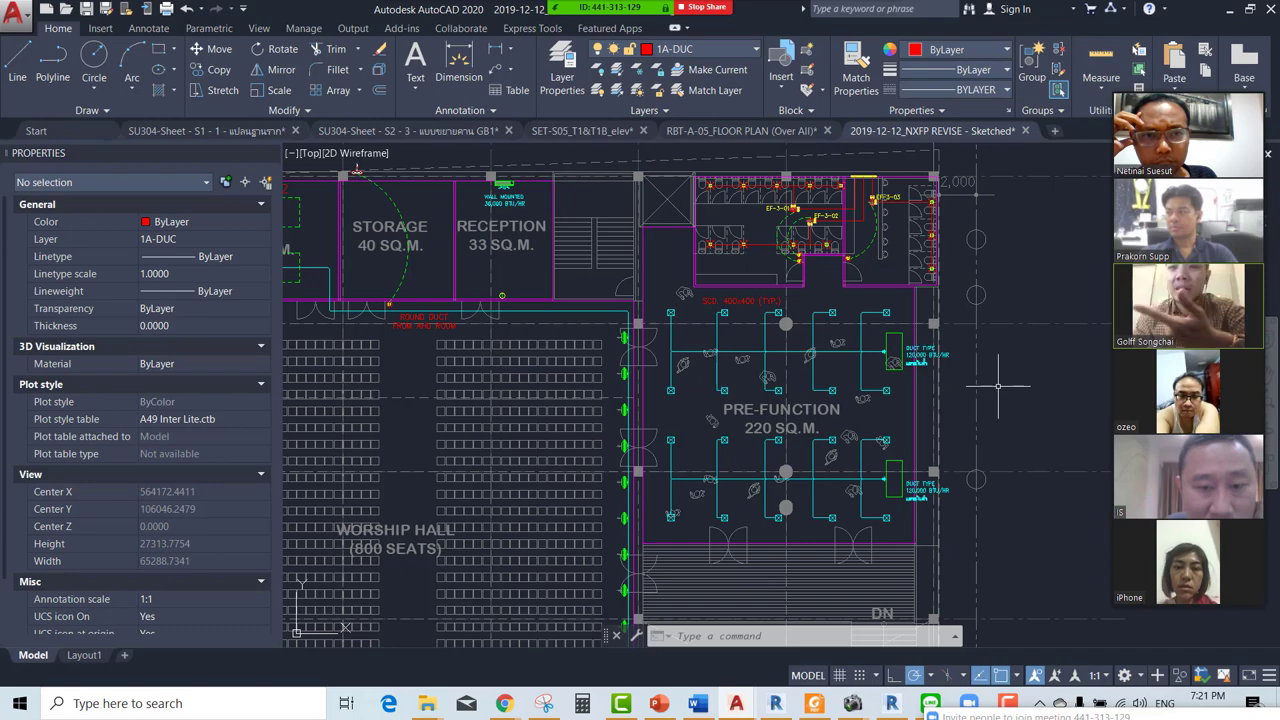
Center the restroom block with EF-3-01, EF-3-02 and EF-3-03 above the Pre-Function diffusers.
scroll(795, 220, up, 2)
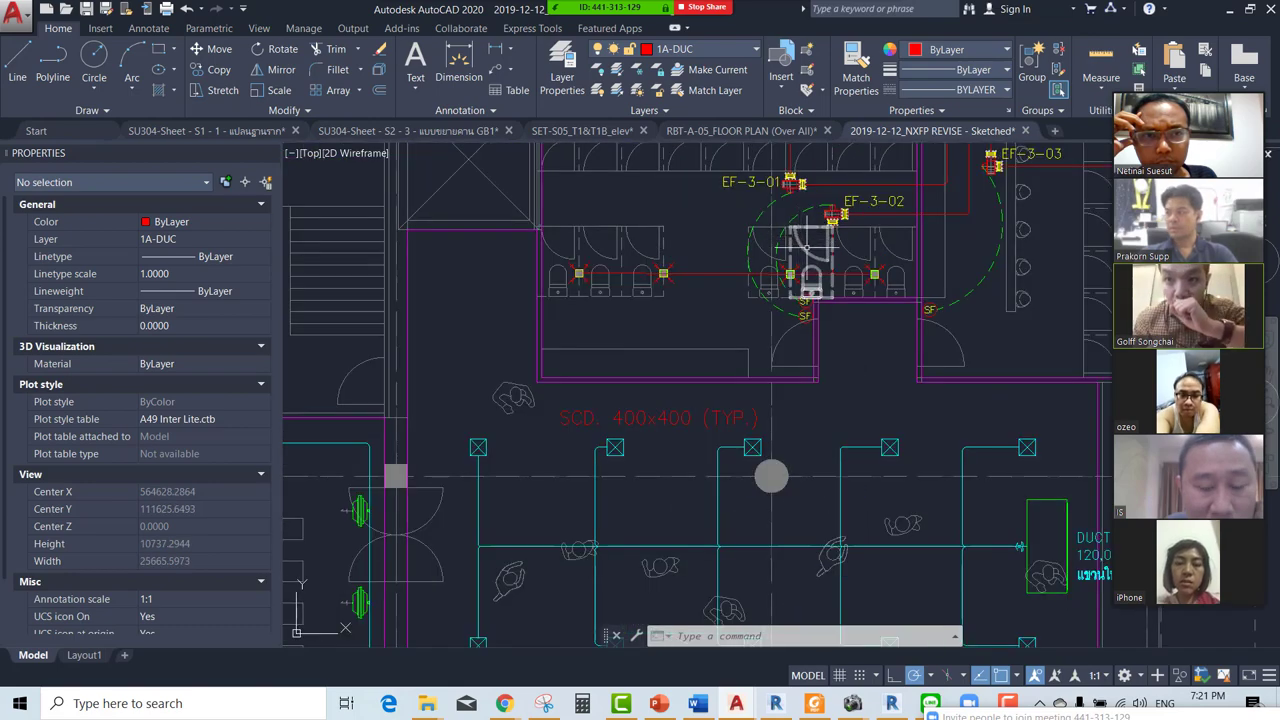
scroll(795, 222, up, 2)
middle_drag(795, 222, 786, 335)
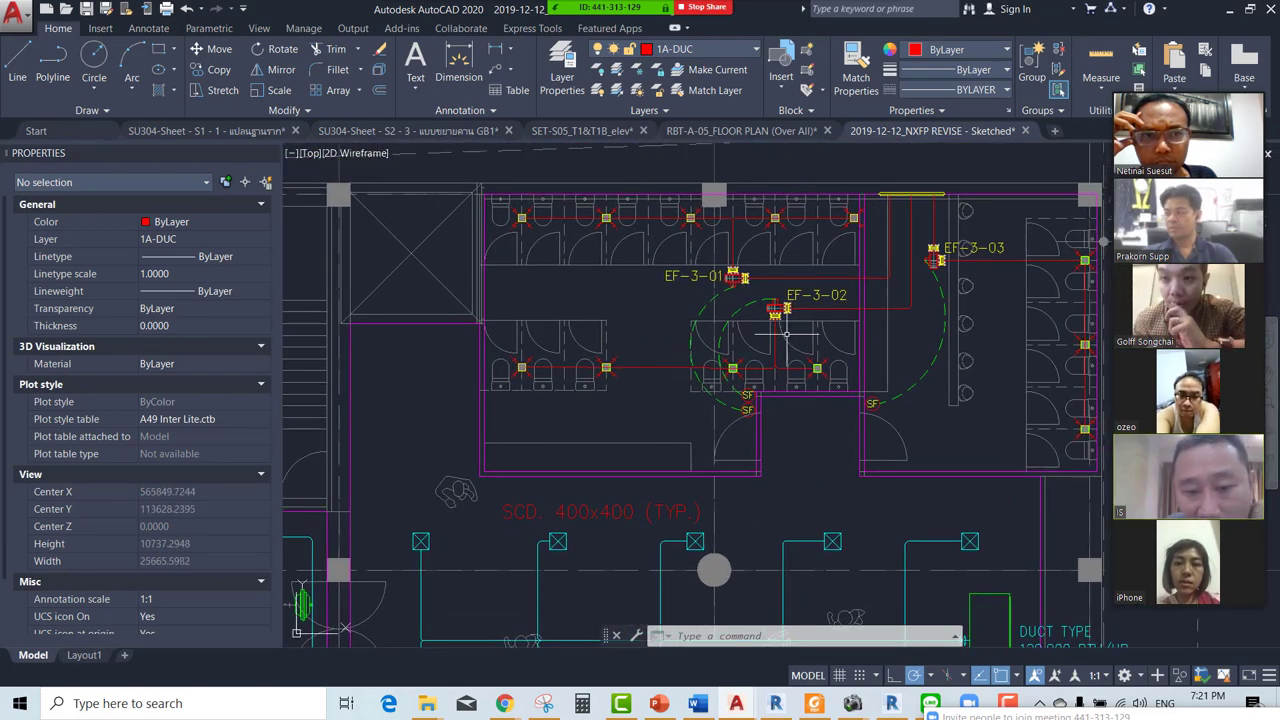
scroll(856, 322, down, 2)
middle_drag(876, 377, 884, 222)
middle_drag(940, 396, 946, 366)
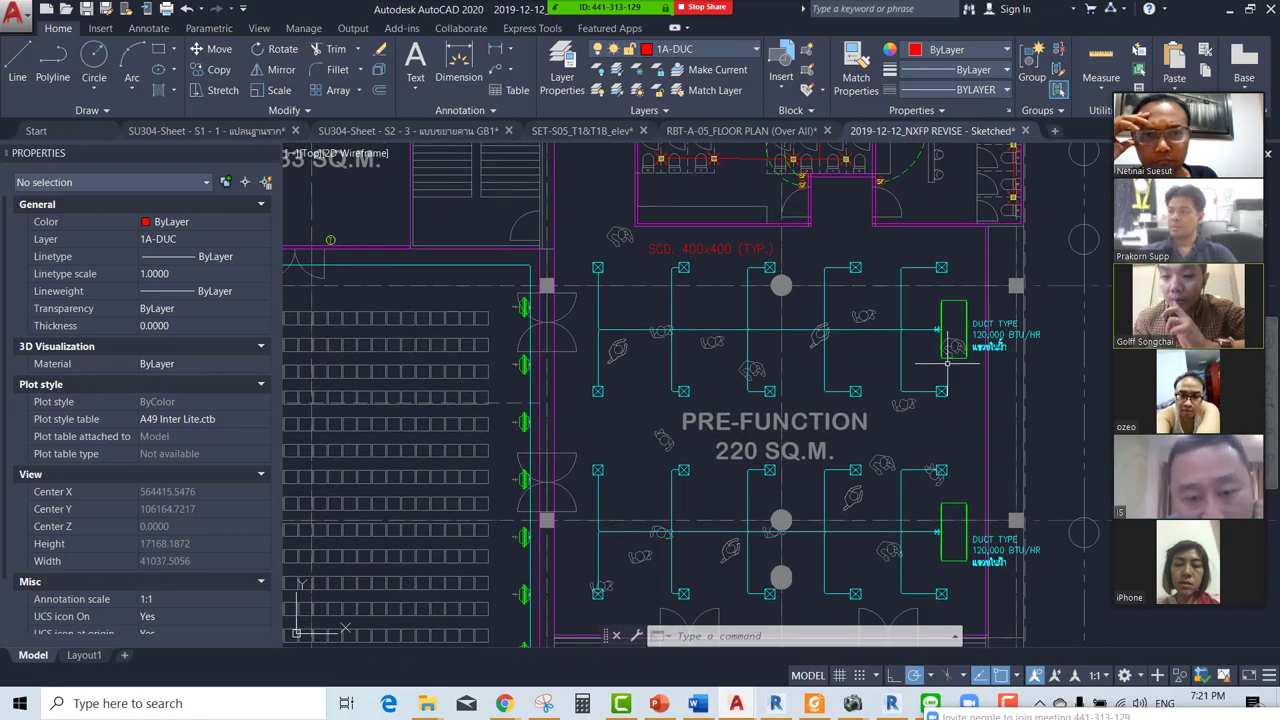
scroll(940, 364, down, 2)
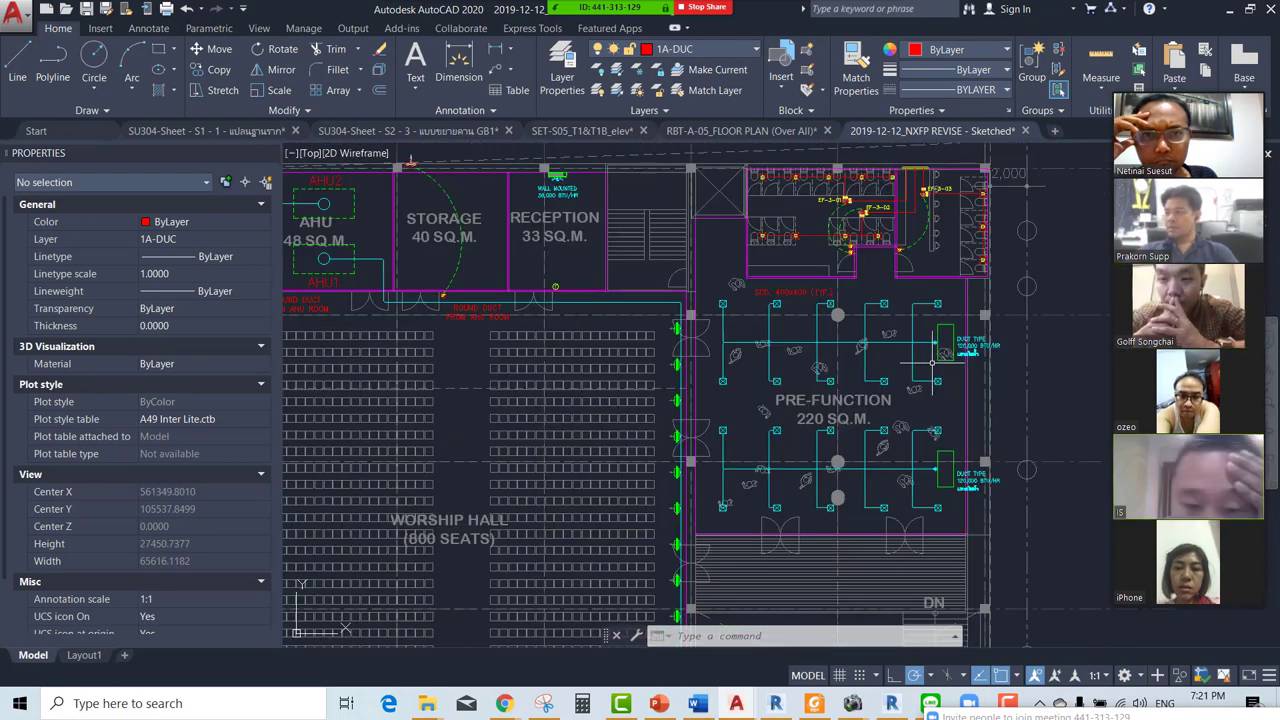
middle_drag(893, 335, 857, 401)
scroll(880, 285, up, 3)
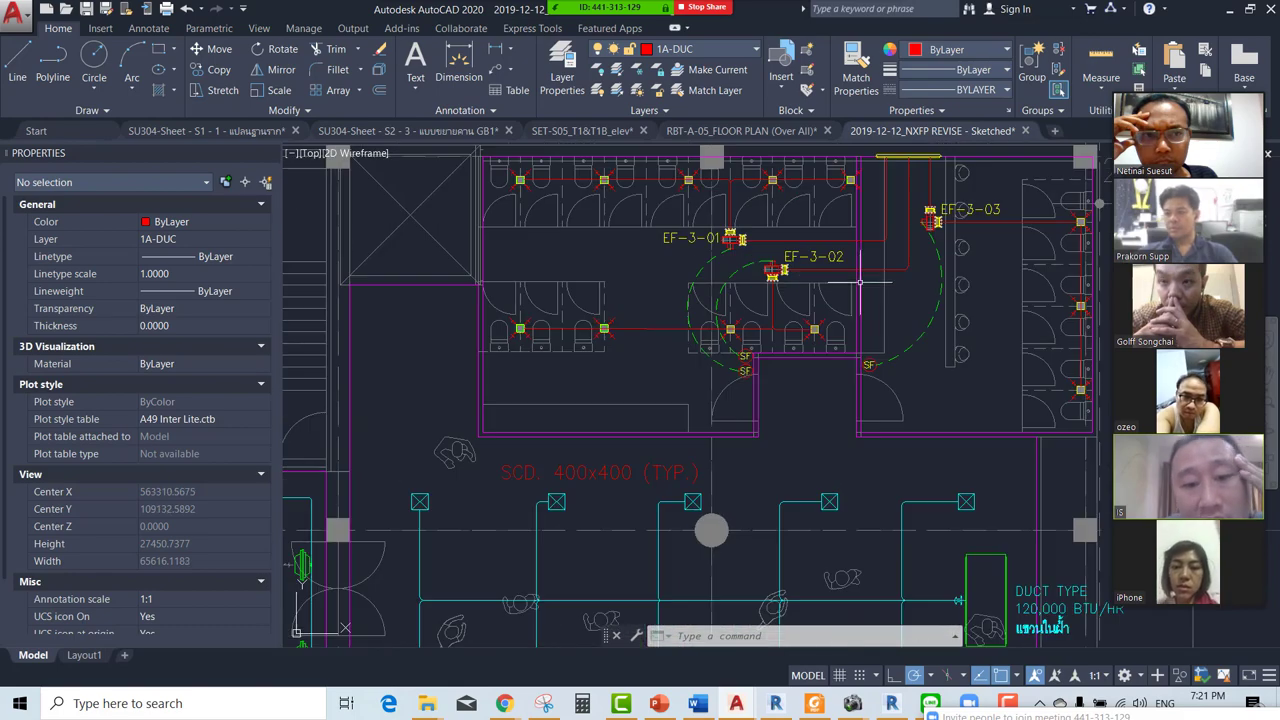
scroll(880, 285, up, 1)
middle_drag(877, 295, 897, 340)
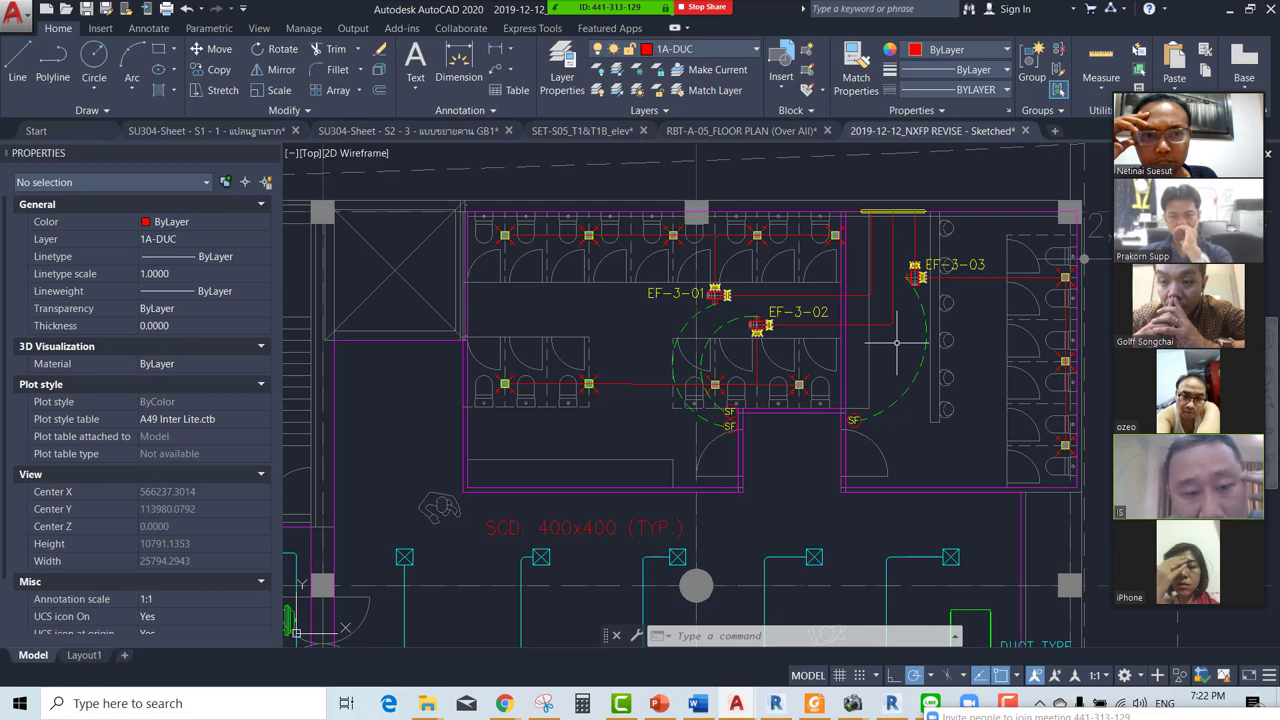
Zoom out from the toilet block and pan past the Worship Hall and AHU room.
middle_drag(897, 343, 843, 363)
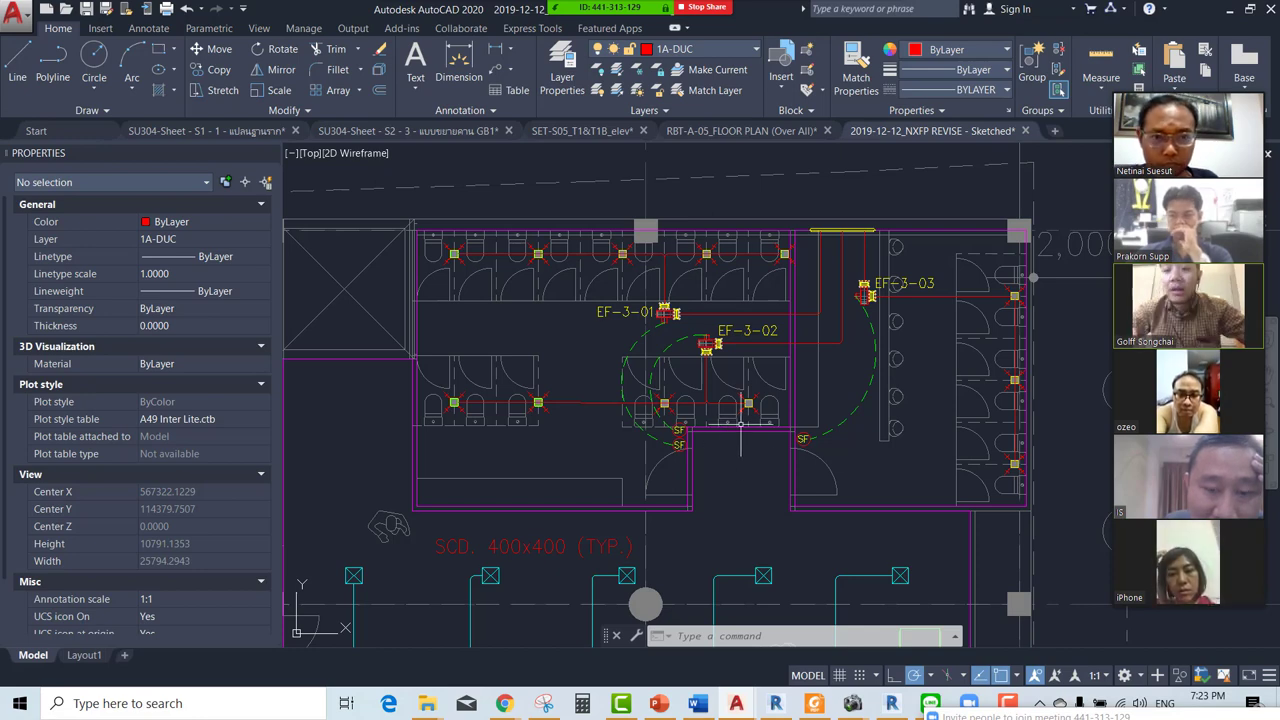
scroll(720, 445, down, 4)
mouse_move(749, 394)
middle_down()
mouse_move(741, 404)
mouse_move(728, 336)
middle_up()
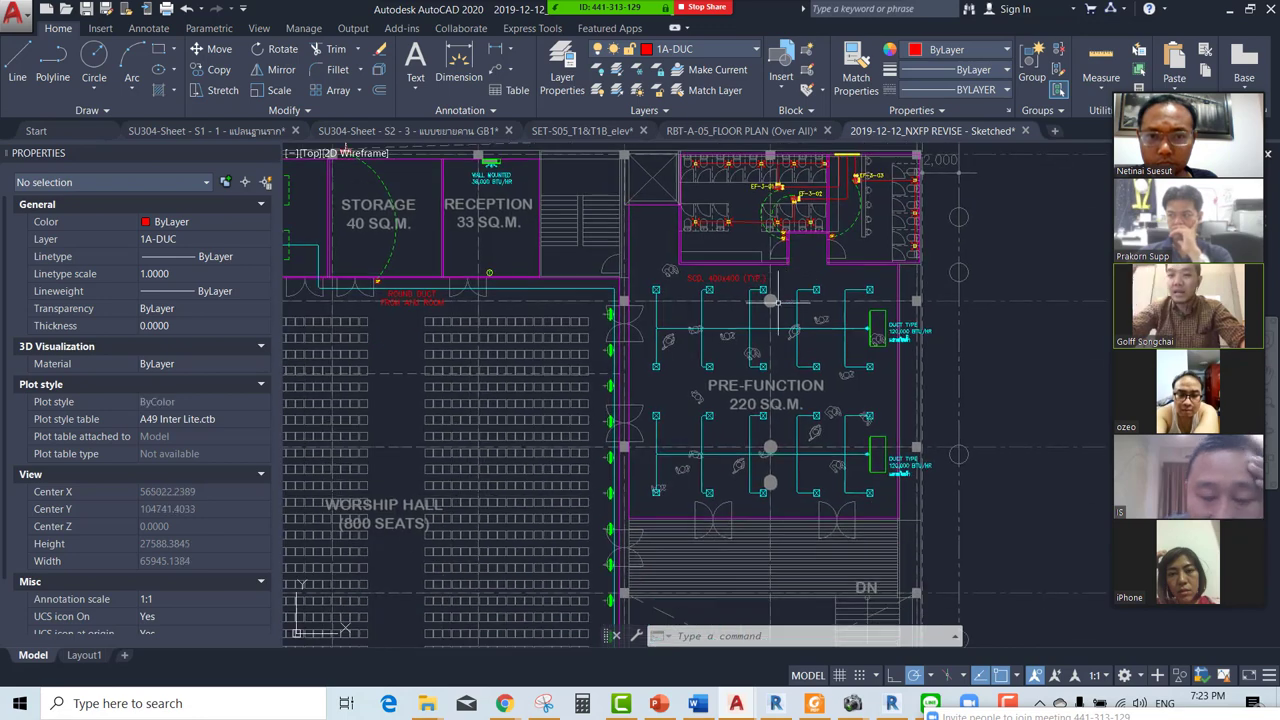
middle_drag(697, 464, 868, 452)
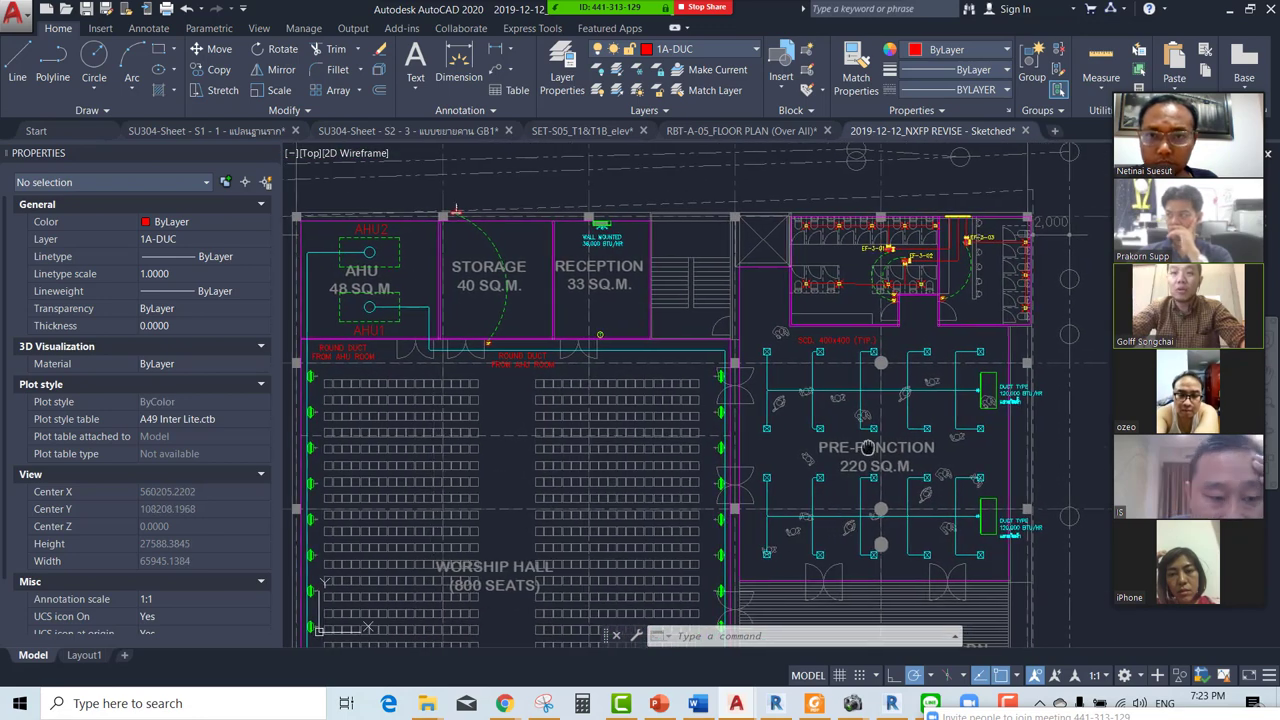
mouse_move(868, 455)
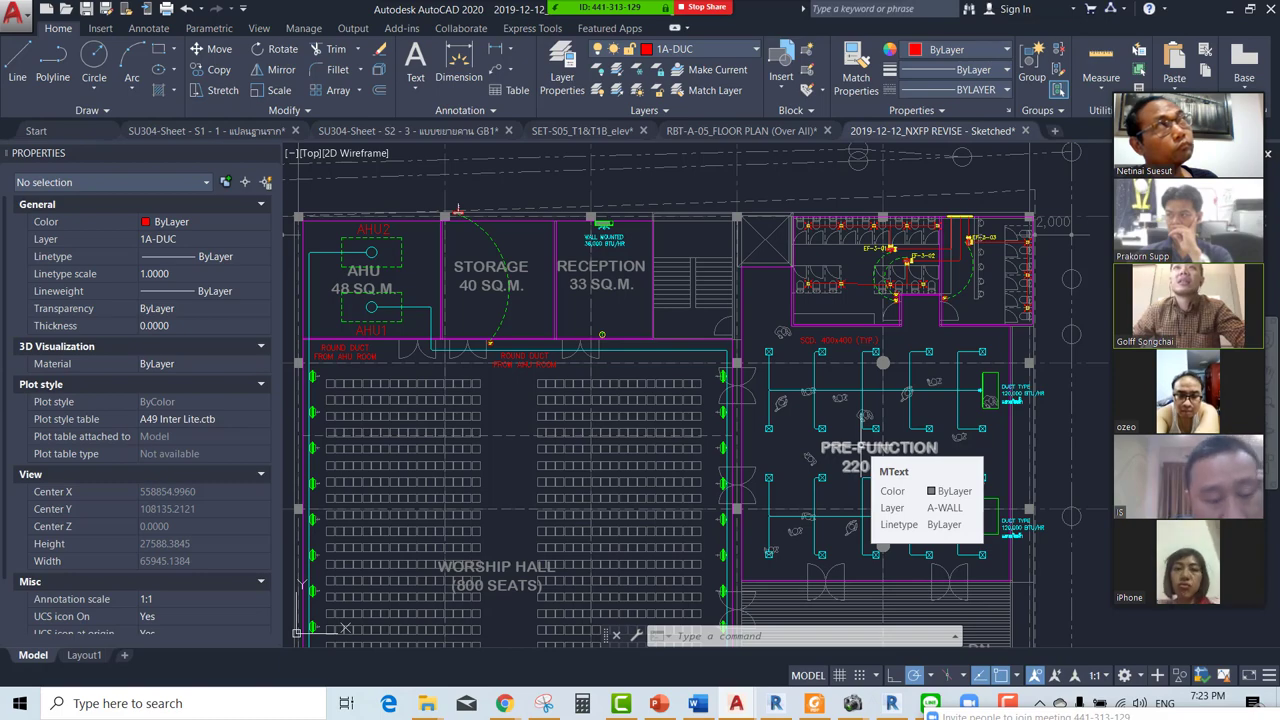
scroll(458, 210, down, 4)
Zoom in on the mezzanine duct runs and Future Extension room, briefly checking the Annotate tab.
middle_drag(500, 300, 790, 330)
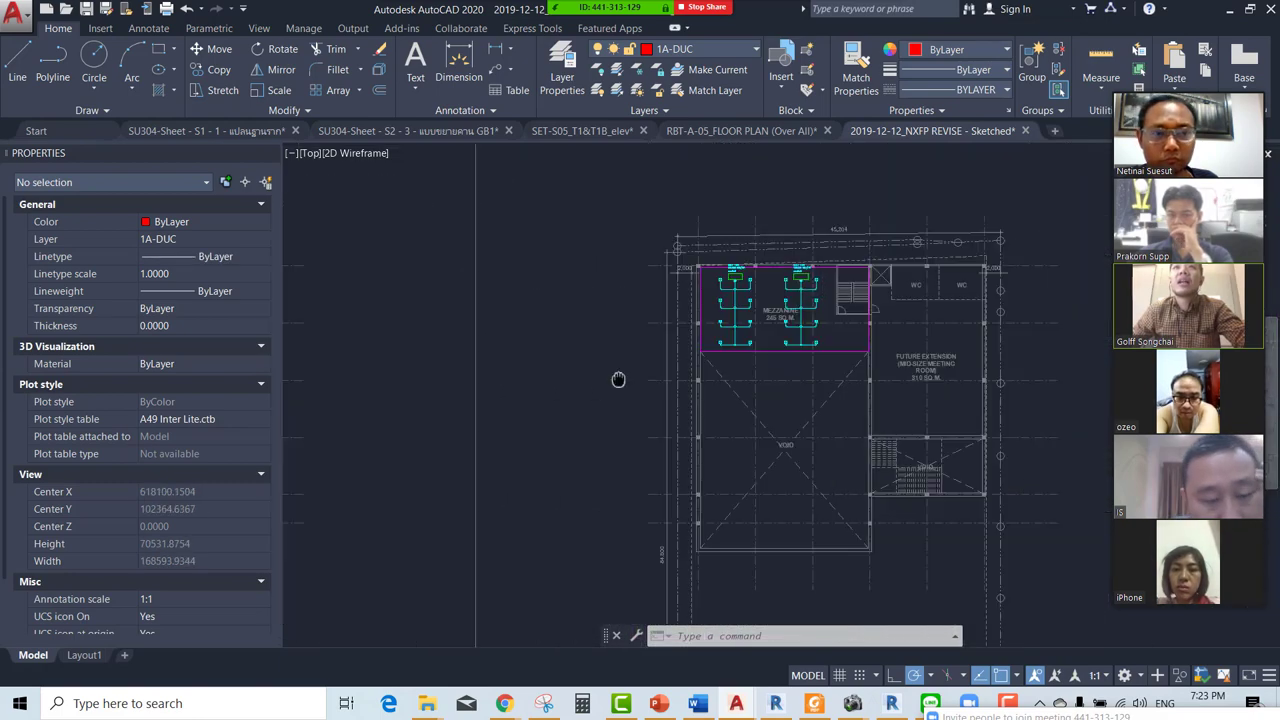
scroll(790, 330, up, 5)
middle_drag(930, 340, 810, 350)
scroll(814, 364, down, 1)
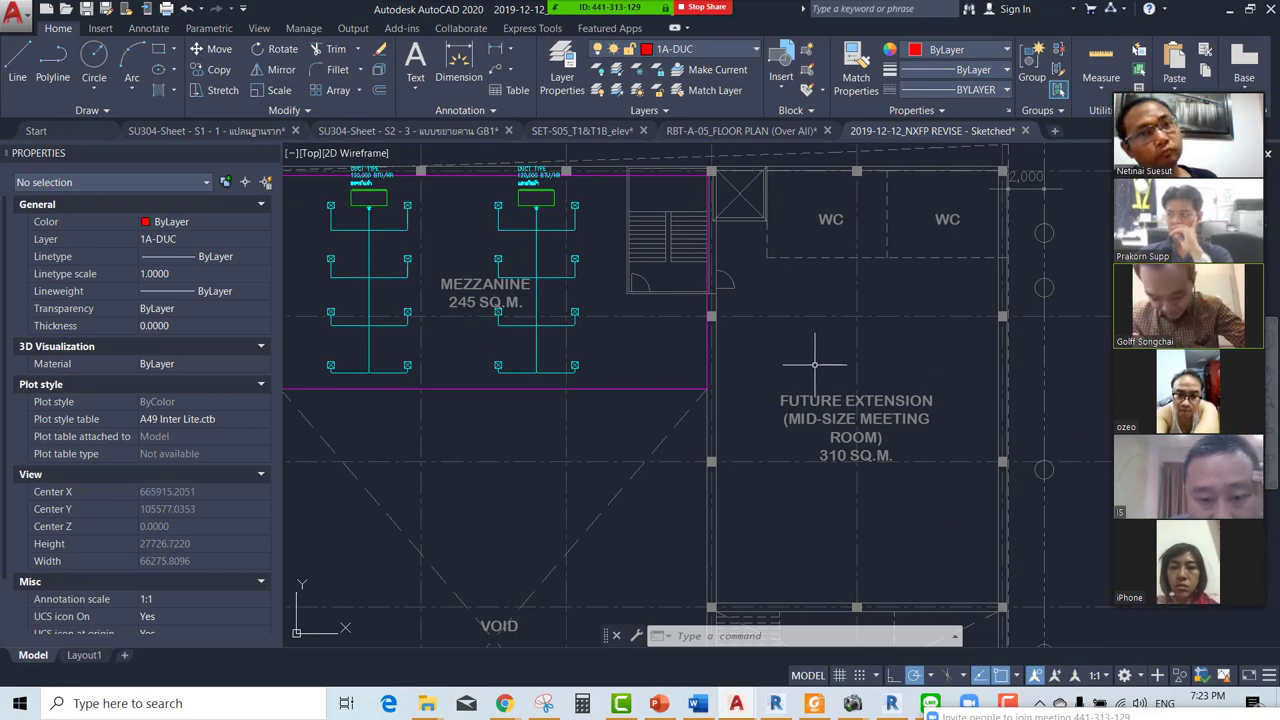
scroll(814, 364, down, 2)
middle_drag(815, 365, 819, 352)
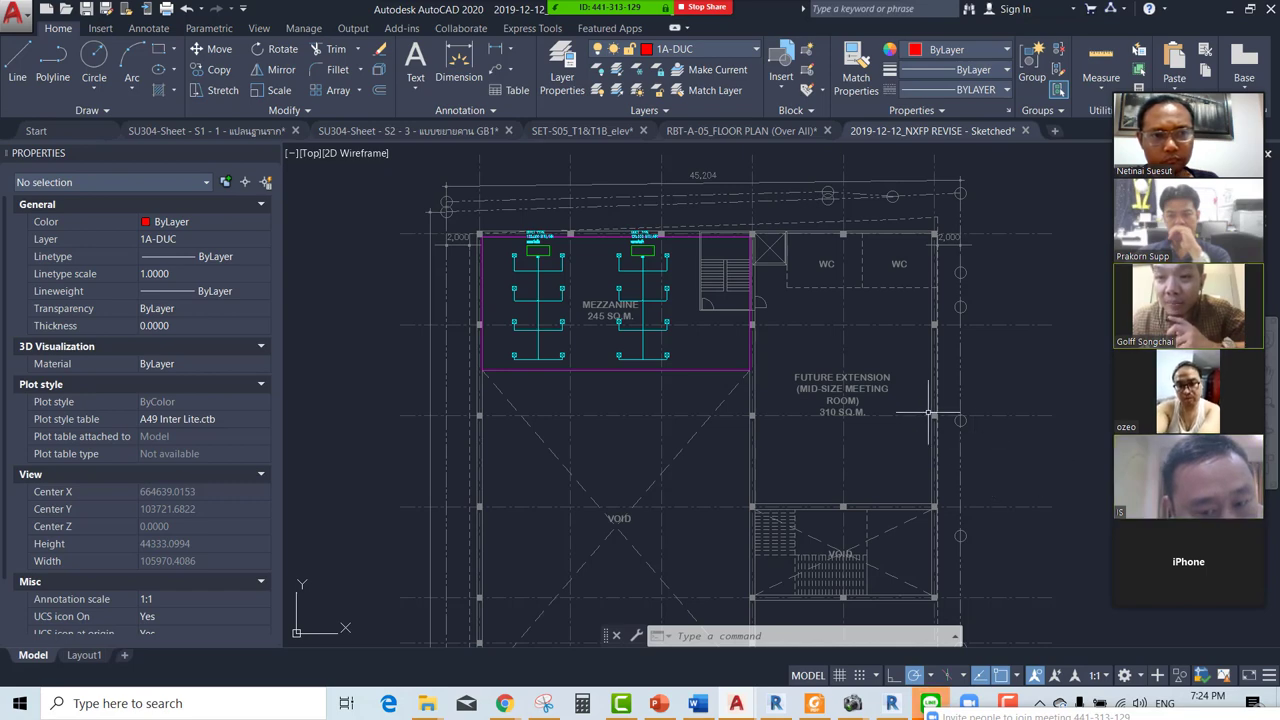
scroll(879, 365, up, 2)
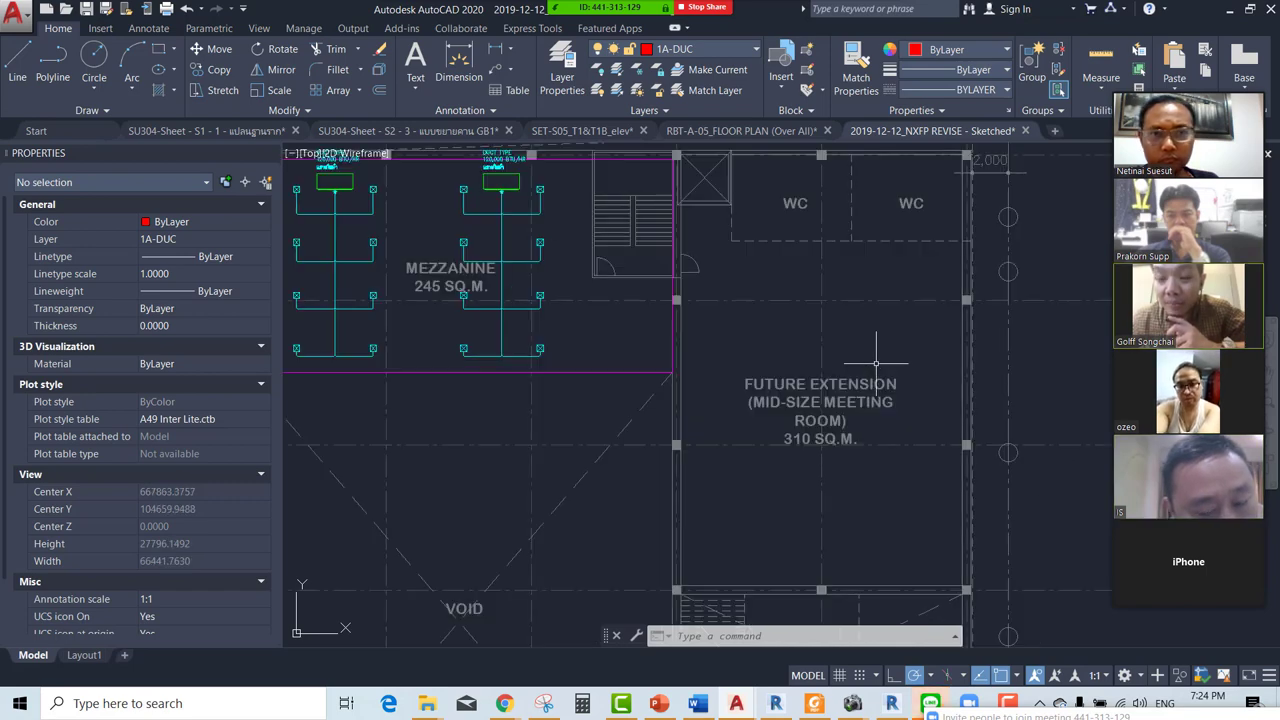
click(148, 28)
click(58, 28)
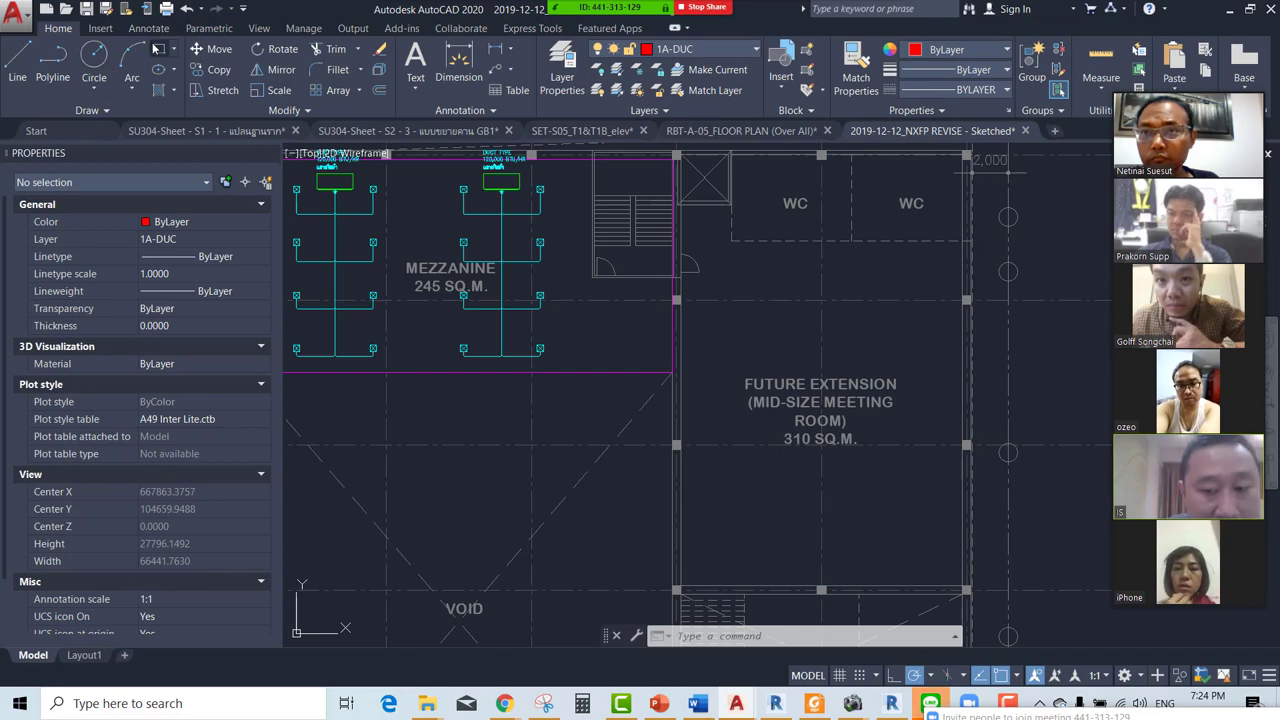
click(722, 263)
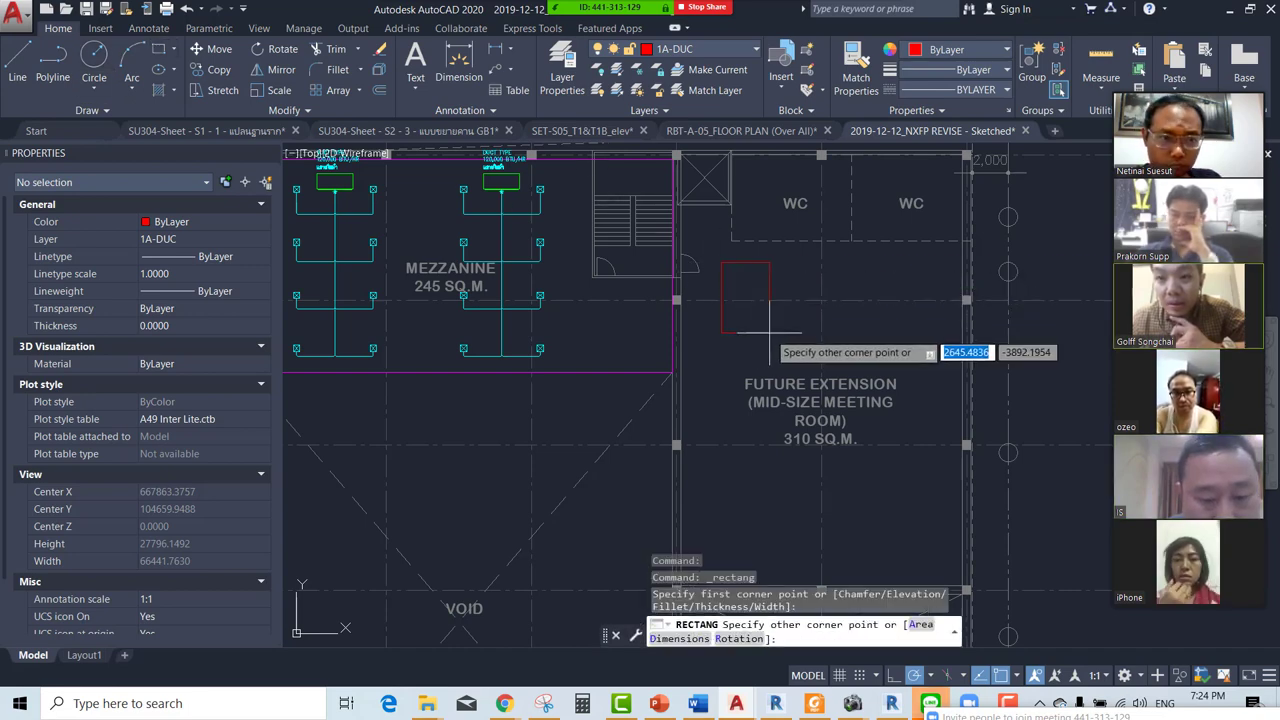
text(1500)
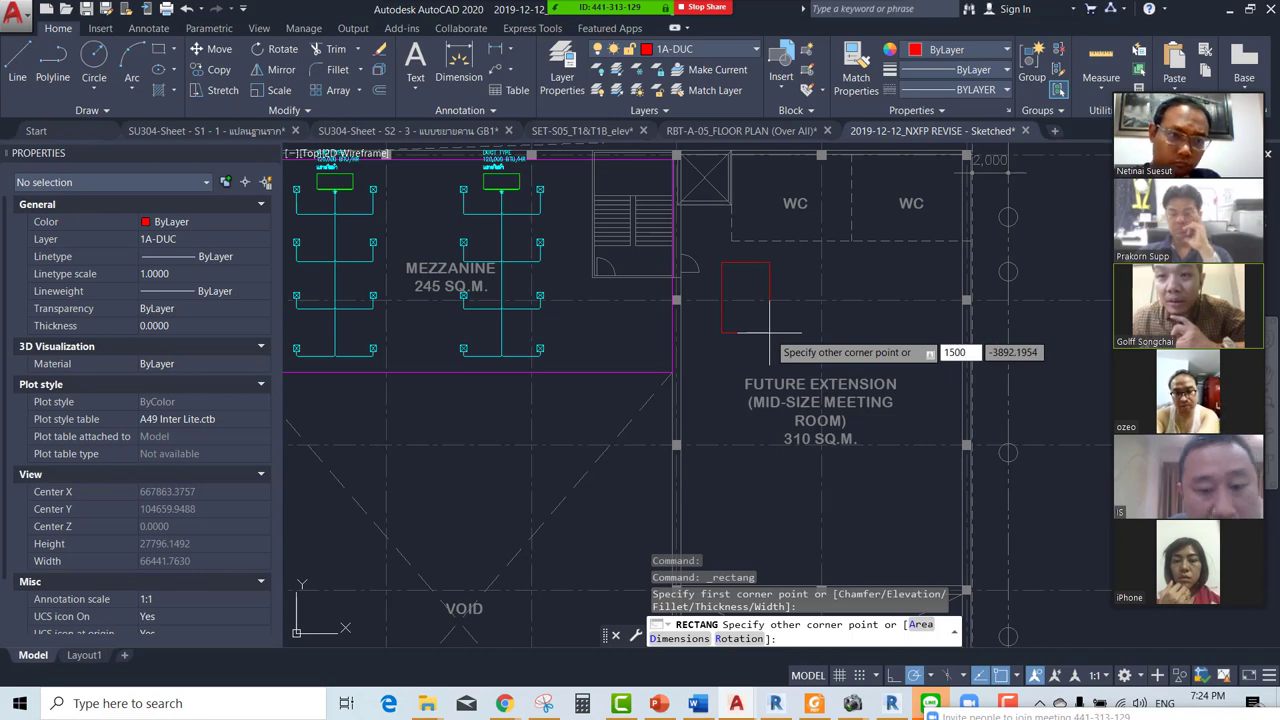
key(Tab)
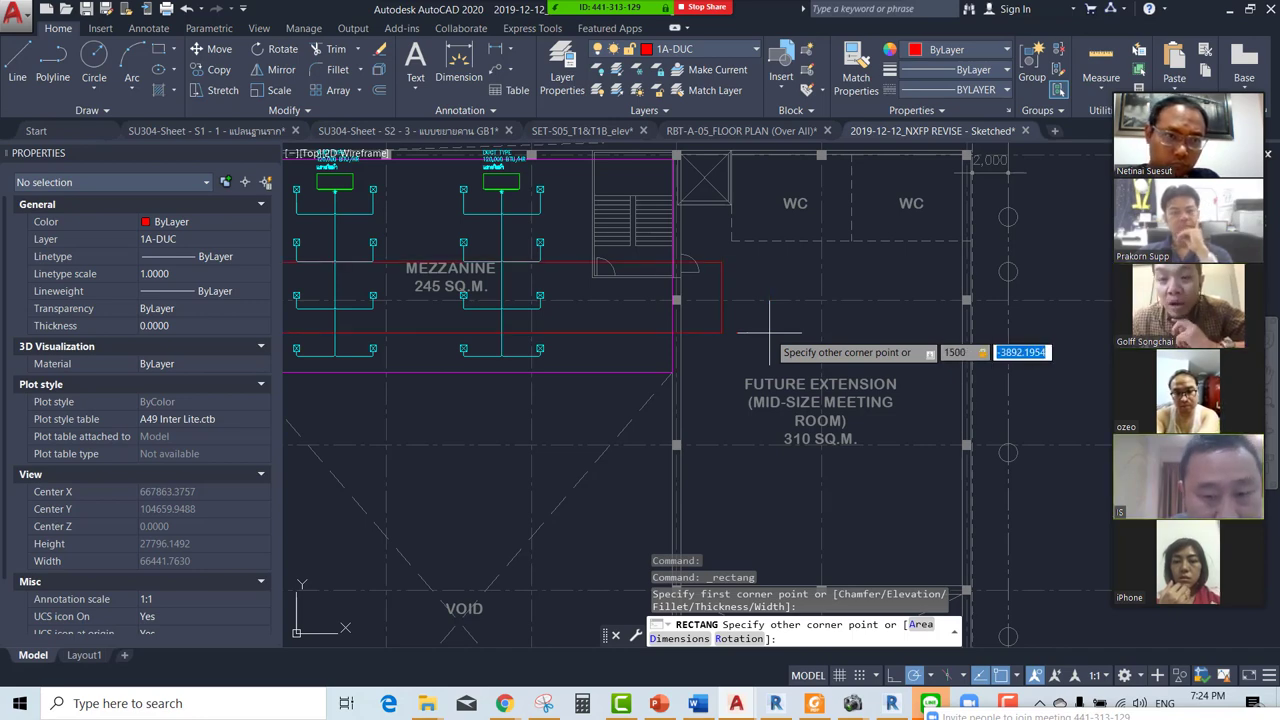
text(1000)
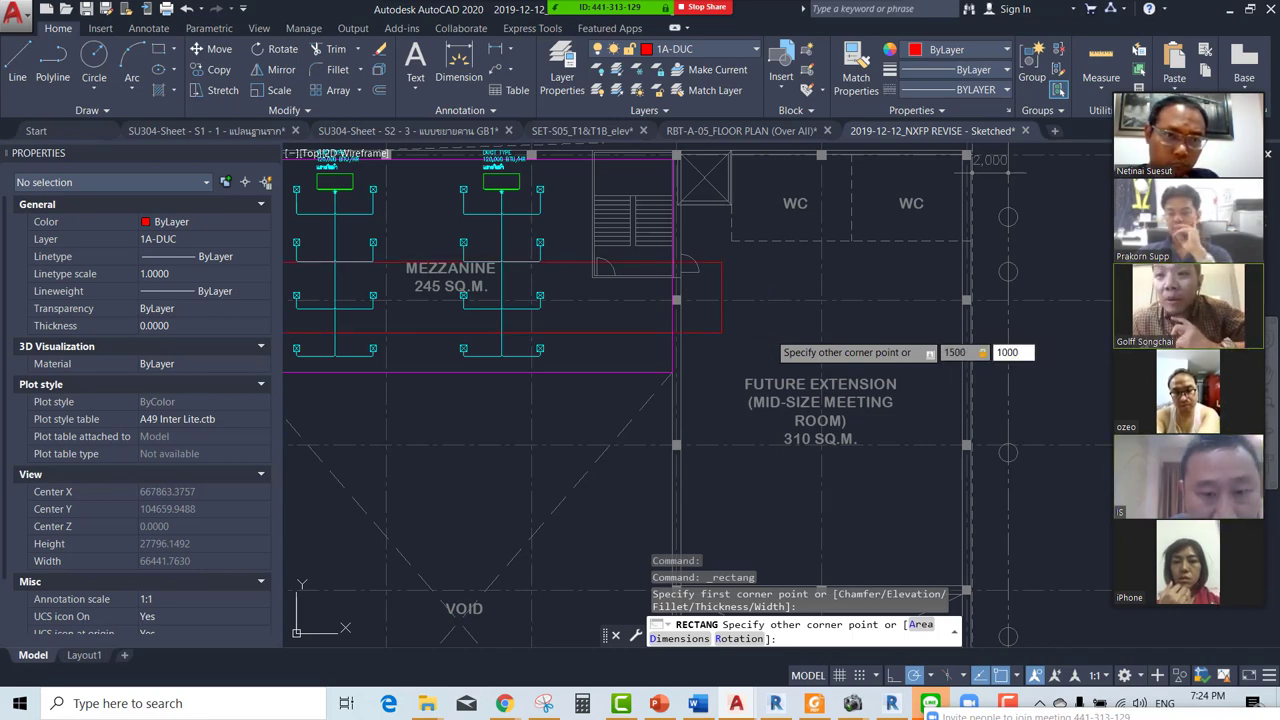
key(Return)
scroll(740, 240, up, 6)
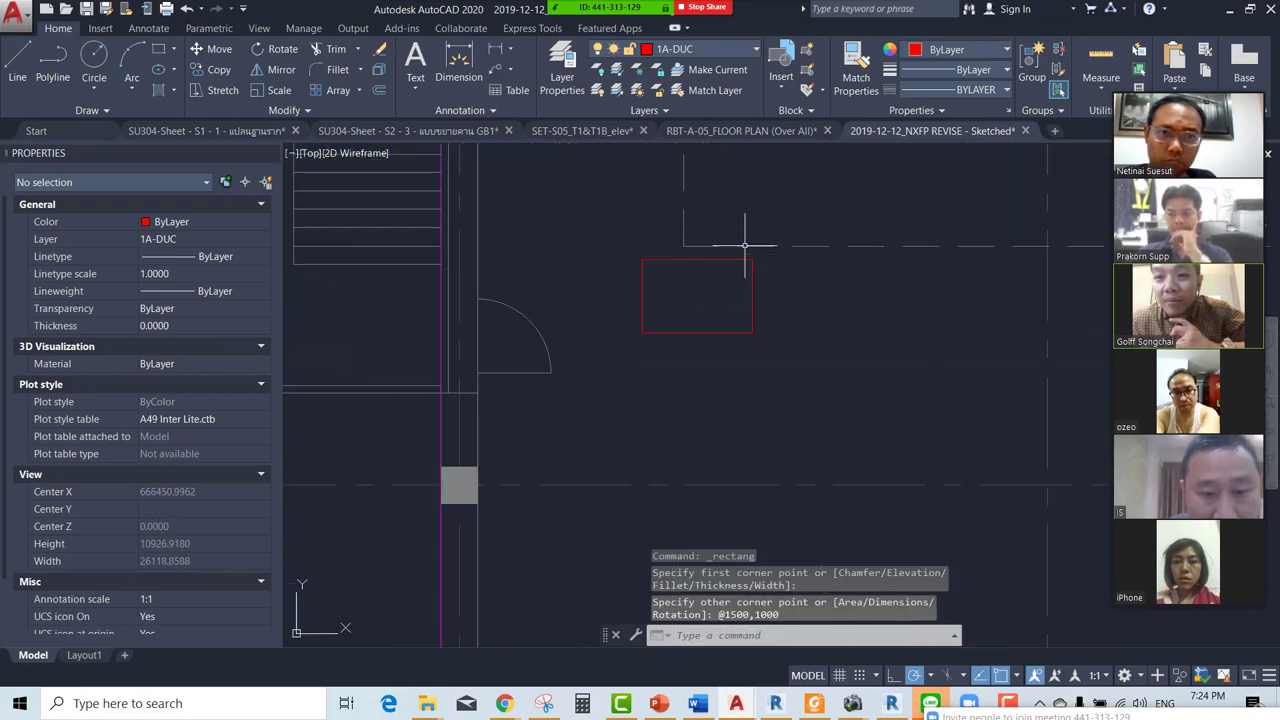
scroll(640, 255, down, 2)
click(627, 247)
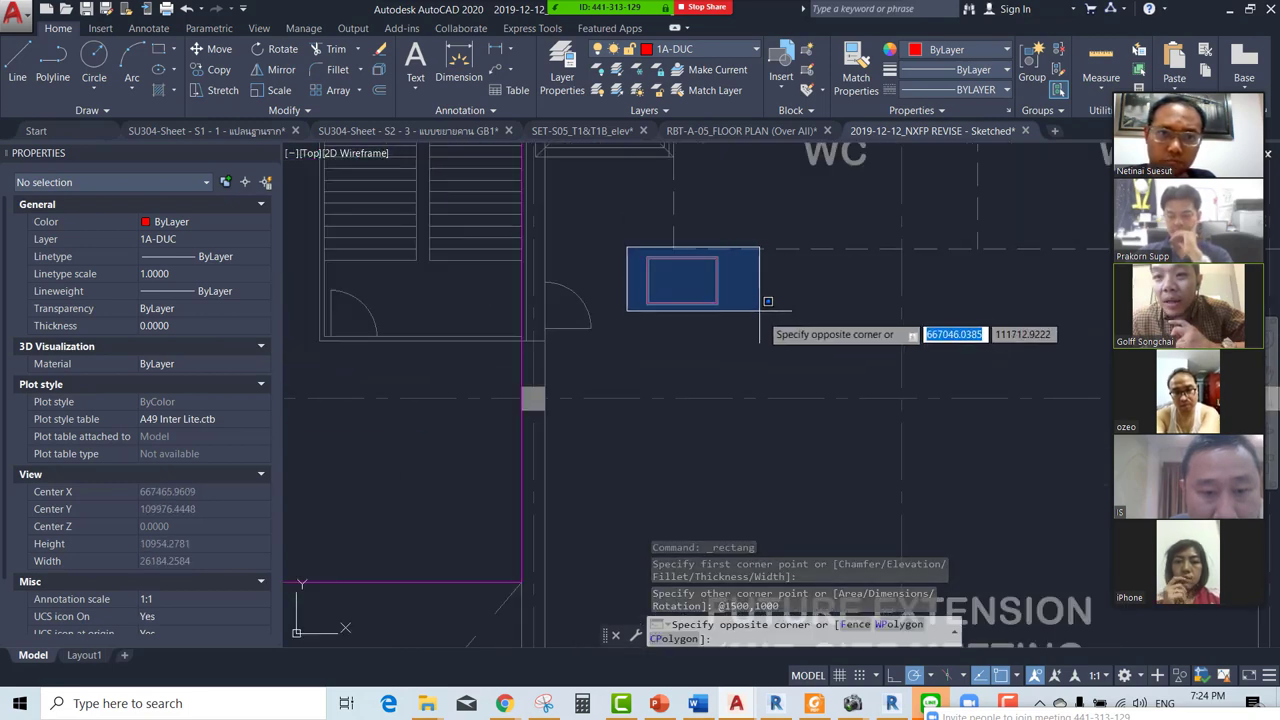
click(766, 307)
key(Delete)
scroll(756, 308, down, 5)
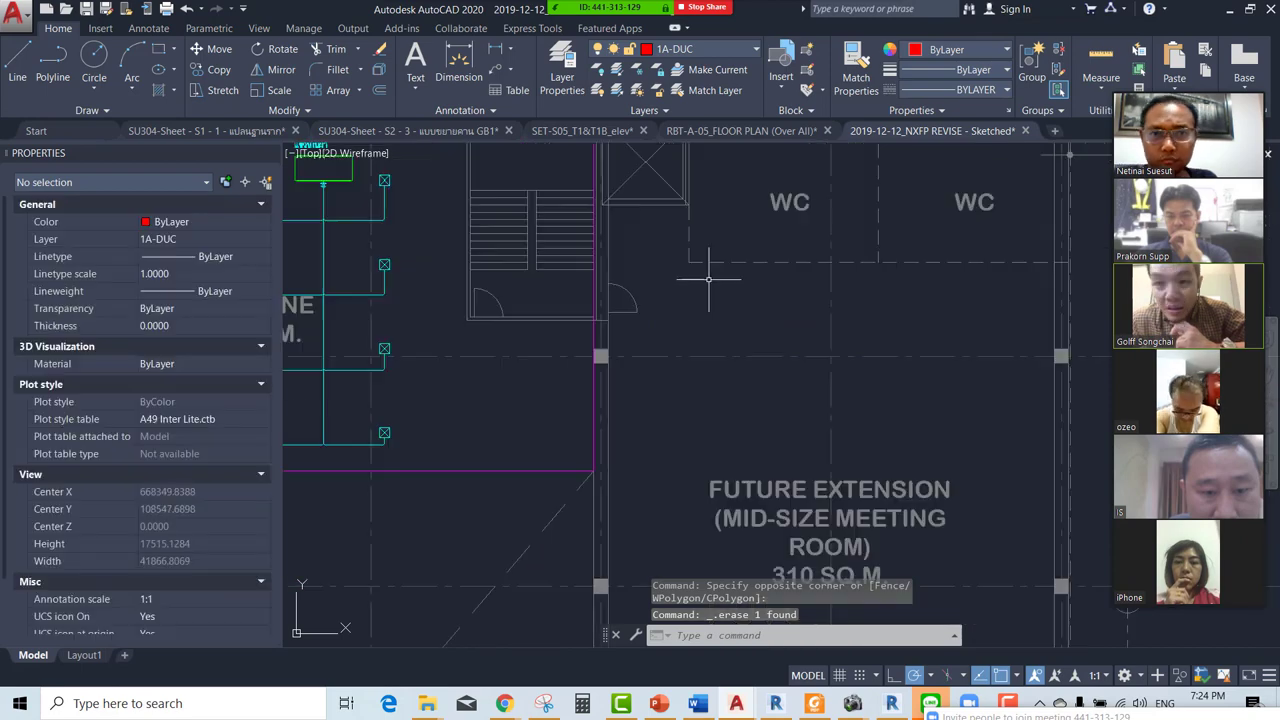
scroll(709, 277, down, 1)
scroll(690, 265, down, 2)
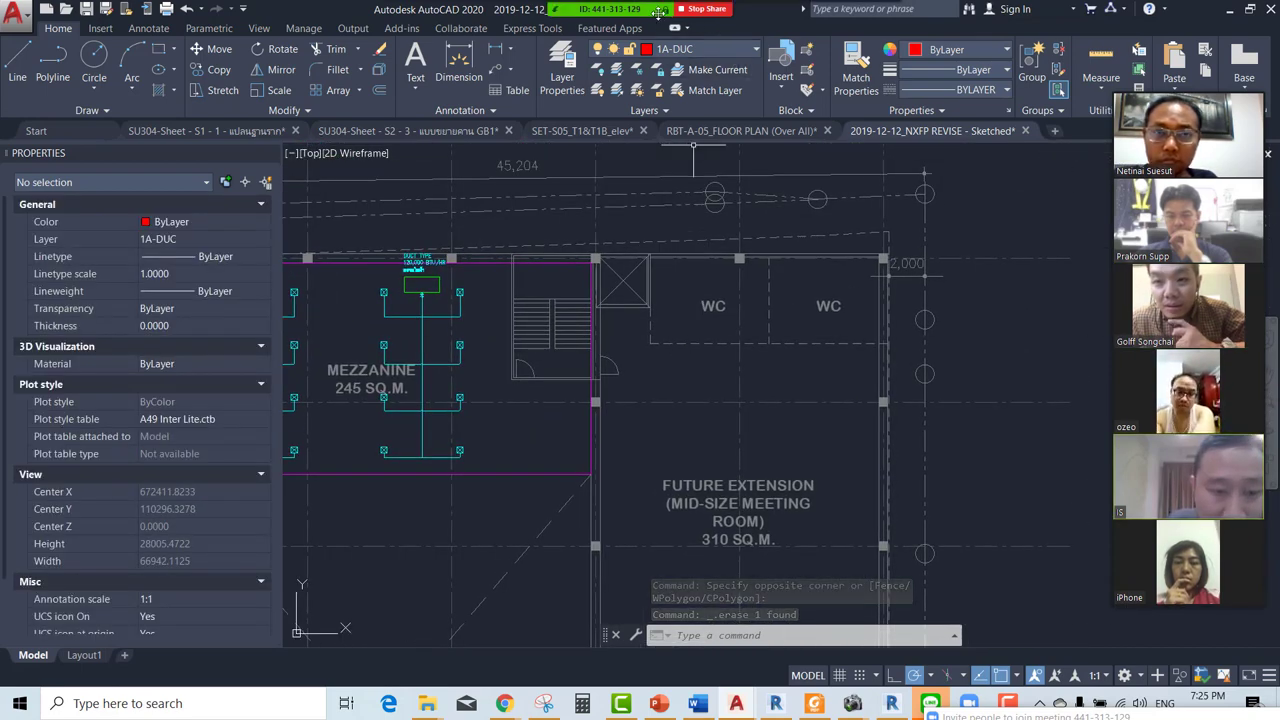
mouse_move(756, 17)
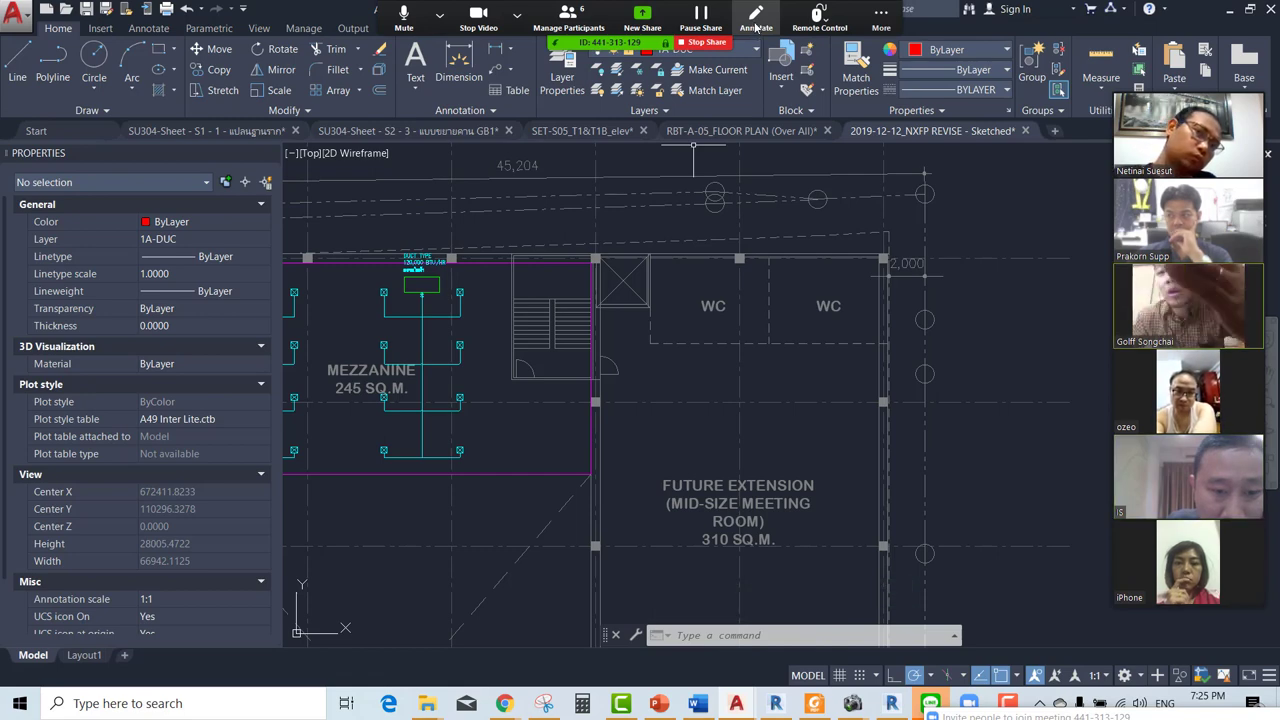
click(757, 18)
click(695, 72)
click(541, 72)
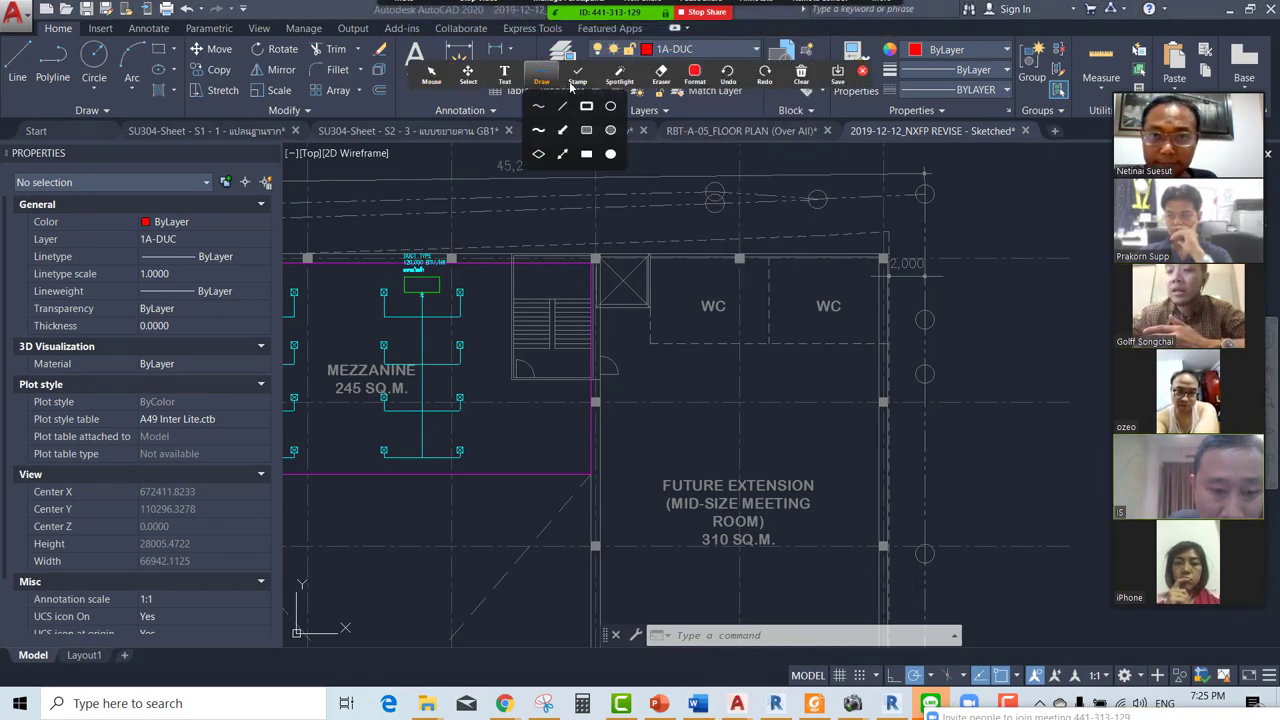
click(697, 72)
click(697, 72)
click(697, 72)
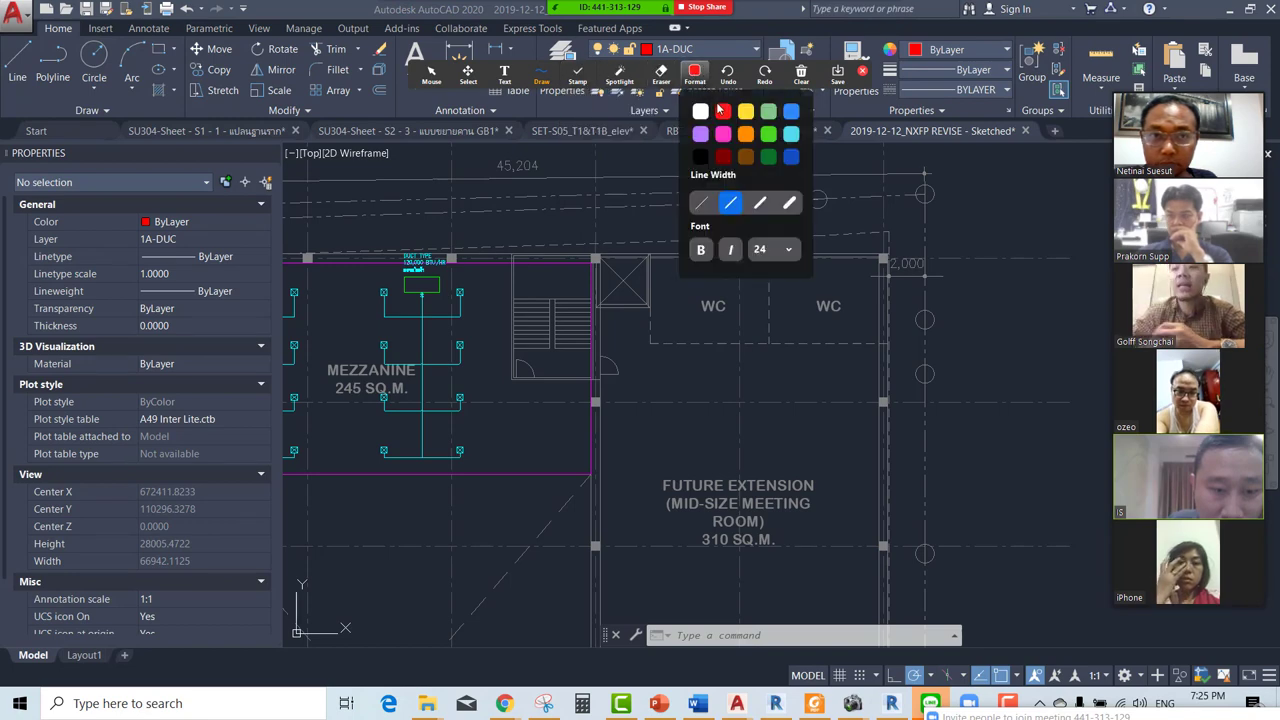
click(697, 72)
drag(660, 250, 876, 340)
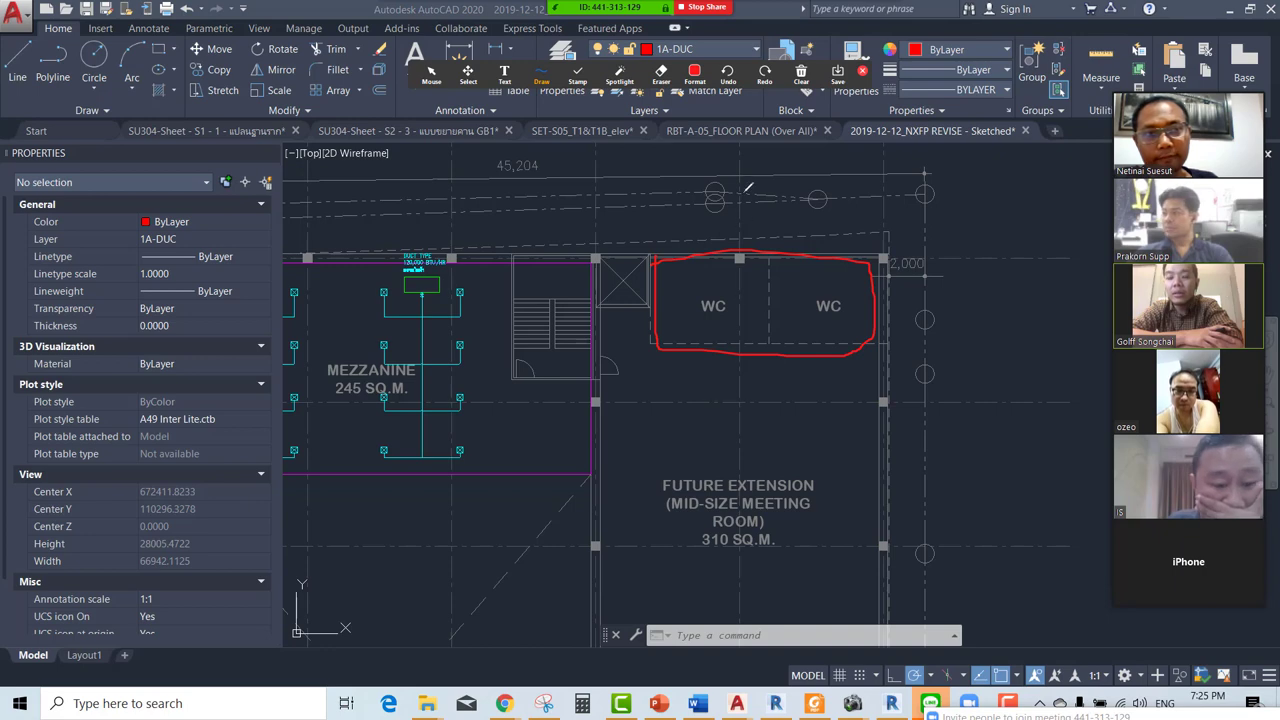
click(801, 72)
click(826, 104)
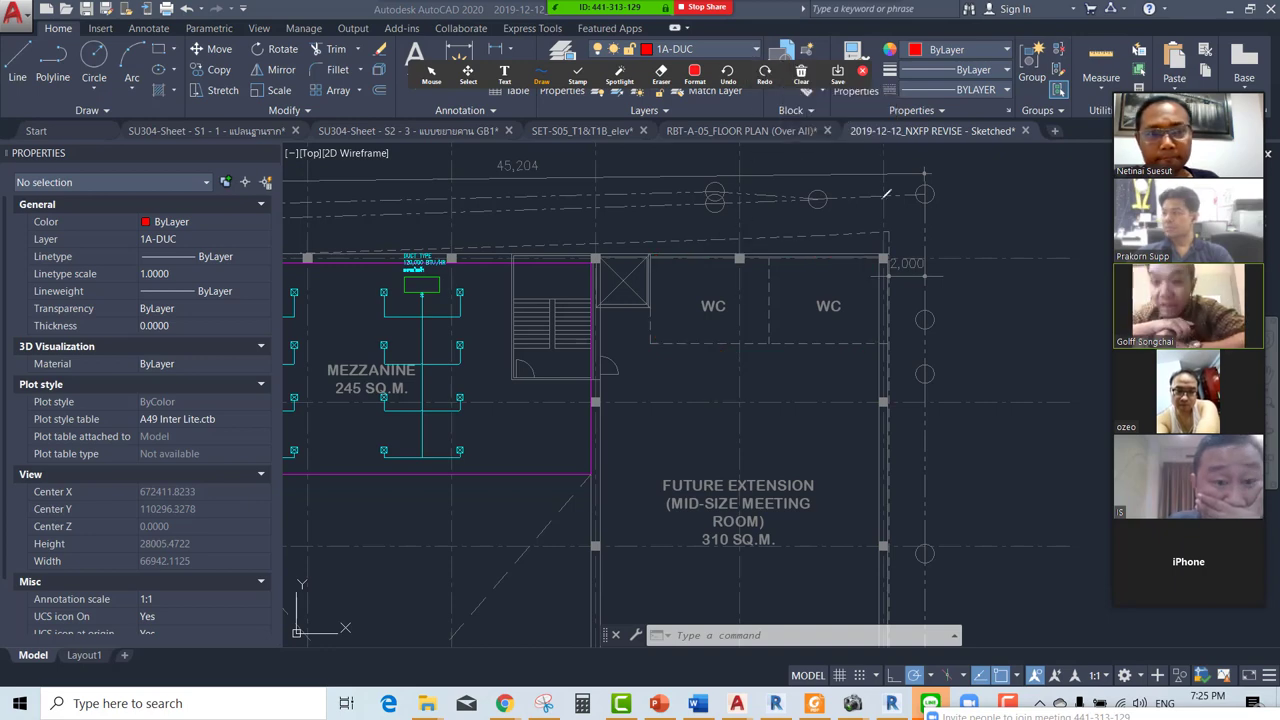
click(801, 72)
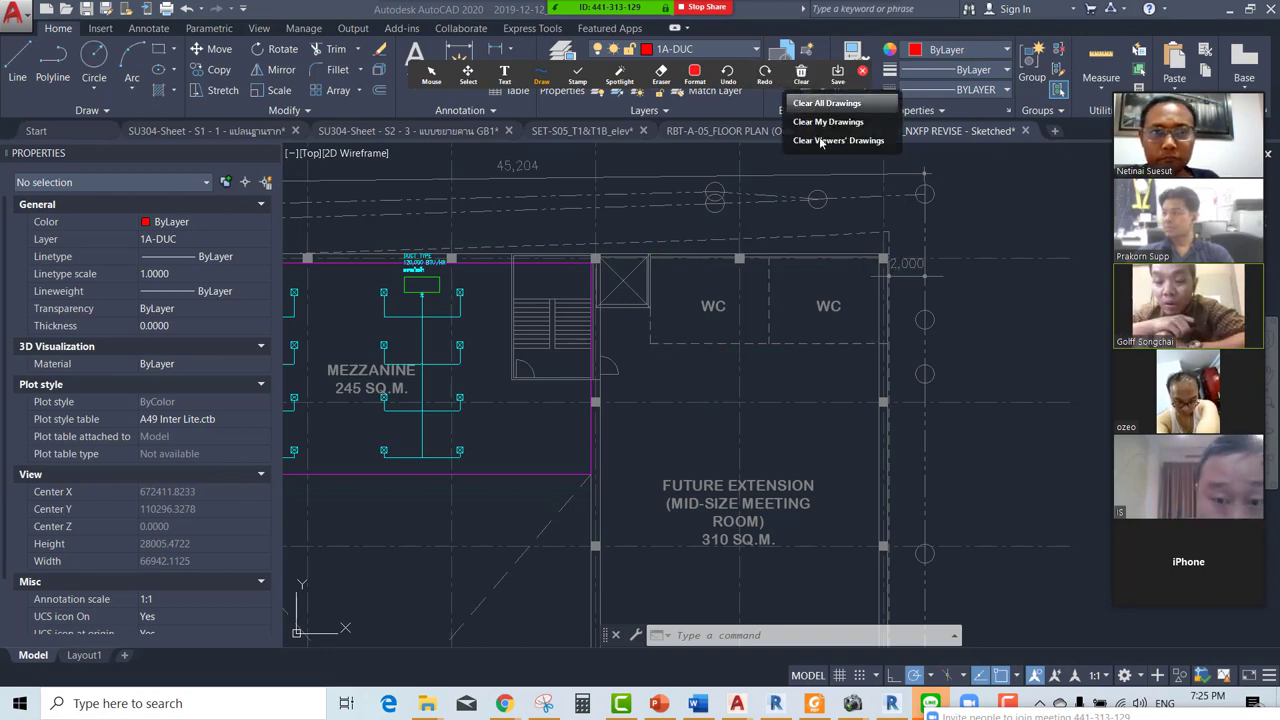
click(826, 120)
click(862, 72)
Zoom out to both floor plans, then zoom in on the kids' rooms and Meeting Rooms 1–3.
scroll(893, 238, down, 5)
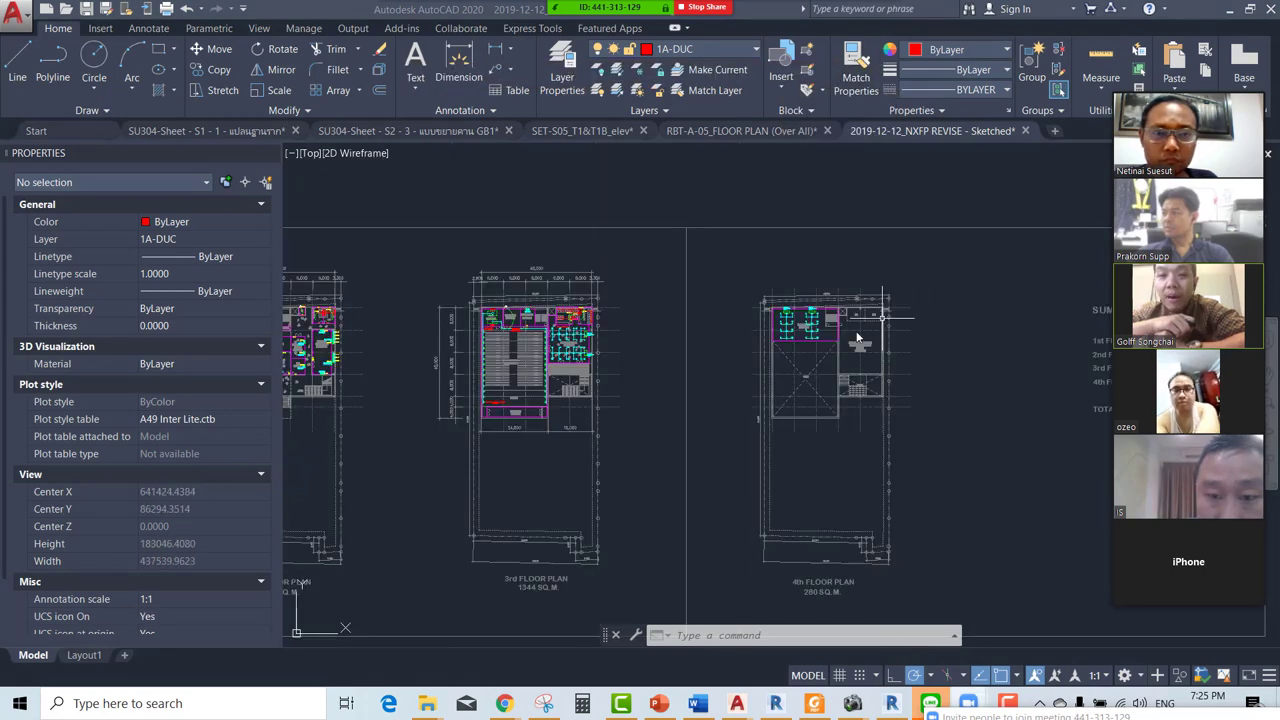
scroll(540, 360, down, 1)
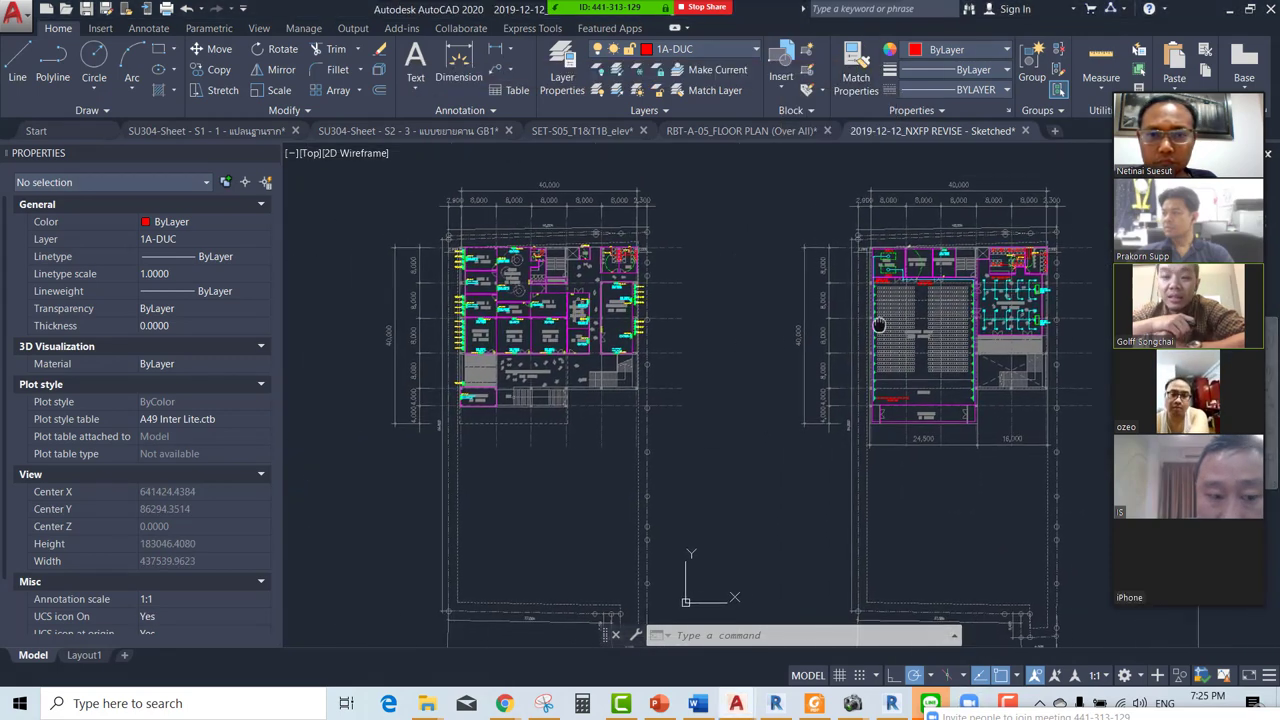
middle_drag(535, 357, 640, 400)
scroll(640, 400, up, 2)
scroll(756, 445, up, 3)
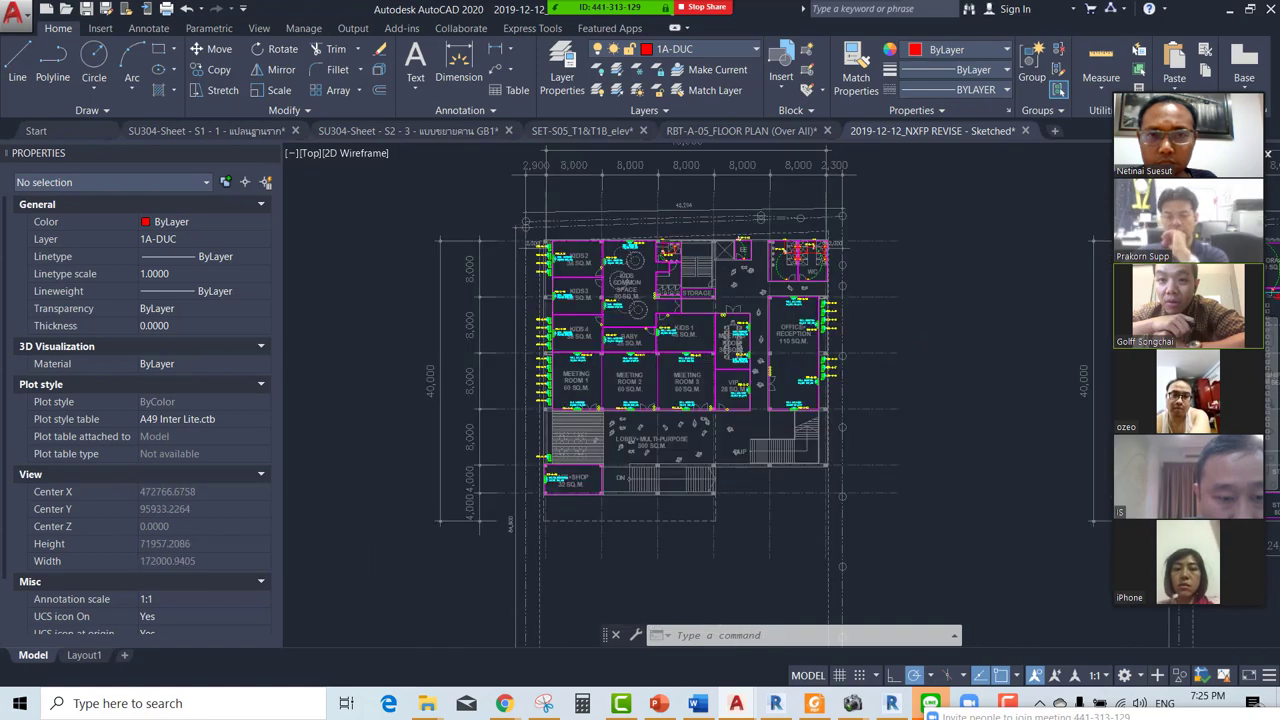
scroll(740, 430, up, 3)
mouse_move(698, 250)
middle_down()
mouse_move(698, 409)
mouse_move(714, 479)
middle_up()
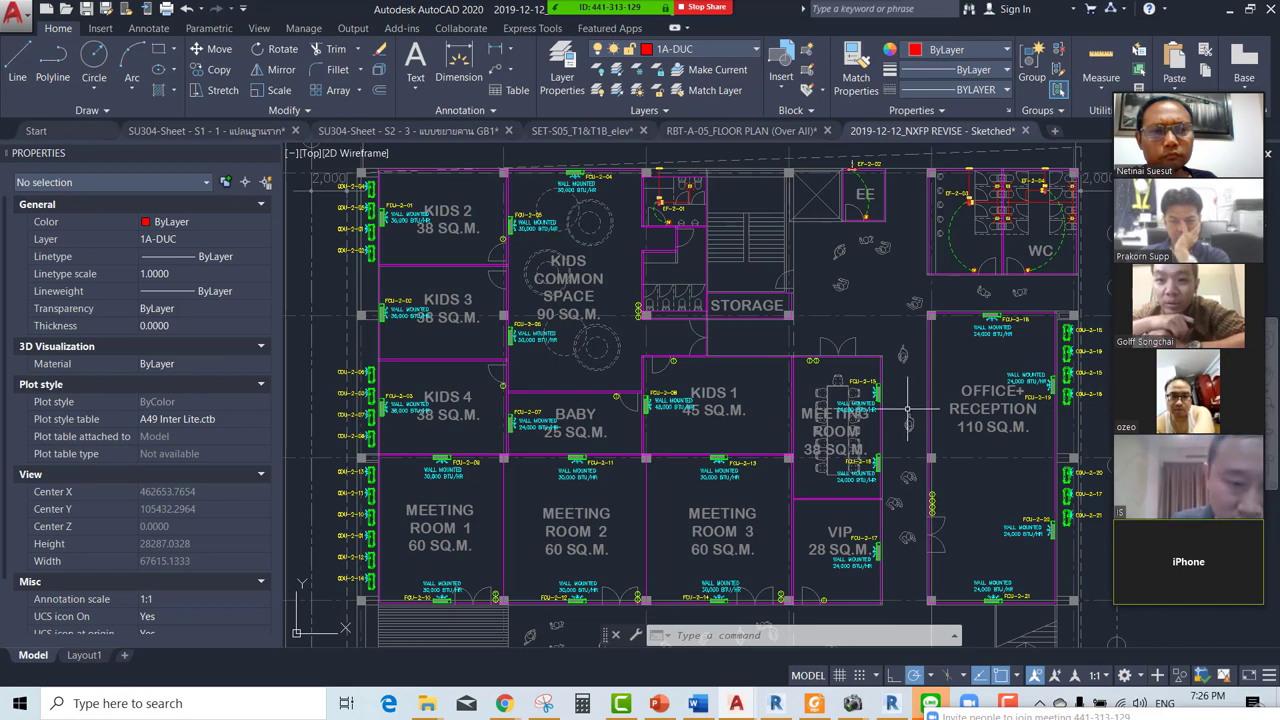
scroll(907, 408, up, 1)
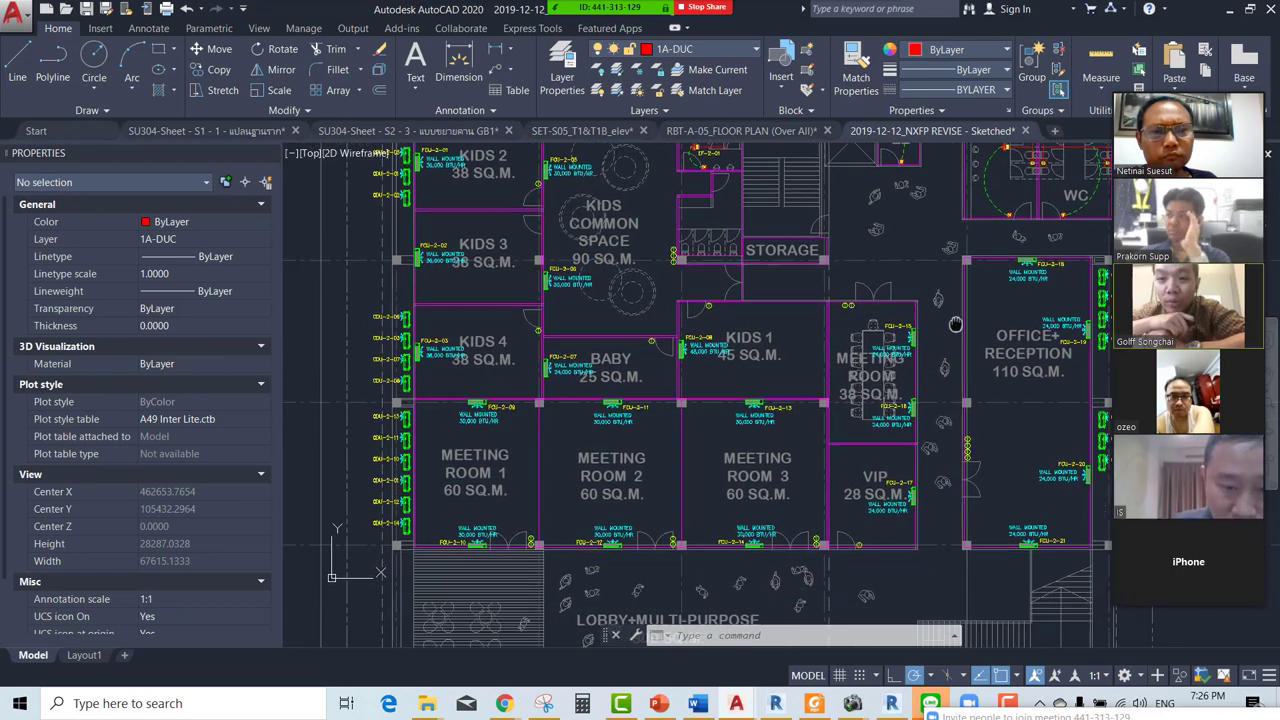
scroll(774, 480, up, 1)
middle_drag(774, 480, 990, 432)
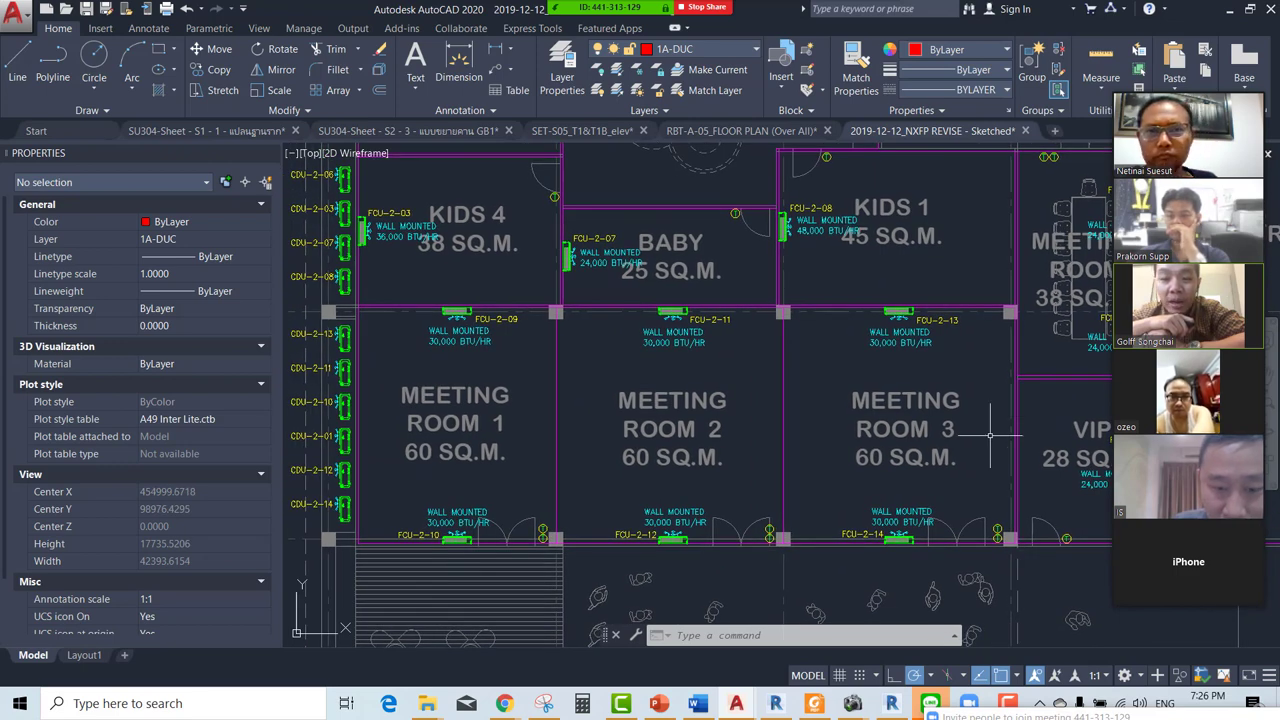
Dimension the wall between the kids' rooms and meeting rooms as 18,830 with a linear dimension.
click(459, 65)
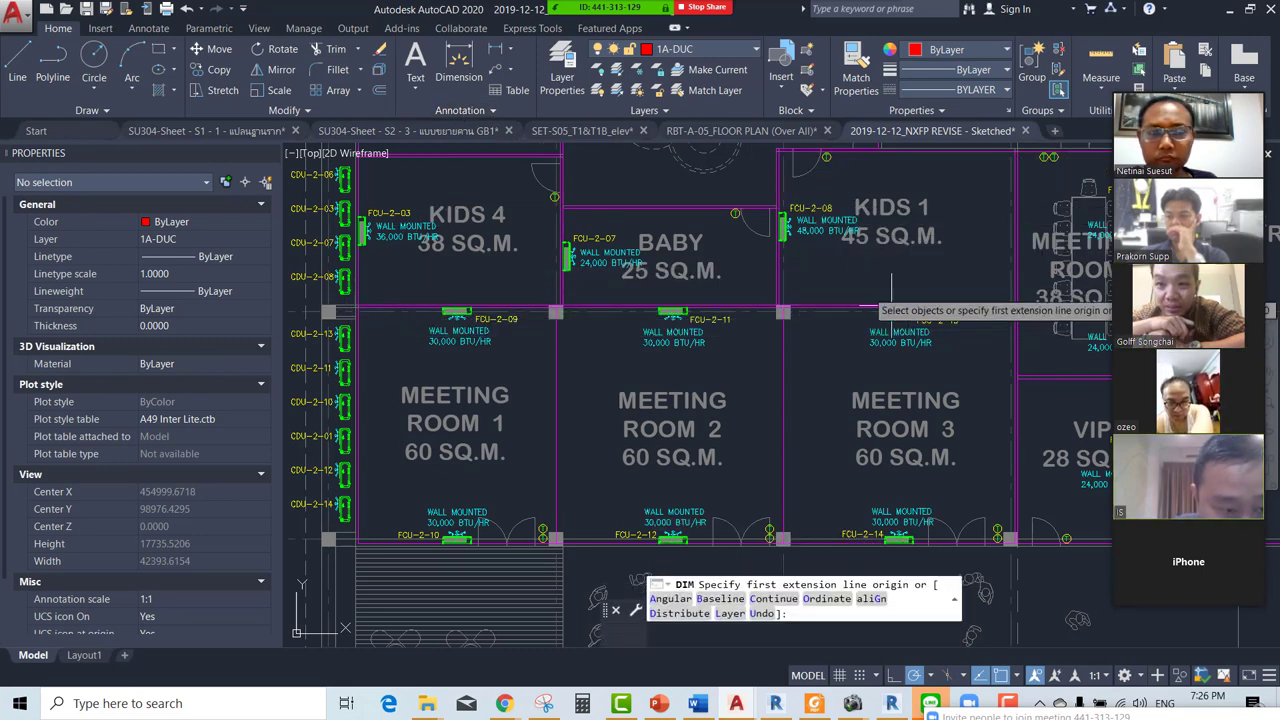
click(655, 155)
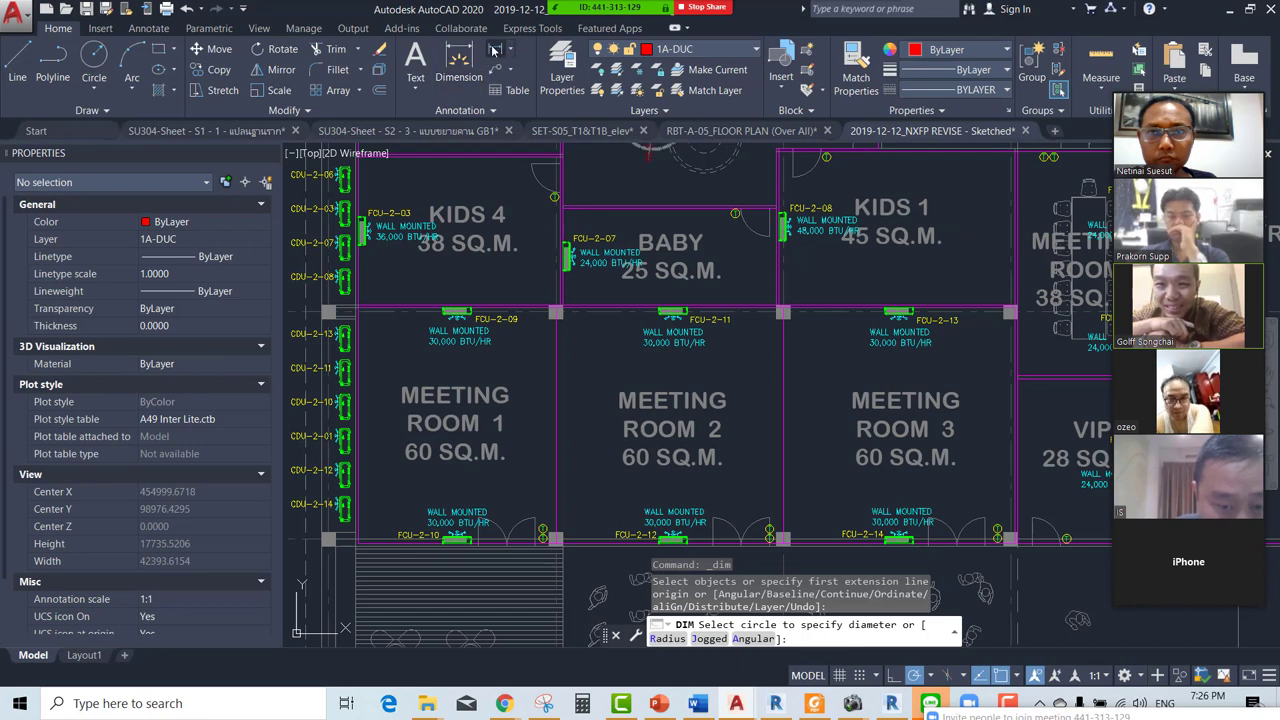
click(493, 50)
click(357, 307)
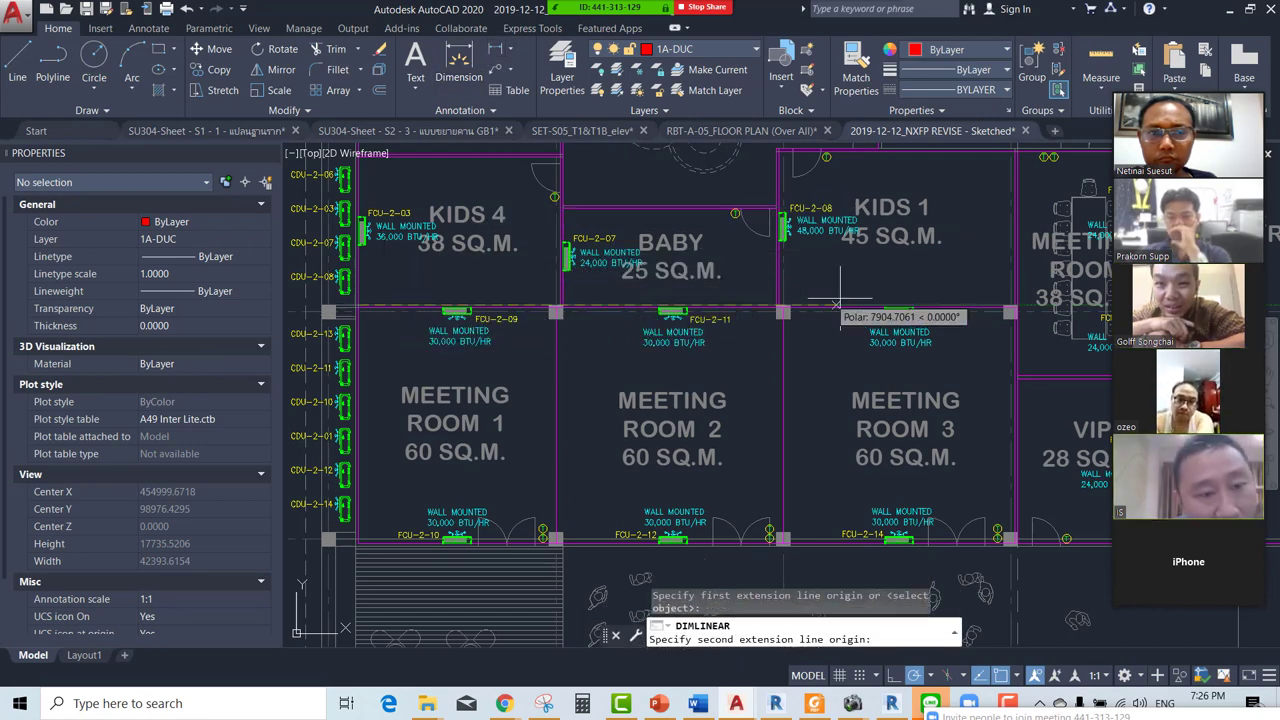
click(890, 298)
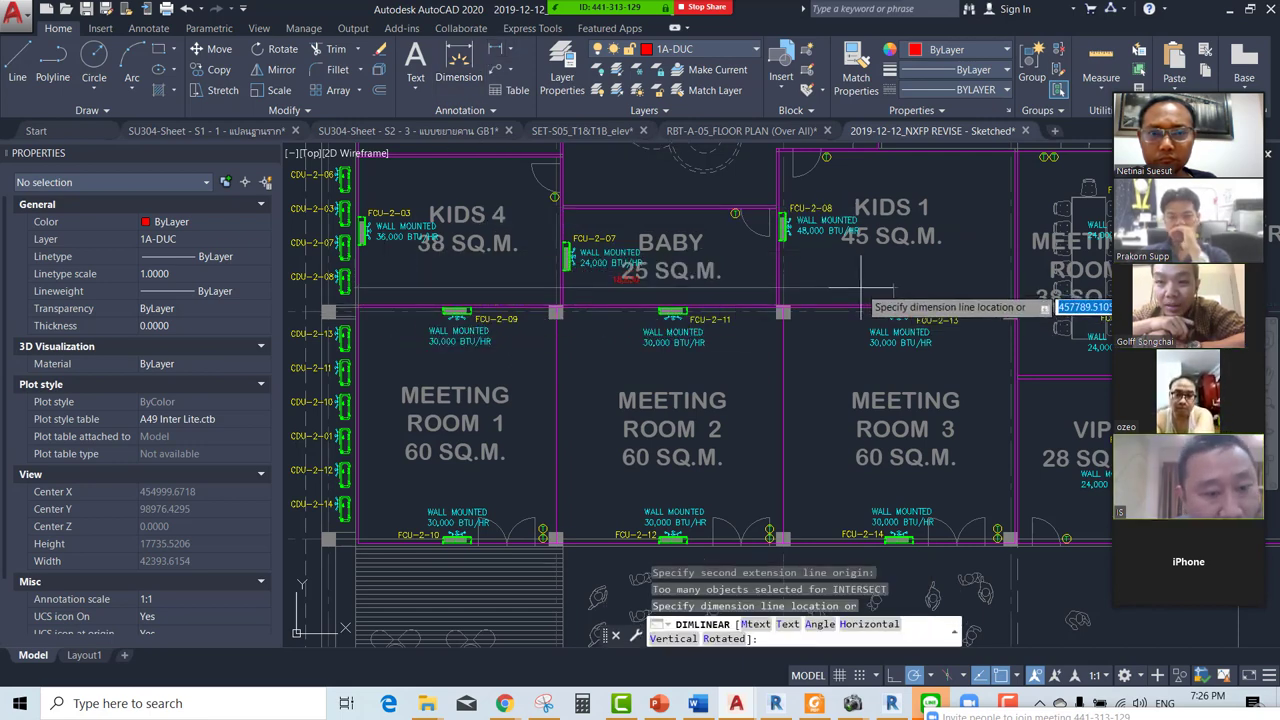
click(860, 290)
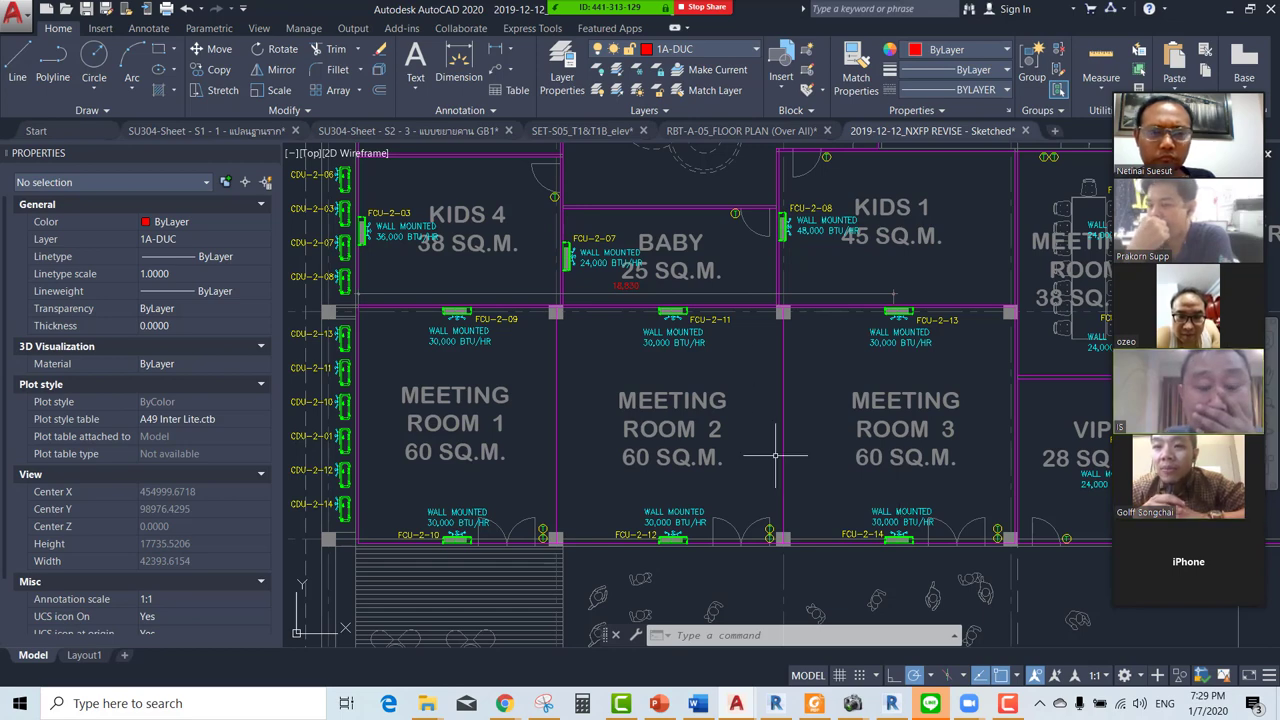
Zoom out, pan over to the parking floor plan and back, then zoom onto the kids' rooms plan.
scroll(785, 370, down, 4)
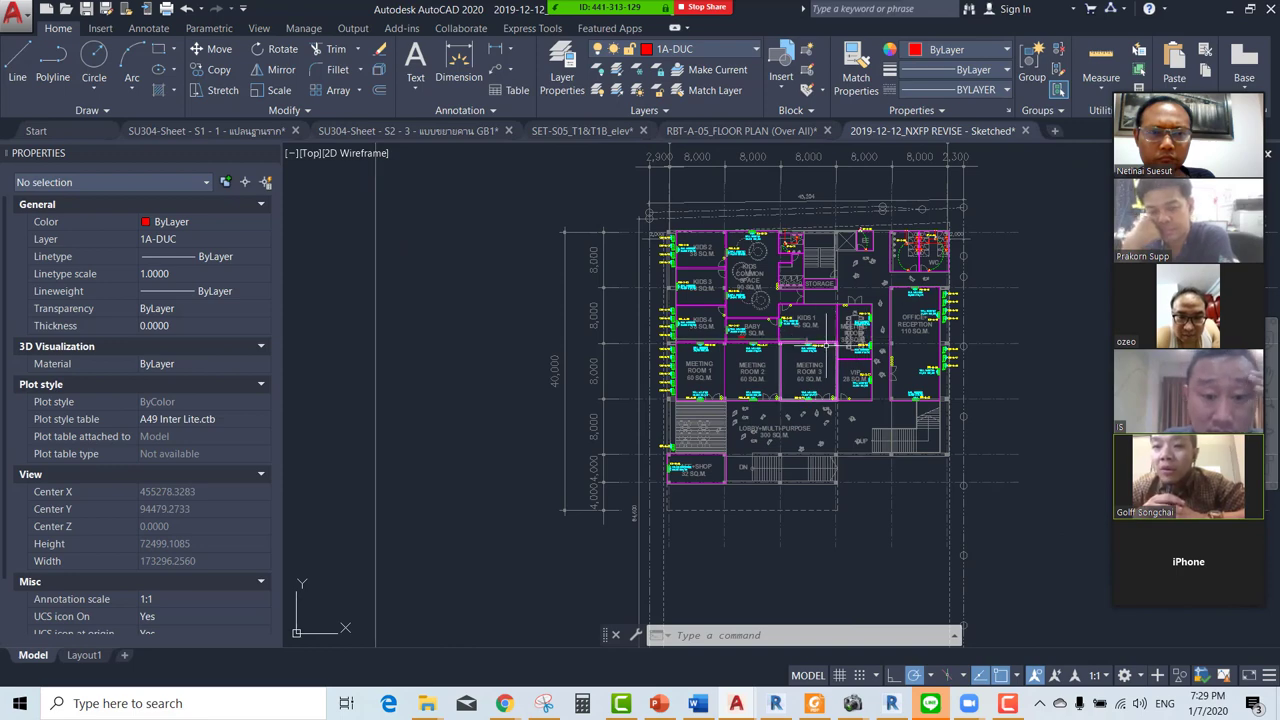
scroll(735, 351, down, 2)
middle_drag(629, 357, 936, 357)
scroll(700, 288, up, 2)
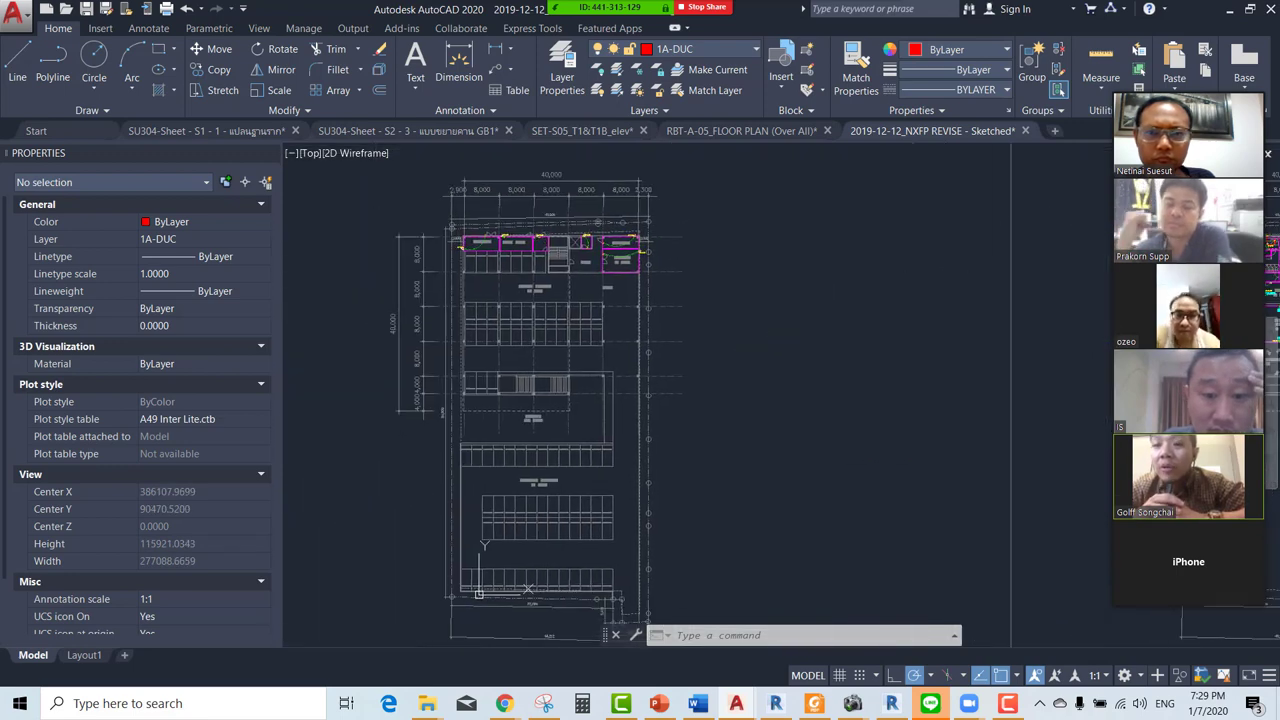
scroll(700, 288, up, 1)
scroll(700, 288, up, 1)
scroll(700, 288, down, 1)
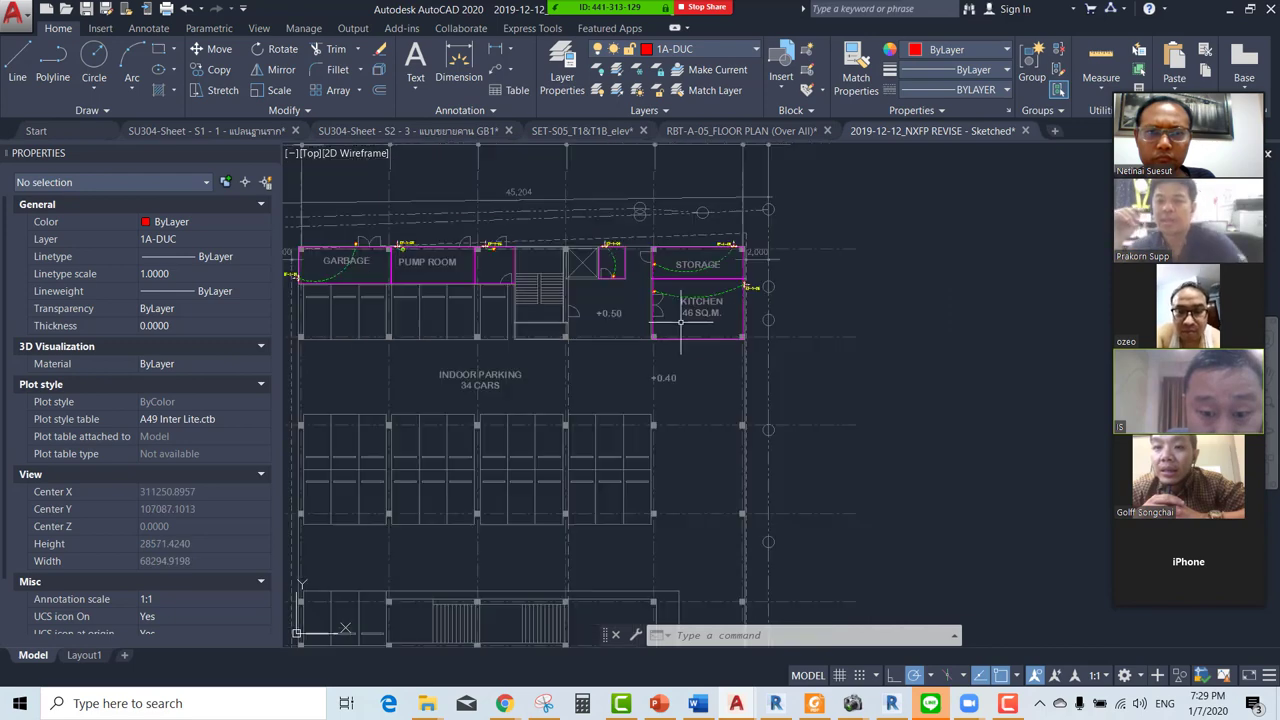
scroll(698, 305, down, 1)
scroll(696, 321, down, 1)
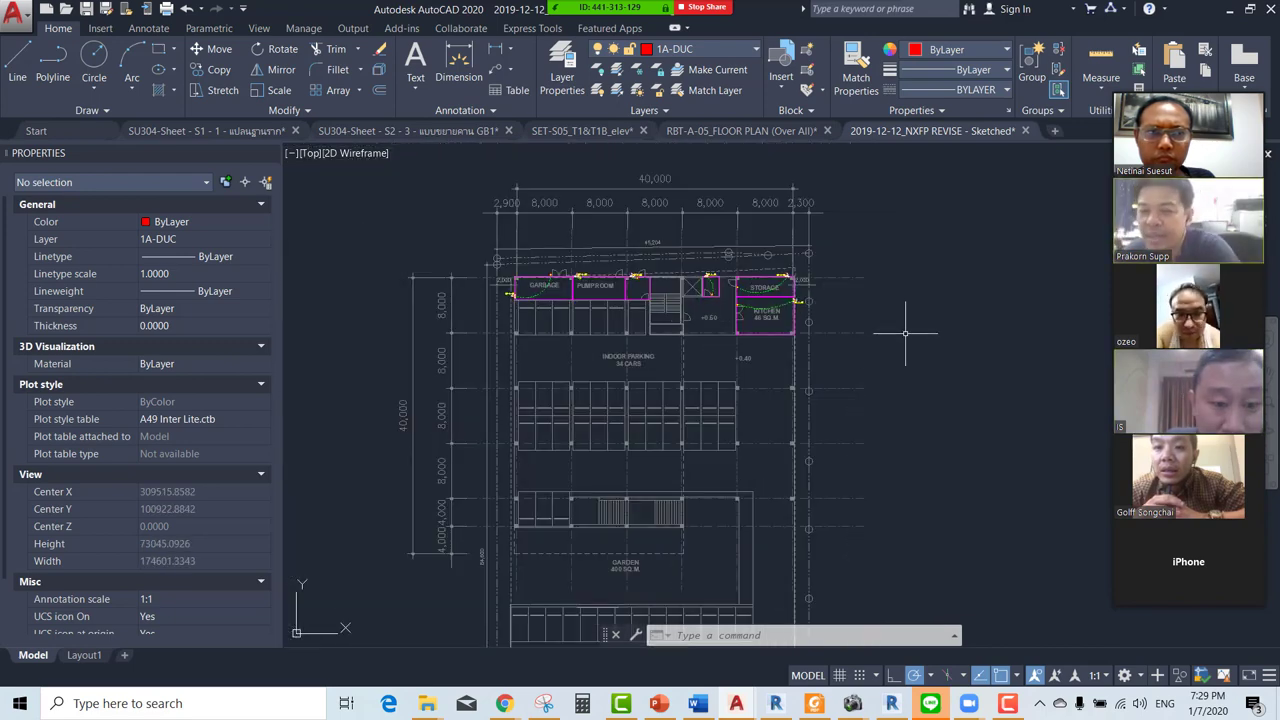
middle_drag(903, 337, 631, 320)
middle_drag(773, 338, 400, 340)
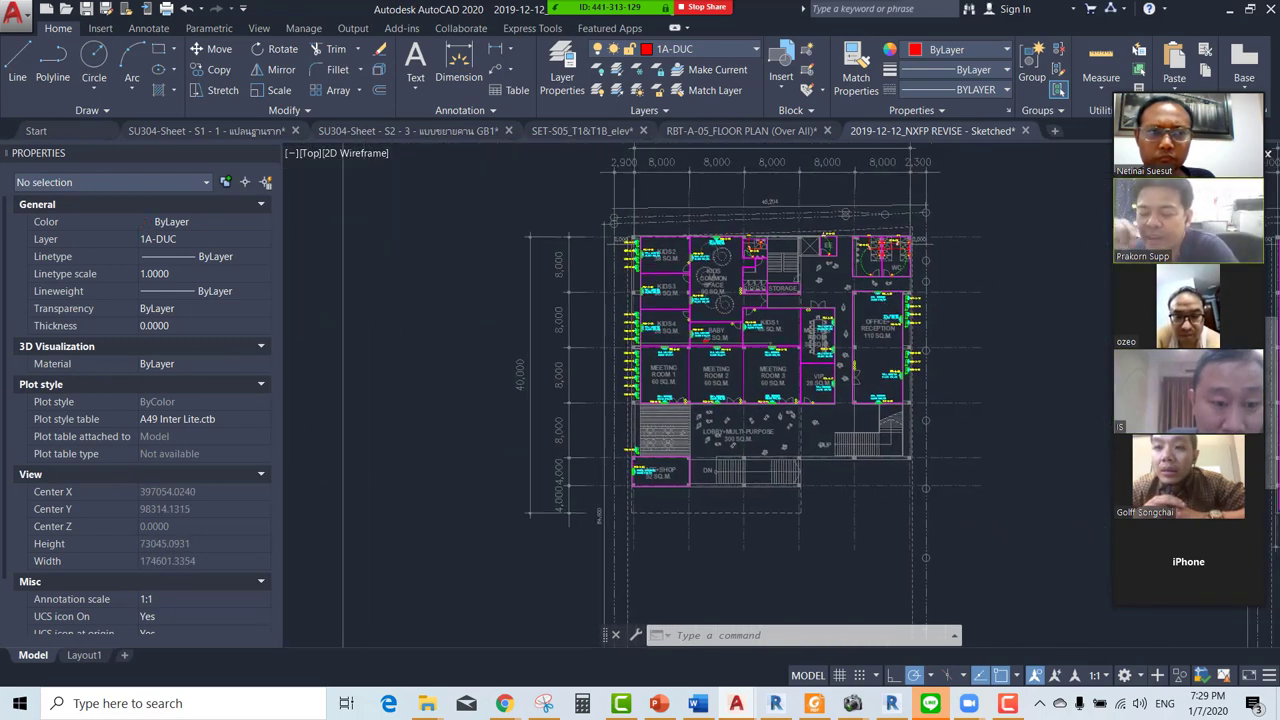
scroll(700, 380, up, 2)
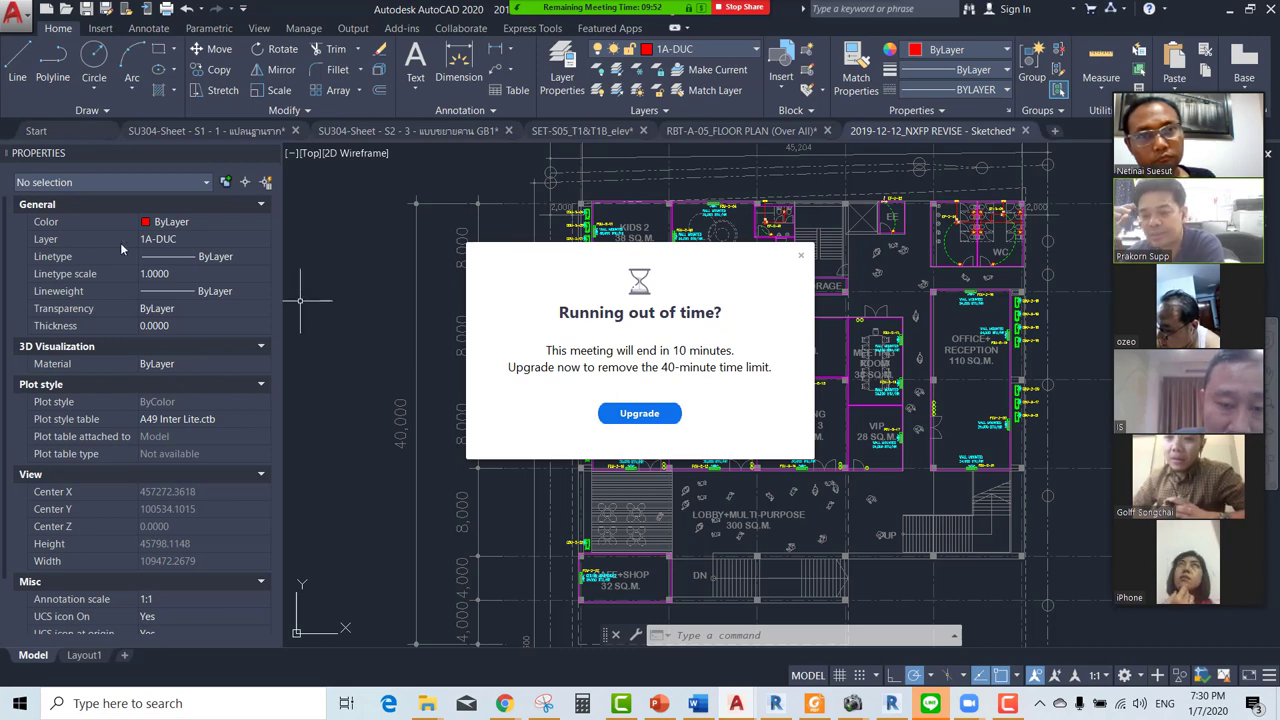
Close the 'Running out of time?' warning and zoom onto the 32 sq.m. Cafe+Shop room.
click(801, 257)
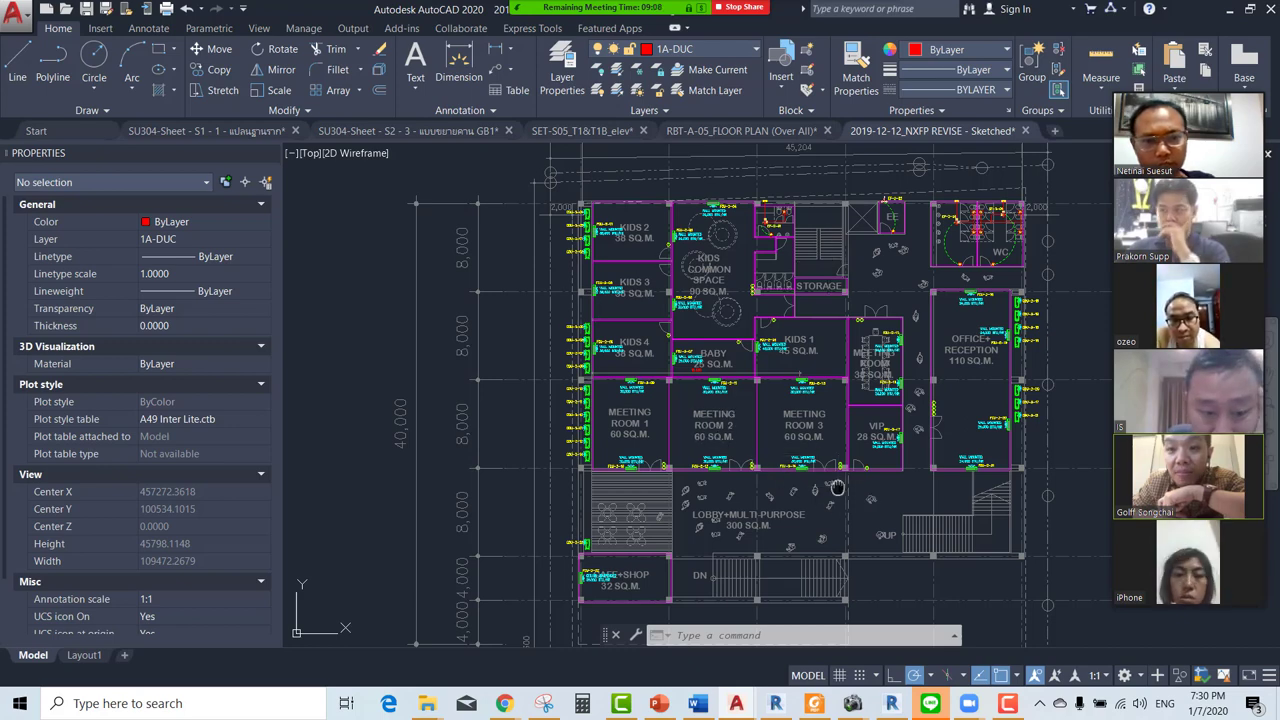
middle_drag(836, 488, 830, 474)
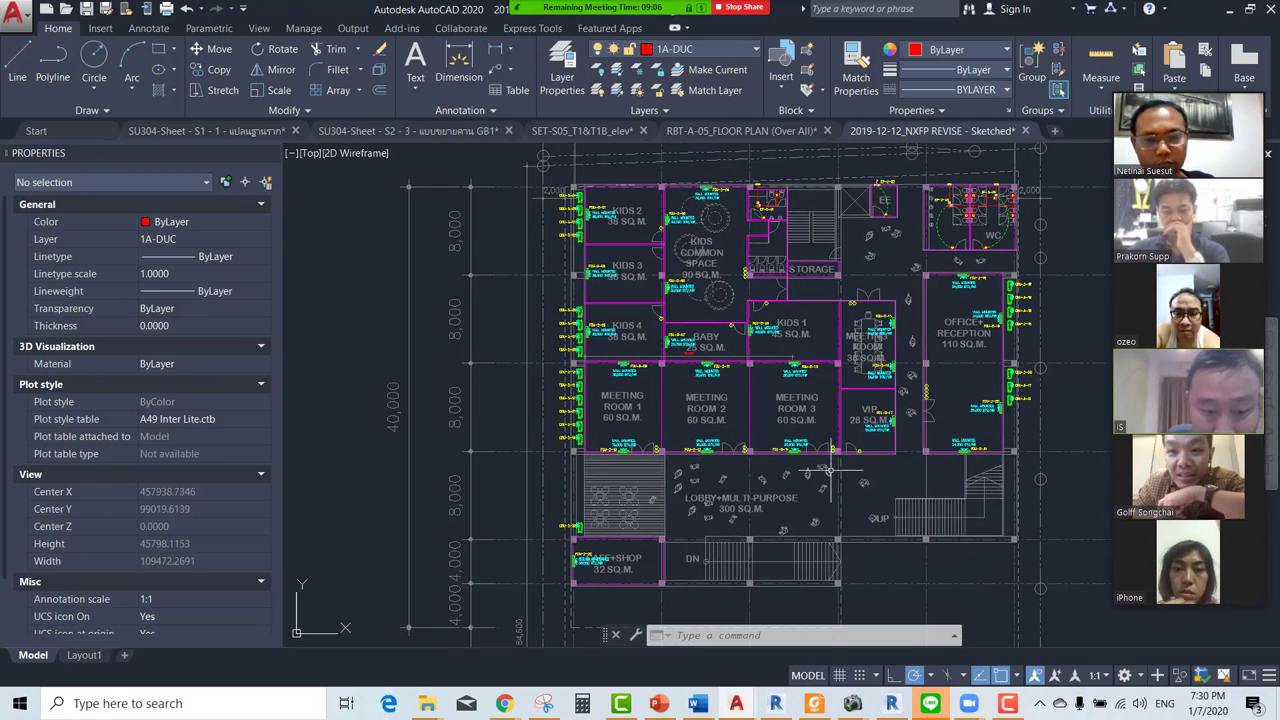
scroll(615, 575, up, 4)
scroll(613, 580, up, 3)
scroll(656, 528, down, 2)
middle_drag(656, 528, 667, 458)
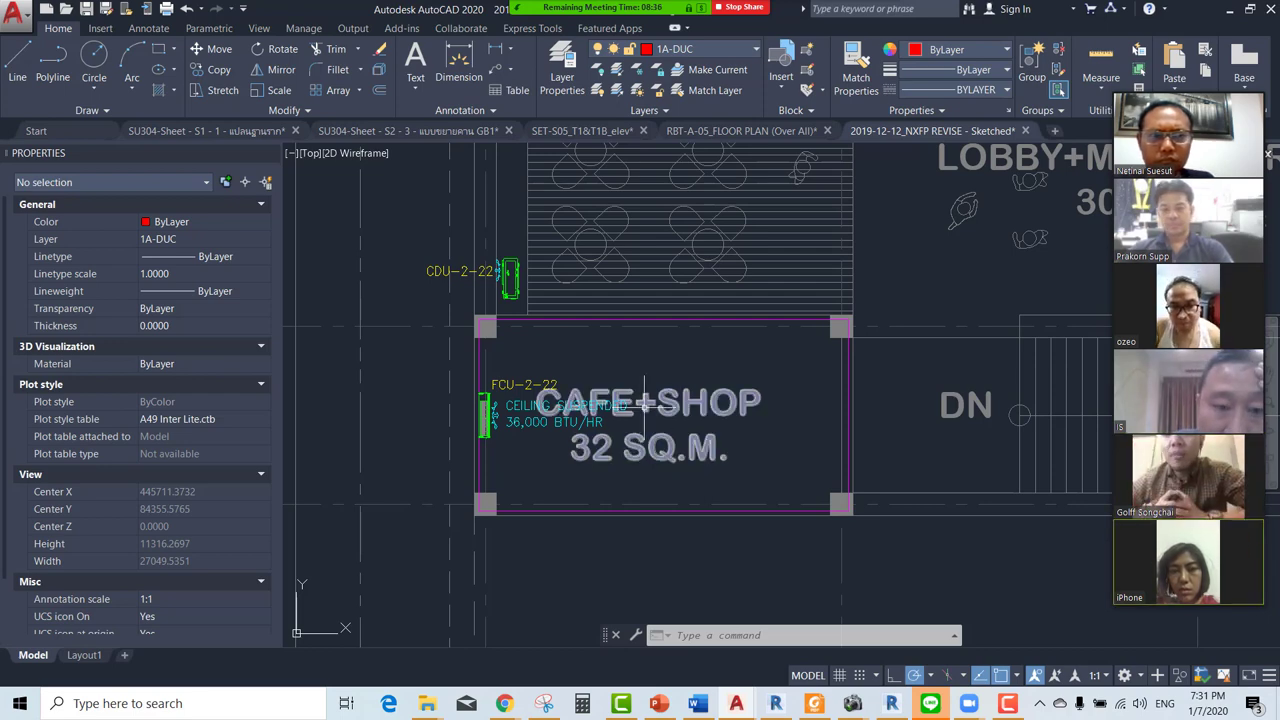
Centre the view on the 48 sq.m. AHU room and the storage room.
scroll(572, 385, down, 4)
scroll(572, 385, down, 4)
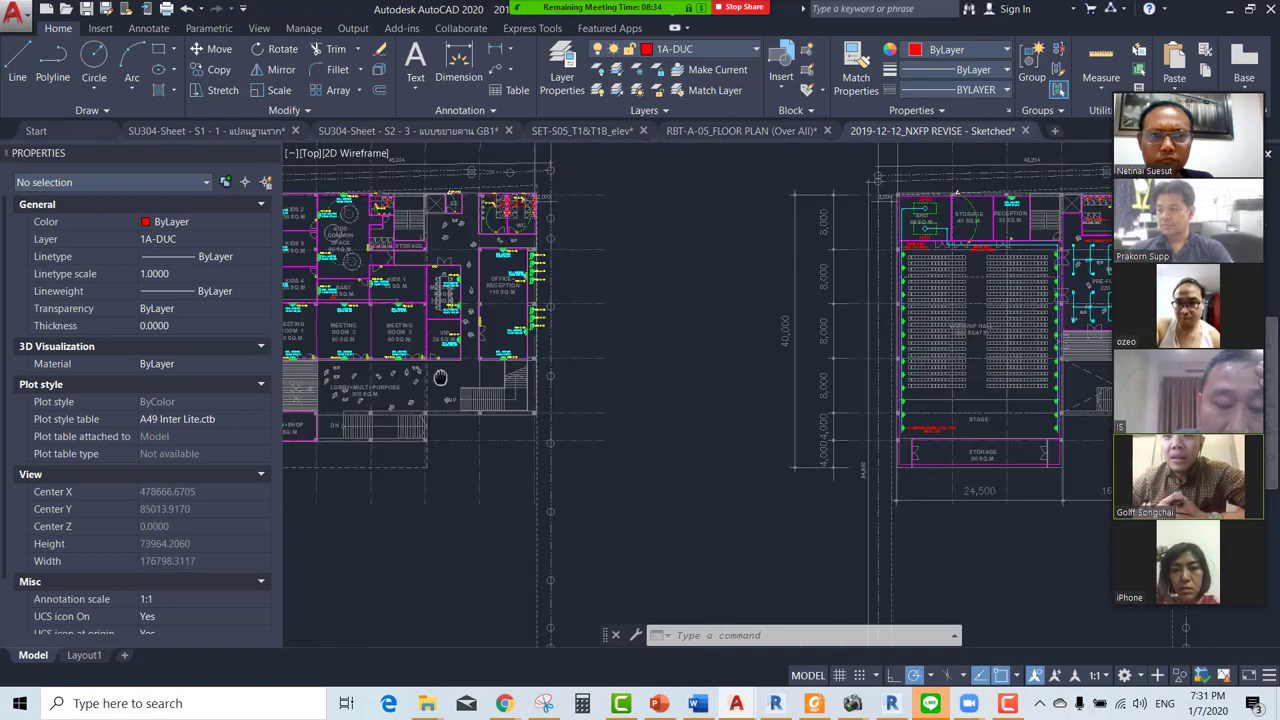
middle_drag(788, 308, 738, 346)
scroll(668, 263, up, 1)
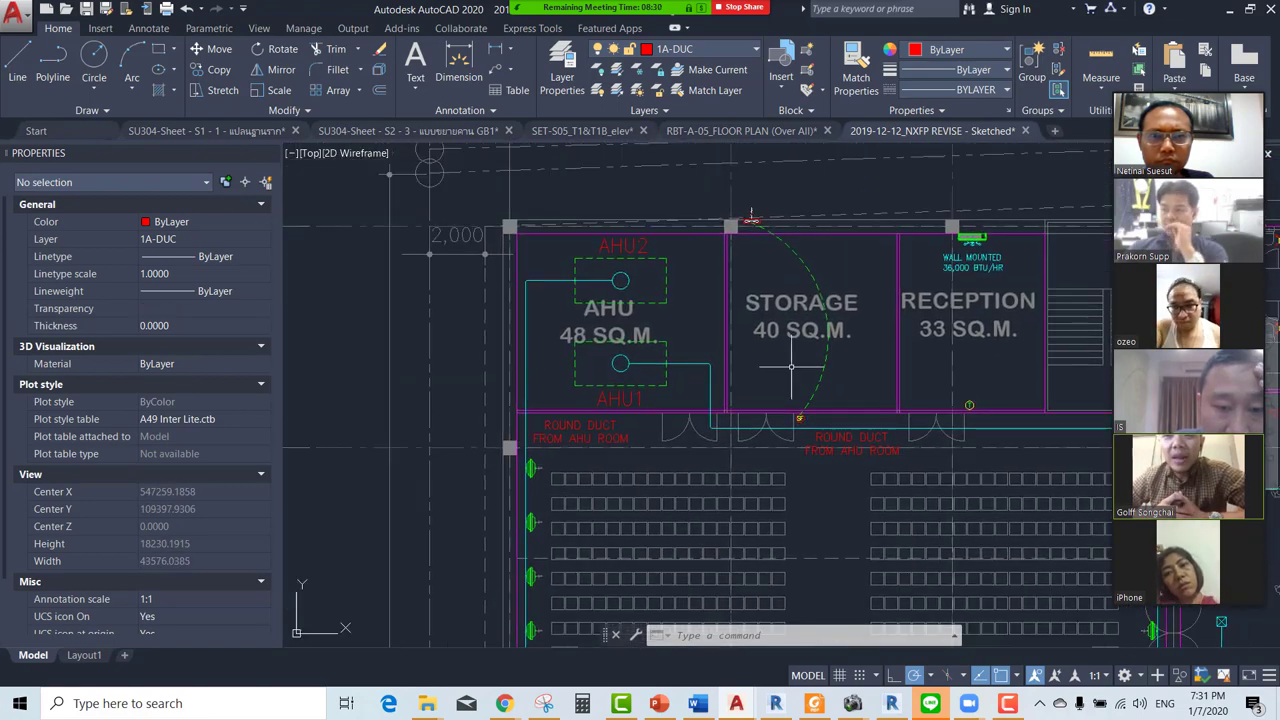
scroll(694, 331, up, 1)
middle_drag(694, 331, 760, 359)
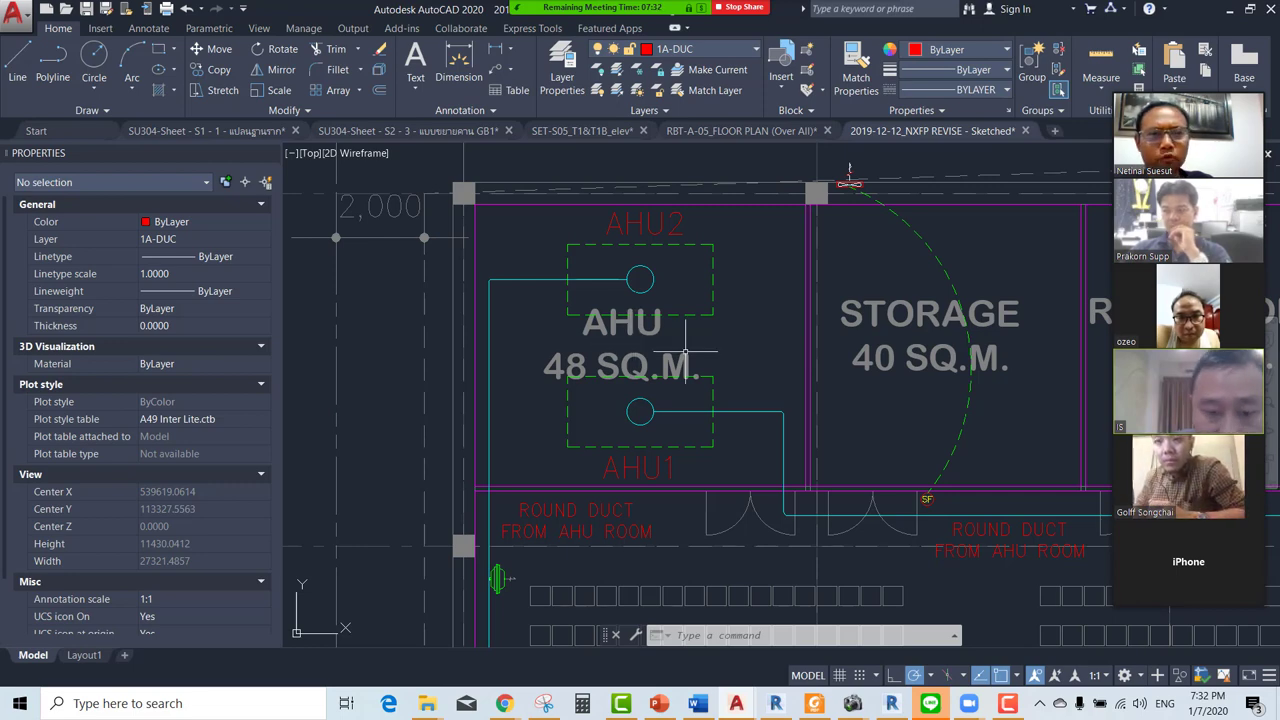
Pan across to the Worship Hall and Pre-Function areas and settle the view.
scroll(675, 374, down, 4)
middle_drag(739, 396, 695, 343)
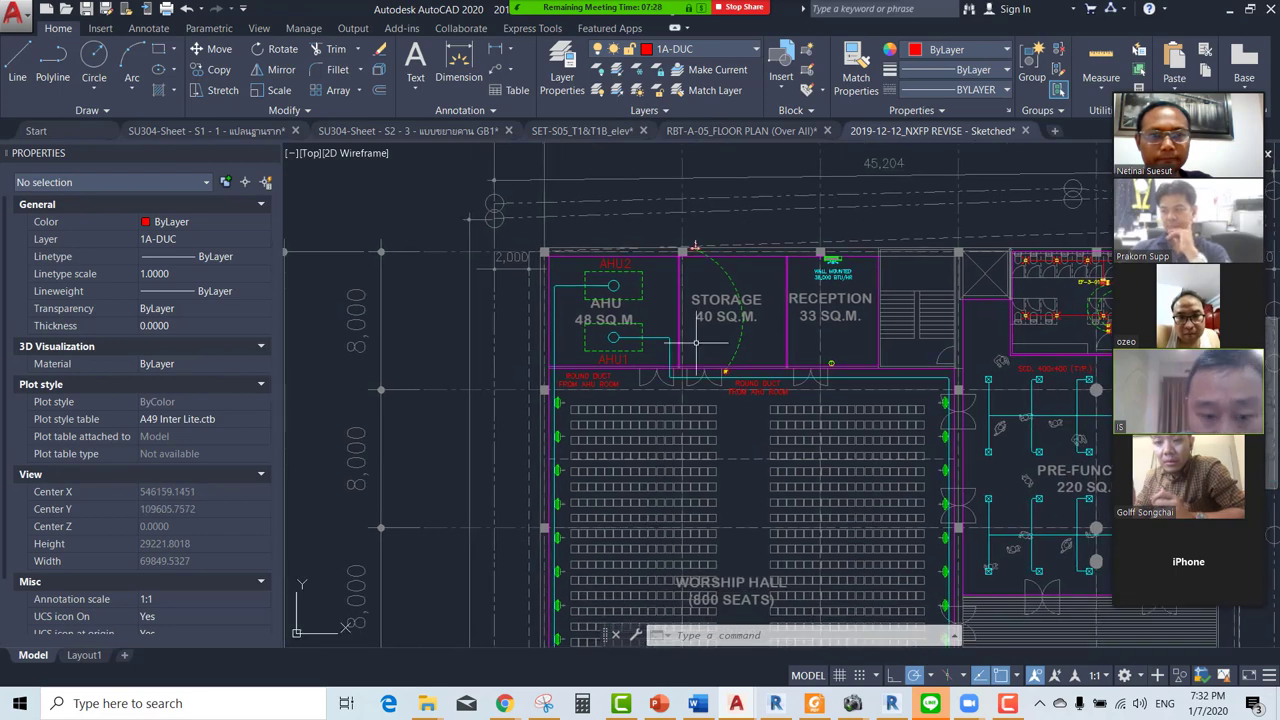
scroll(696, 342, down, 2)
scroll(700, 350, down, 2)
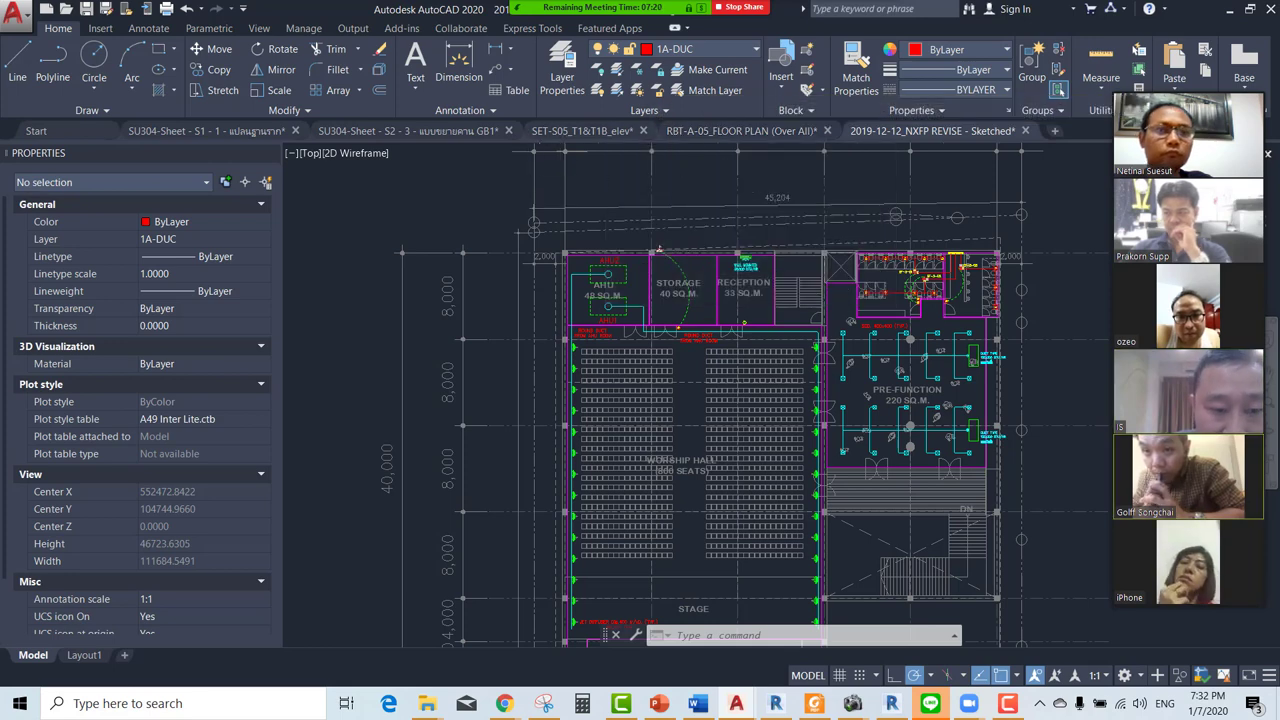
scroll(731, 185, up, 5)
scroll(736, 241, down, 3)
middle_drag(736, 241, 746, 238)
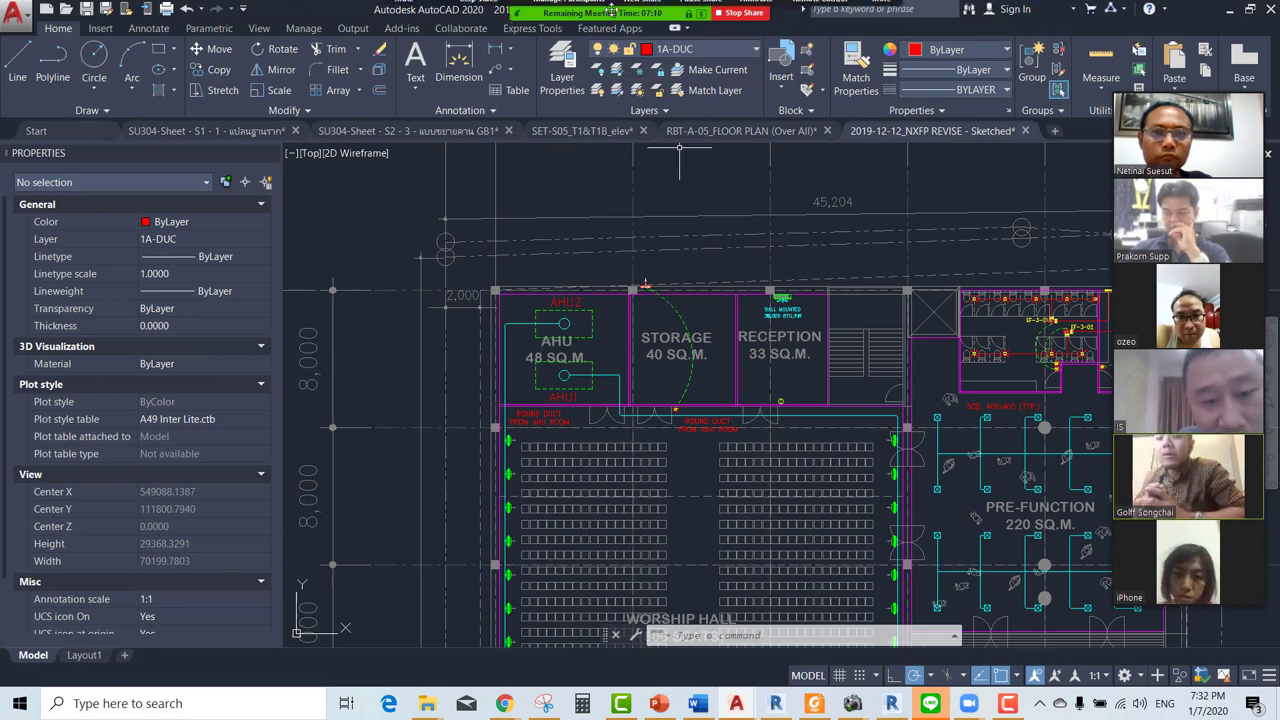
Draw a red freehand arc from AHU2 toward the Reception wall-mounted unit.
click(755, 16)
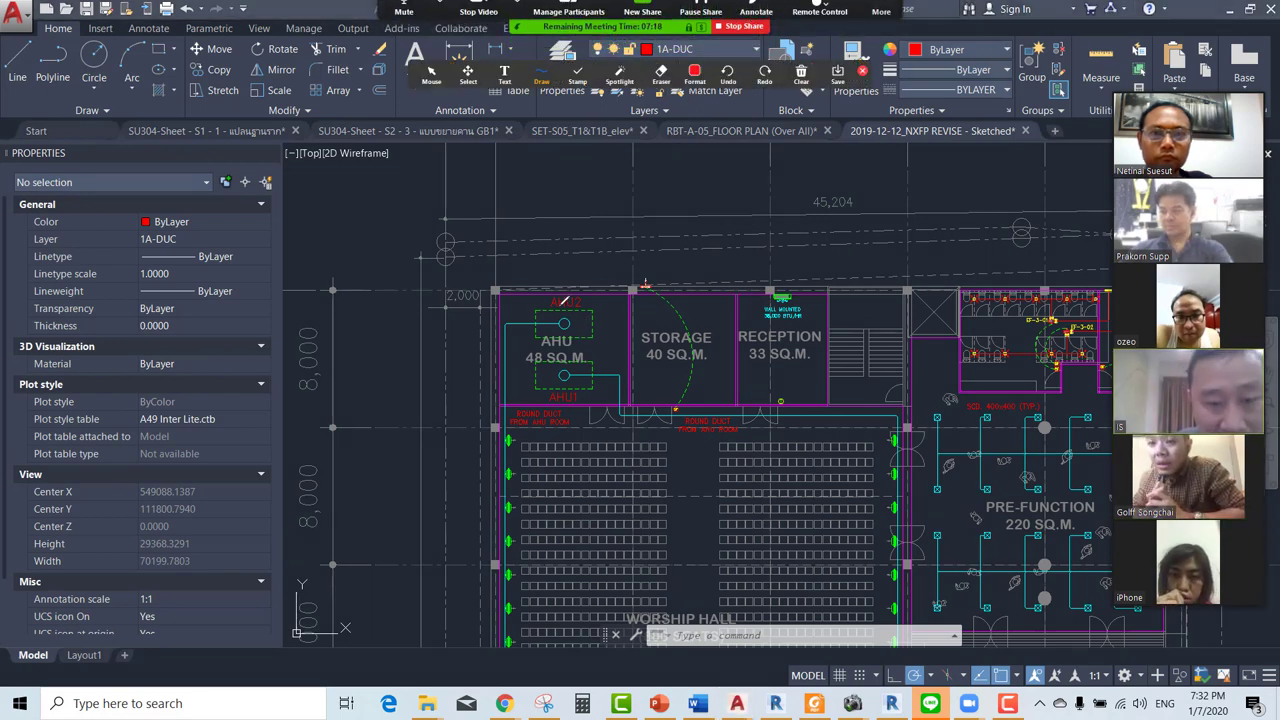
mouse_move(560, 298)
mouse_down()
mouse_move(782, 293)
mouse_move(781, 277)
mouse_up()
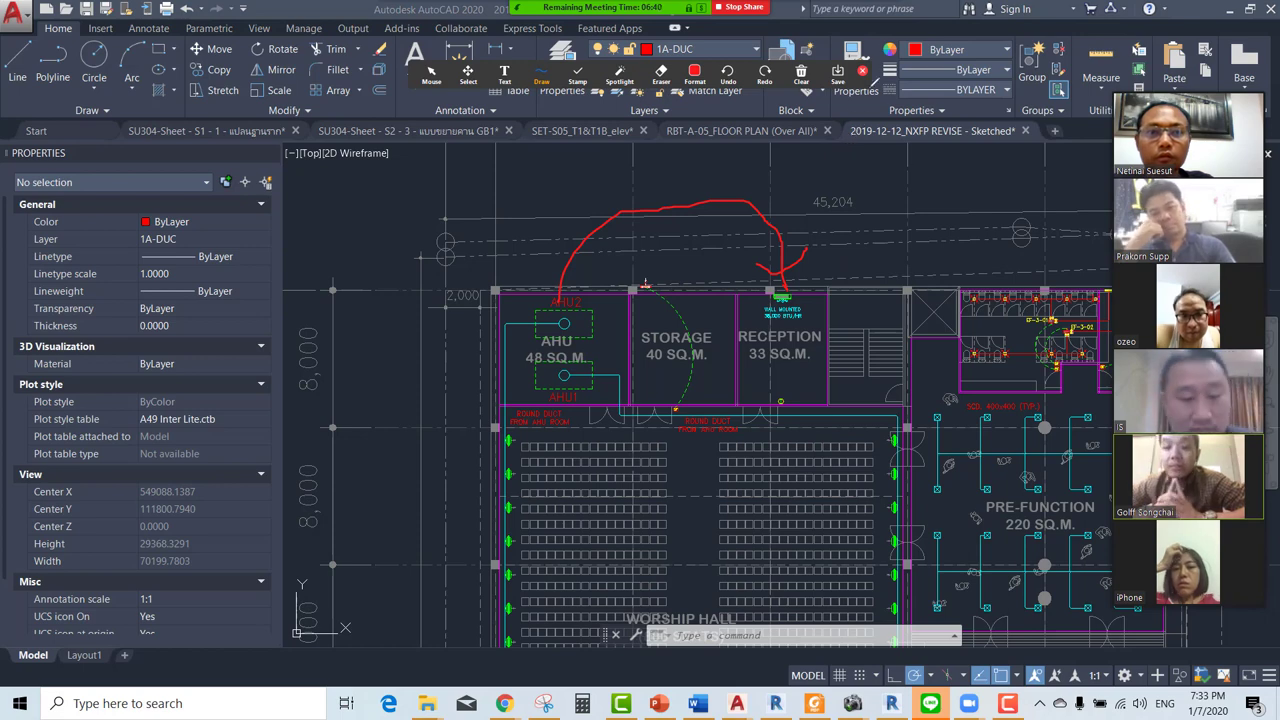
Leave Zoom annotation mode and select the AHU2 and AHU1 dashed outlines.
click(863, 71)
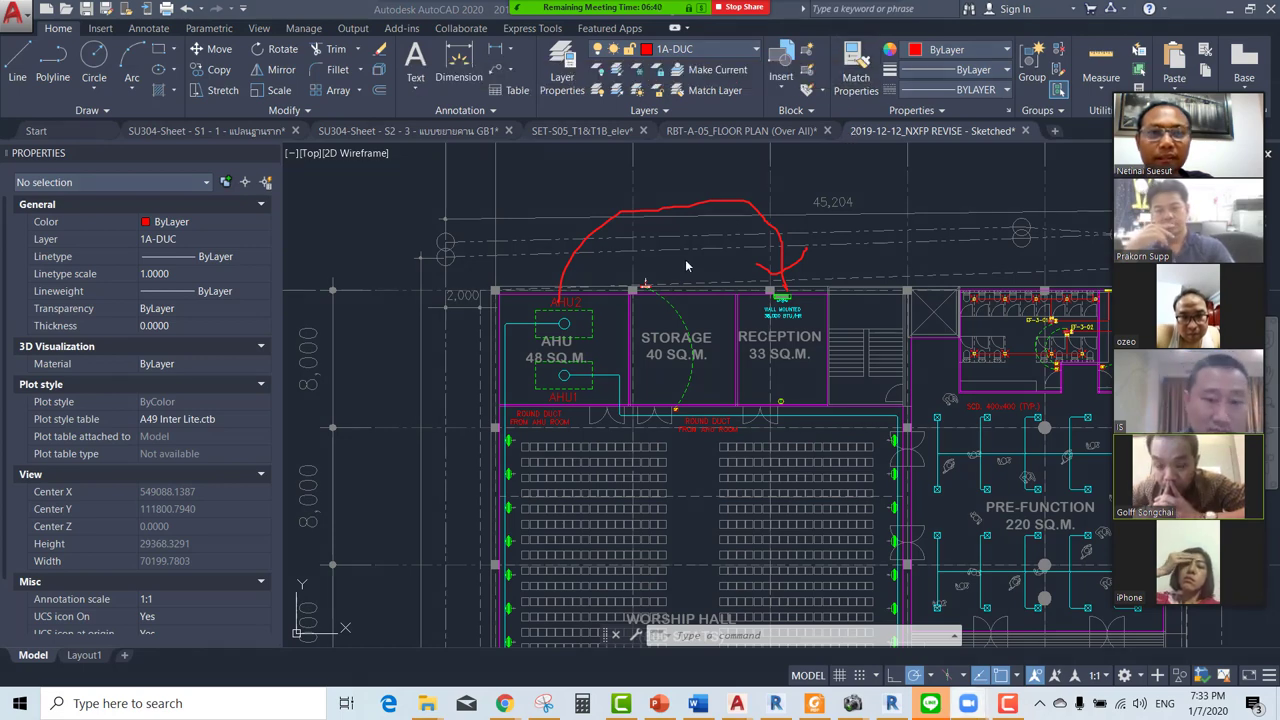
scroll(590, 340, up, 3)
scroll(540, 375, up, 3)
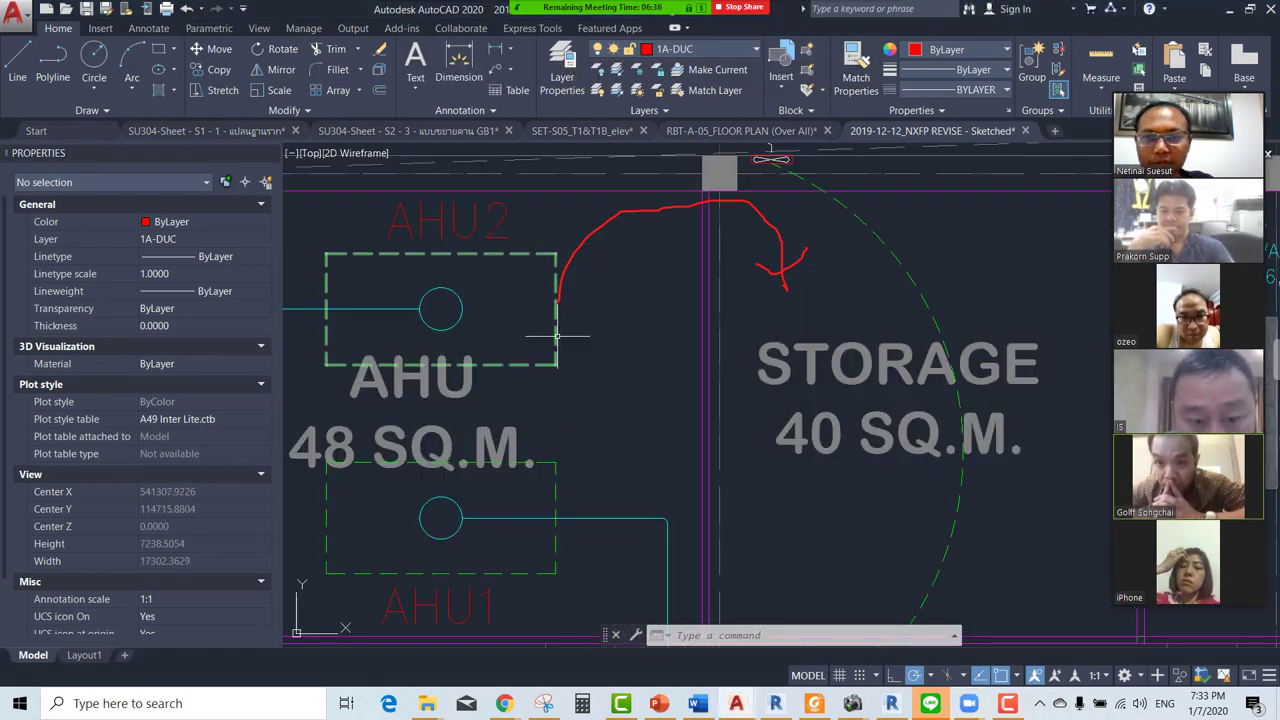
click(557, 338)
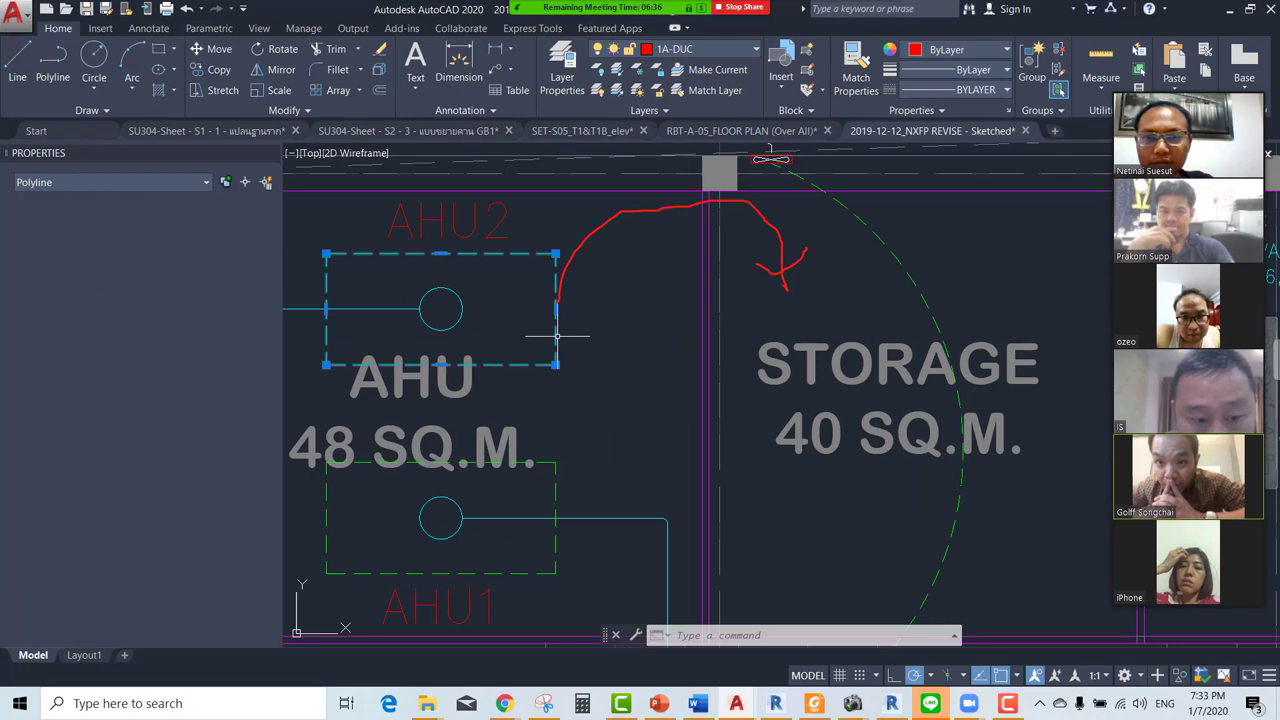
click(557, 468)
scroll(580, 400, down, 2)
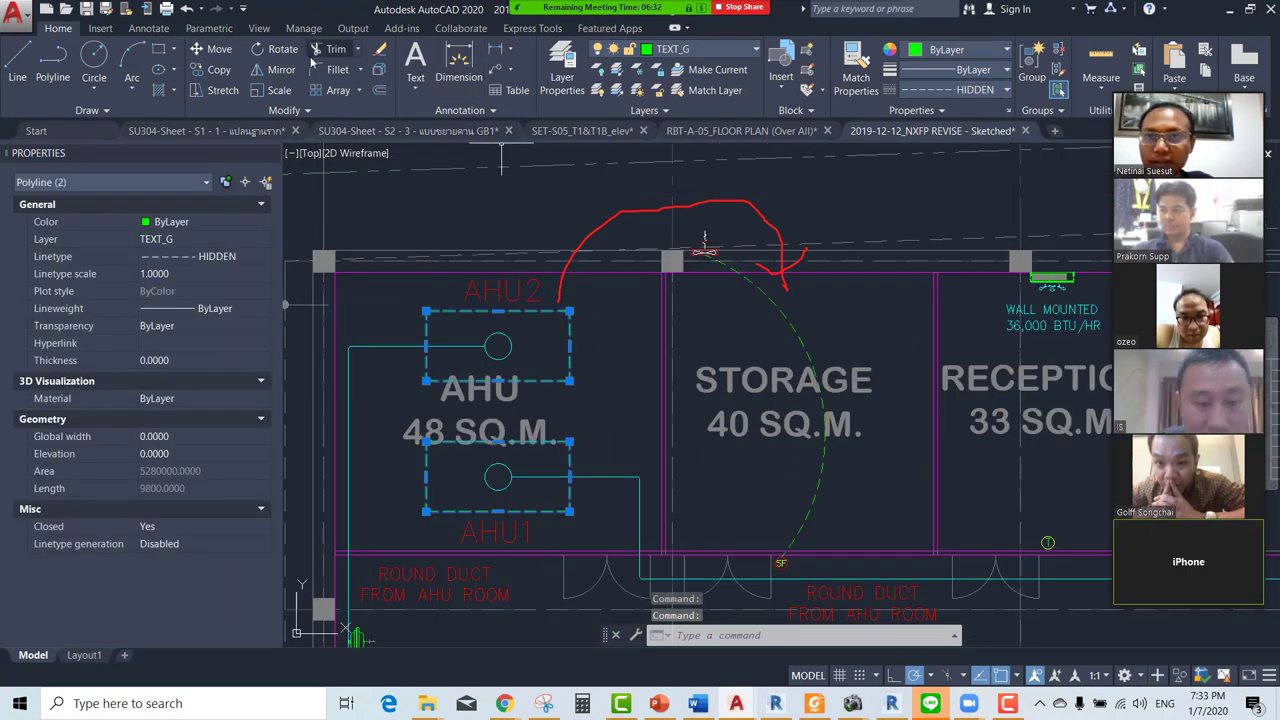
Copy both AHU outlines from the AHU circle base point into the Reception room.
click(219, 69)
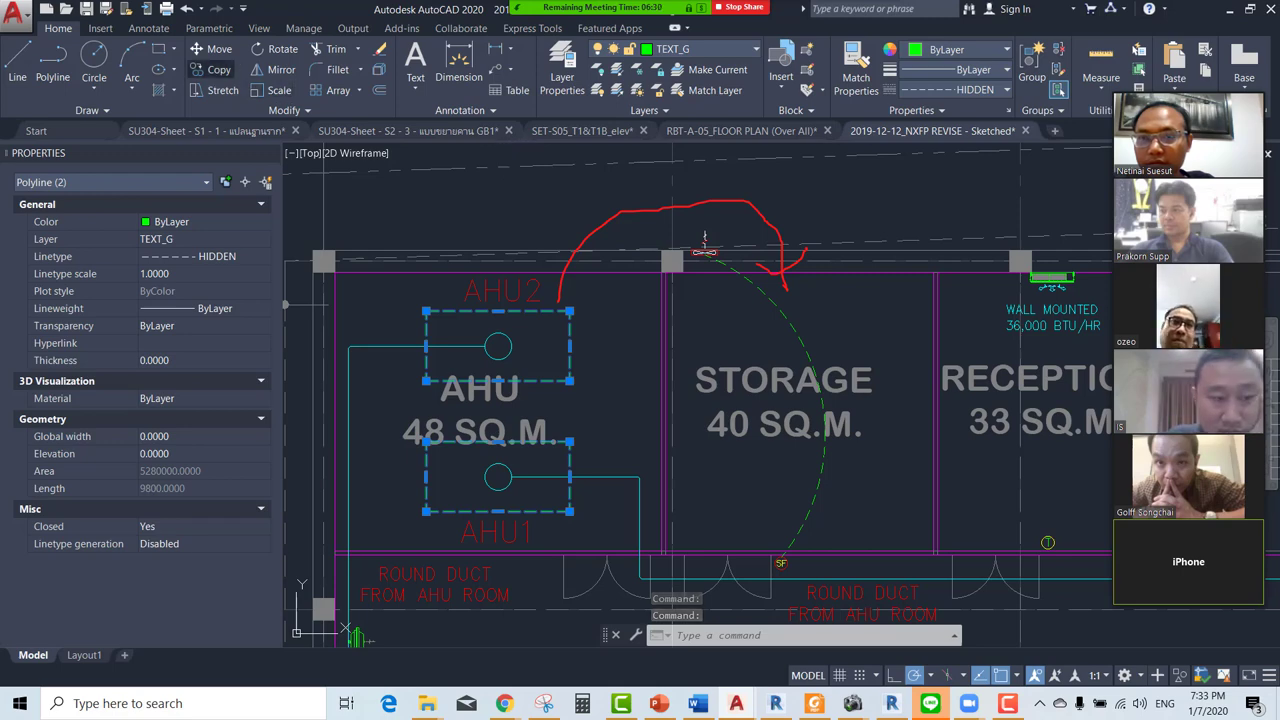
click(498, 346)
scroll(480, 336, down, 3)
scroll(676, 346, up, 2)
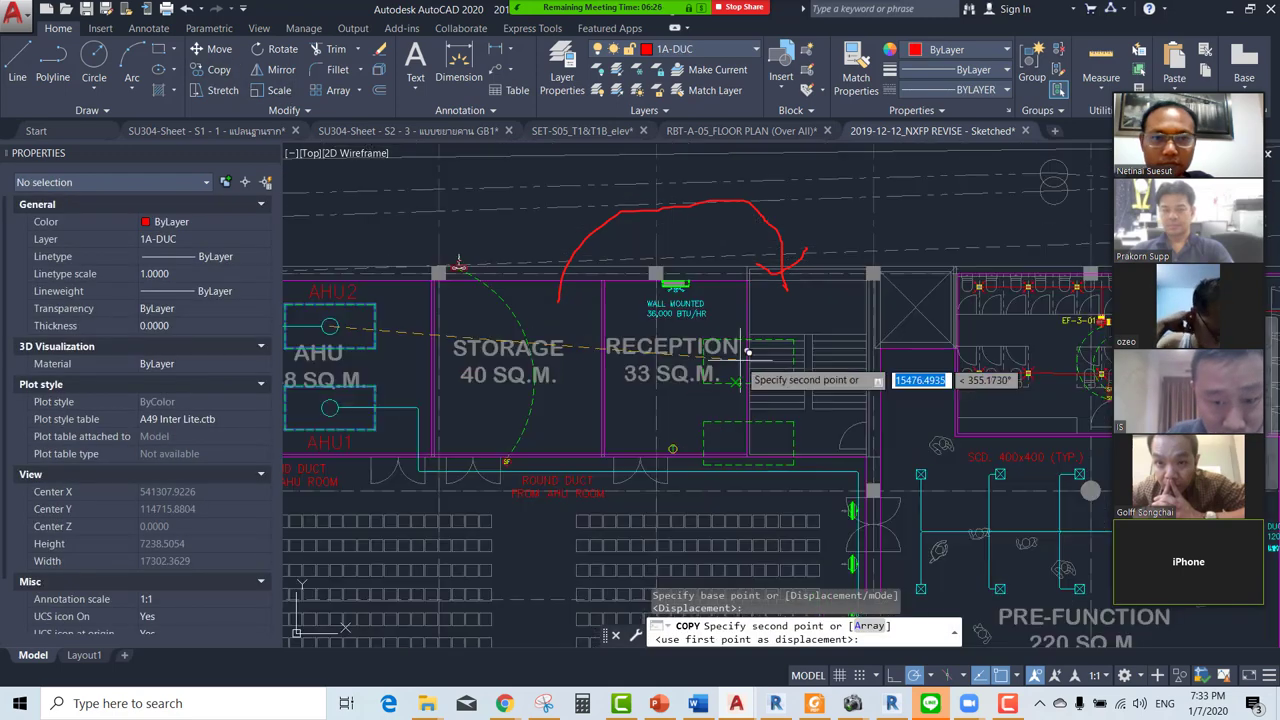
click(681, 326)
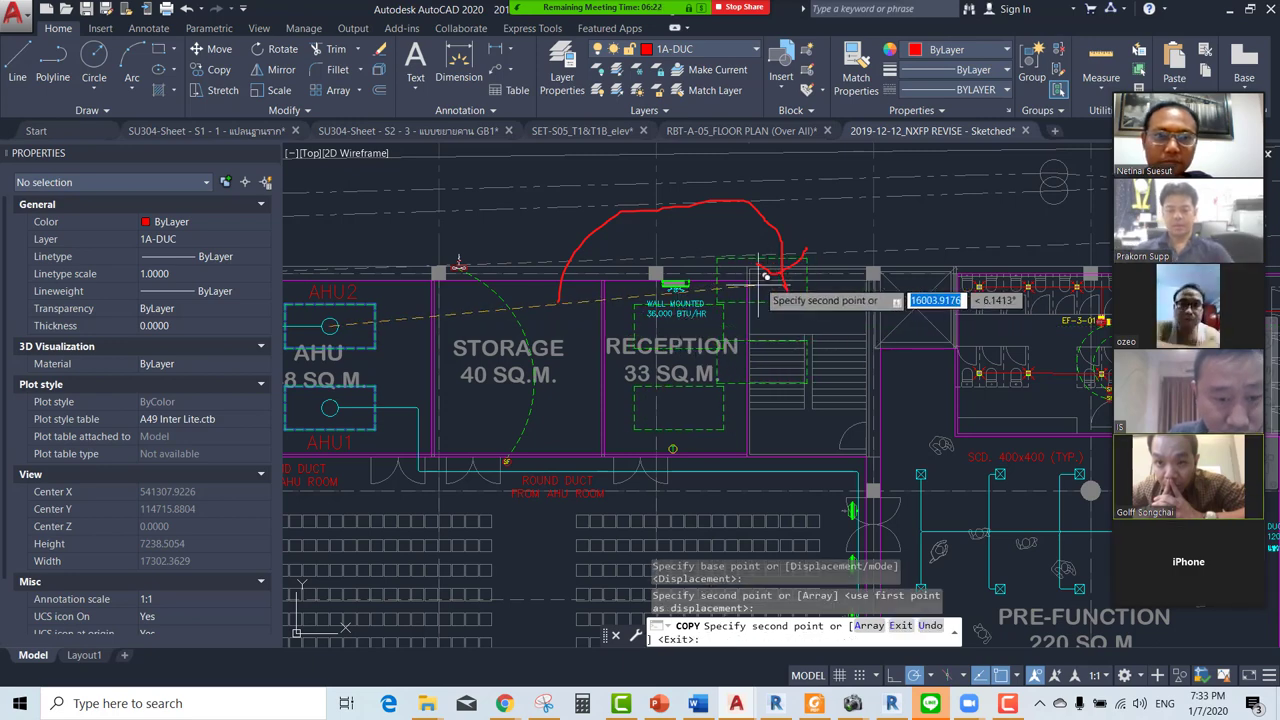
key(Escape)
scroll(750, 326, up, 2)
scroll(750, 326, up, 2)
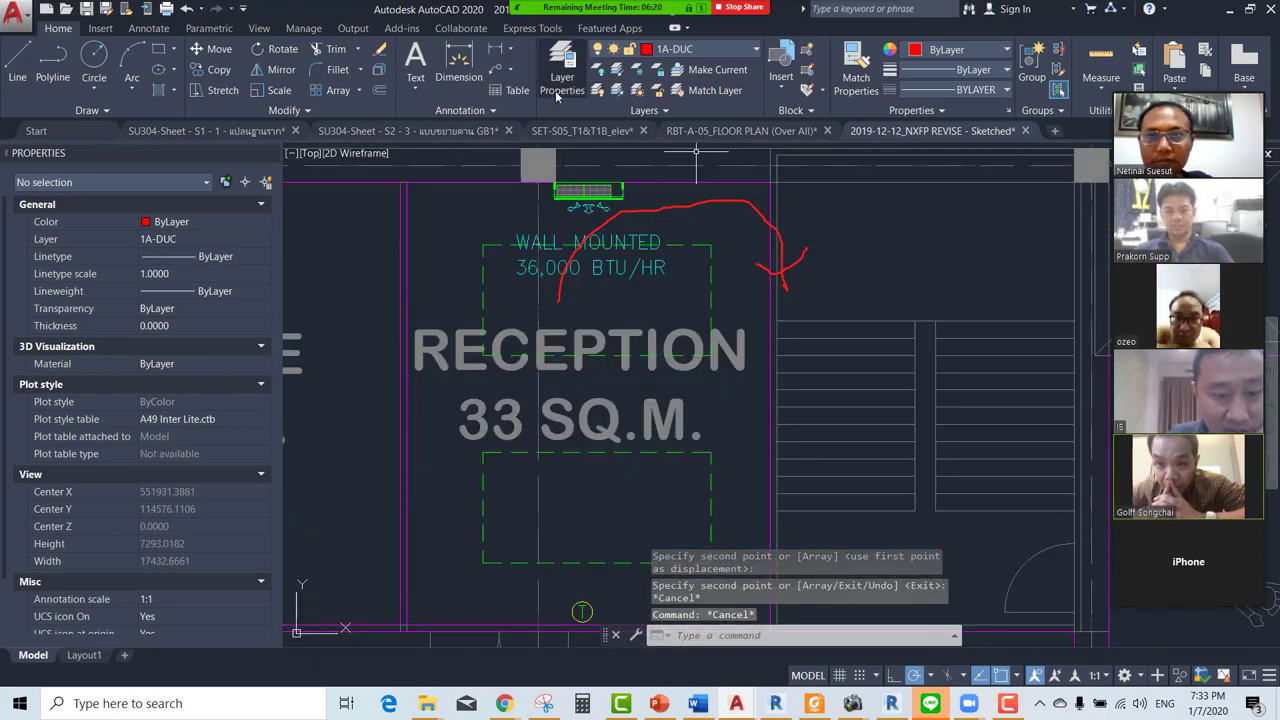
Add linear dimensions of 853 and 1,097 from the copied outline to the Reception walls.
click(494, 49)
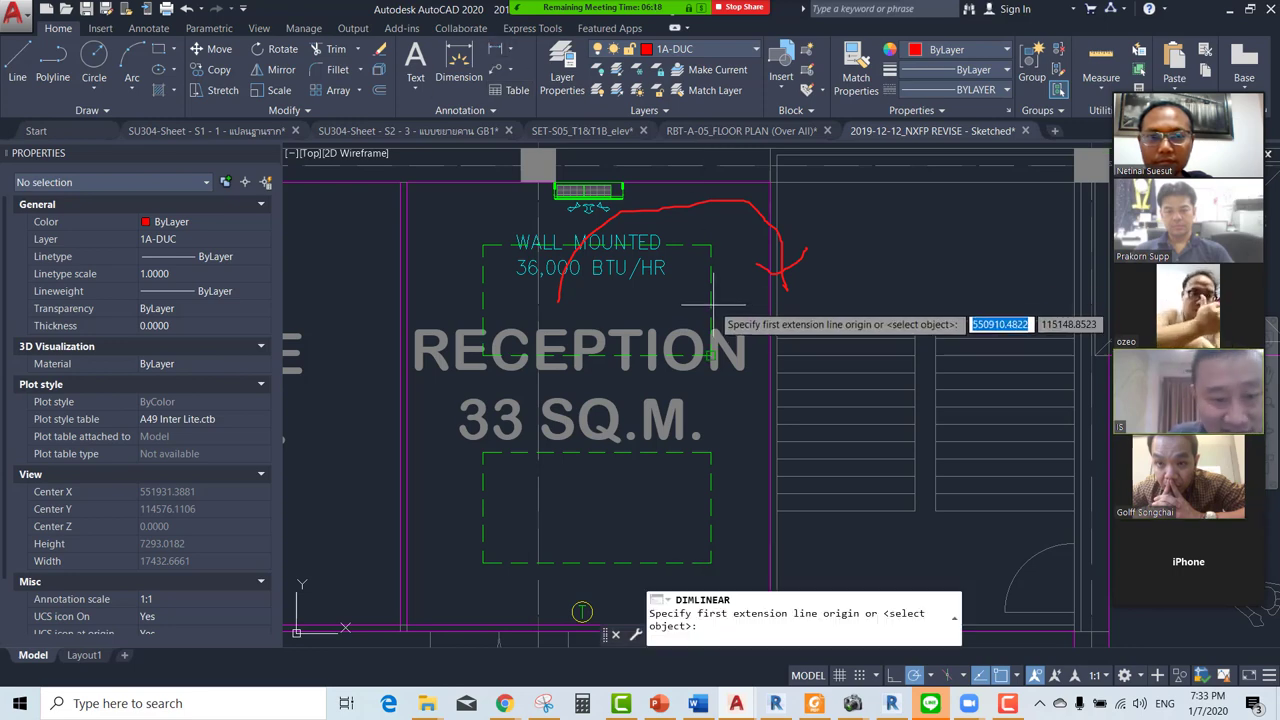
click(720, 301)
click(762, 310)
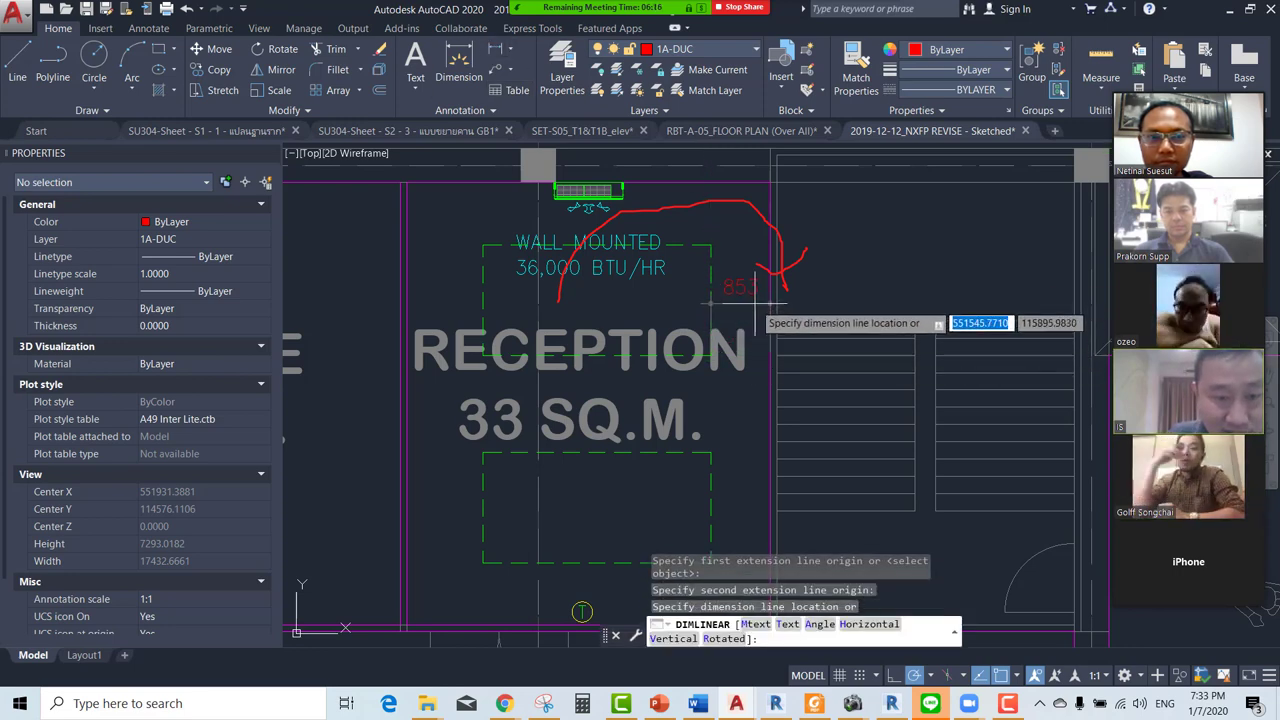
click(765, 300)
key(Return)
click(483, 350)
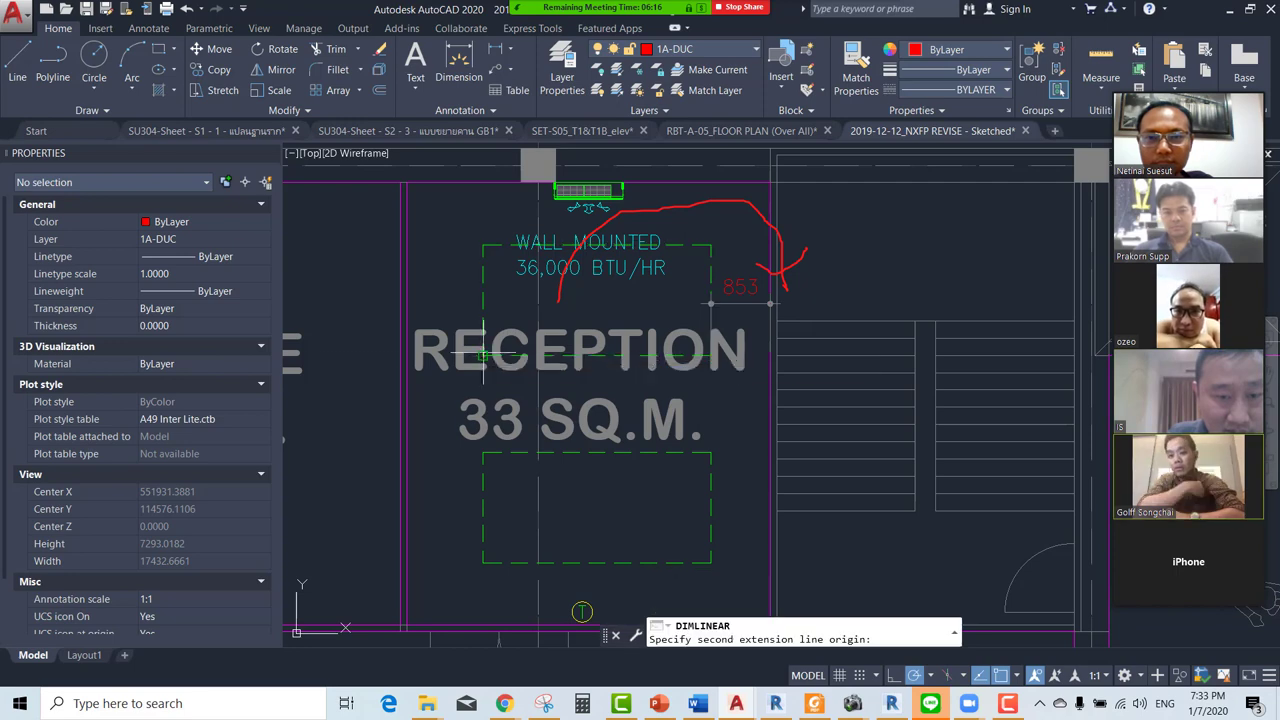
click(405, 358)
click(425, 306)
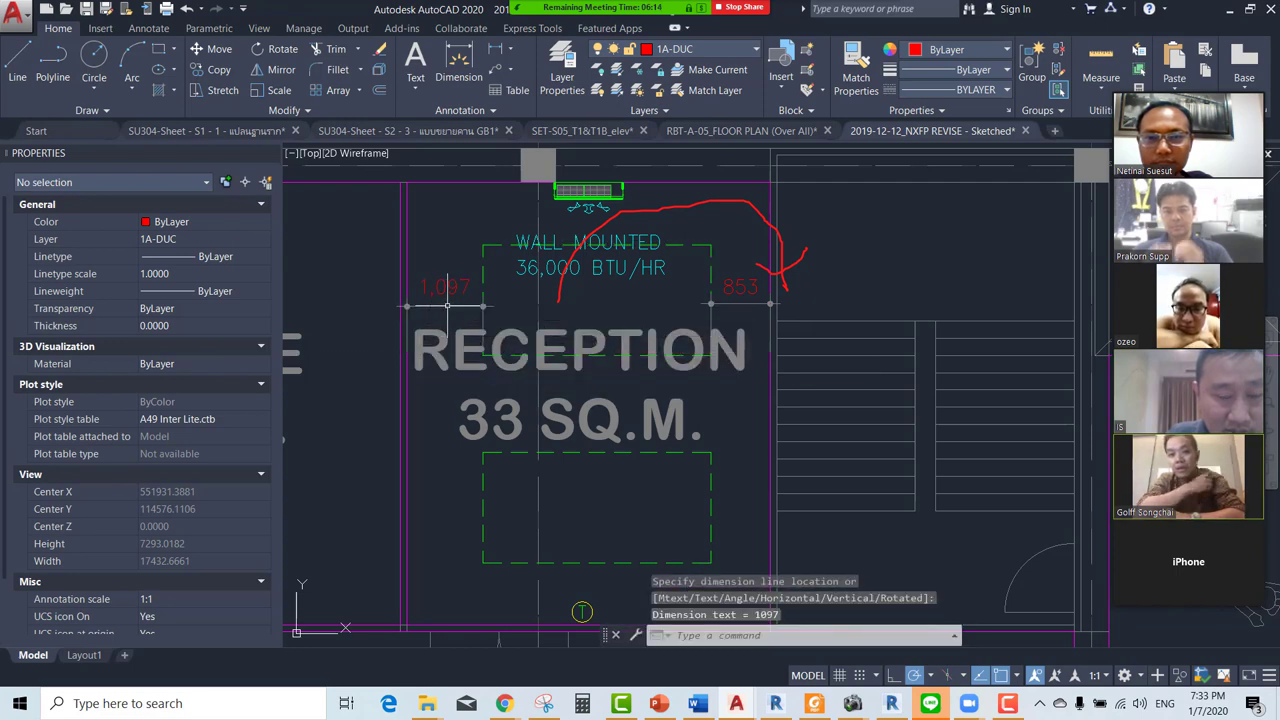
middle_drag(880, 353, 888, 353)
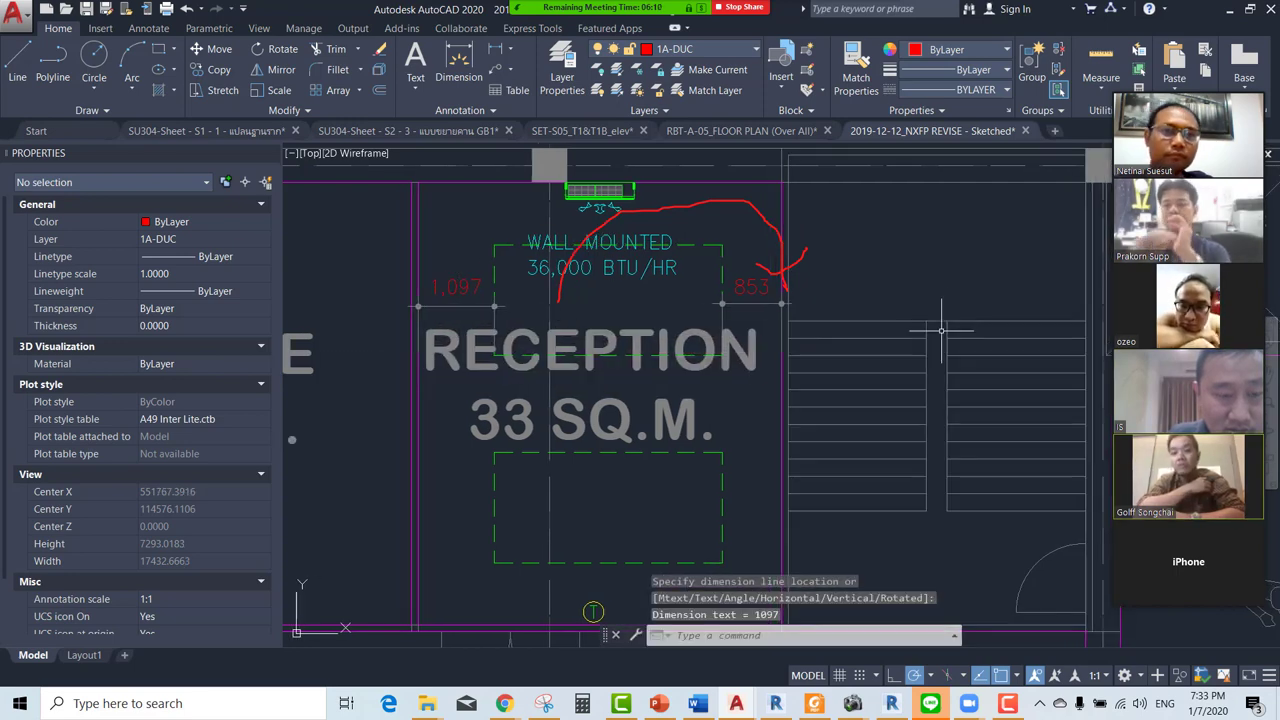
scroll(950, 305, down, 2)
middle_drag(950, 305, 910, 335)
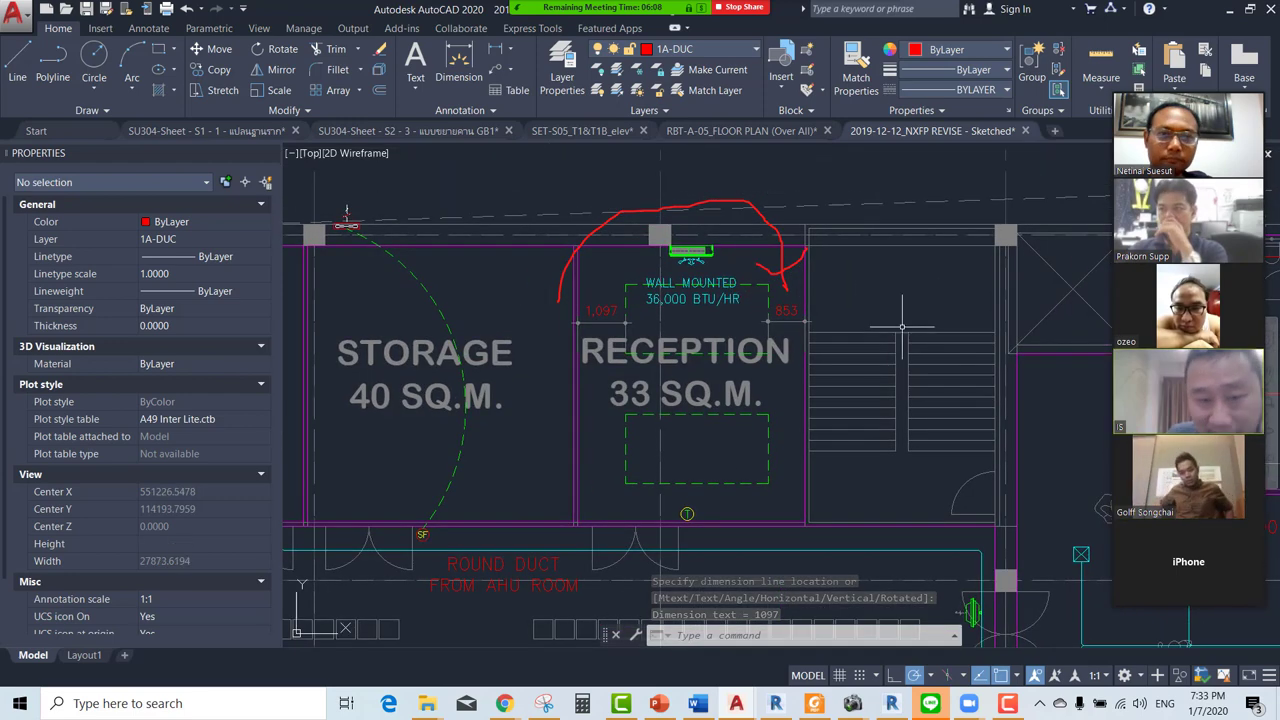
scroll(888, 327, up, 2)
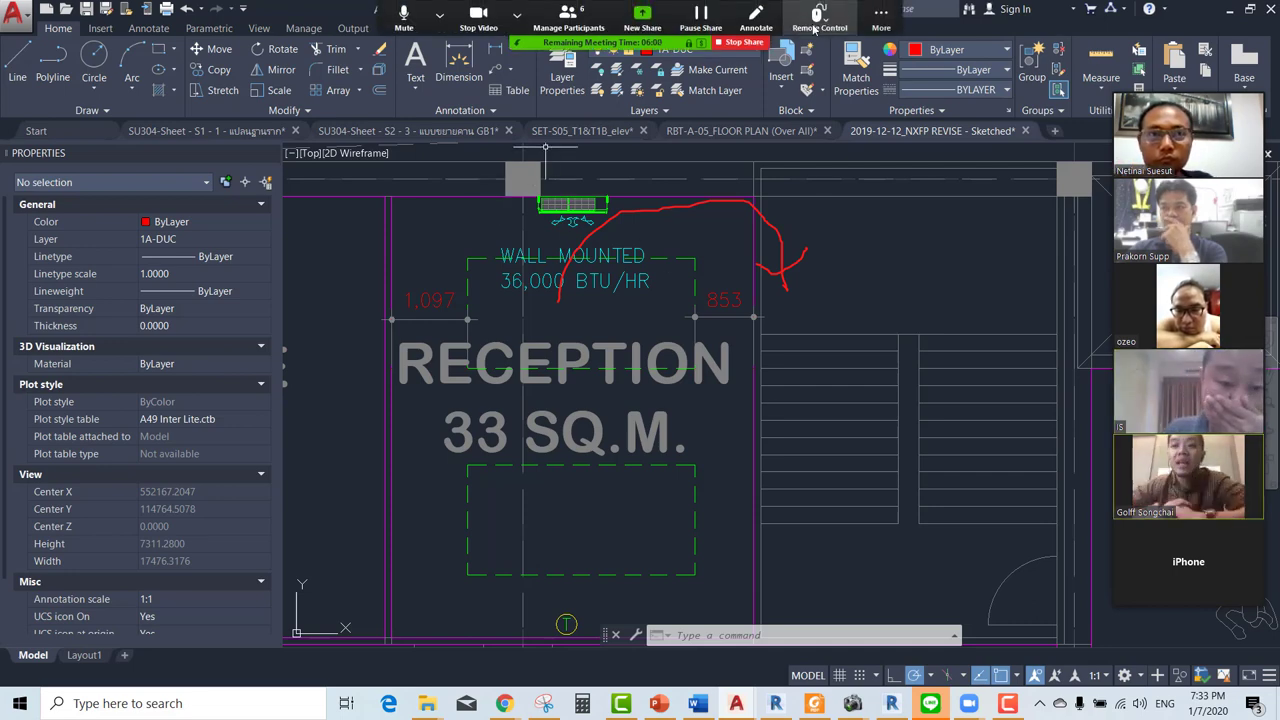
Bring back Zoom's annotation toolbar through the More menu.
click(881, 14)
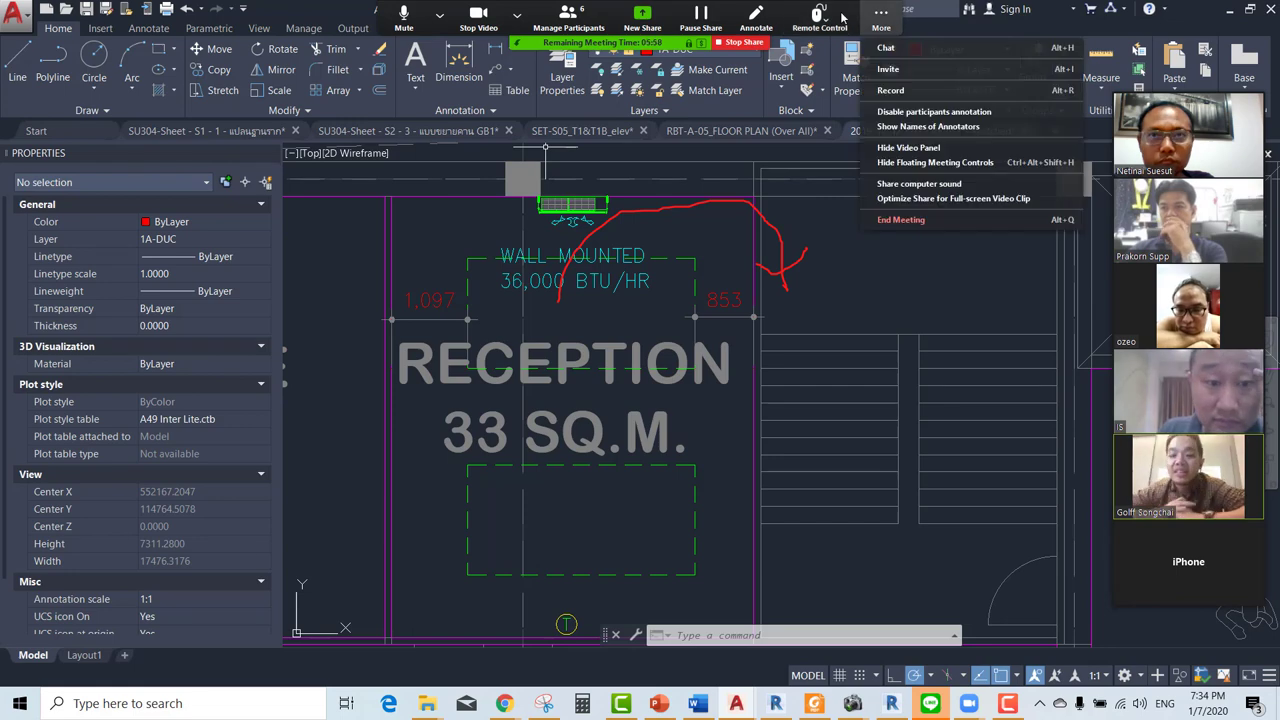
click(874, 24)
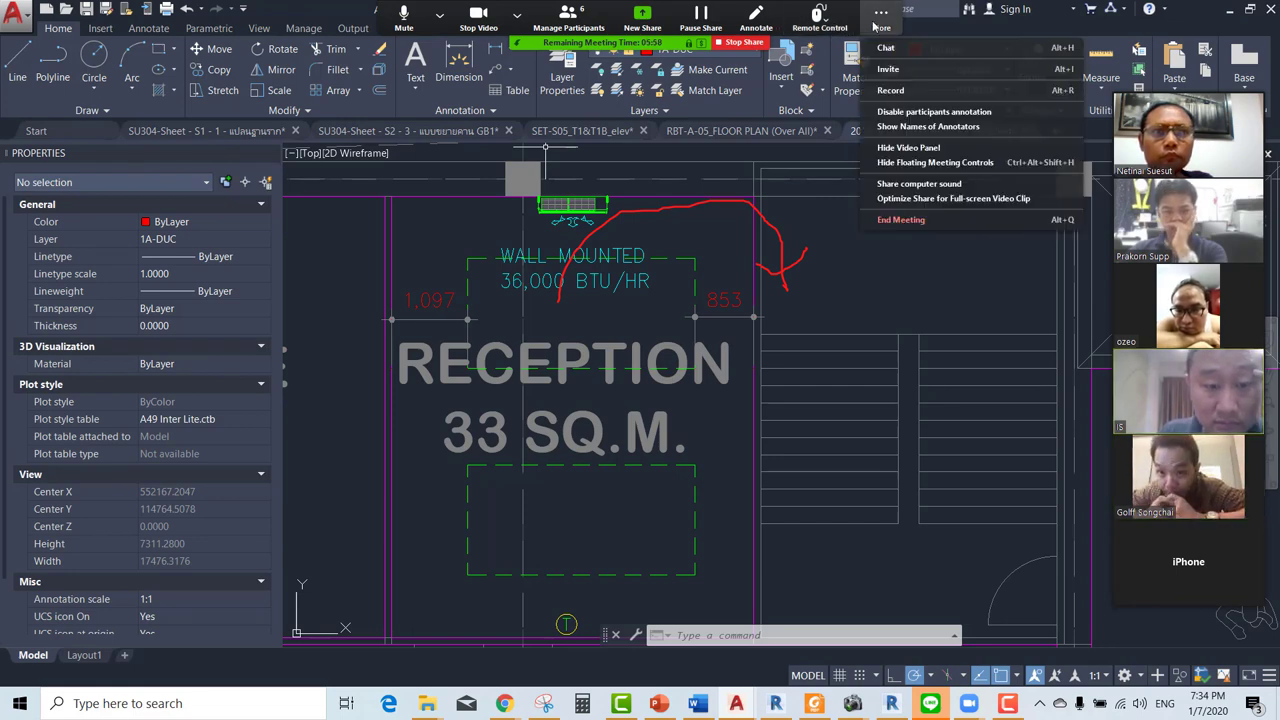
click(756, 16)
Look over the Clear and Format dropdowns, leaving the red sketch marks intact.
click(802, 72)
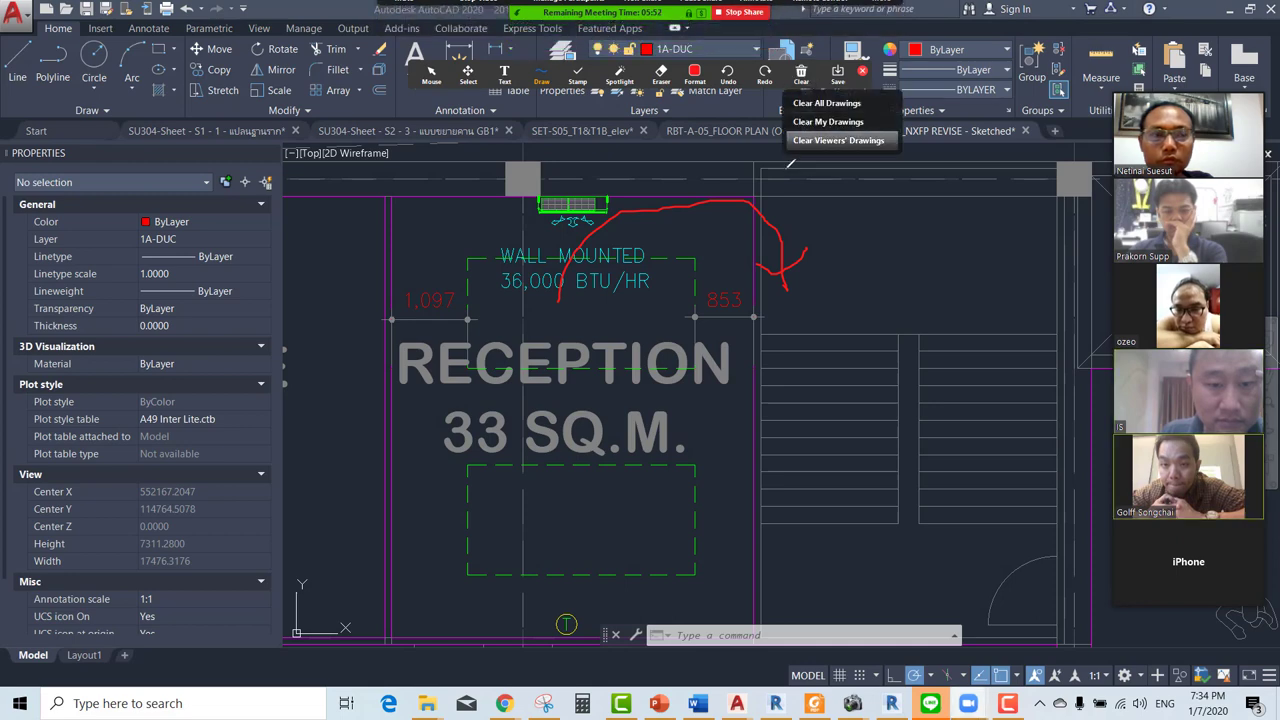
click(694, 72)
click(694, 72)
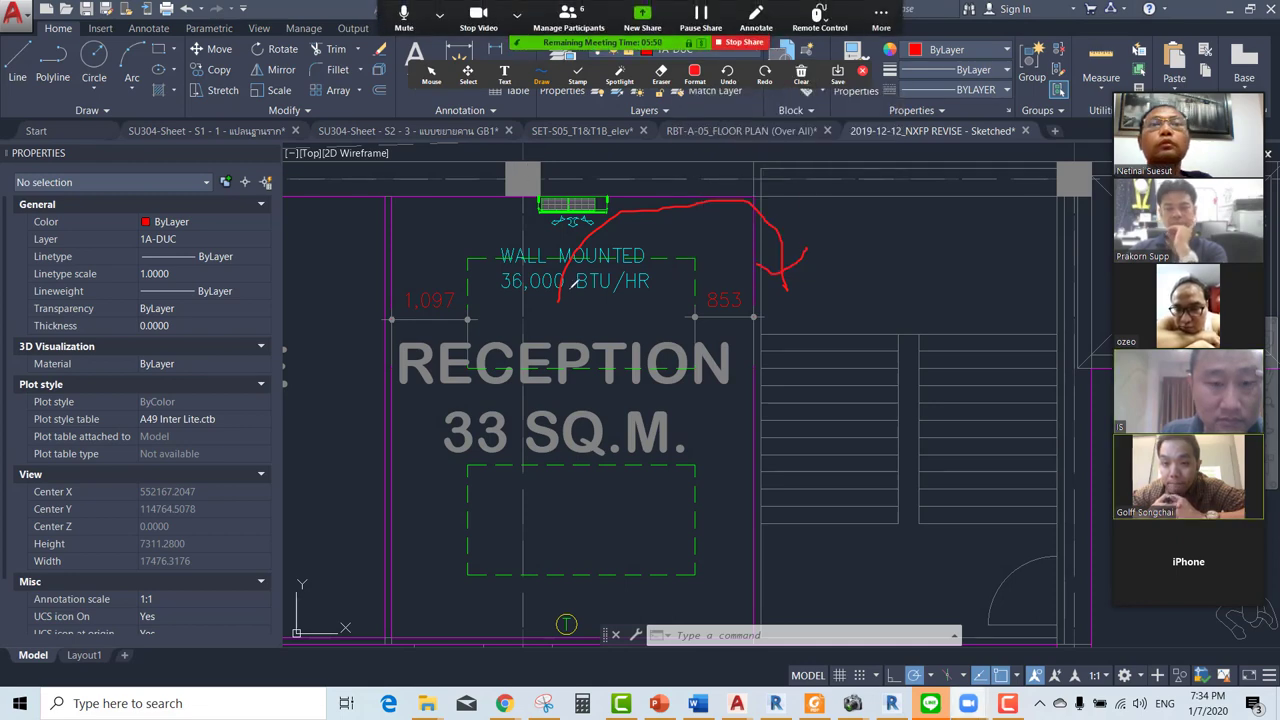
click(801, 72)
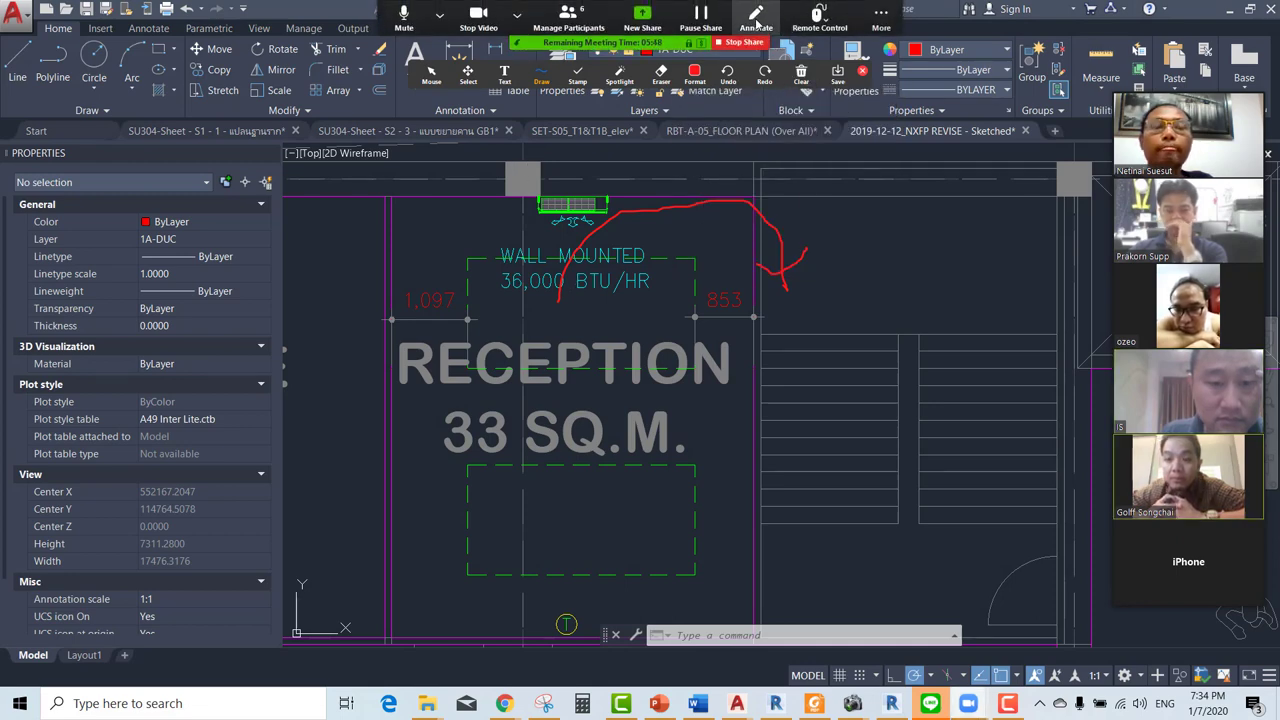
click(802, 72)
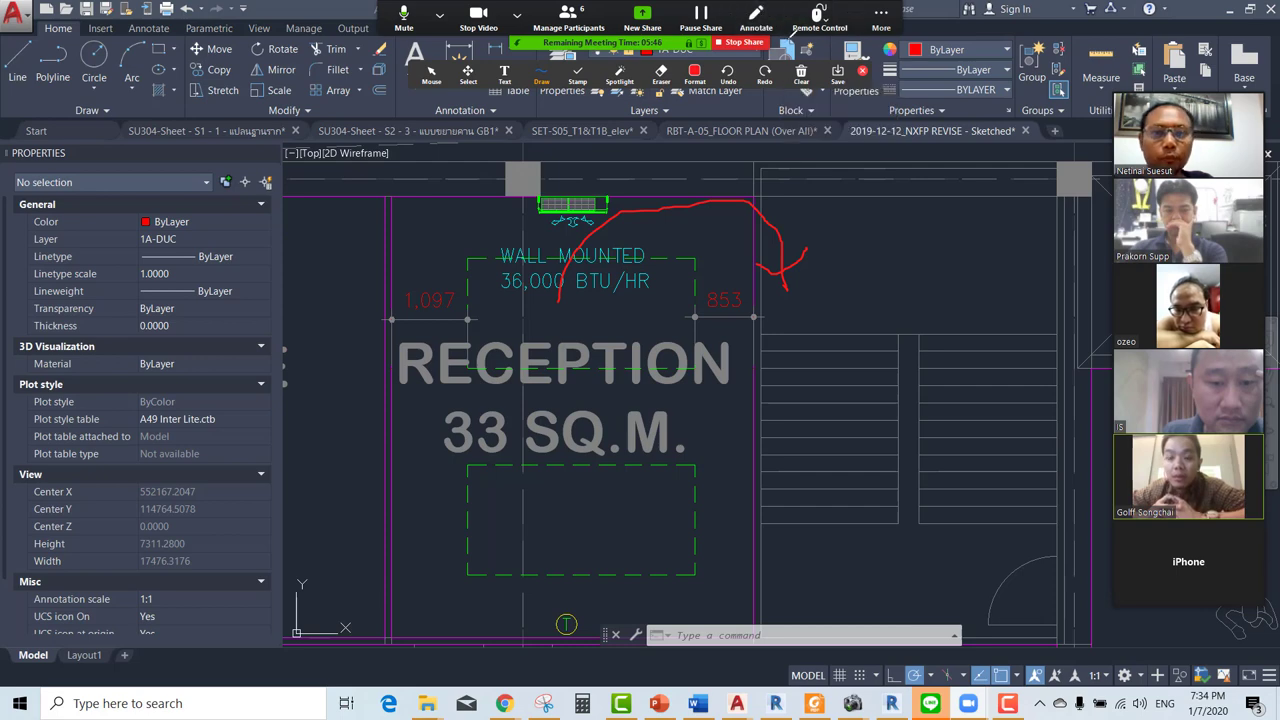
click(802, 72)
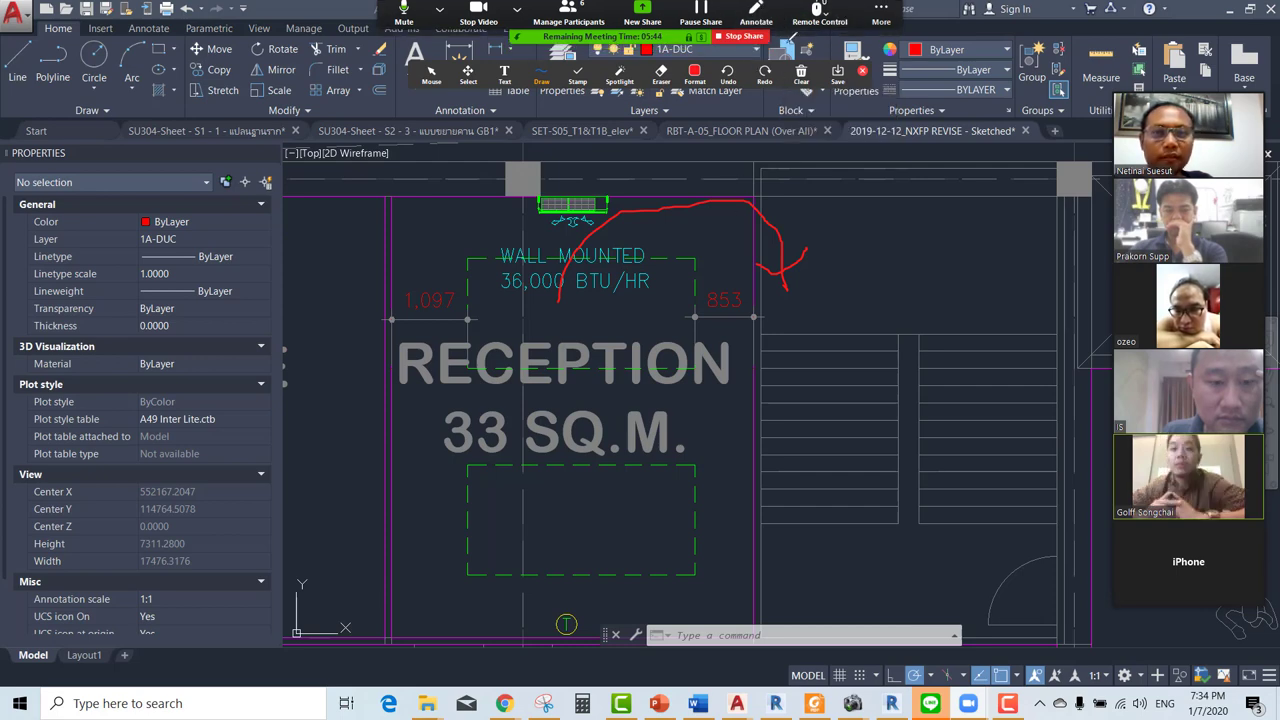
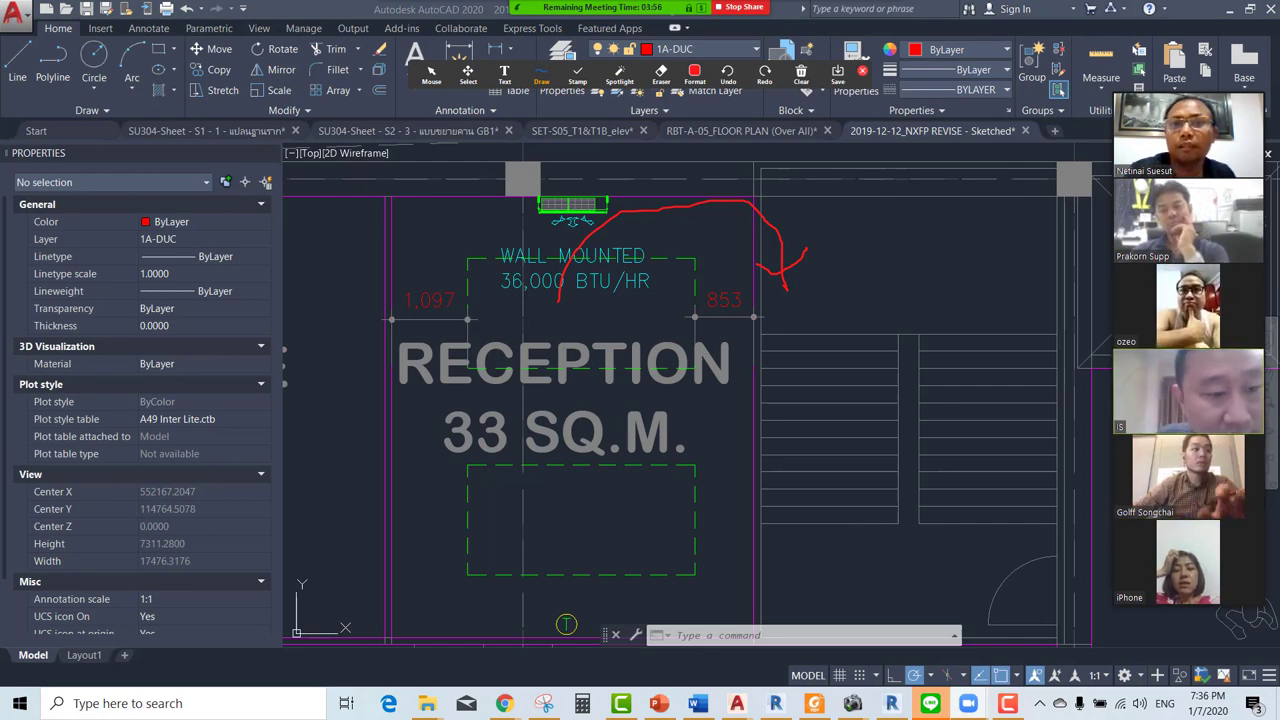
Clear all red freehand drawings and close the Zoom annotation toolbar.
click(800, 76)
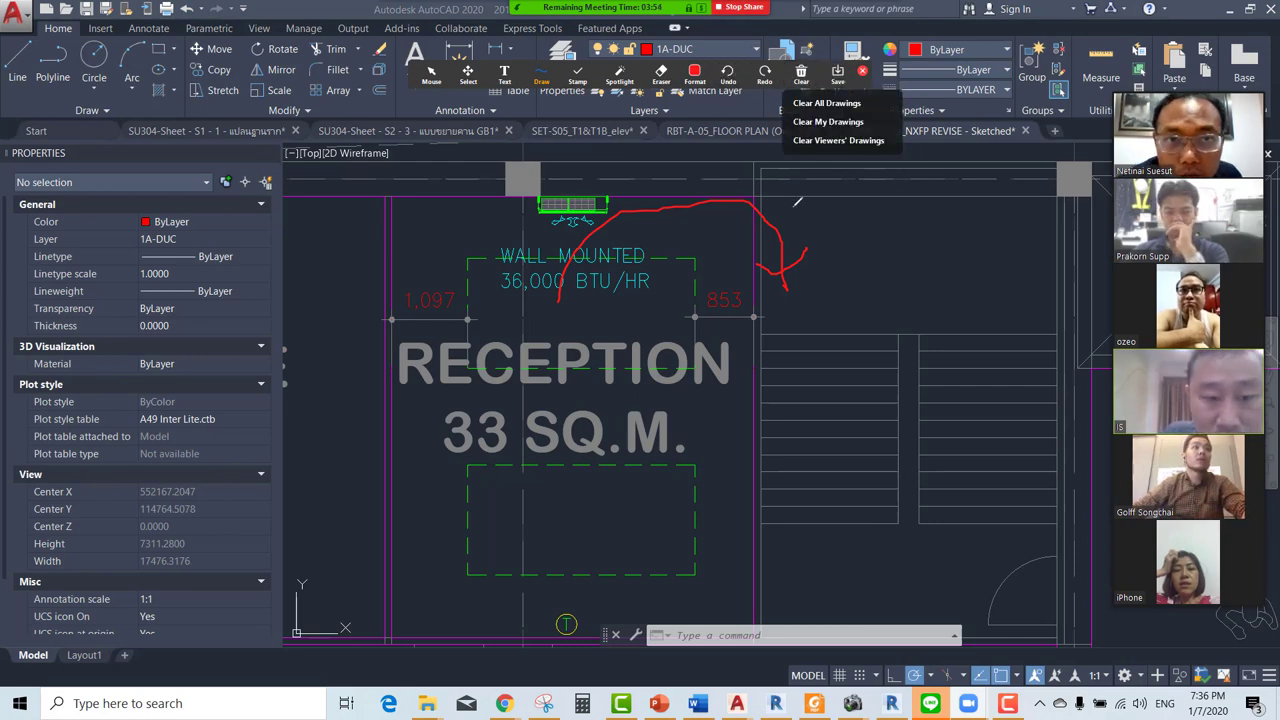
click(830, 103)
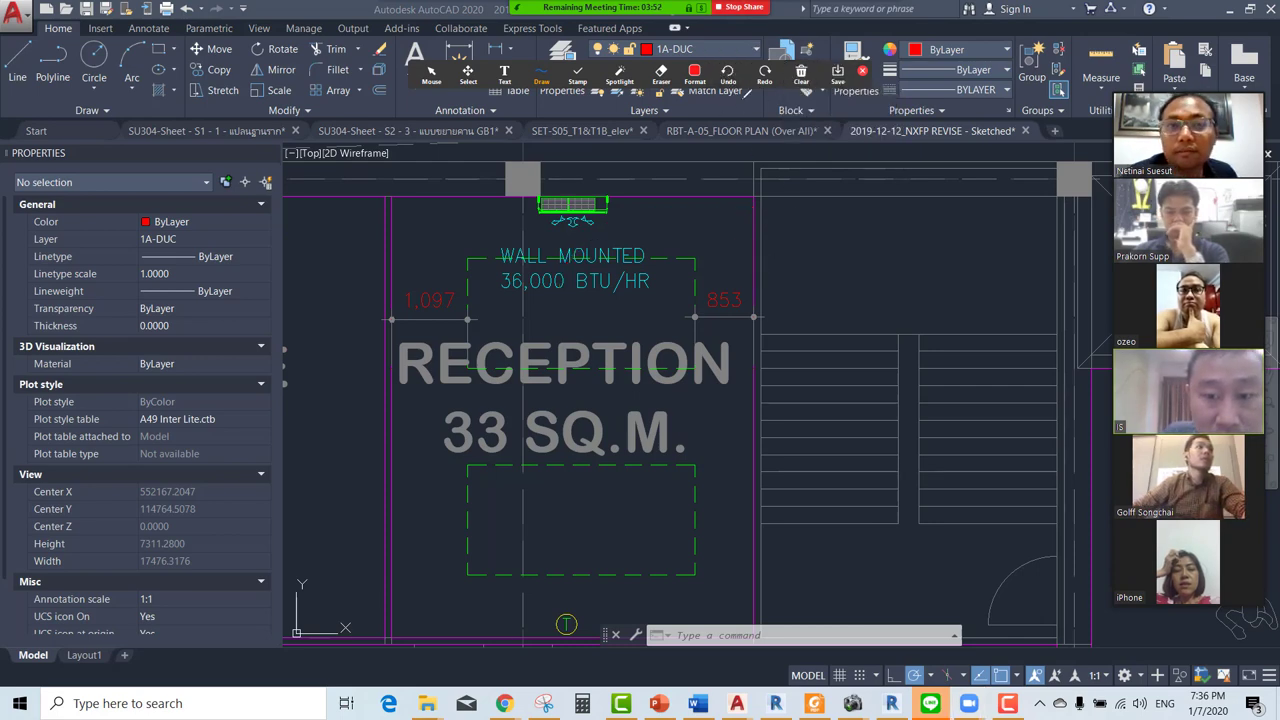
click(800, 76)
click(863, 70)
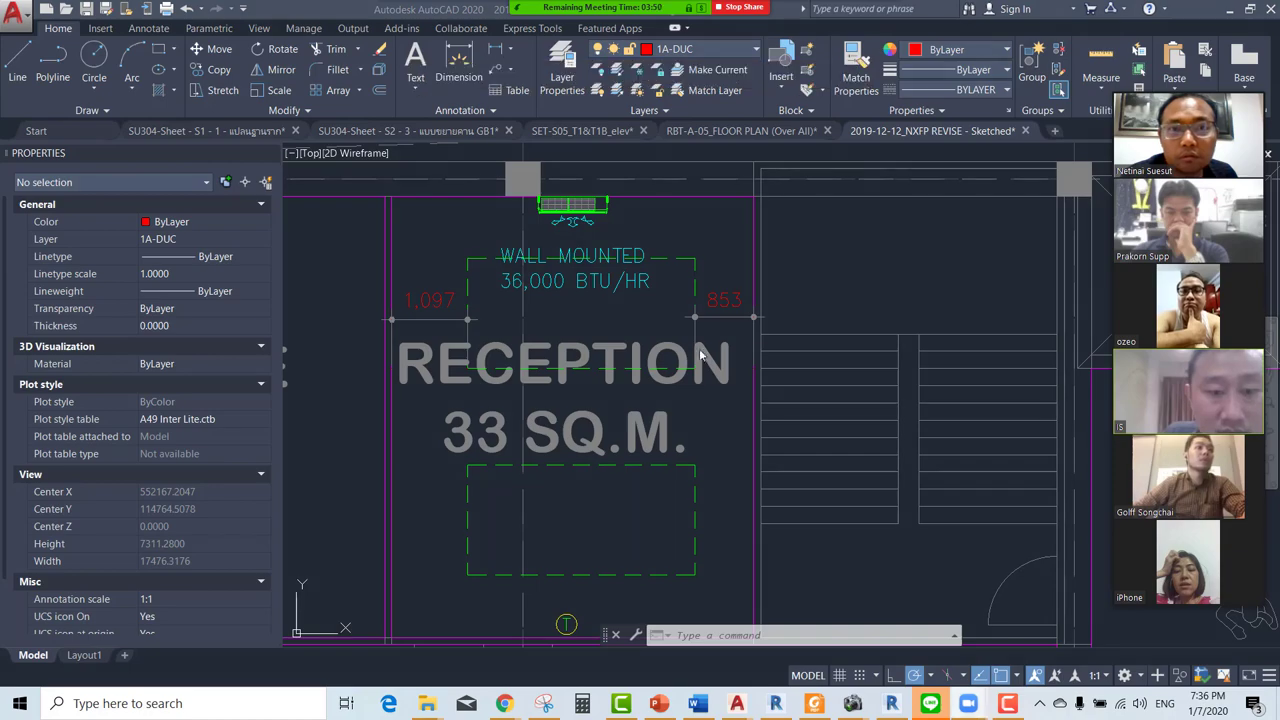
Zoom out and pan to bring the floor plans toward the centre.
scroll(699, 348, down, 5)
scroll(740, 370, down, 5)
scroll(783, 395, down, 2)
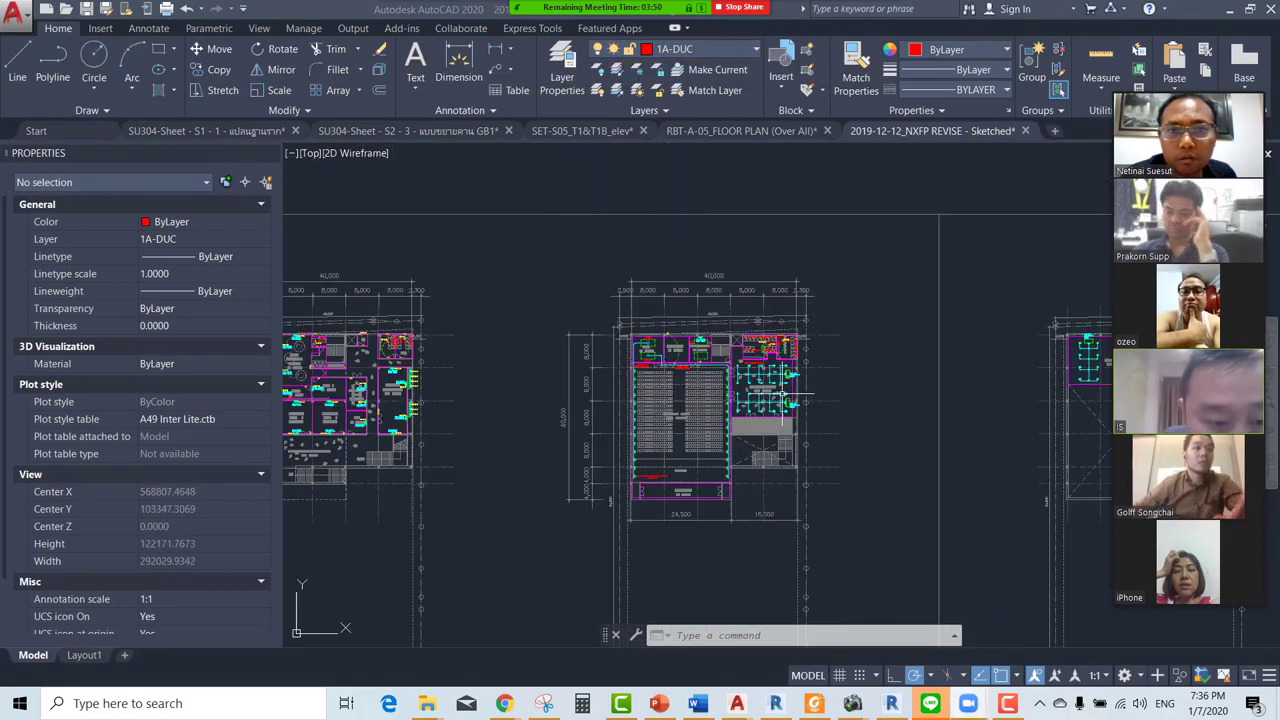
middle_drag(829, 397, 709, 357)
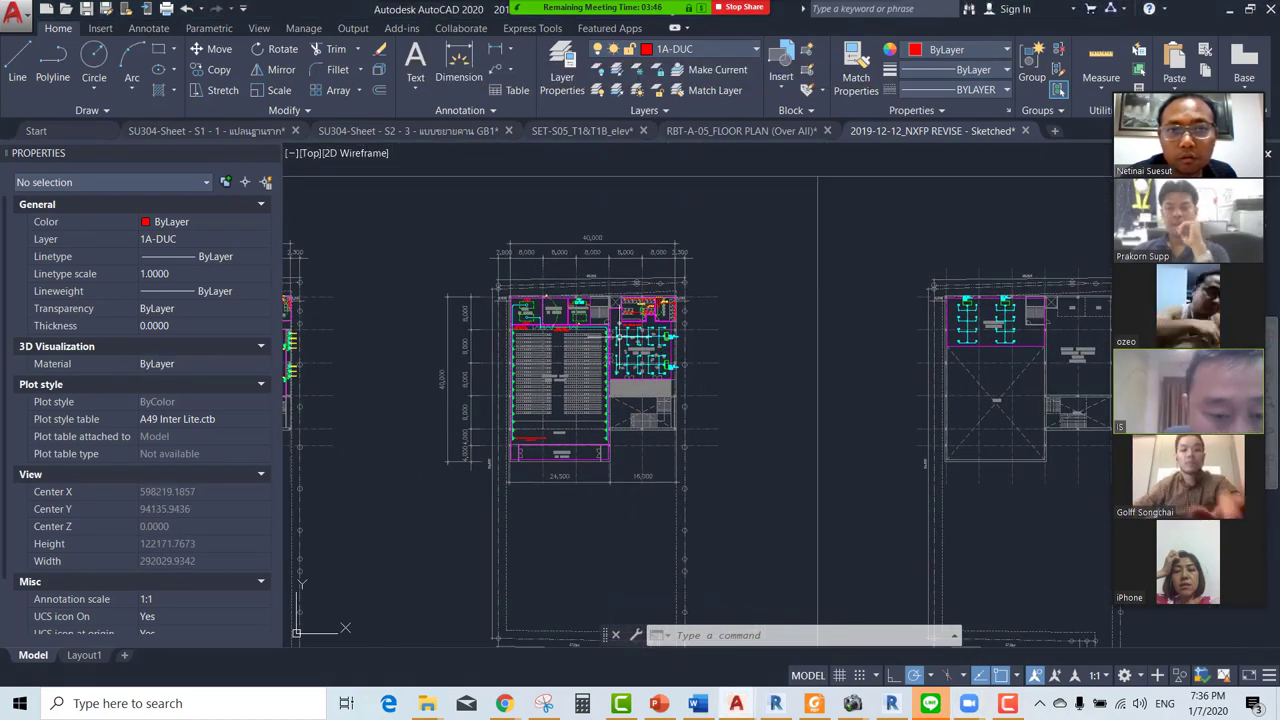
scroll(640, 350, up, 5)
scroll(662, 355, up, 3)
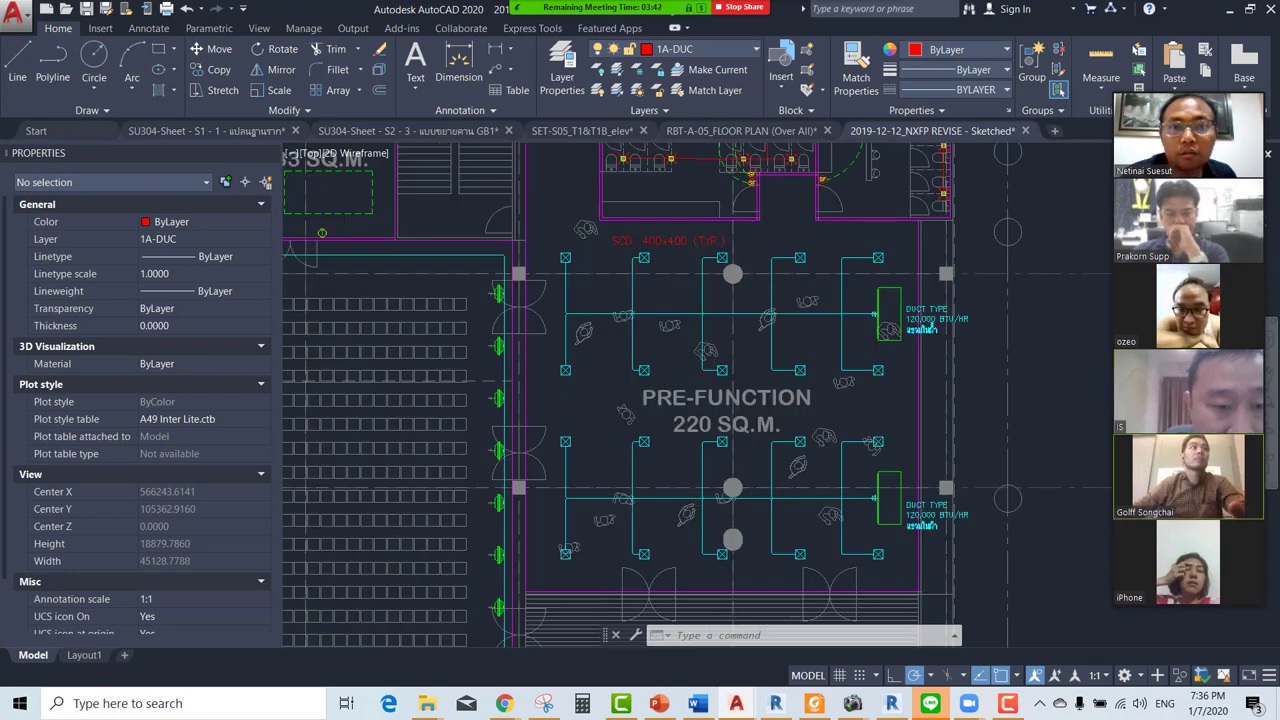
scroll(985, 390, down, 2)
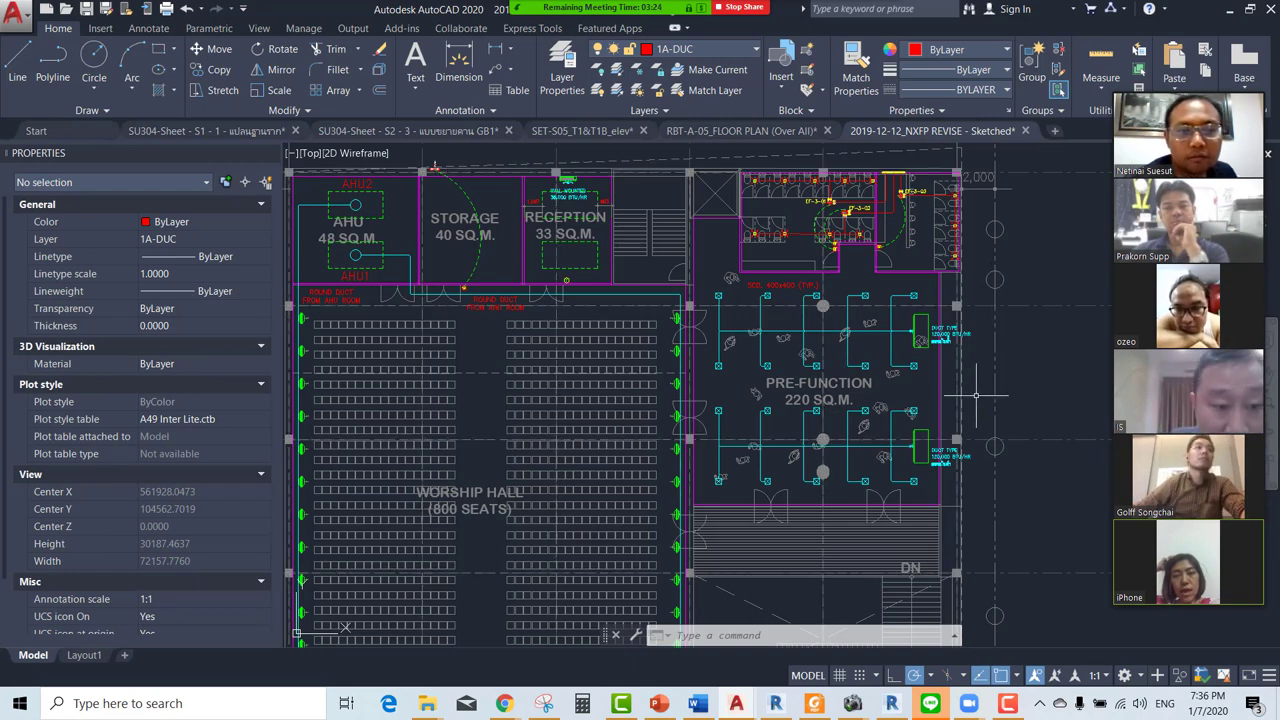
Re-centre the view so both dimensioned floor plans show side by side.
scroll(976, 396, down, 3)
scroll(978, 390, down, 2)
middle_drag(847, 375, 590, 353)
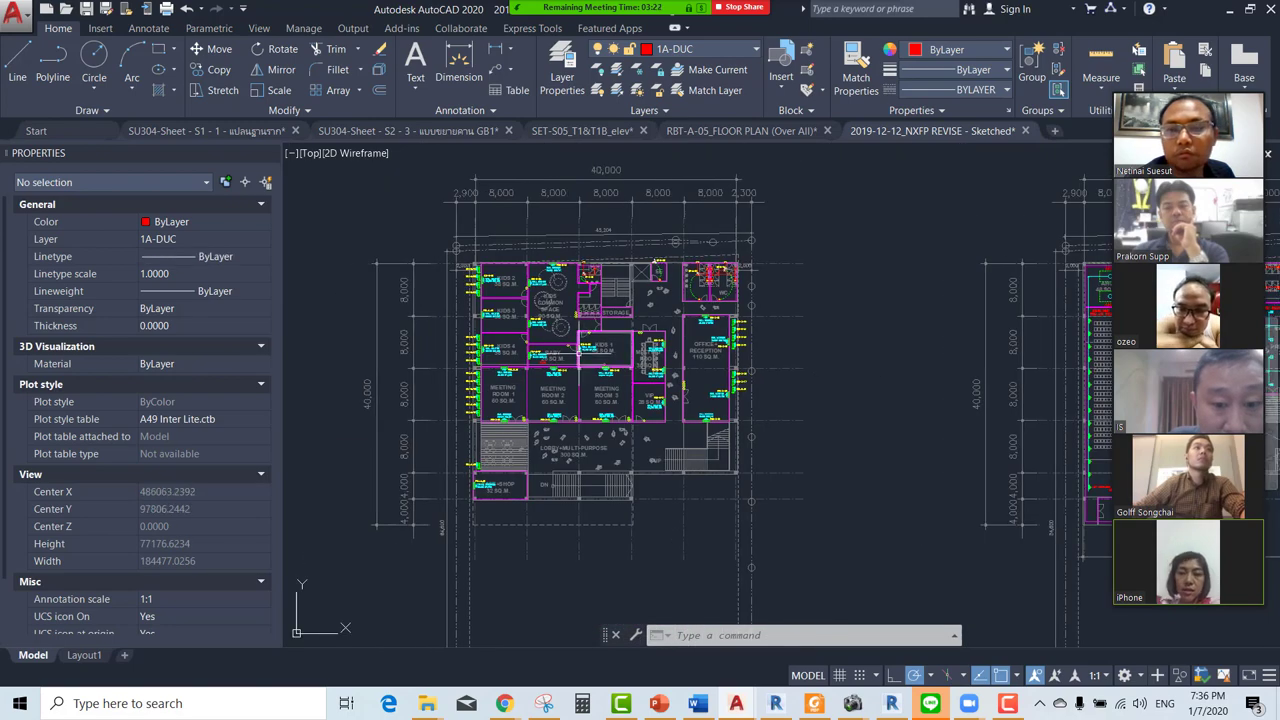
scroll(579, 352, up, 4)
scroll(705, 356, down, 2)
middle_drag(725, 345, 741, 372)
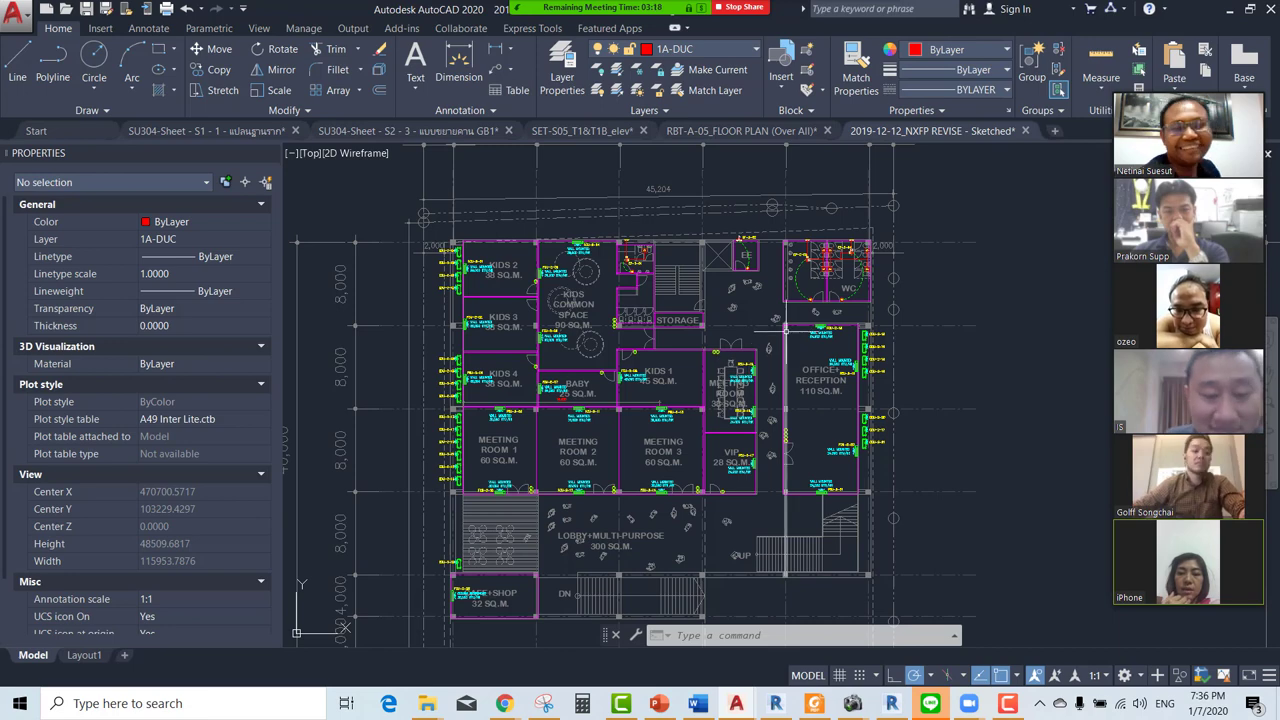
scroll(800, 340, down, 2)
middle_drag(900, 364, 771, 377)
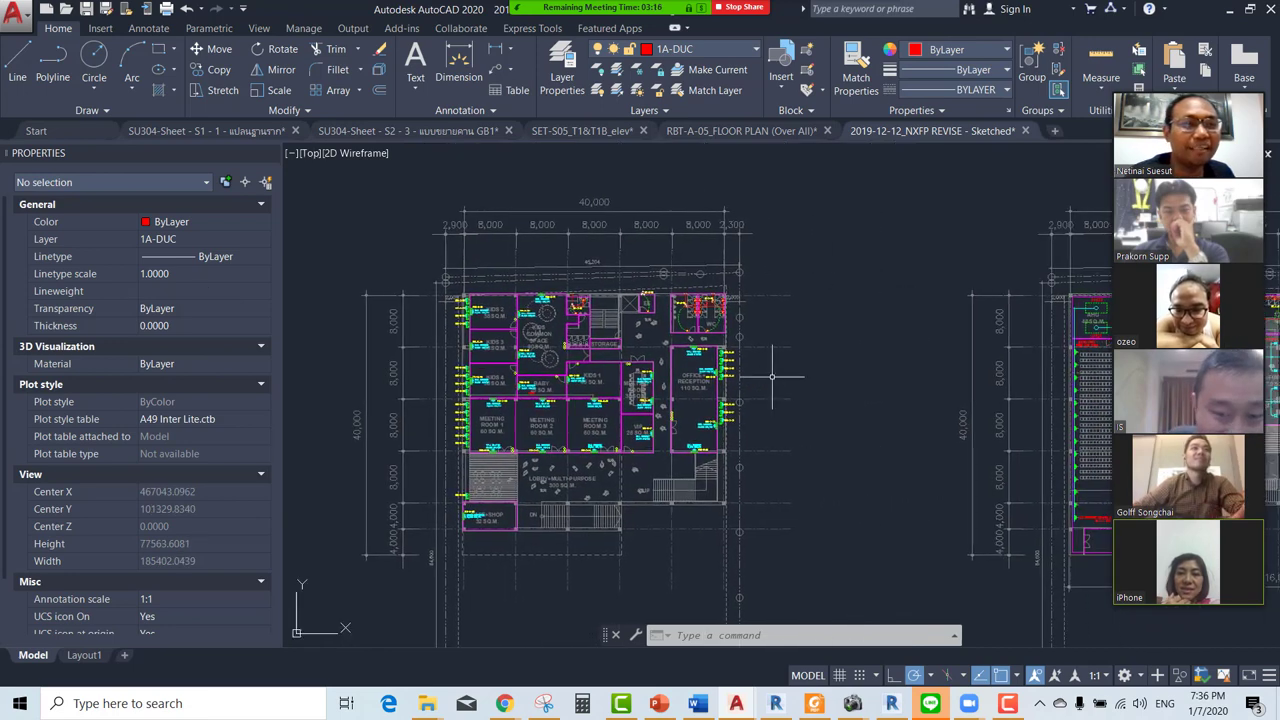
scroll(700, 366, down, 2)
middle_drag(689, 366, 680, 371)
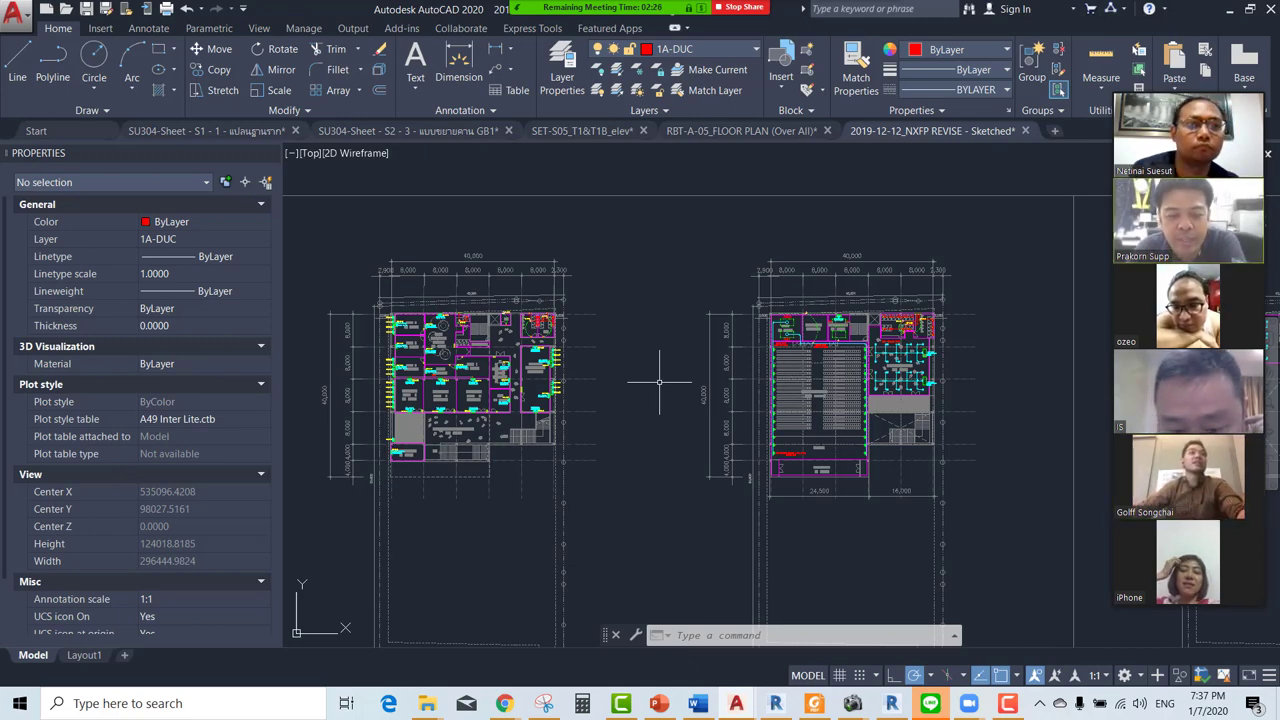
Reposition and zoom the view over the sheet frames of the parking plan.
scroll(481, 368, up, 2)
mouse_move(481, 368)
middle_down()
mouse_move(614, 380)
mouse_move(806, 334)
middle_up()
scroll(614, 380, down, 5)
scroll(806, 334, up, 6)
scroll(760, 340, up, 4)
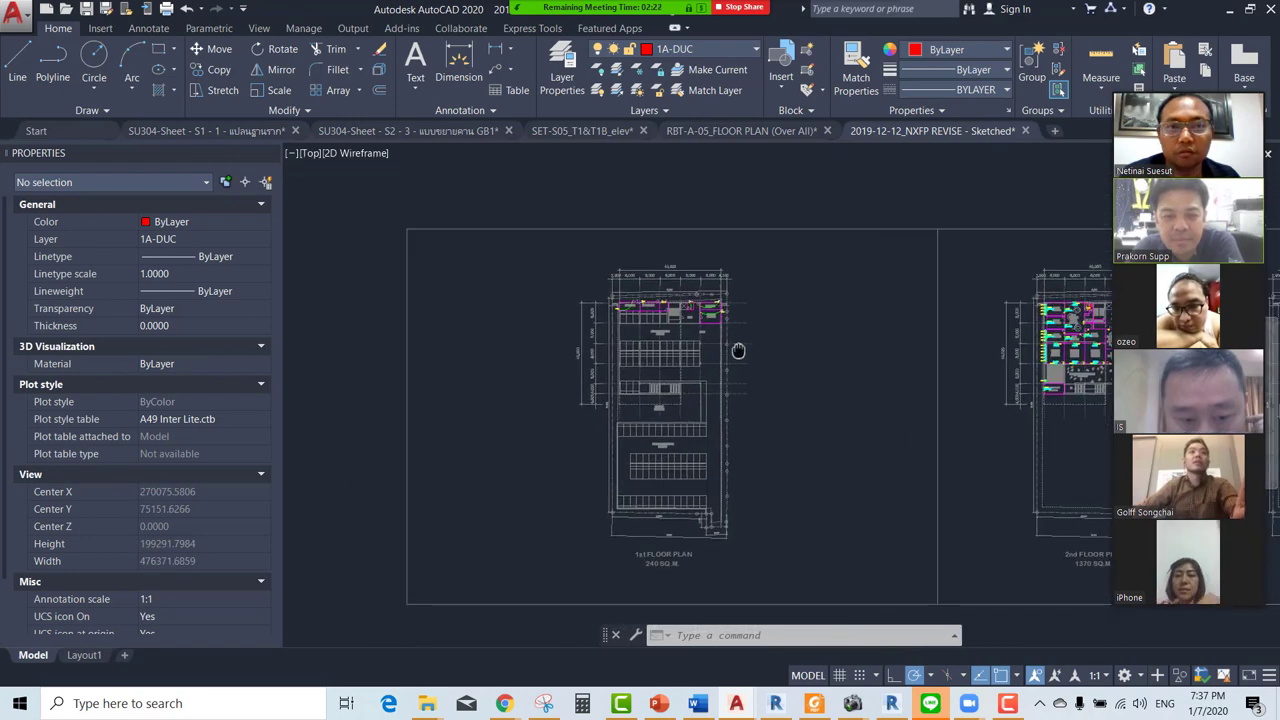
scroll(740, 320, up, 2)
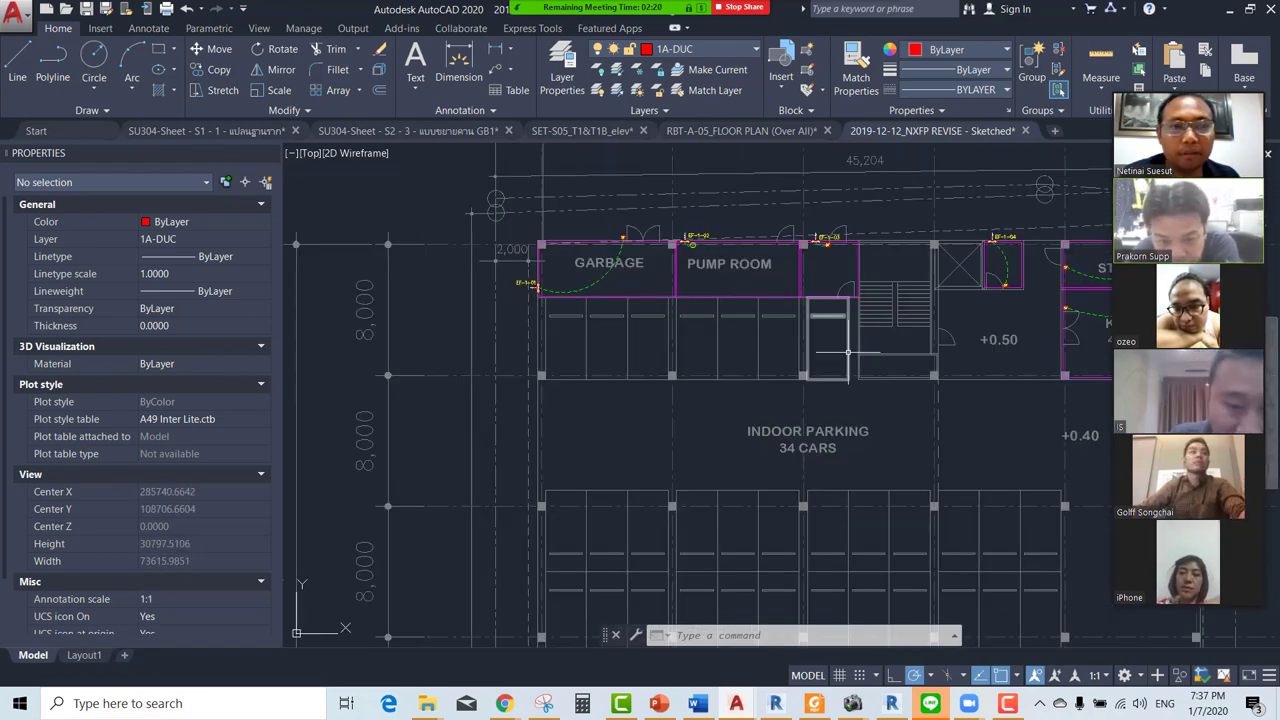
Bring Garbage, Pump Room and Kitchen on the parking floor into view.
middle_drag(850, 340, 710, 345)
scroll(720, 370, down, 2)
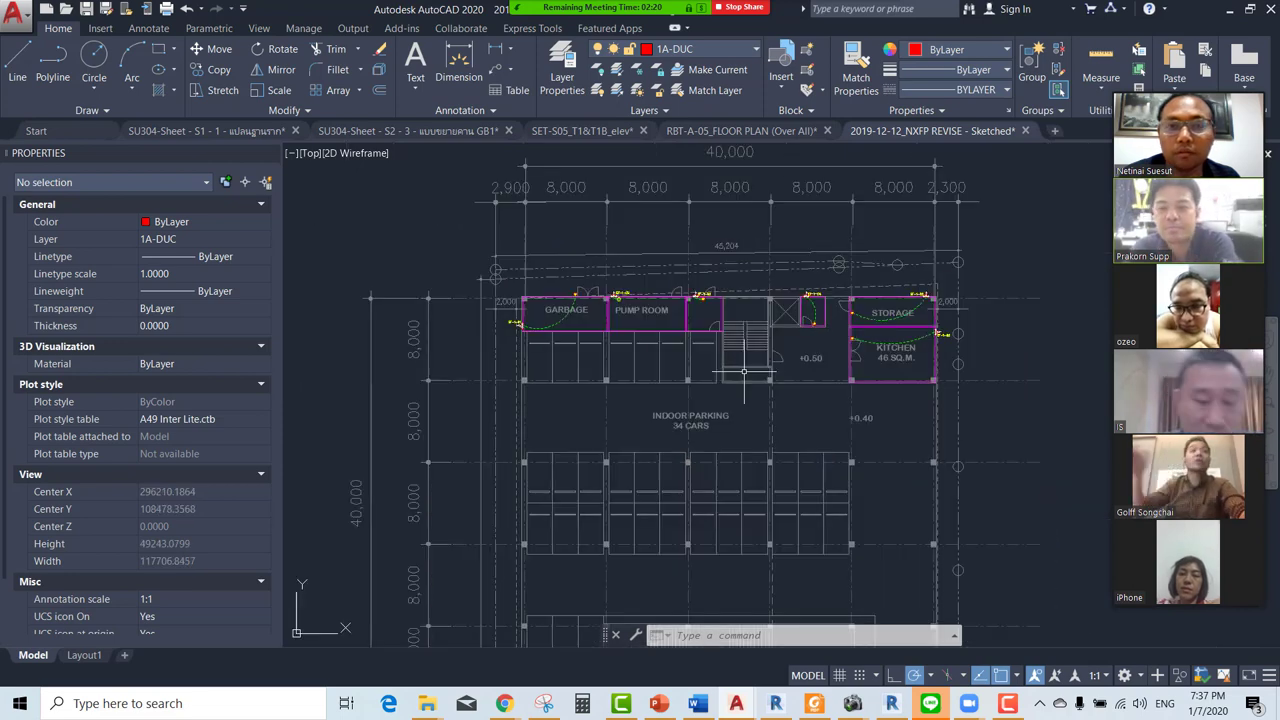
scroll(828, 367, up, 2)
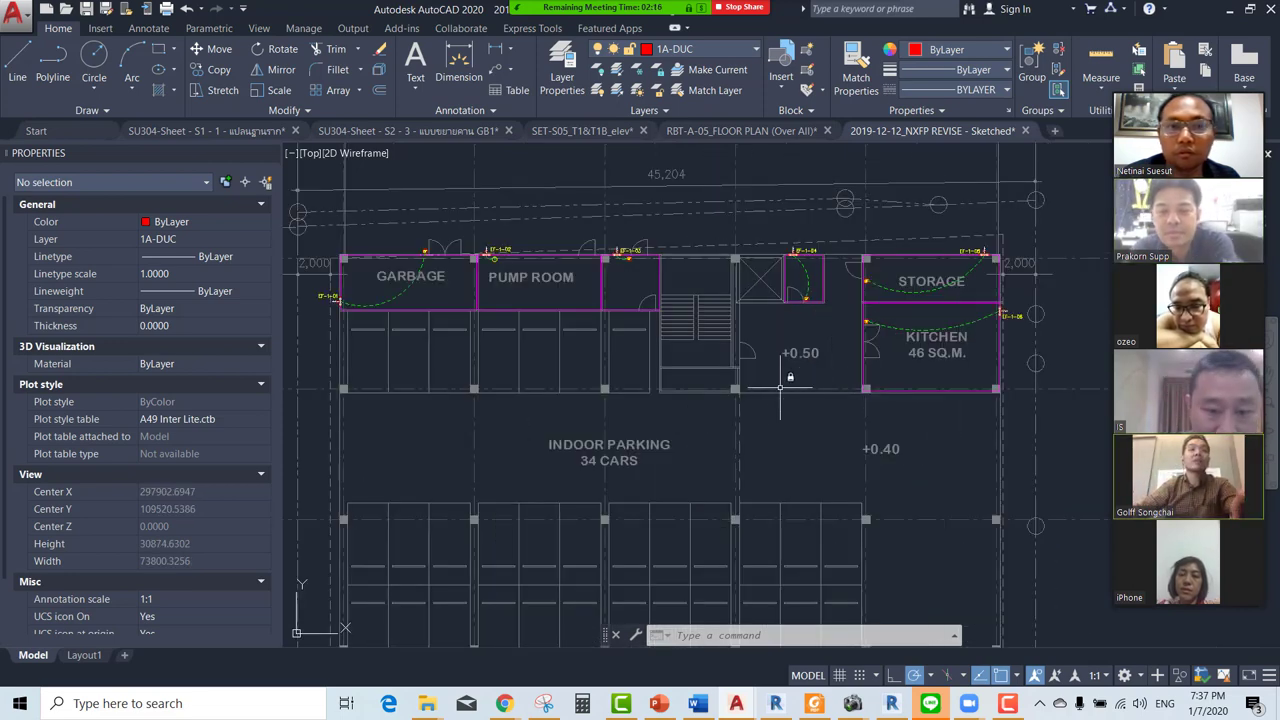
scroll(800, 275, up, 2)
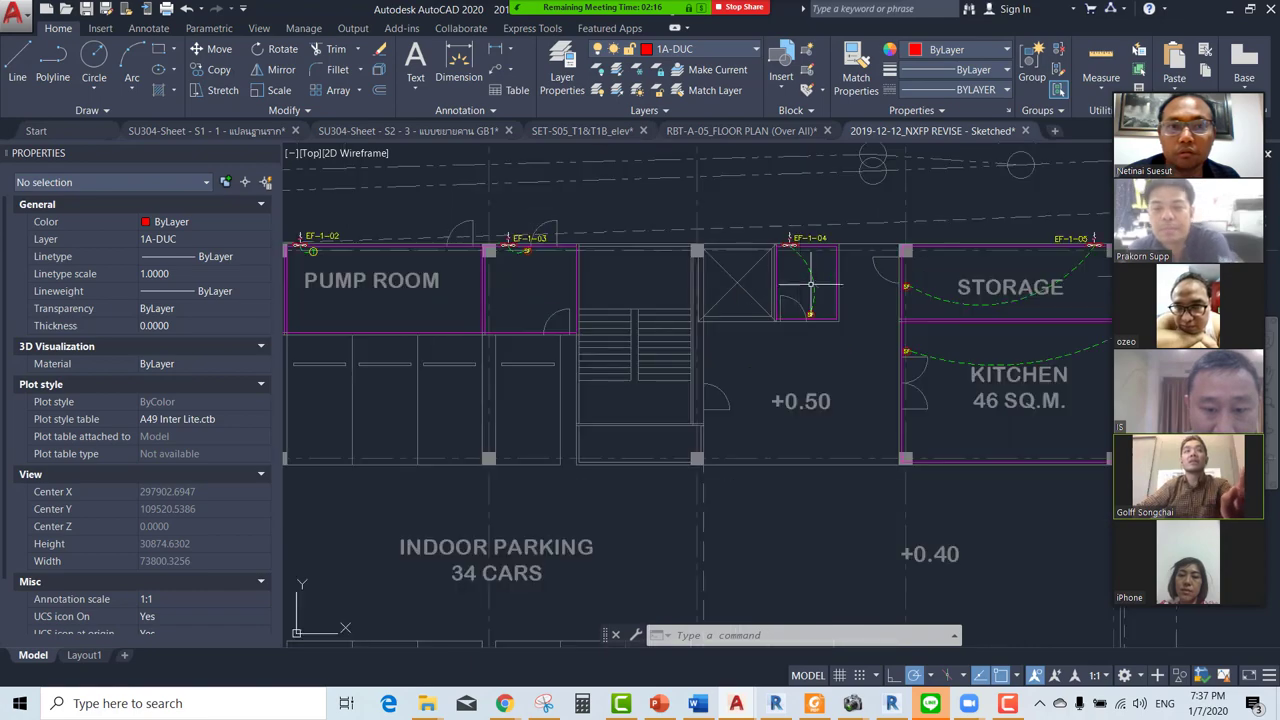
scroll(805, 275, up, 3)
scroll(759, 283, down, 2)
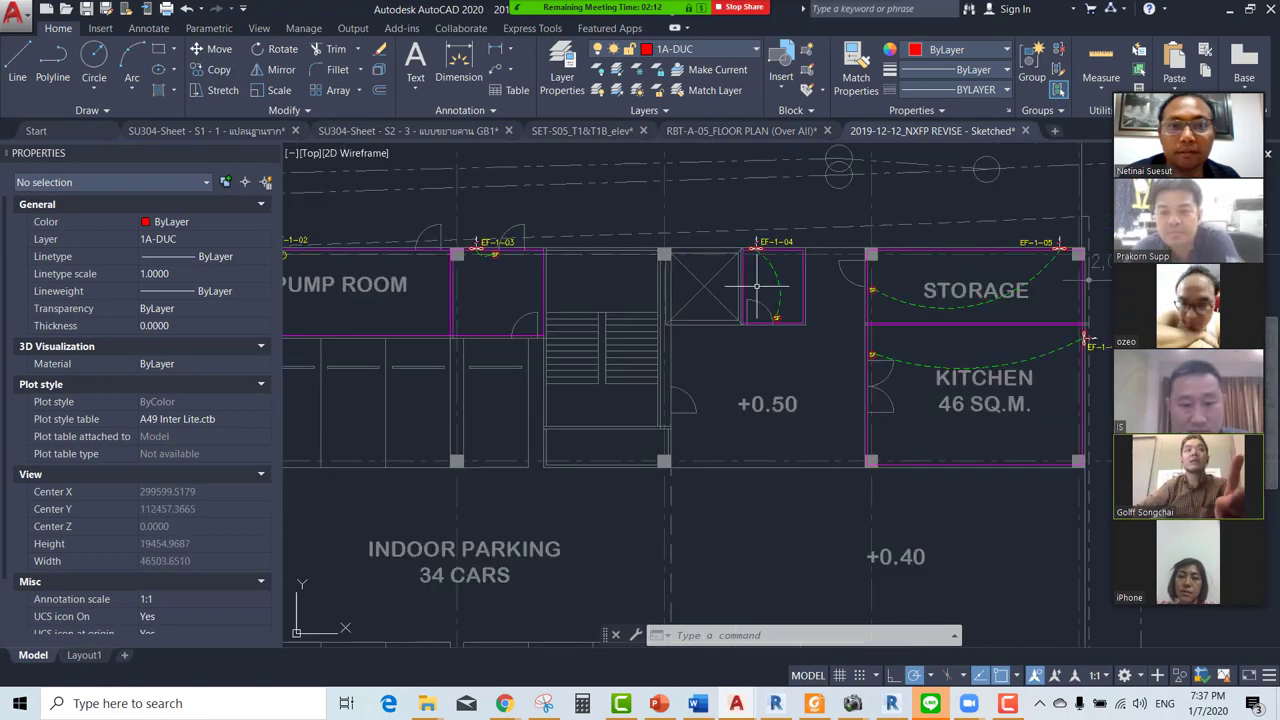
scroll(751, 311, down, 2)
scroll(750, 382, up, 2)
scroll(750, 382, down, 3)
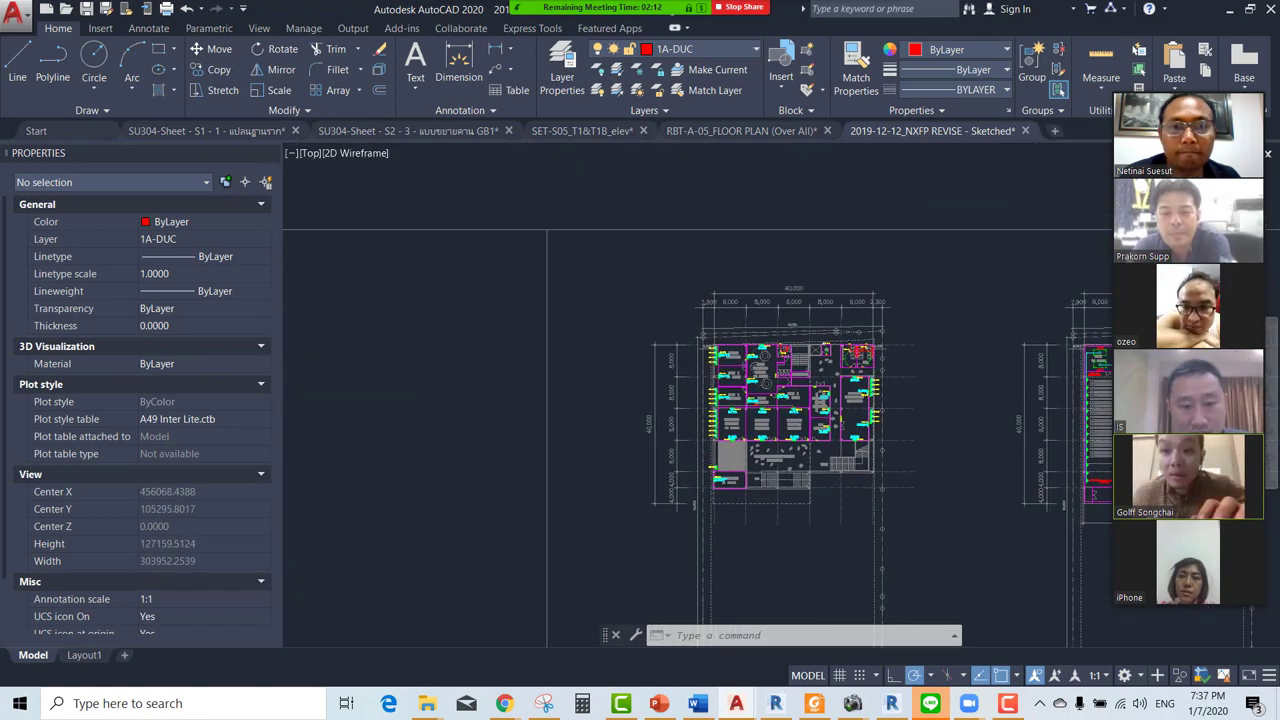
scroll(930, 215, up, 4)
scroll(930, 215, up, 2)
Pan to the EE room and zoom on exhaust fans EF-2-02 and EF-2-03.
middle_drag(930, 215, 867, 330)
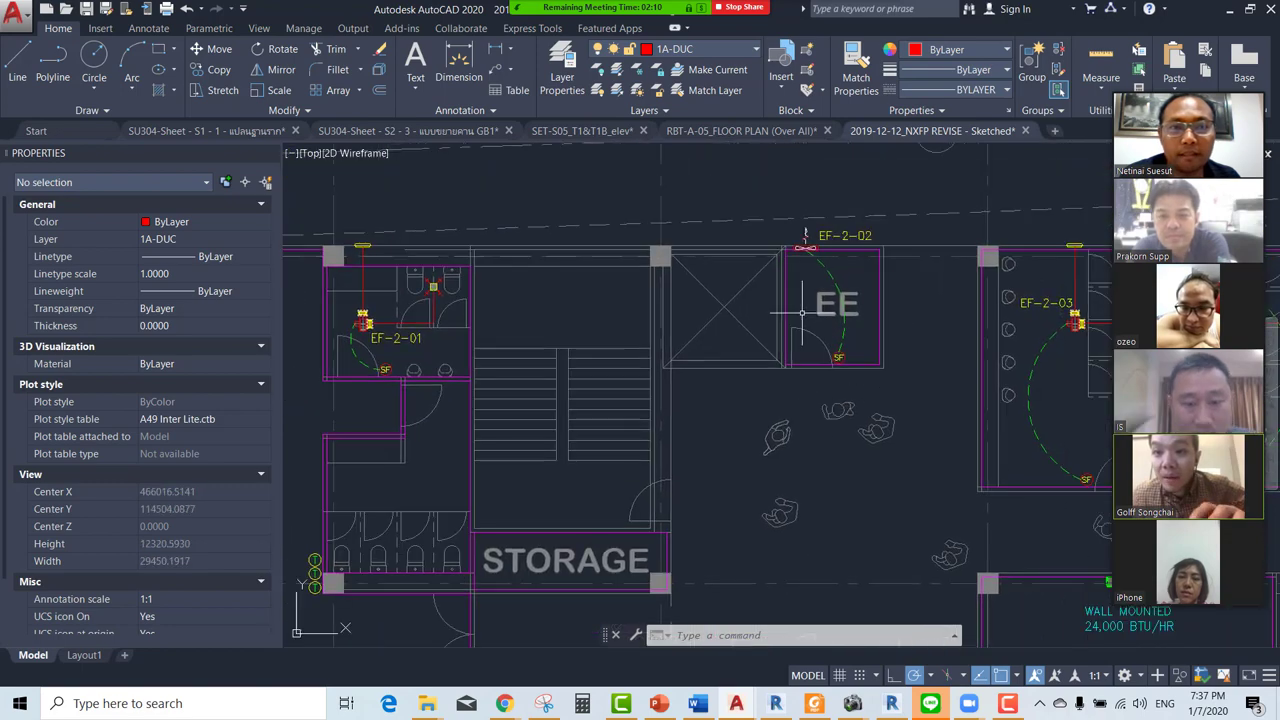
scroll(894, 329, down, 3)
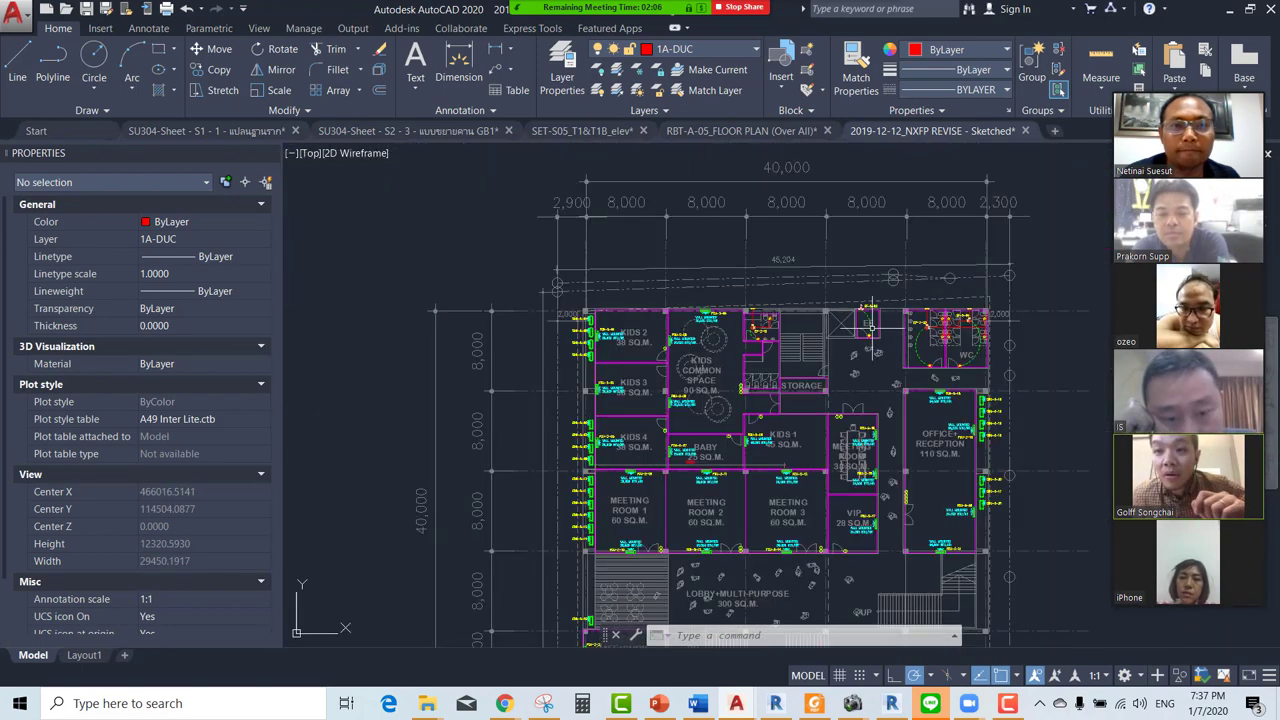
scroll(960, 400, down, 2)
scroll(700, 400, up, 1)
scroll(805, 365, up, 3)
scroll(805, 365, up, 3)
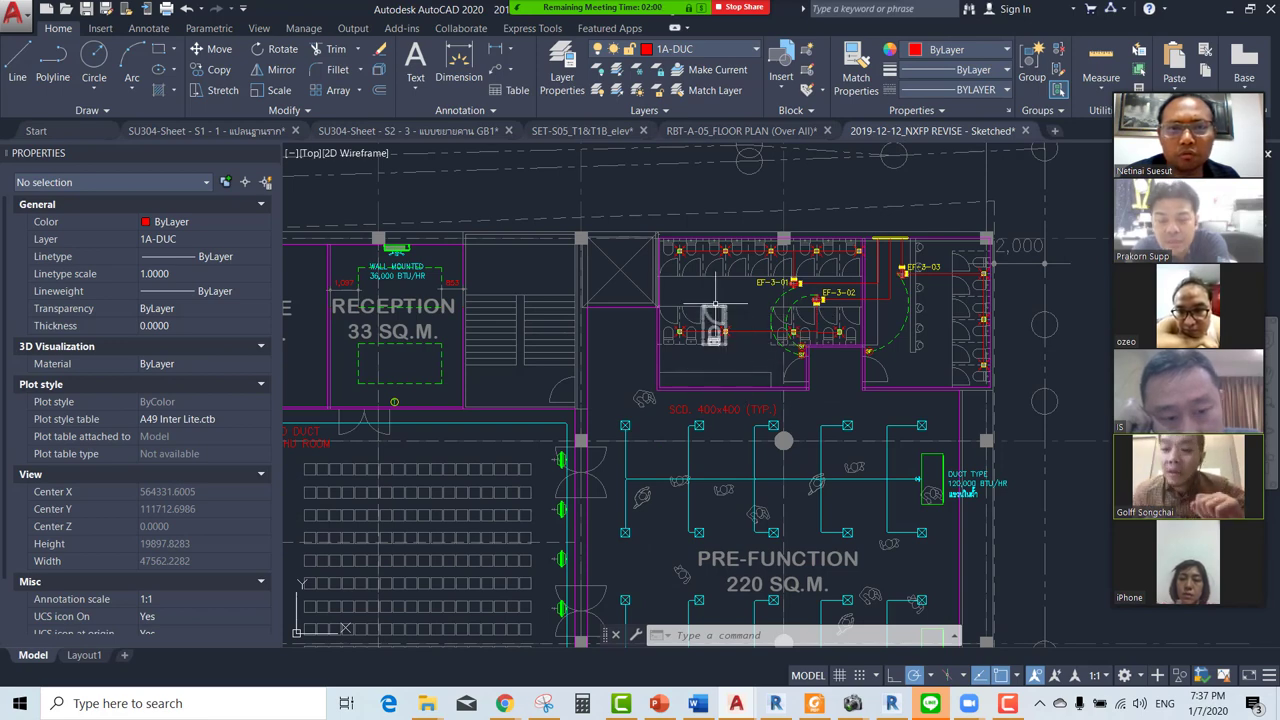
Show Reception and Pre-Function alongside the toilets with the EF-3 exhaust fans.
scroll(716, 302, up, 2)
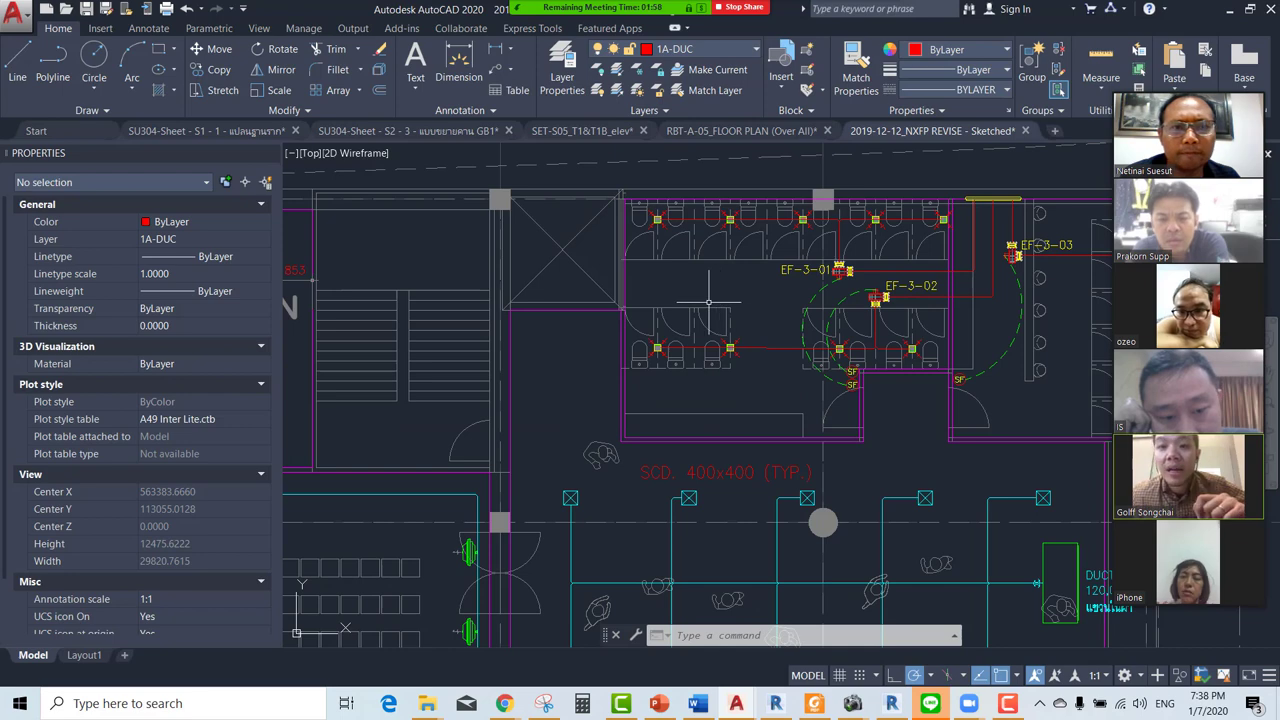
scroll(706, 302, down, 2)
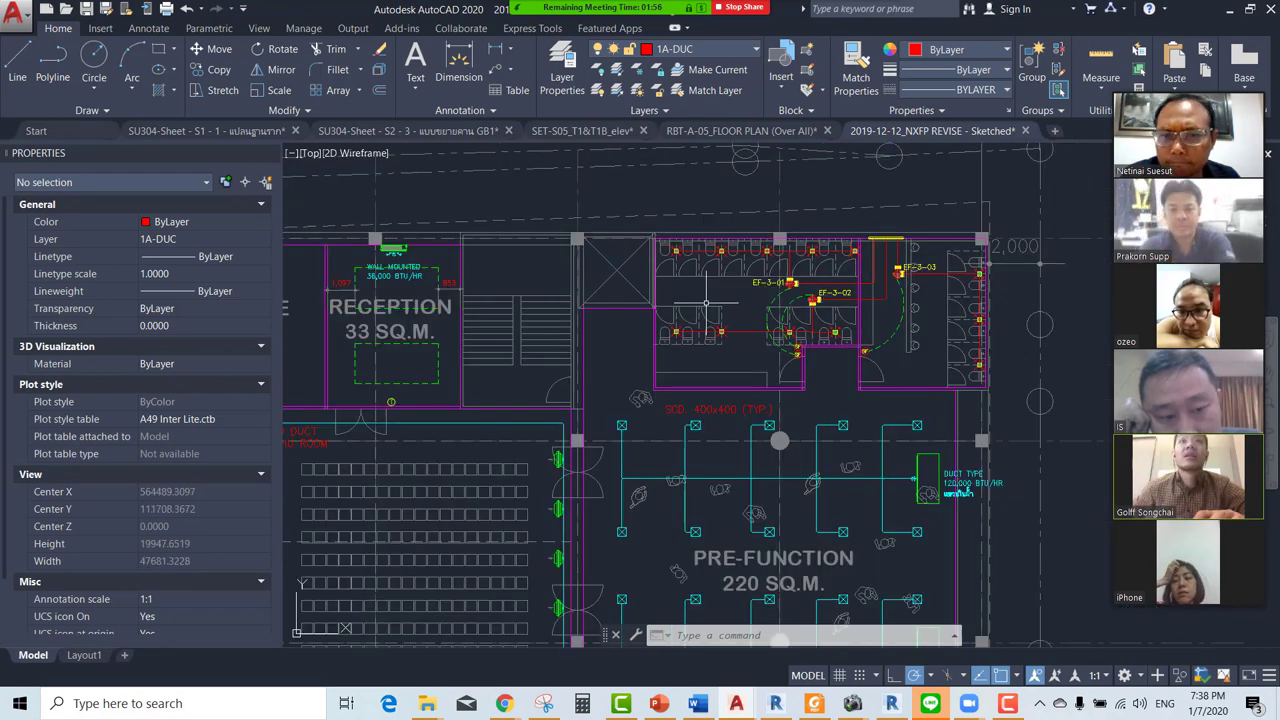
scroll(708, 318, down, 2)
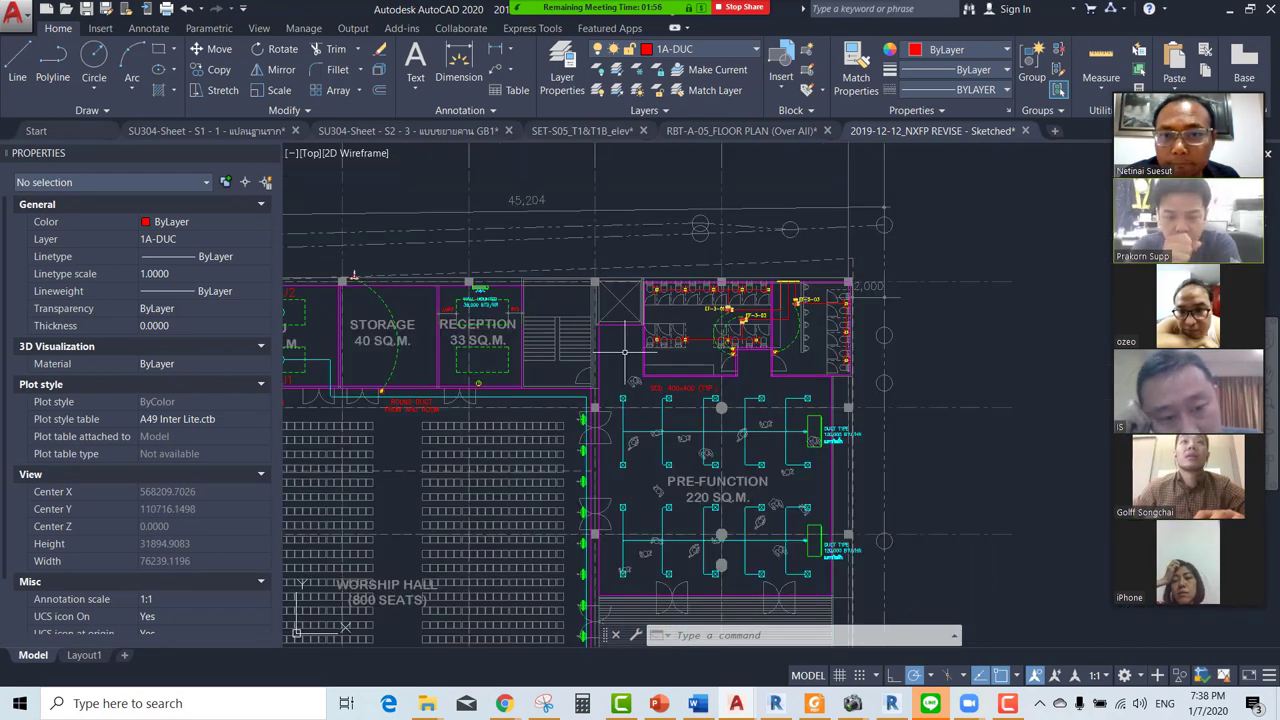
mouse_move(625, 395)
middle_down()
mouse_move(746, 331)
mouse_move(727, 171)
mouse_move(757, 271)
middle_up()
middle_drag(798, 247, 794, 404)
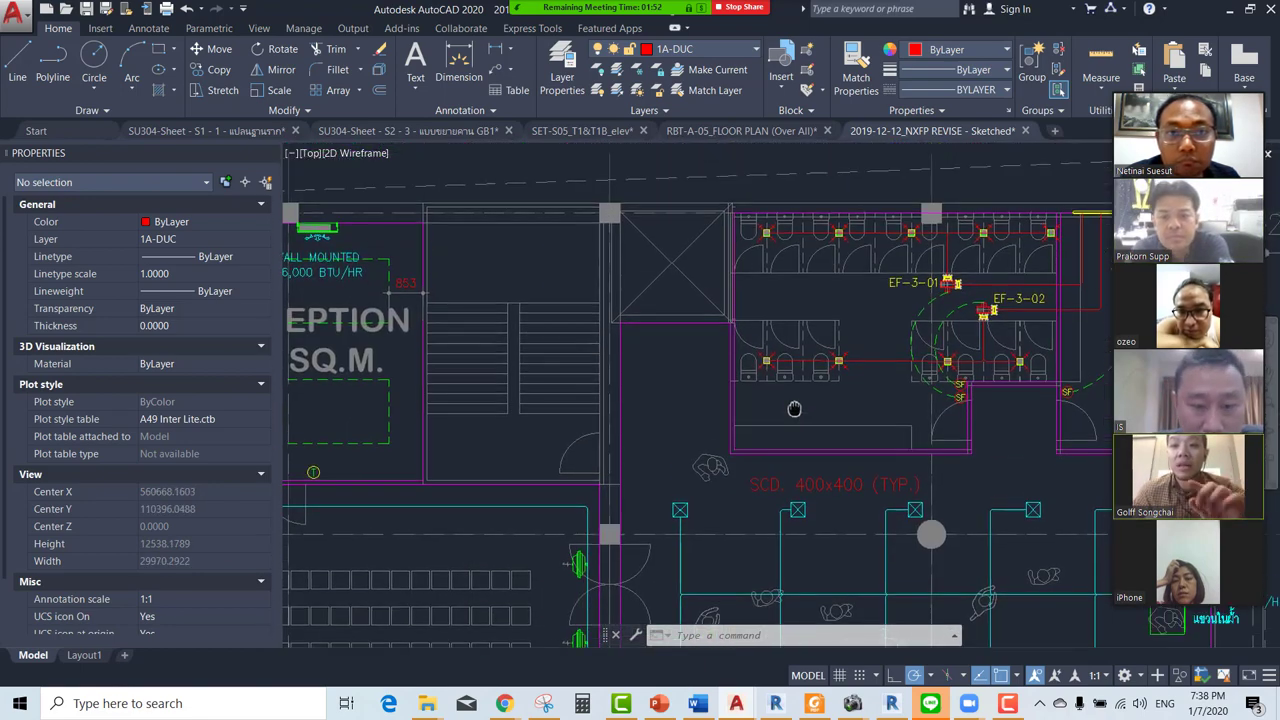
scroll(745, 368, down, 5)
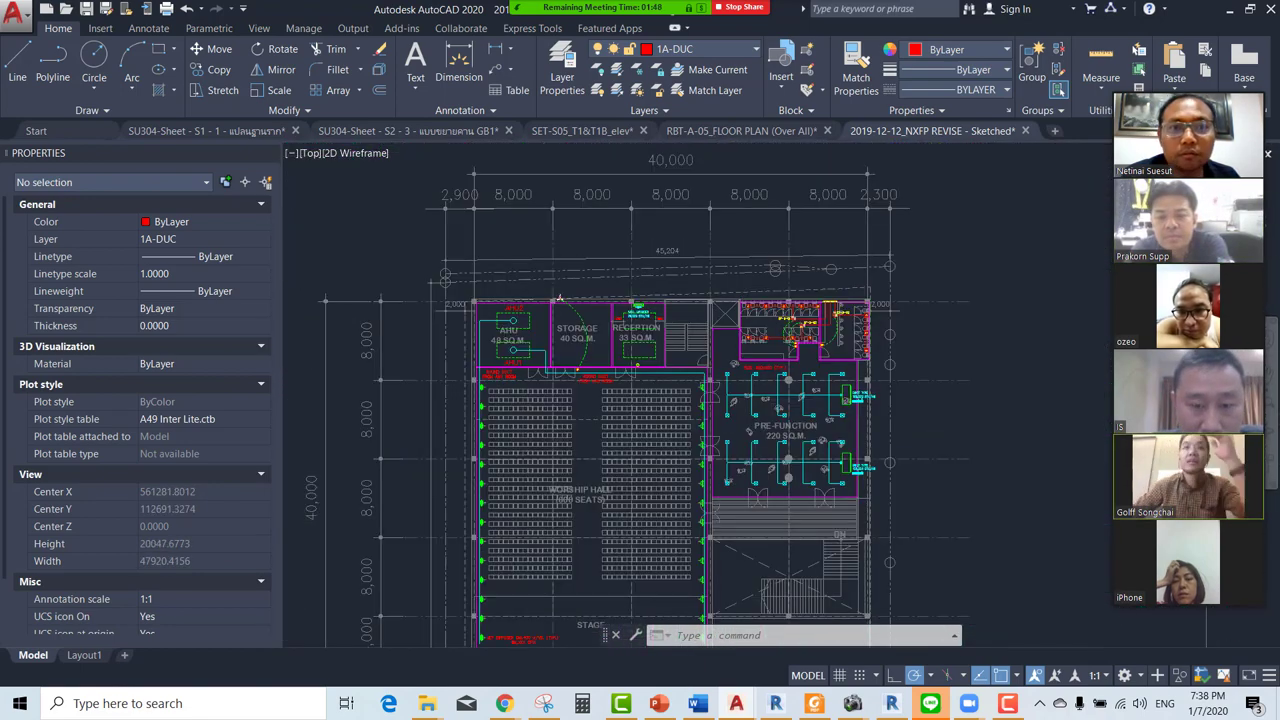
scroll(709, 372, down, 4)
scroll(953, 365, up, 3)
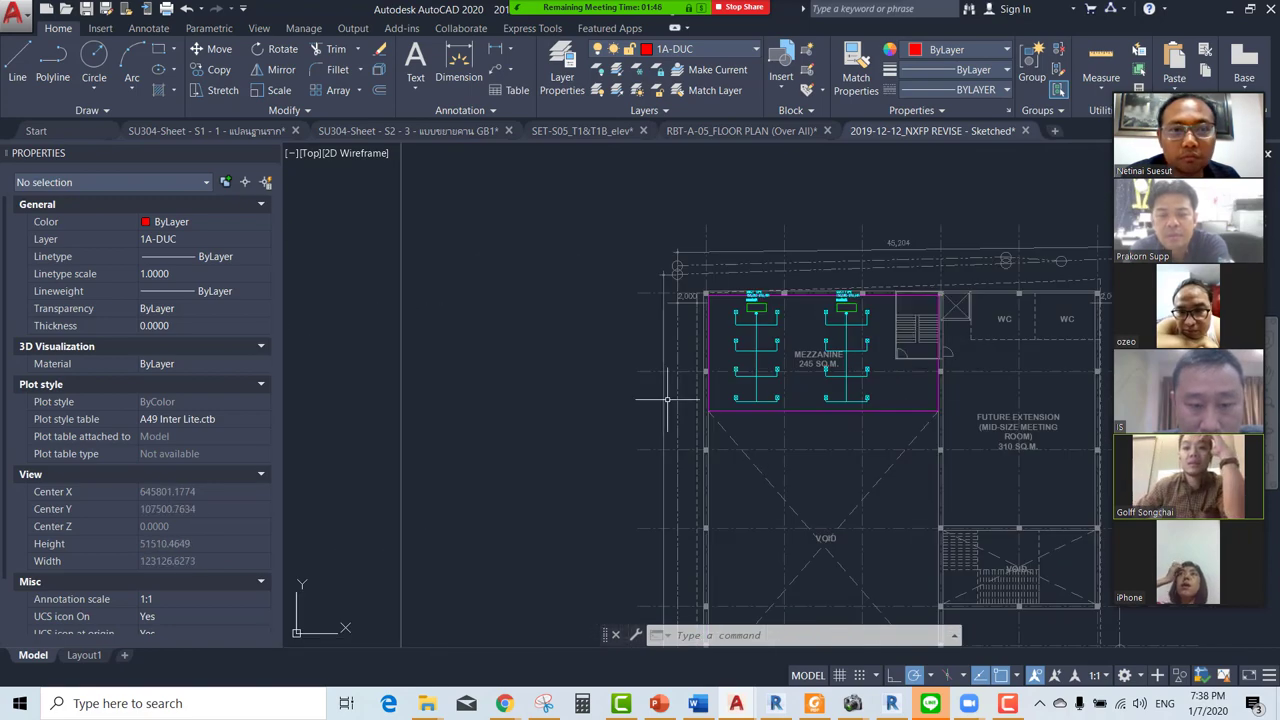
Pan to the mezzanine plan and zoom in on the EE room with EF-2-02.
middle_drag(420, 380, 1061, 400)
scroll(762, 316, up, 2)
scroll(790, 390, up, 3)
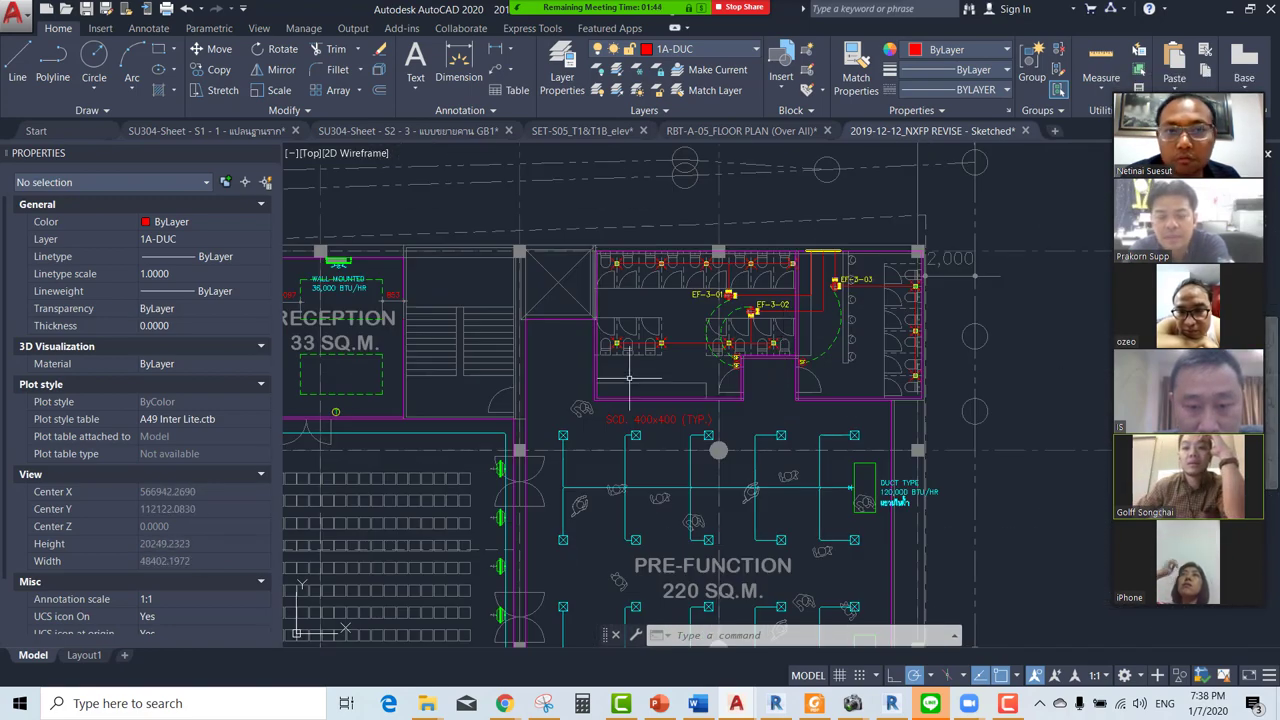
scroll(643, 378, up, 1)
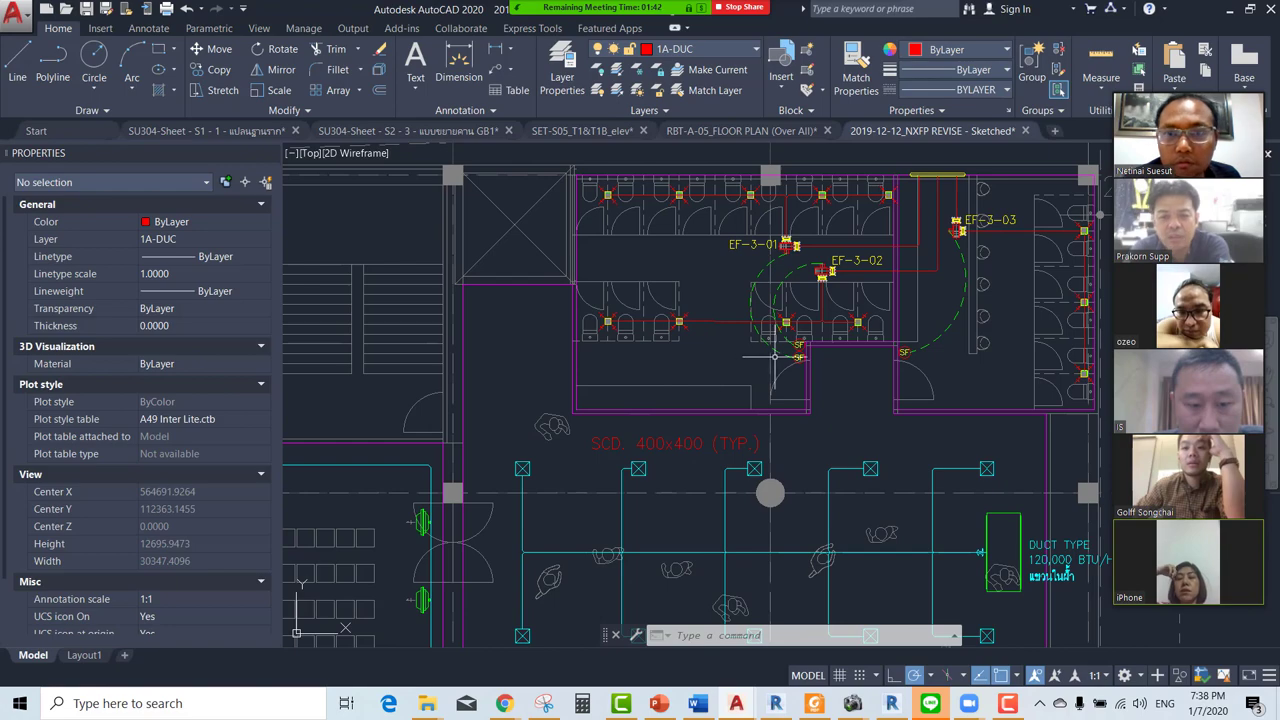
scroll(777, 343, down, 4)
scroll(285, 540, down, 2)
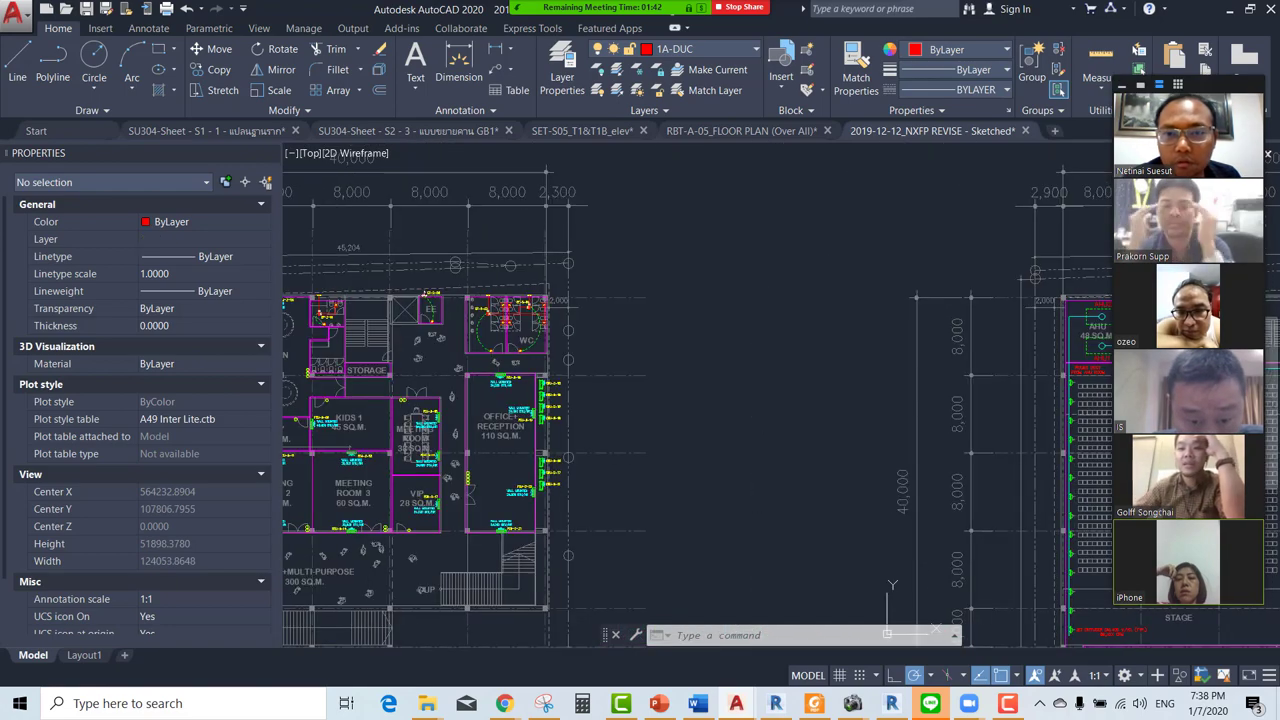
middle_drag(694, 380, 894, 380)
scroll(669, 343, up, 2)
scroll(669, 343, up, 2)
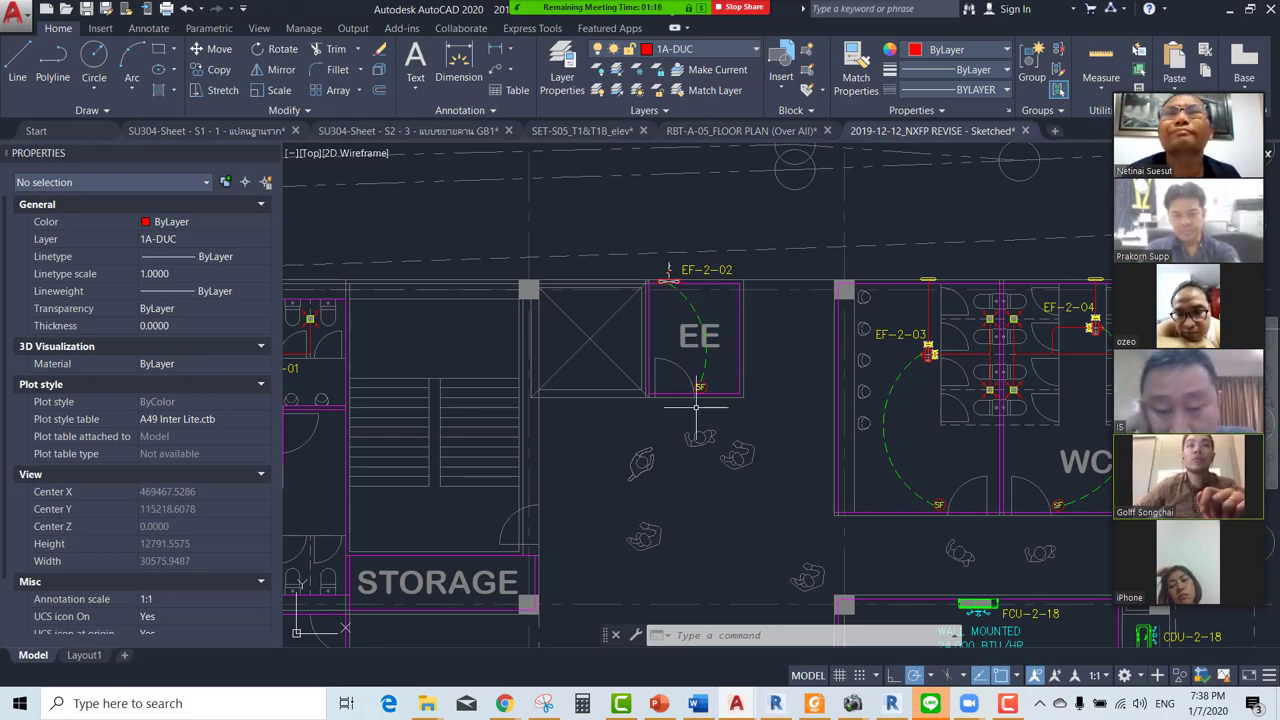
Zoom in on the 33 SQ.M. Reception room and its 36,000 BTU/HR wall unit.
scroll(716, 390, down, 4)
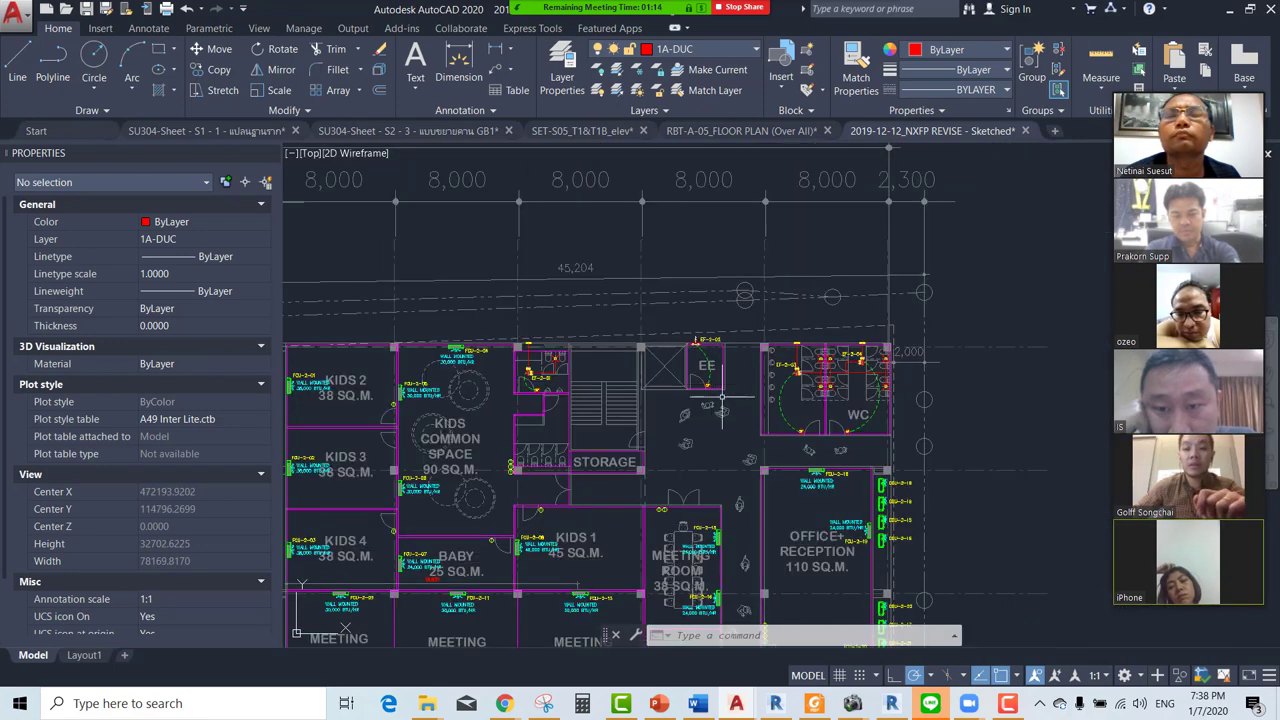
scroll(770, 385, up, 2)
scroll(718, 390, up, 2)
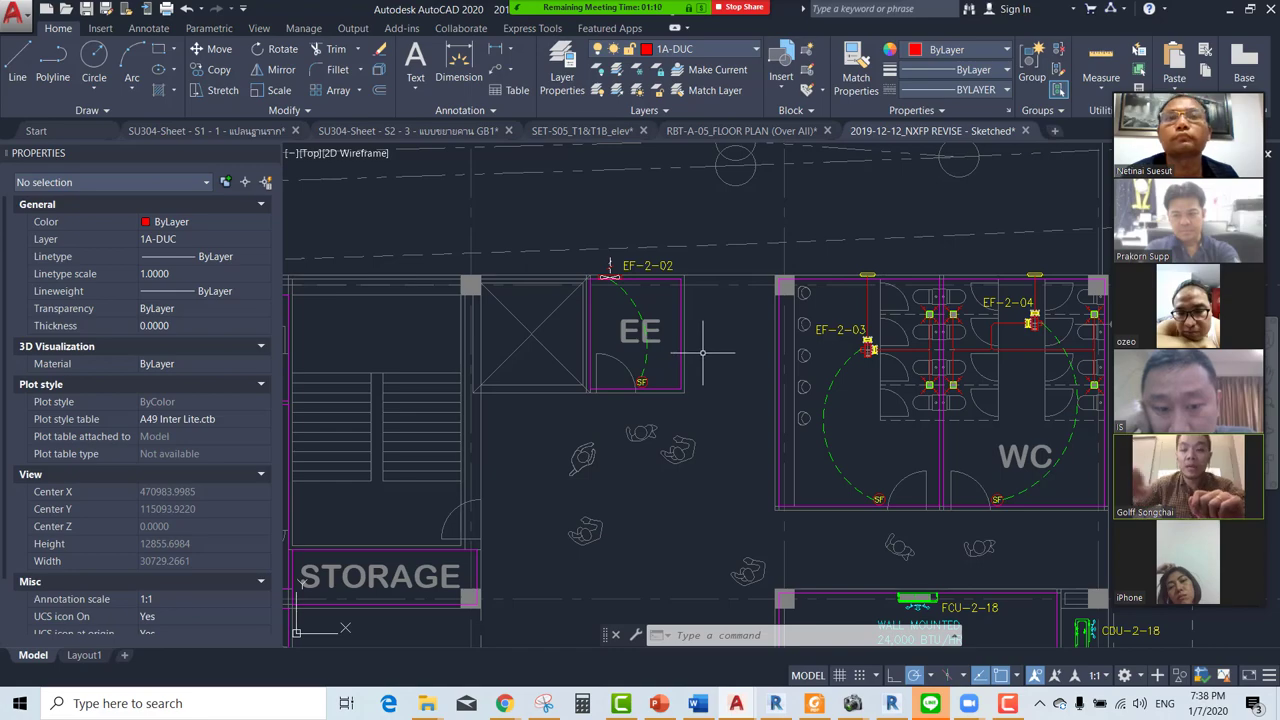
scroll(718, 390, down, 6)
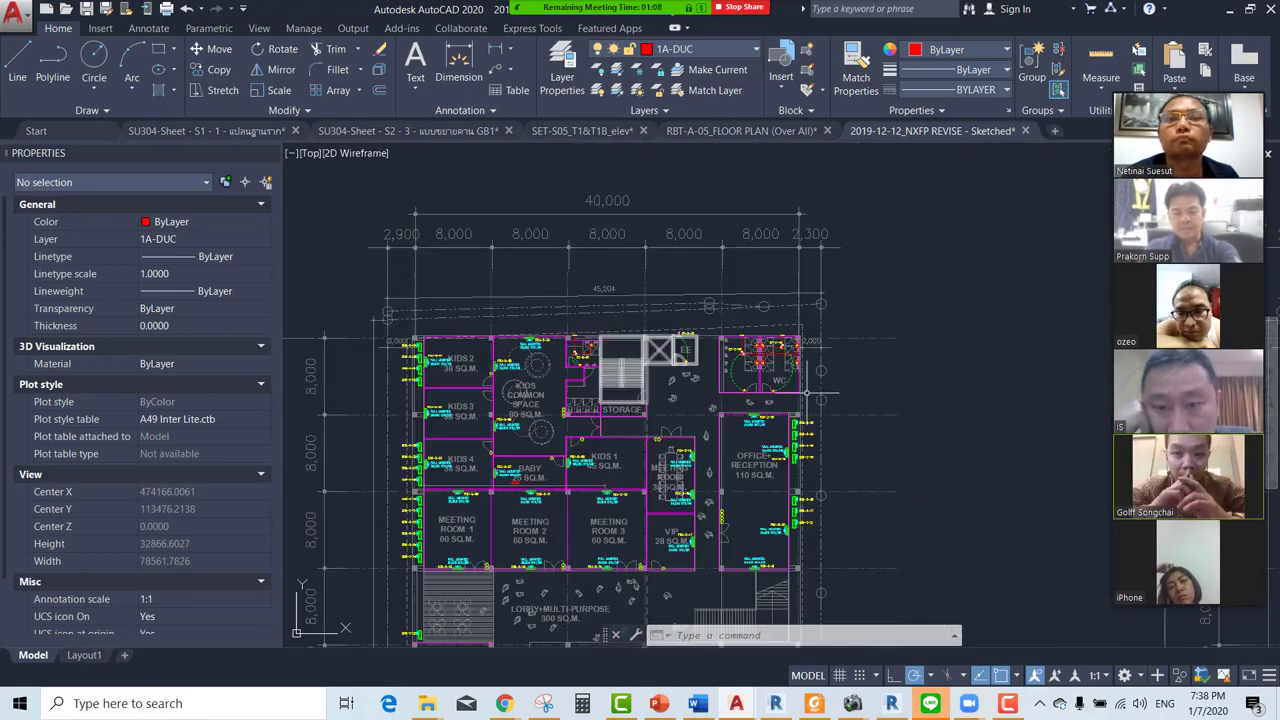
scroll(537, 371, up, 3)
scroll(654, 377, down, 3)
scroll(648, 358, up, 4)
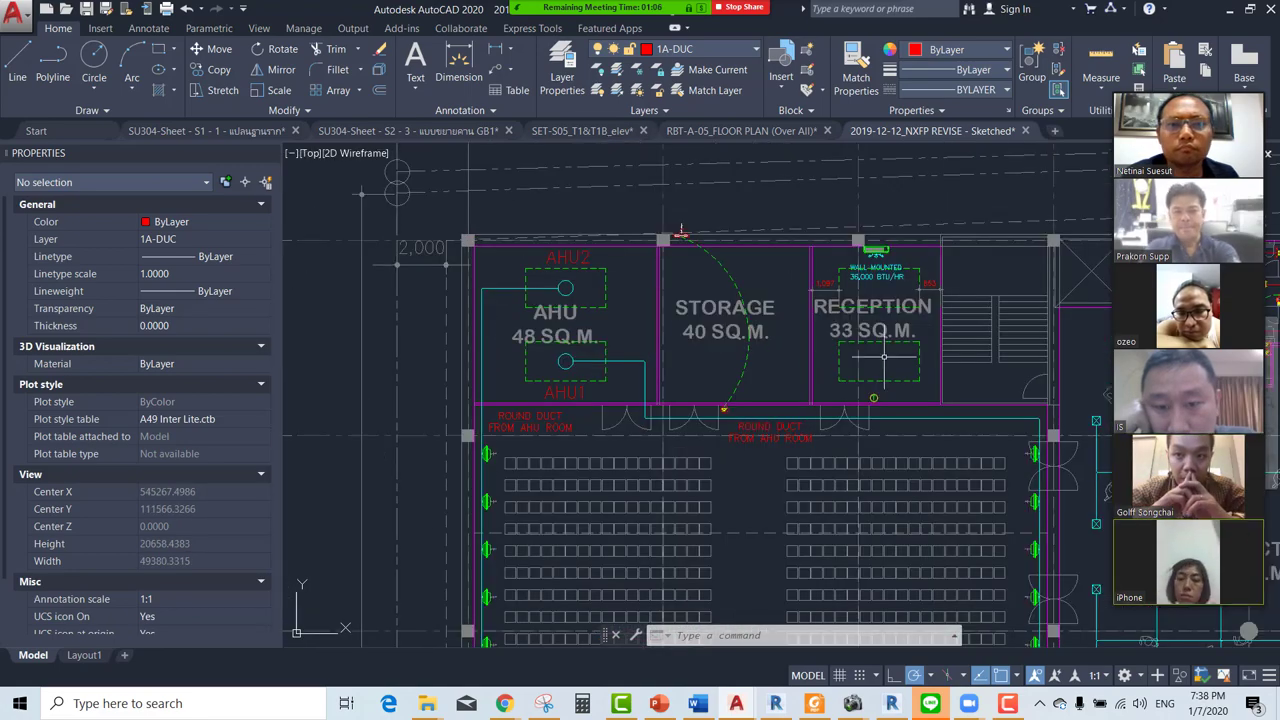
middle_drag(648, 358, 450, 358)
scroll(858, 331, up, 2)
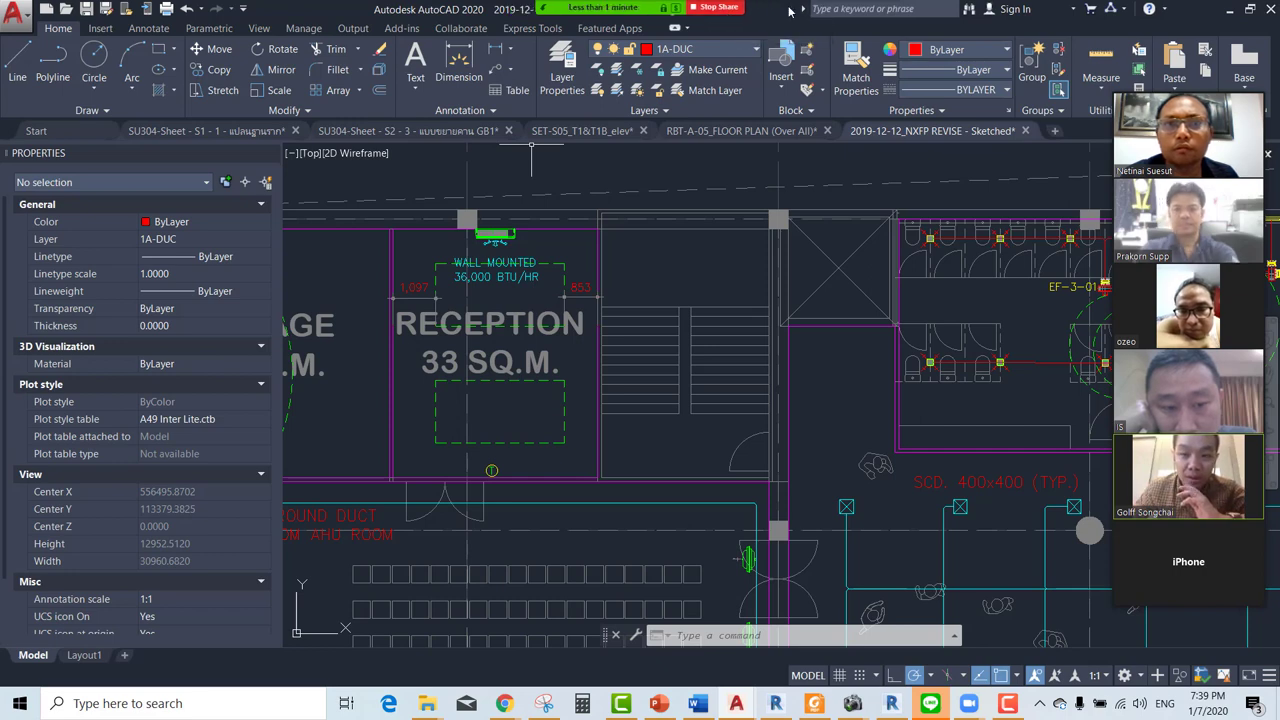
Annotate the shared screen with a red line through the Reception wall unit.
click(756, 16)
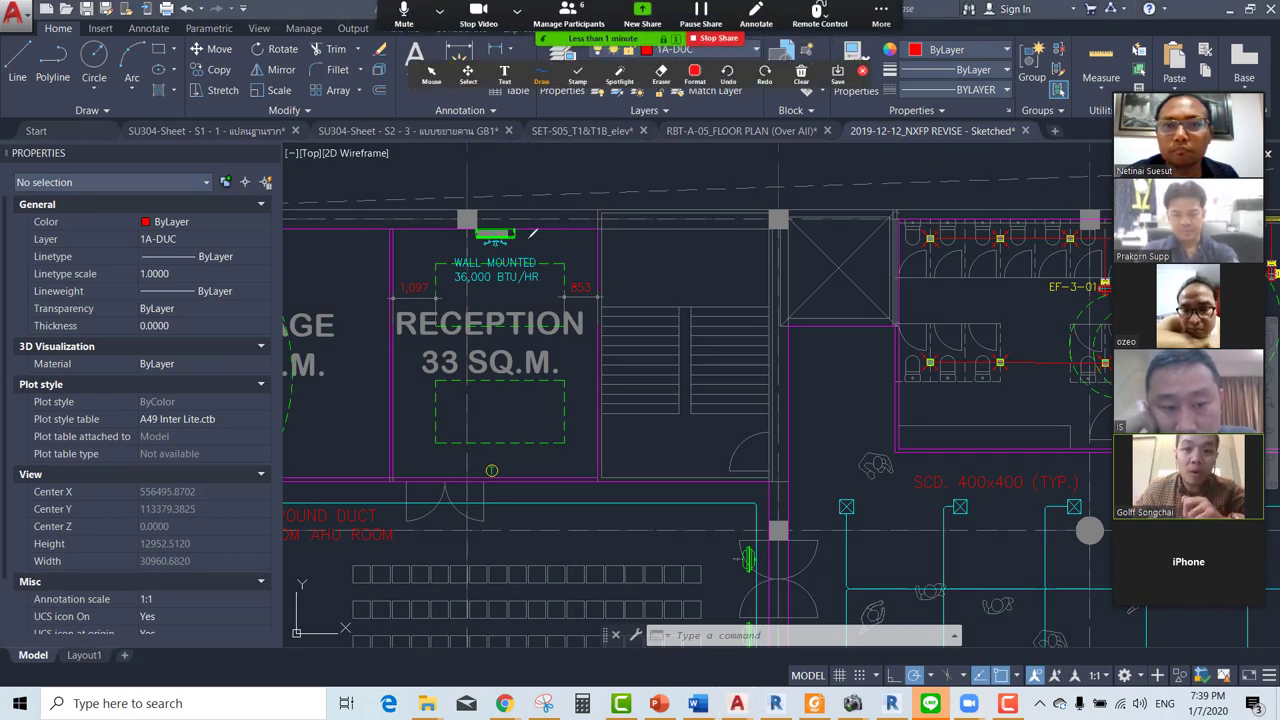
drag(521, 227, 519, 300)
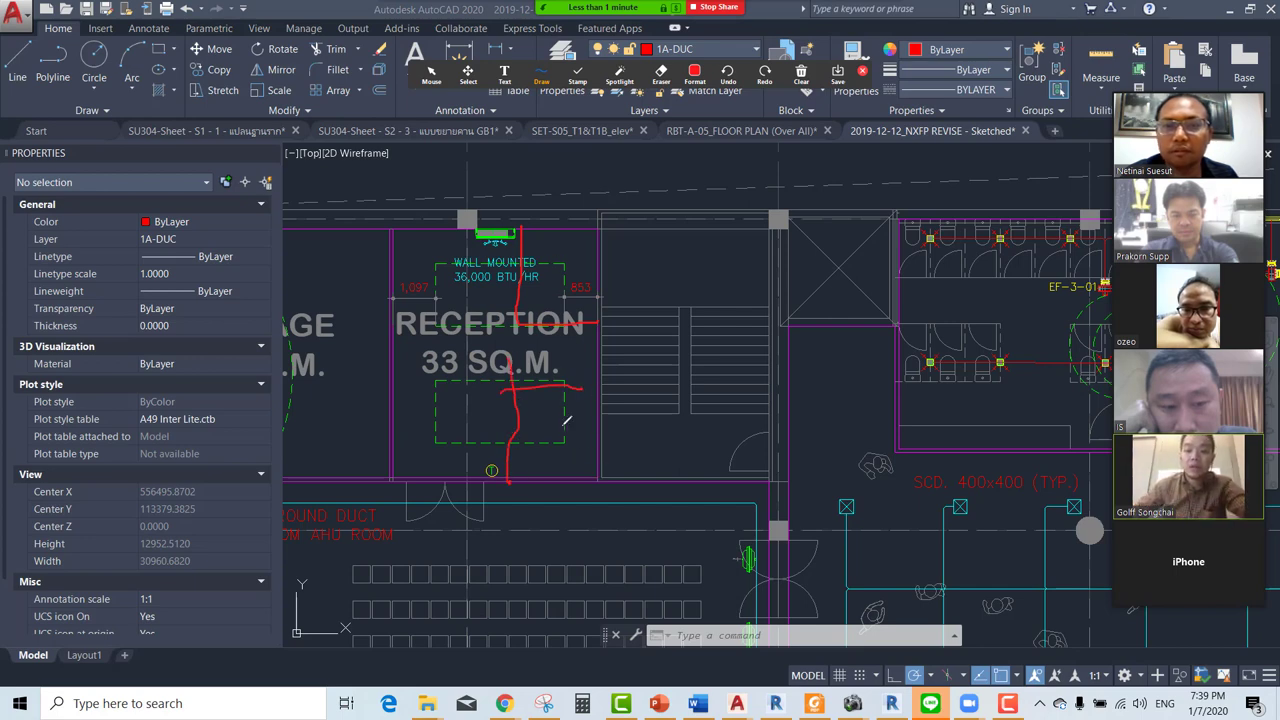
mouse_move(720, 6)
click(800, 74)
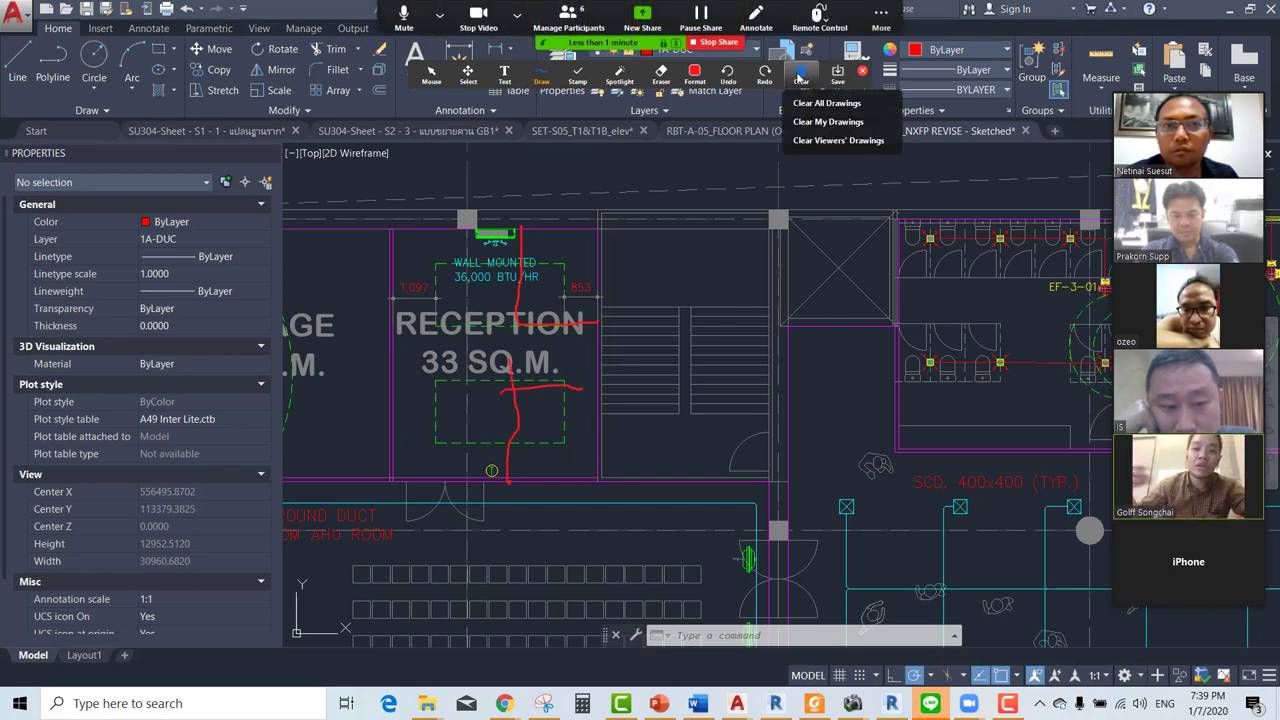
click(715, 210)
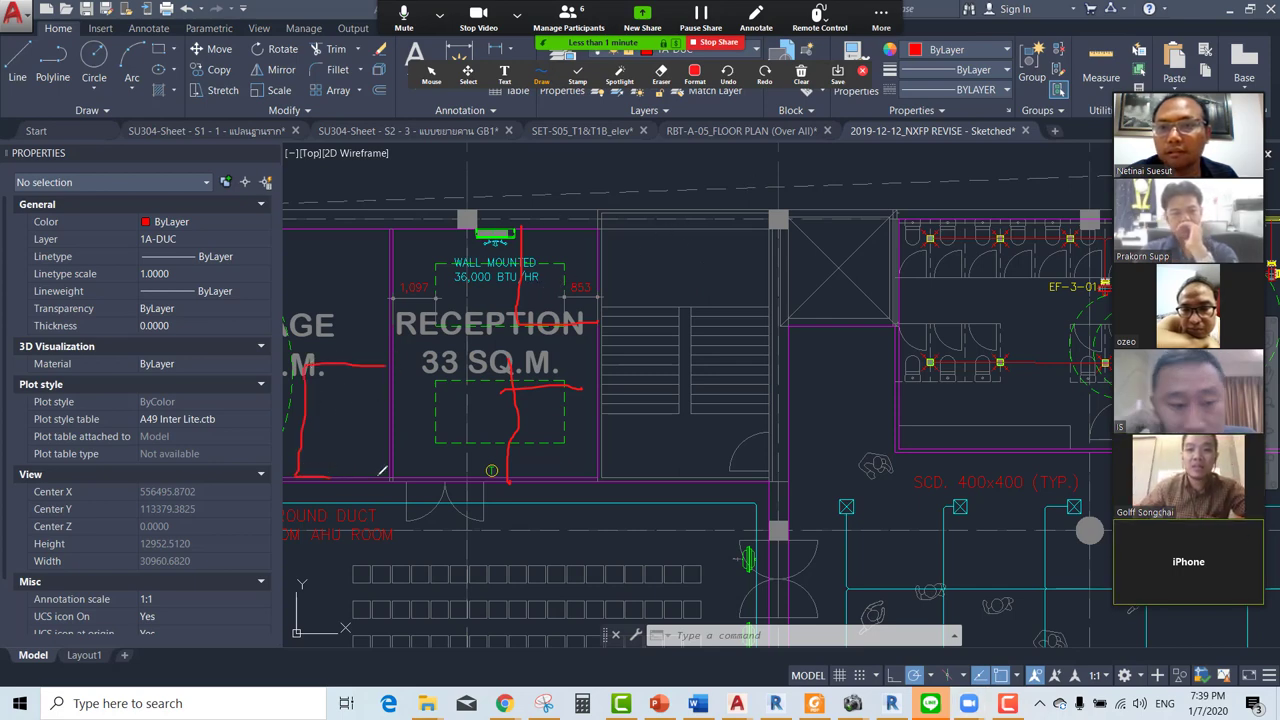
Scribble red strokes in the left room, then clear all drawings.
mouse_move(305, 456)
mouse_down()
mouse_move(390, 476)
mouse_move(356, 488)
mouse_up()
drag(306, 386, 384, 460)
drag(322, 420, 365, 450)
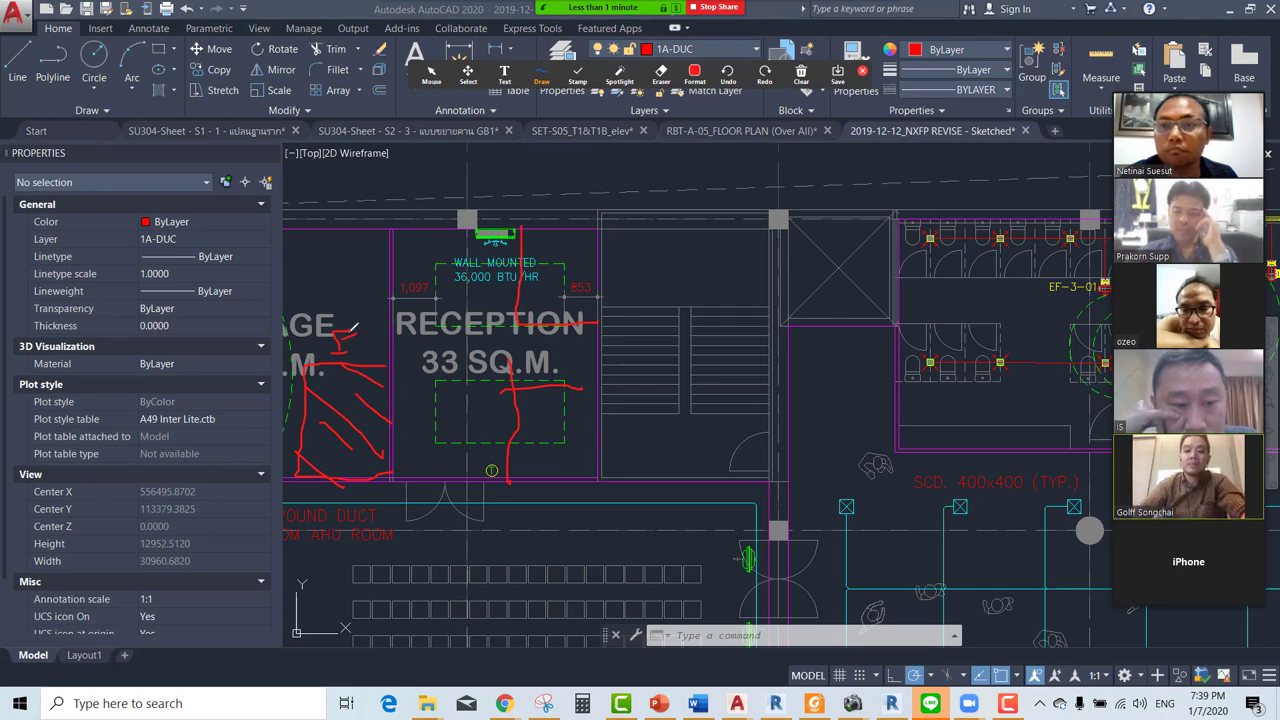
click(801, 75)
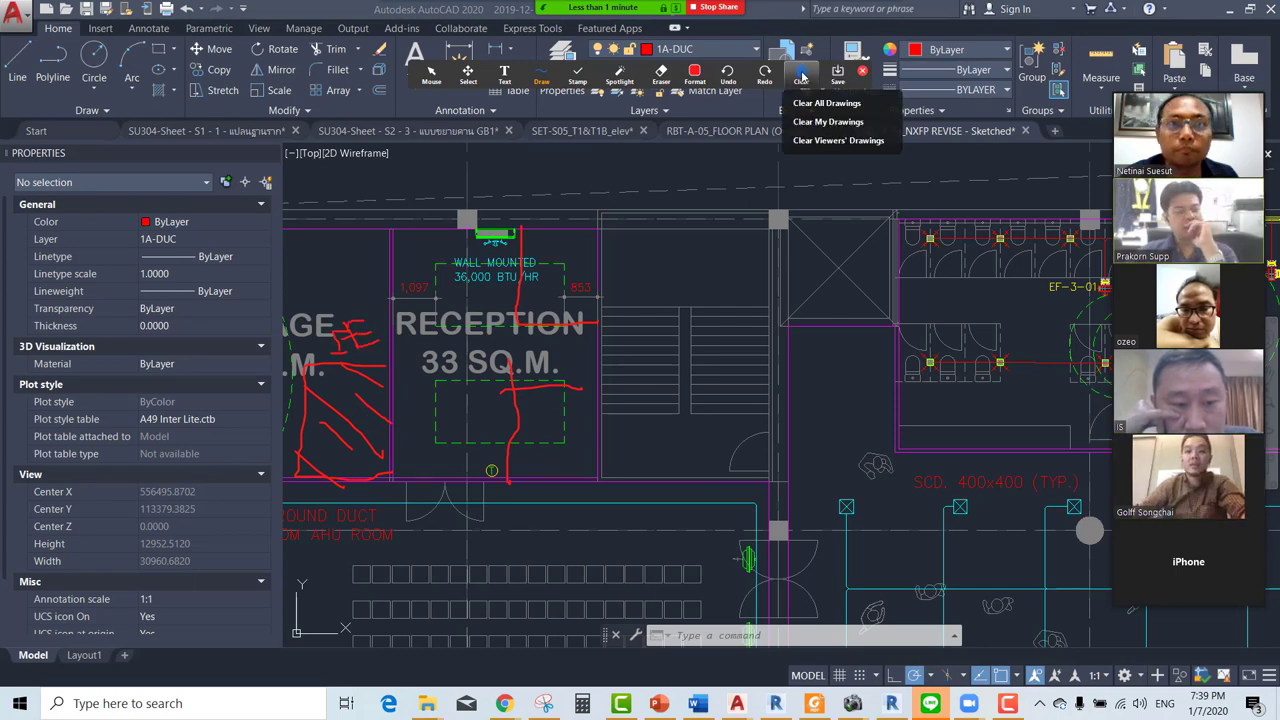
click(805, 103)
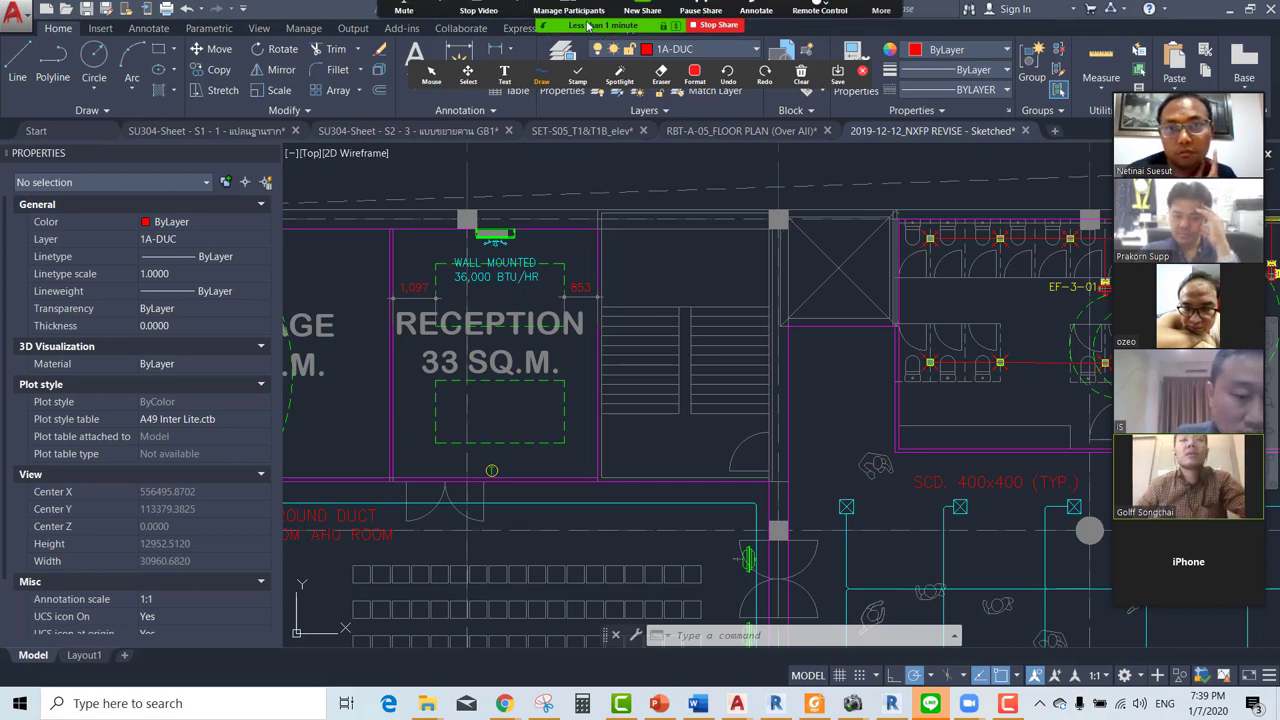
Switch to spotlight mode, then close the annotation tools.
click(633, 68)
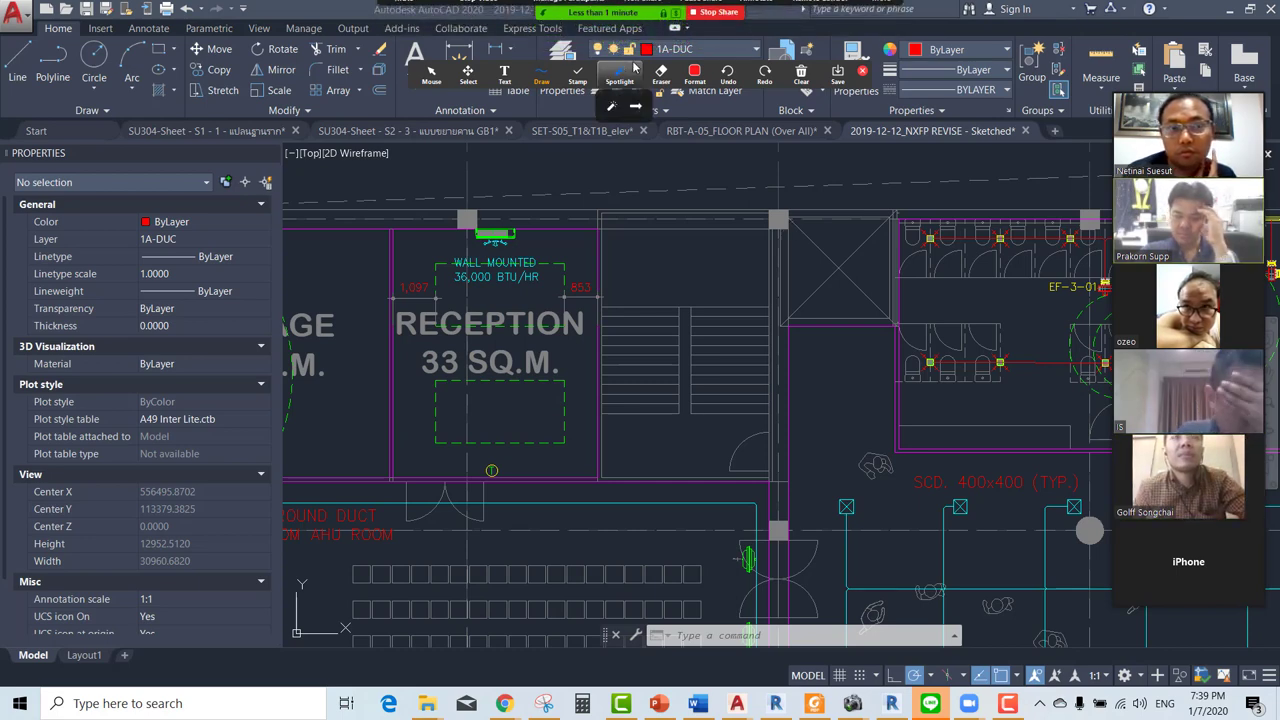
click(801, 74)
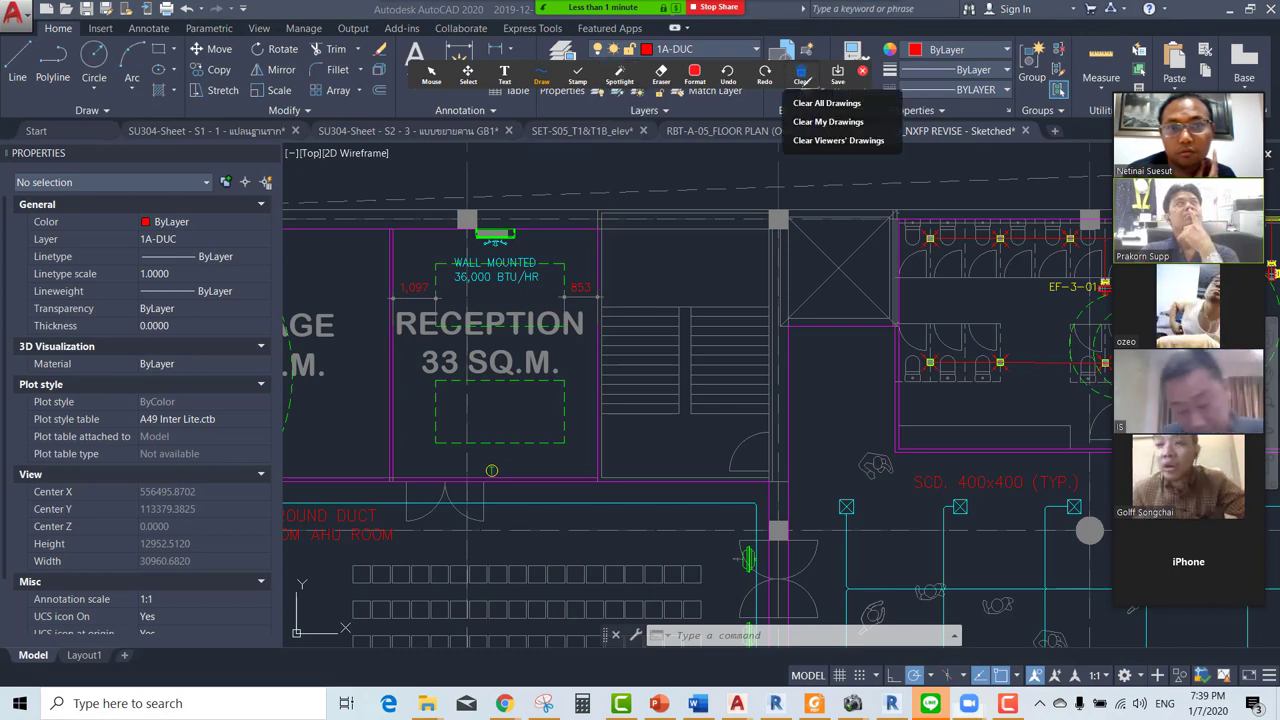
click(901, 182)
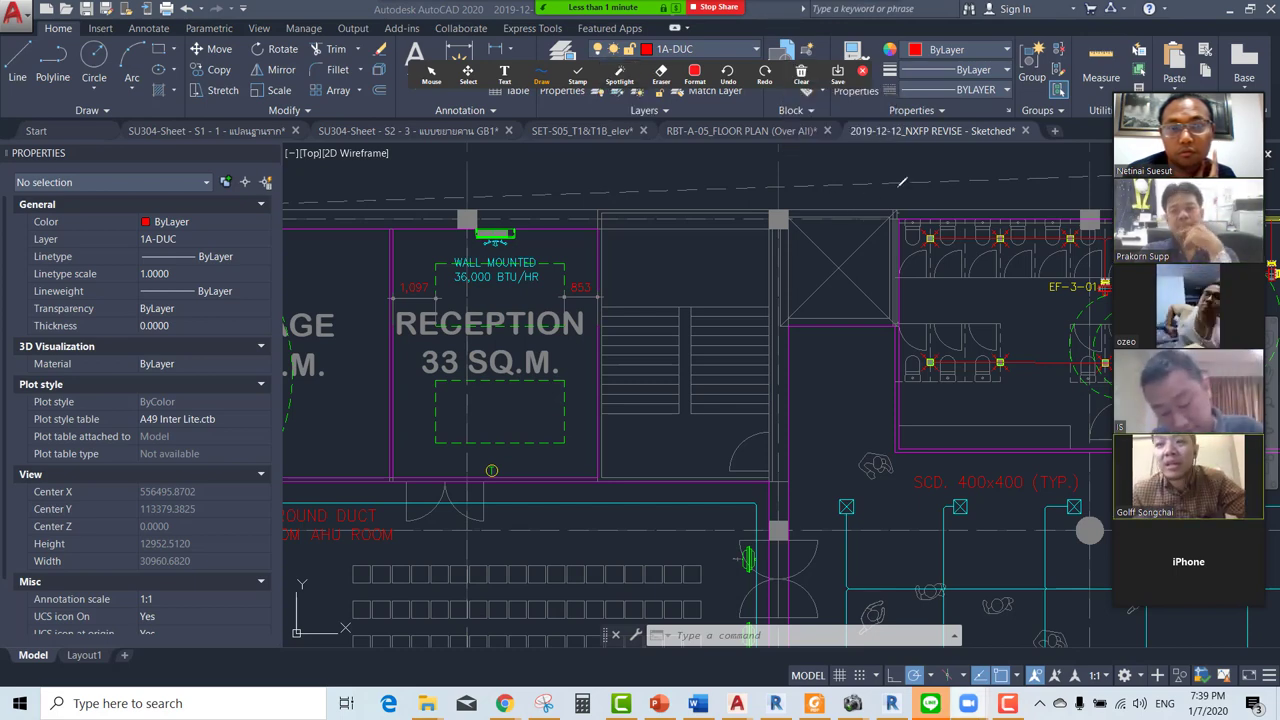
click(864, 72)
Zoom out and pan the drawing over to the other floor plan.
scroll(942, 310, down, 8)
scroll(942, 310, down, 2)
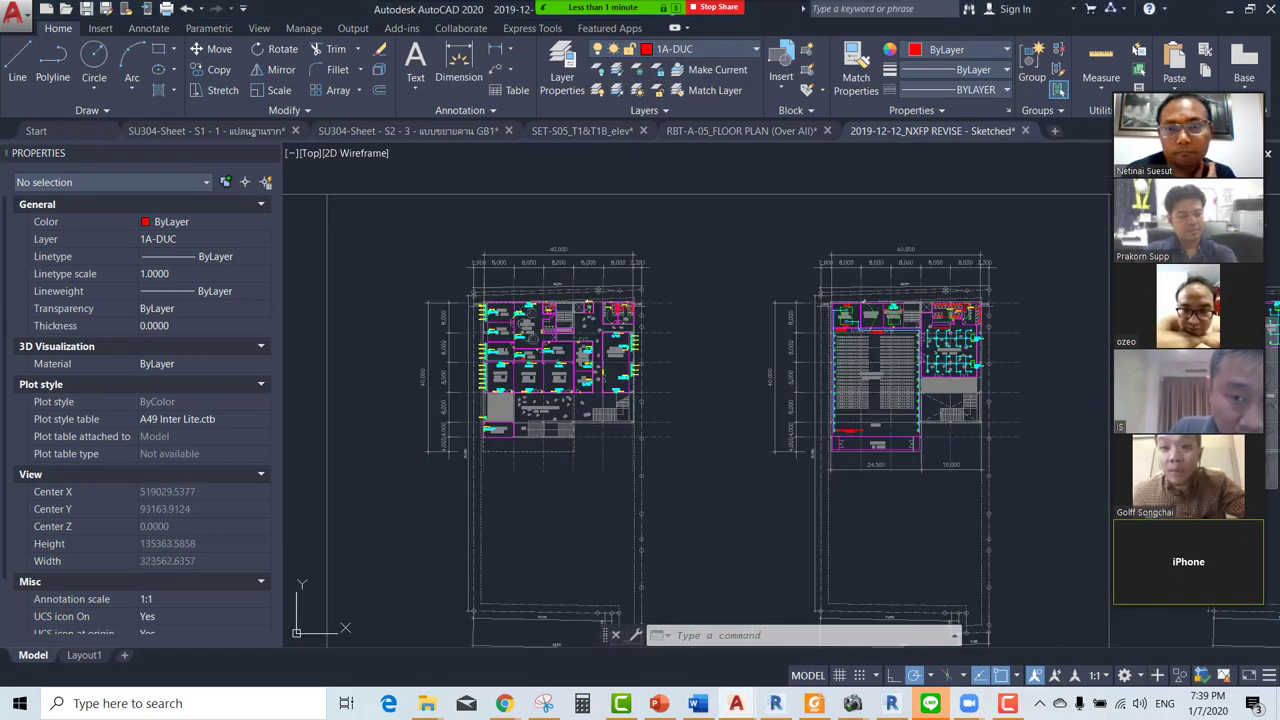
scroll(700, 400, down, 2)
scroll(634, 380, up, 3)
middle_drag(634, 380, 880, 368)
Dismiss the upgrade offer, start a new meeting and copy its invitation URL.
scroll(880, 368, down, 2)
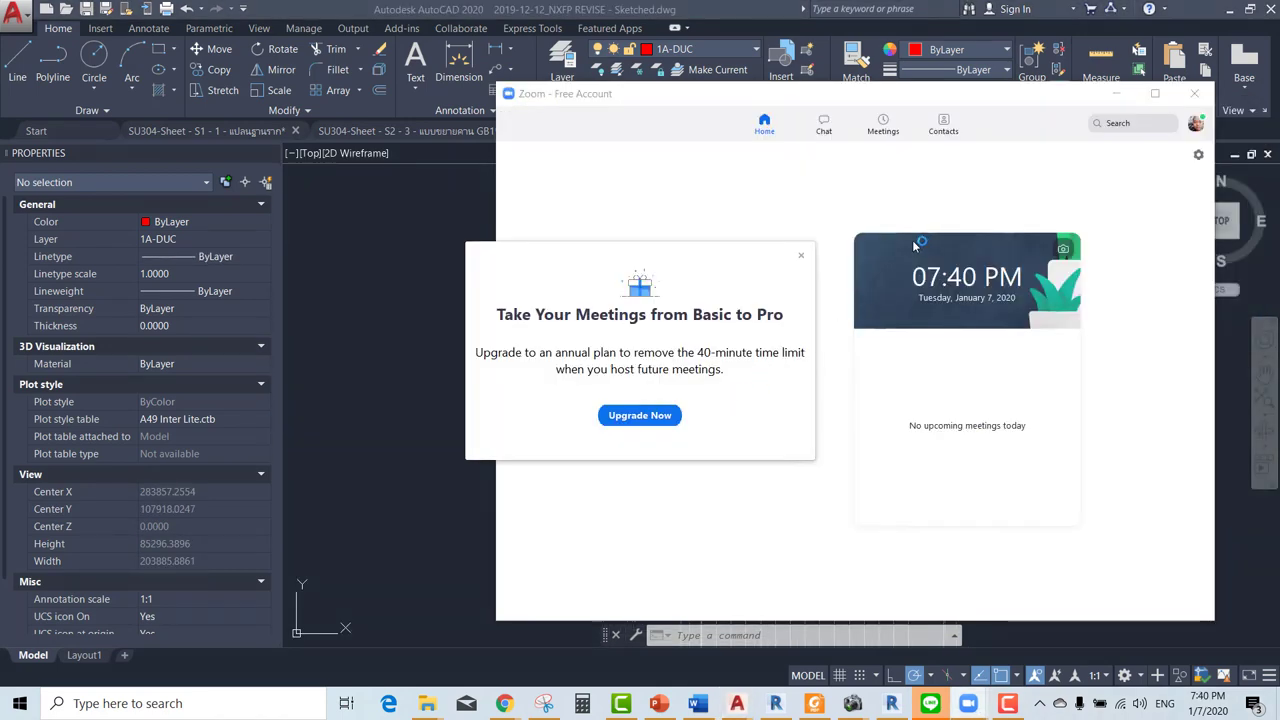
click(801, 256)
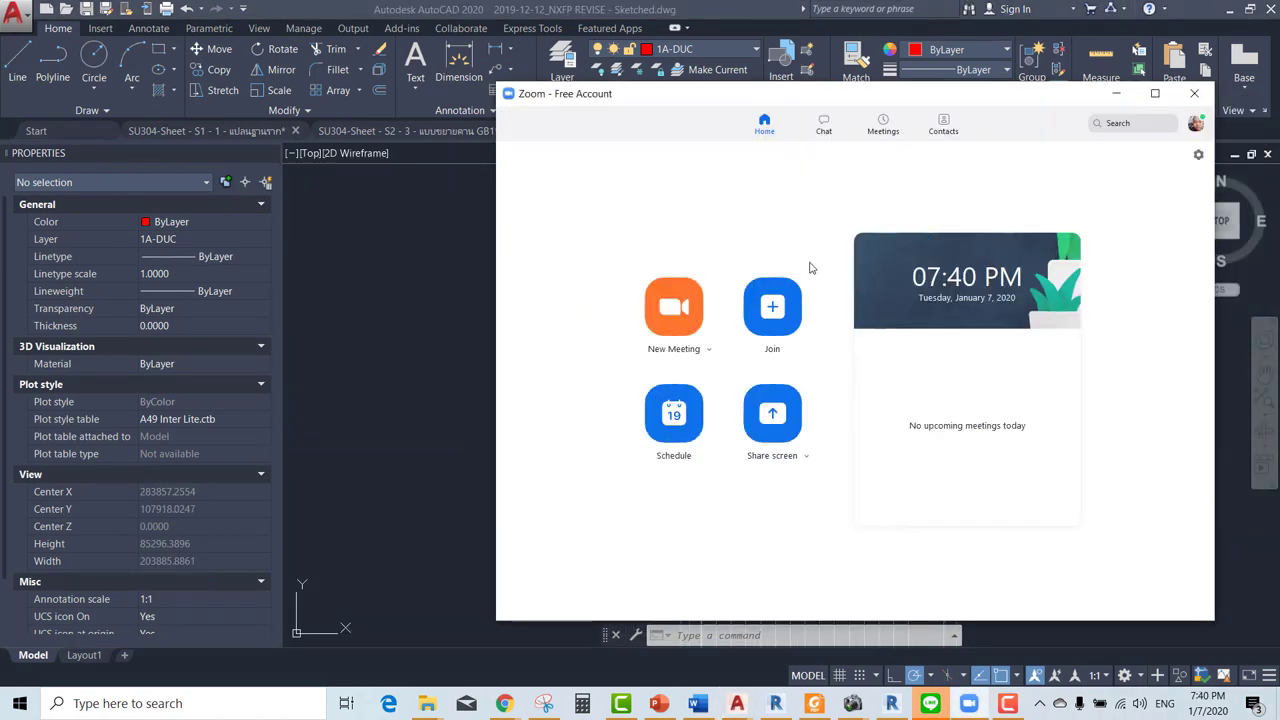
click(674, 306)
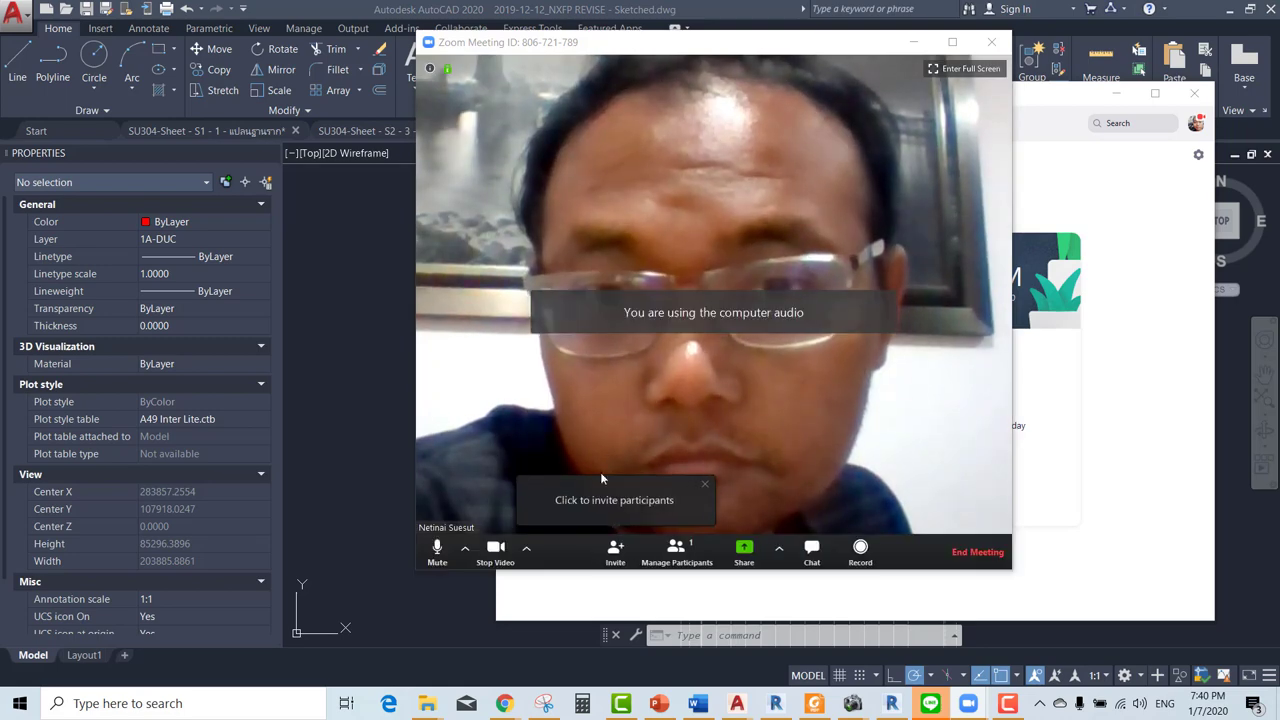
click(615, 550)
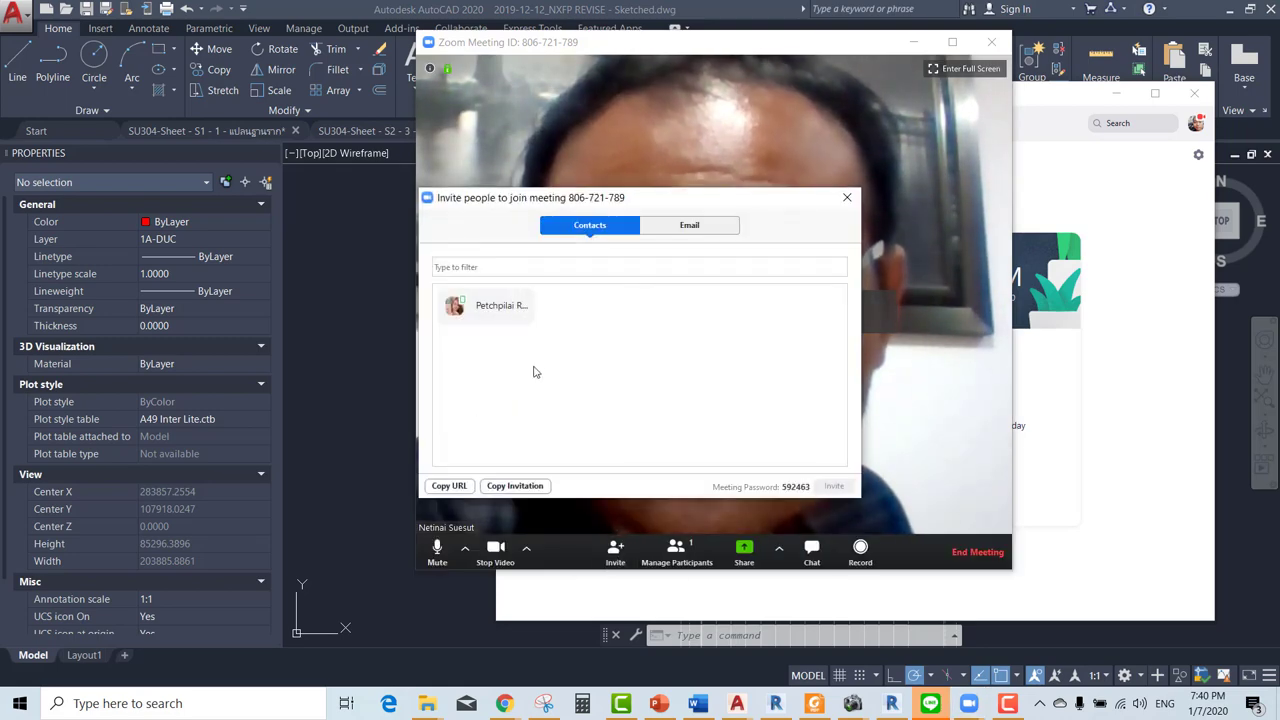
click(449, 486)
Bring LINE forward over the meeting and move the invite dialog aside.
click(932, 702)
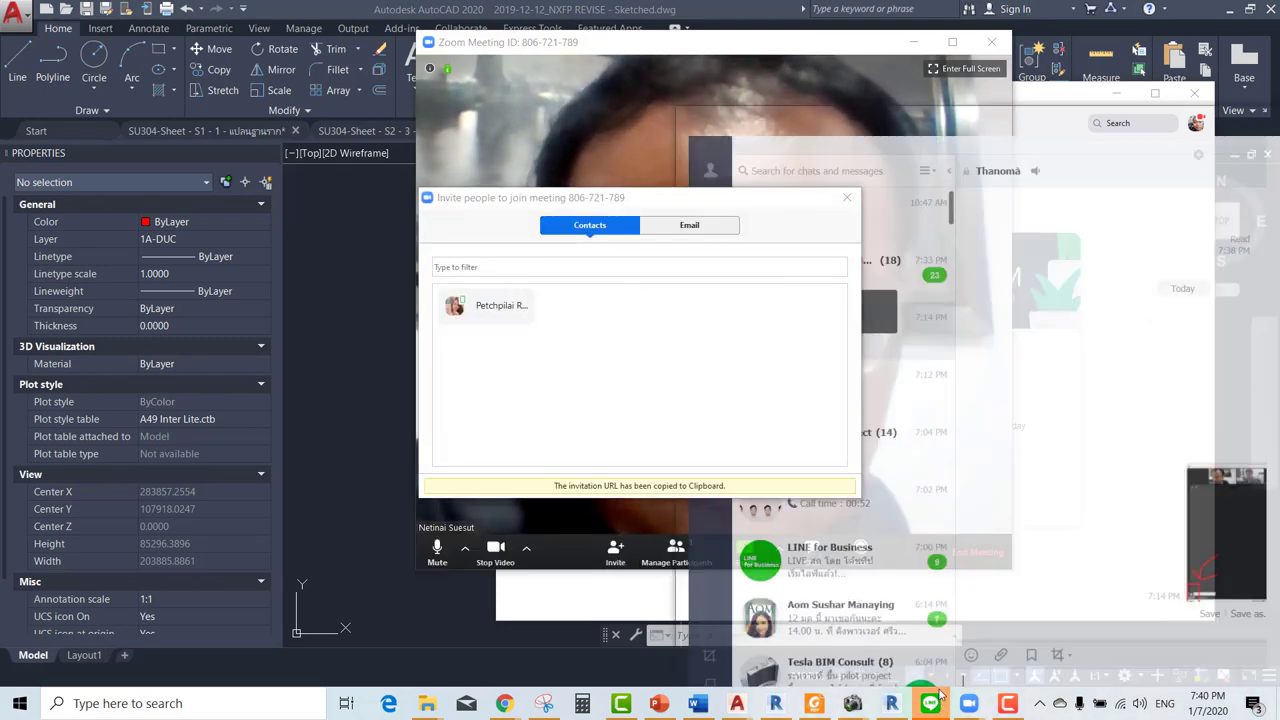
mouse_move(975, 71)
mouse_down()
mouse_move(735, 20)
mouse_move(903, 38)
mouse_up()
drag(735, 201, 397, 175)
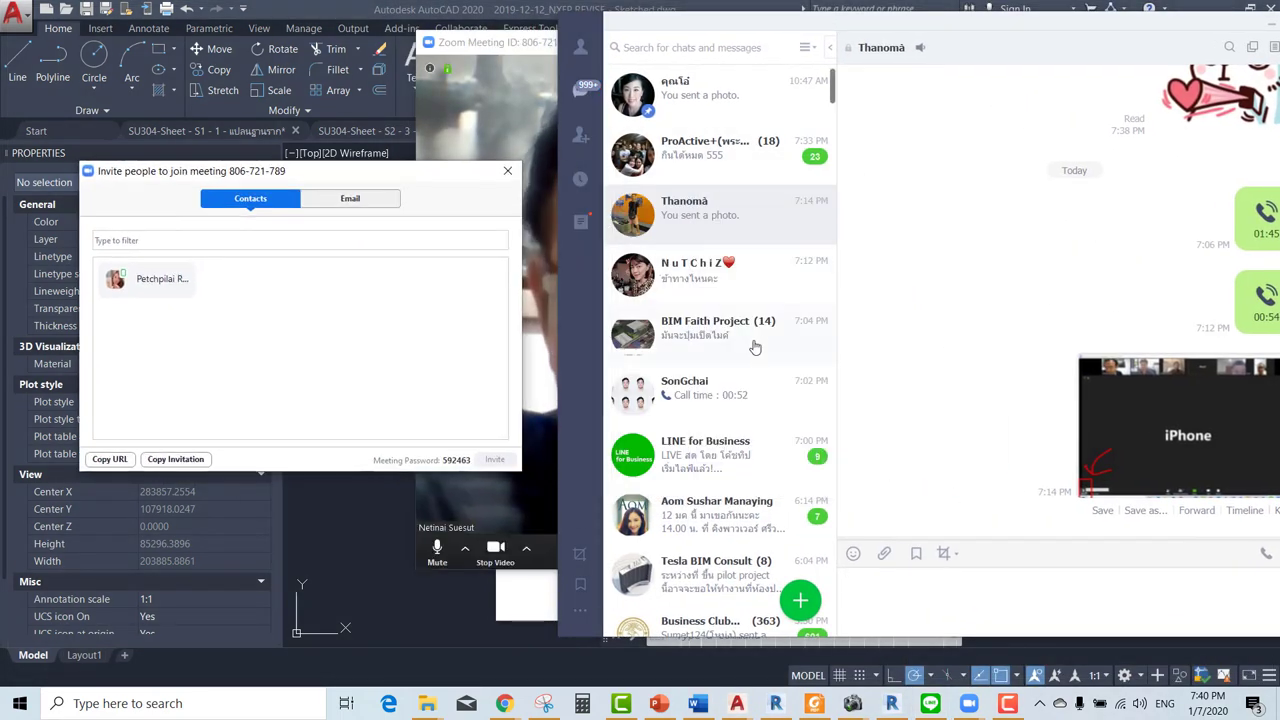
Send the Zoom link and the note 'คุยต่อได้ดับ' to the BIM Faith Project group.
click(903, 605)
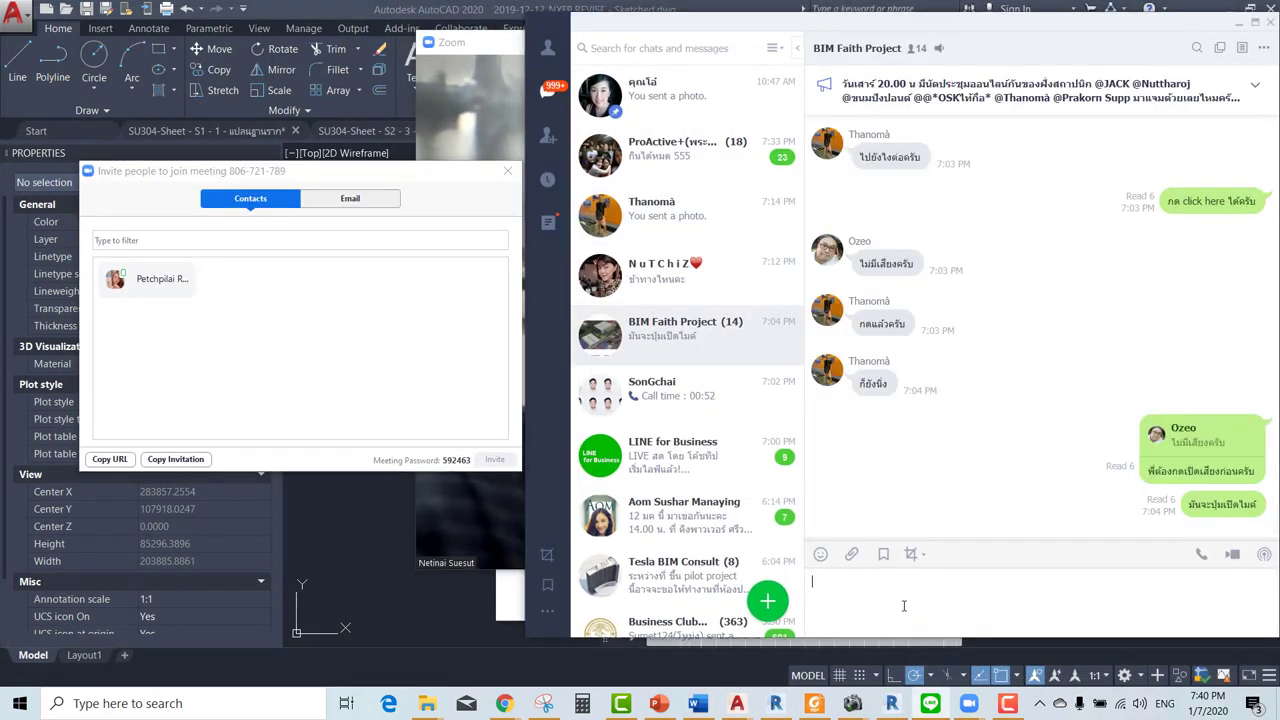
key(ctrl+v)
key(Return)
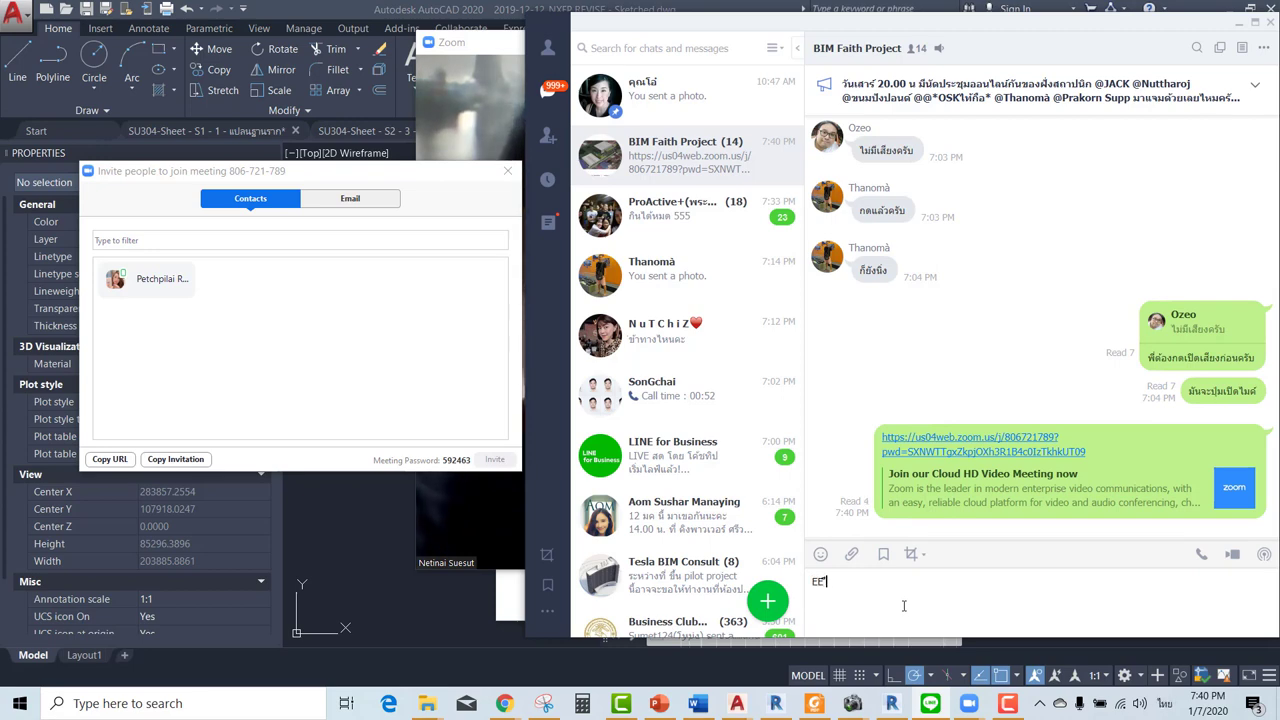
text( คุยต่อได)
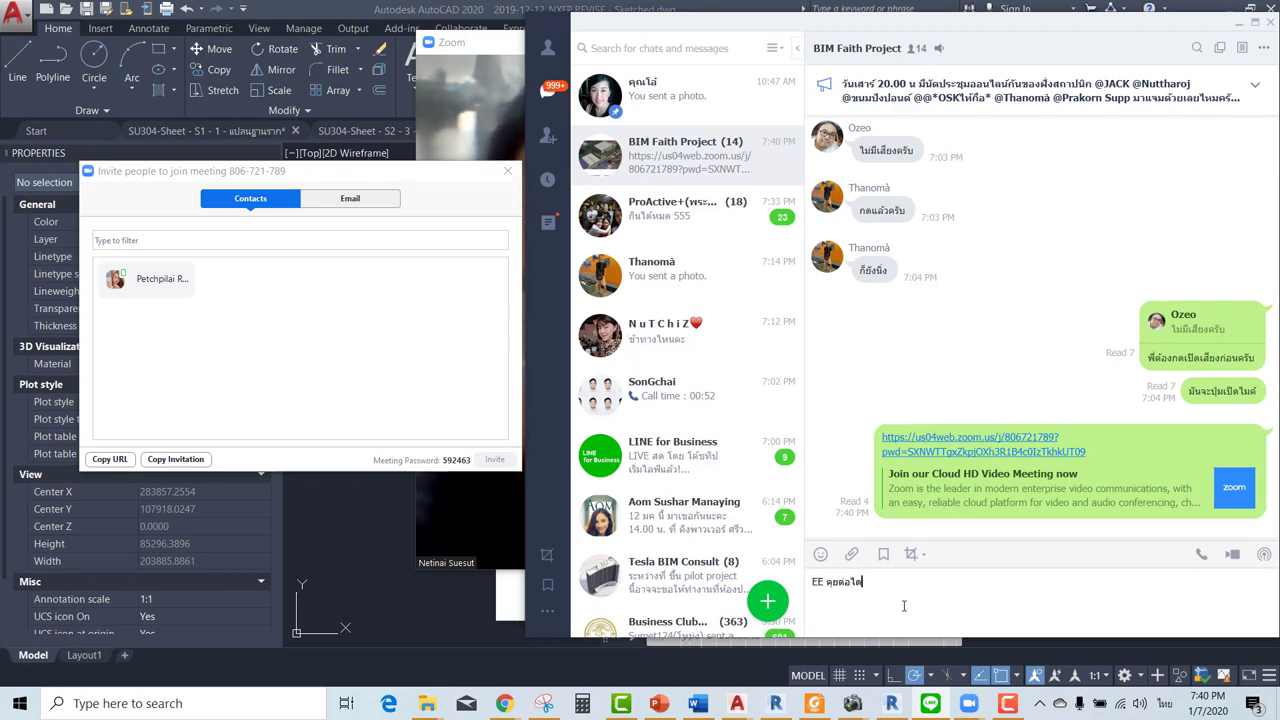
text(้ดับ)
key(Return)
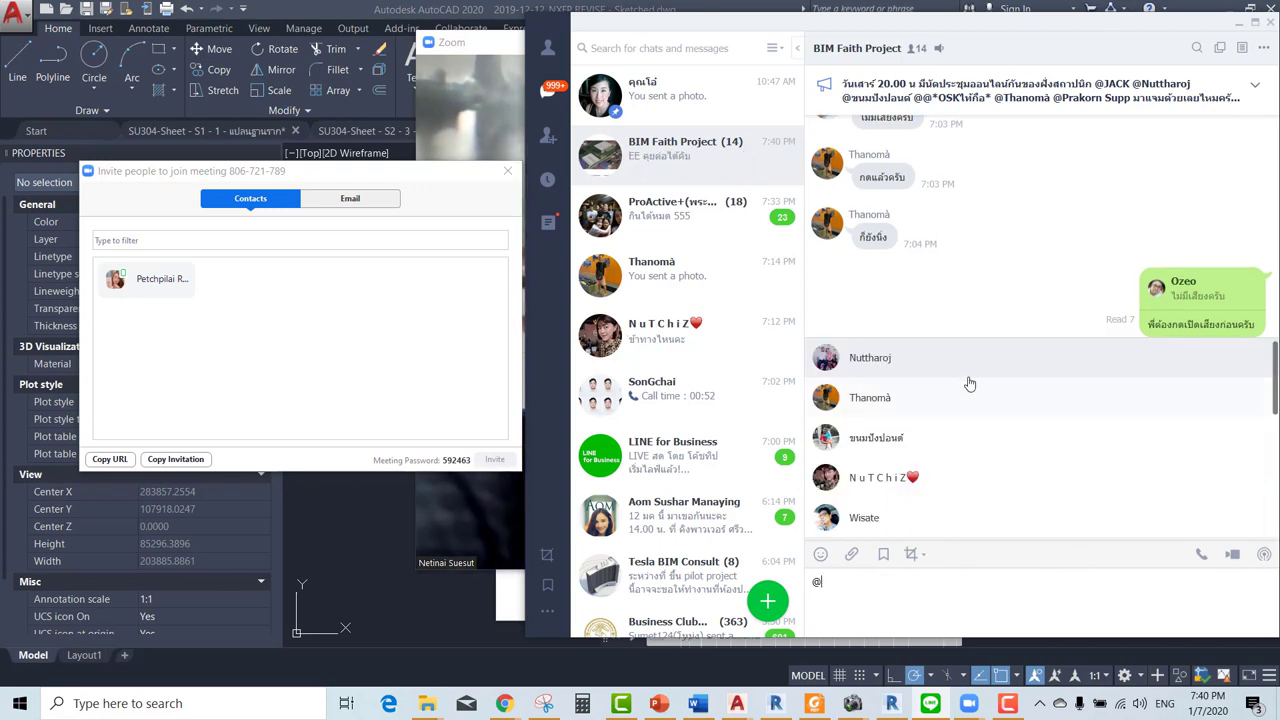
Start a message mentioning a team member with @ and browse the member list.
scroll(917, 460, down, 1)
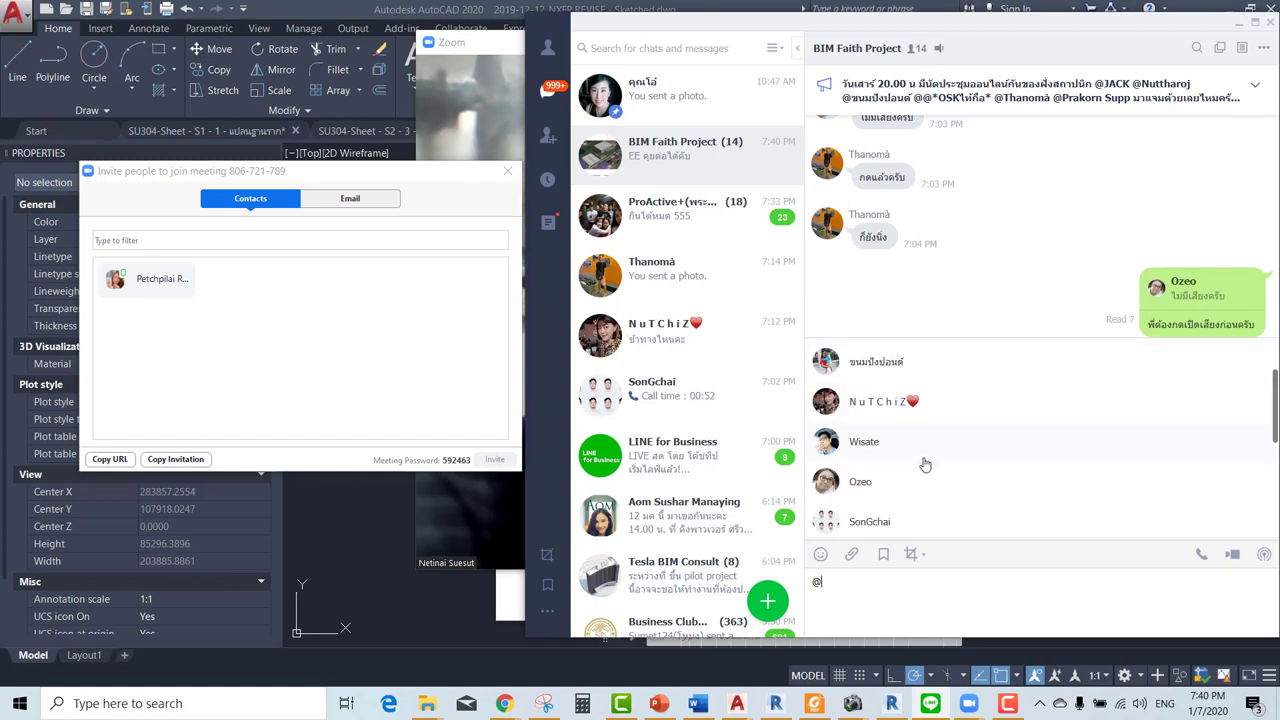
scroll(917, 480, down, 2)
click(905, 488)
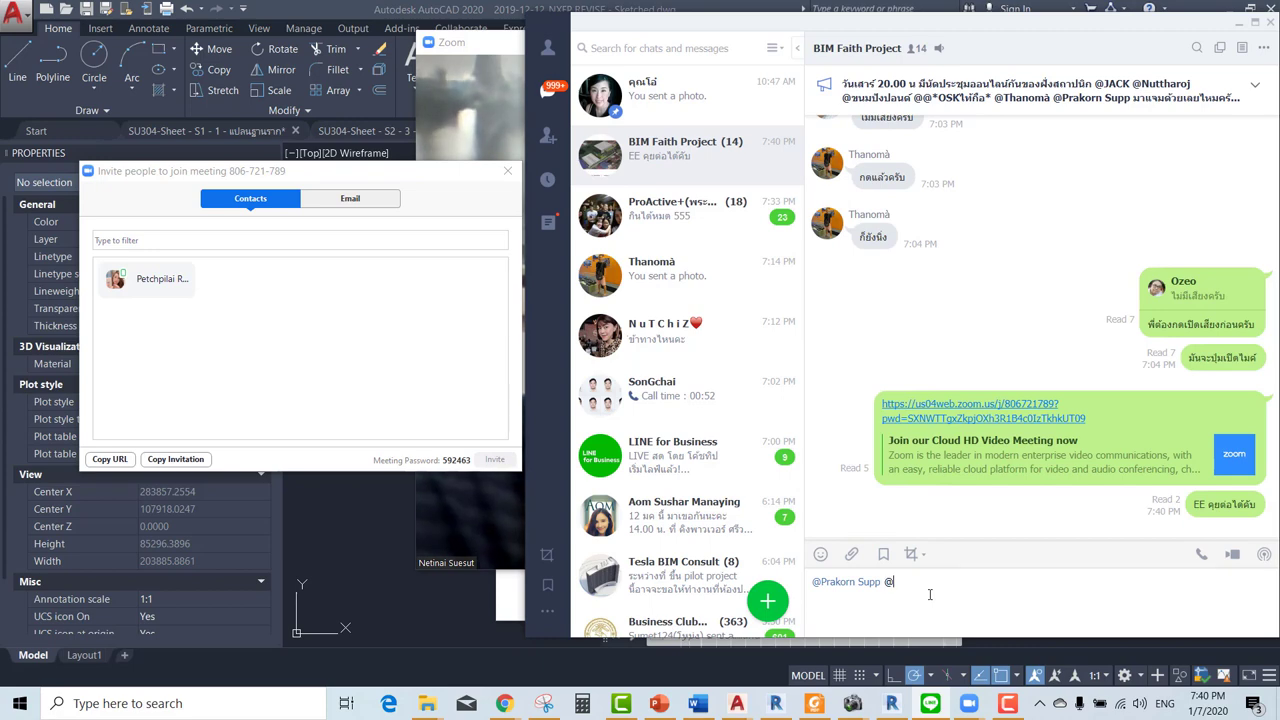
text(@)
scroll(970, 455, down, 3)
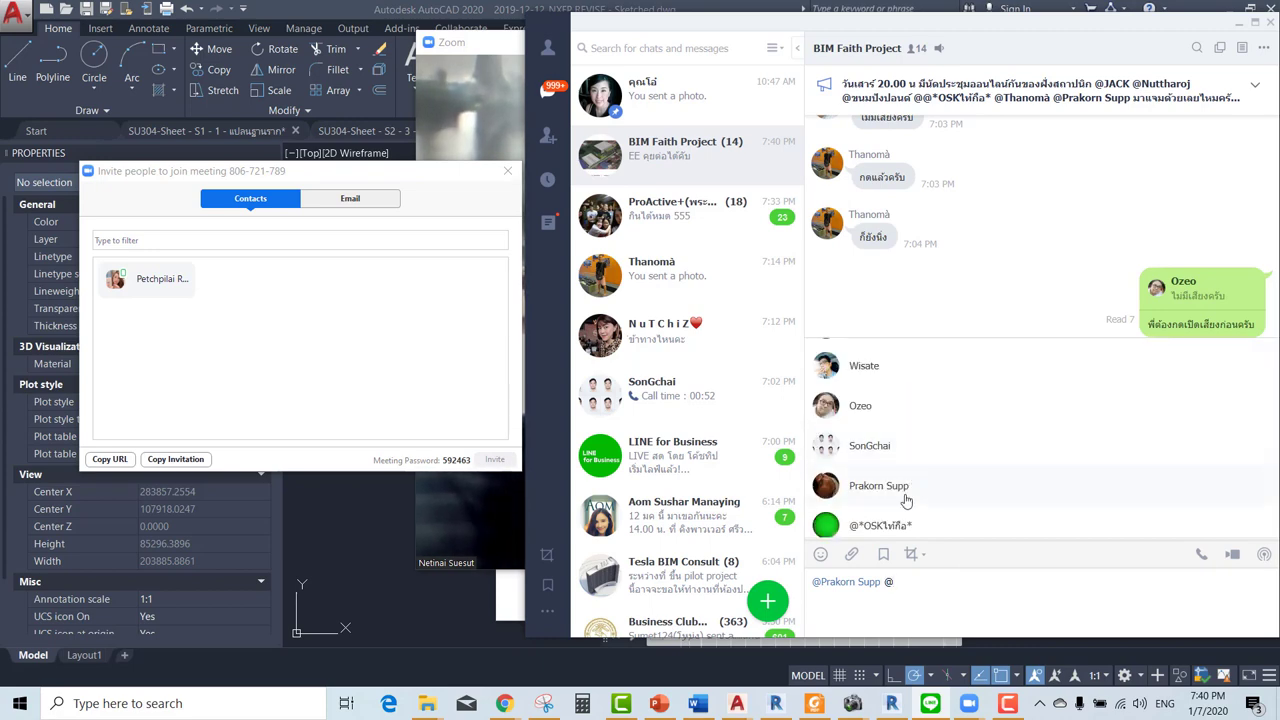
scroll(910, 500, down, 2)
scroll(920, 505, down, 2)
scroll(920, 505, up, 5)
scroll(922, 490, up, 2)
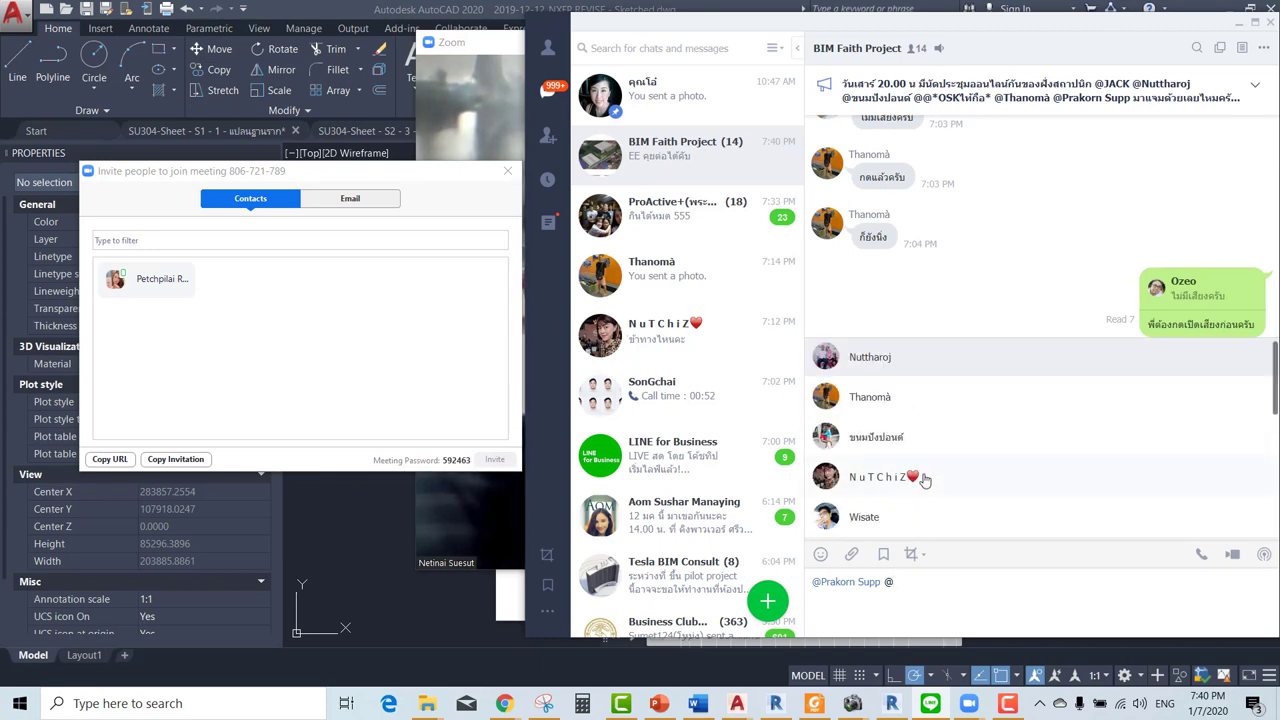
scroll(925, 480, down, 5)
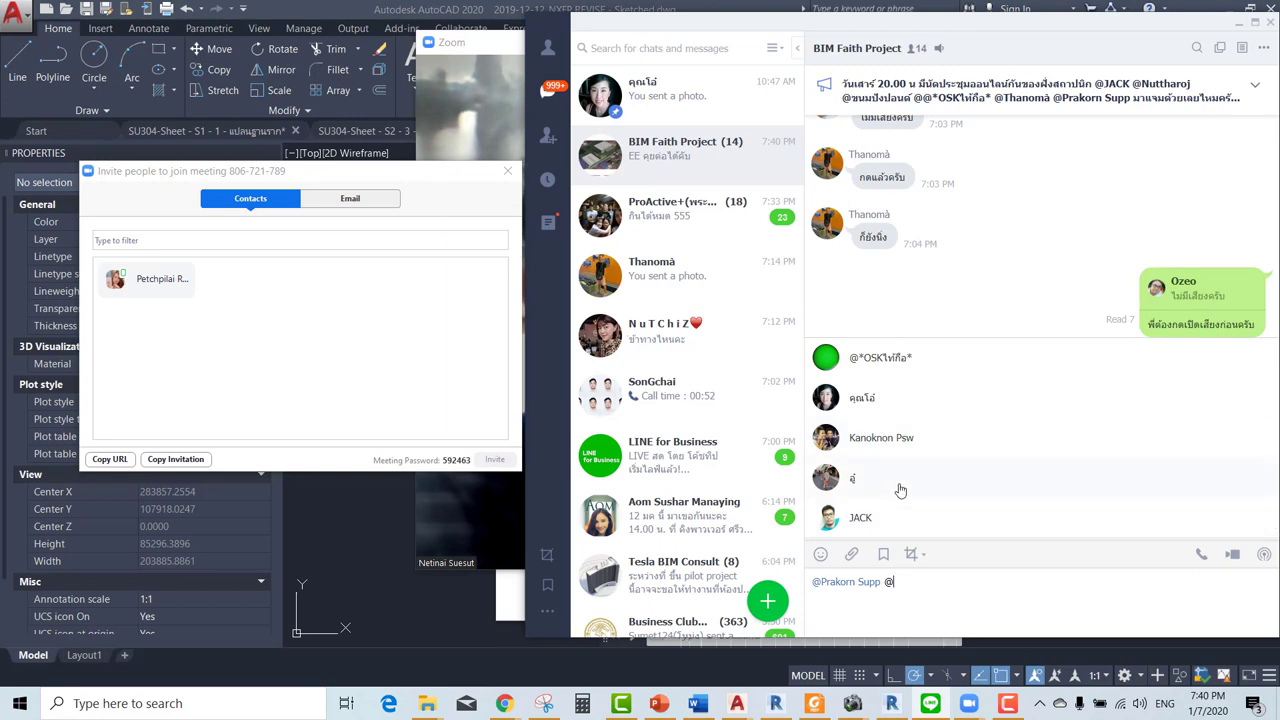
click(983, 577)
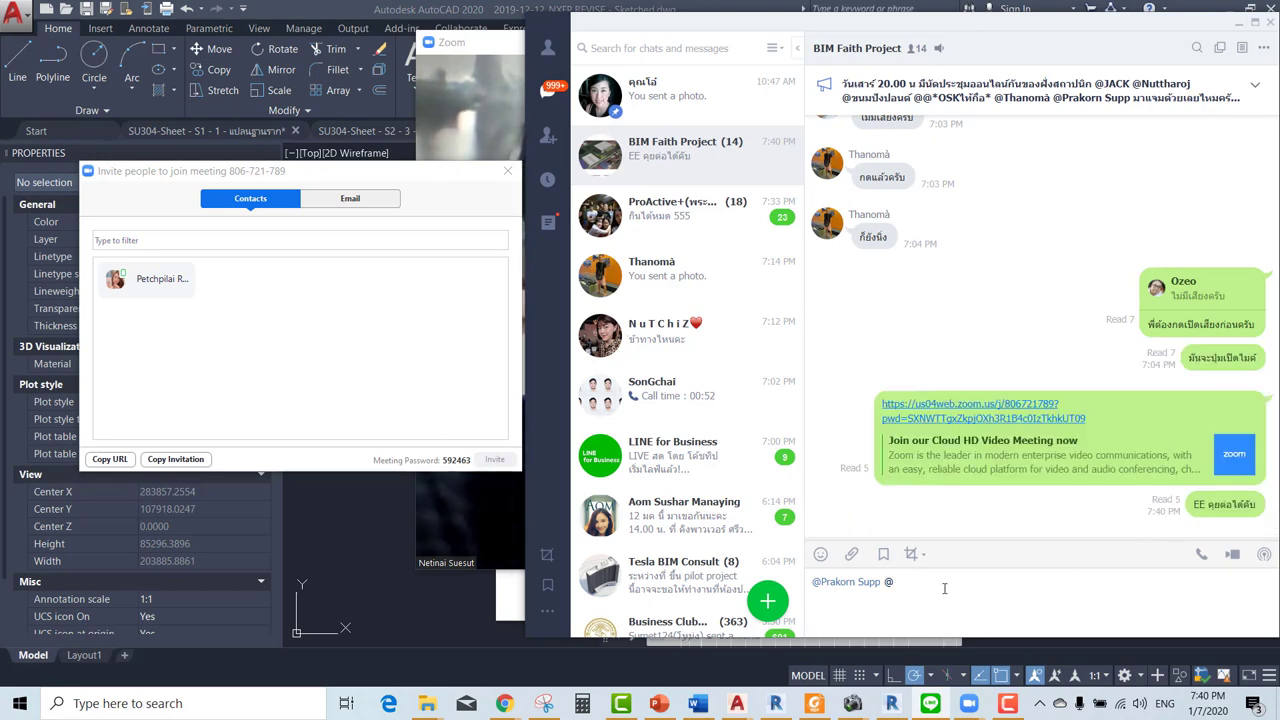
Add the second team member to the mention and send the message.
click(944, 585)
scroll(966, 457, down, 3)
scroll(970, 461, down, 2)
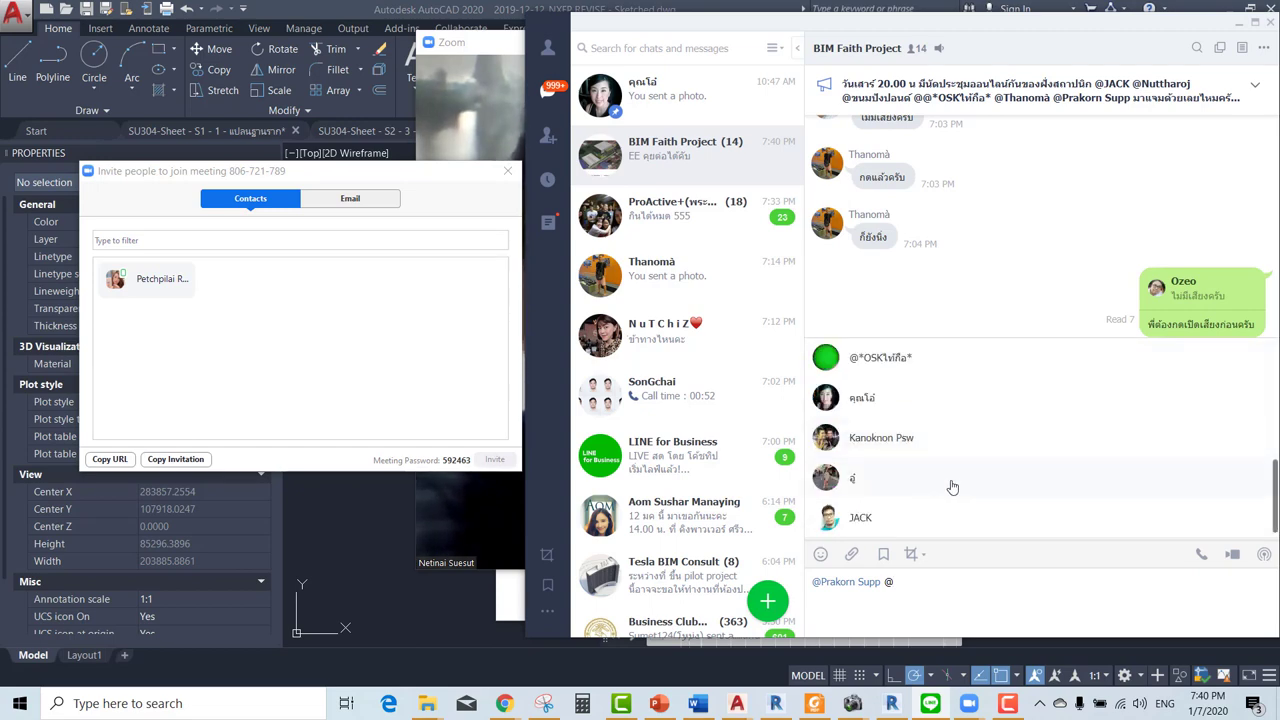
scroll(952, 487, up, 2)
click(888, 442)
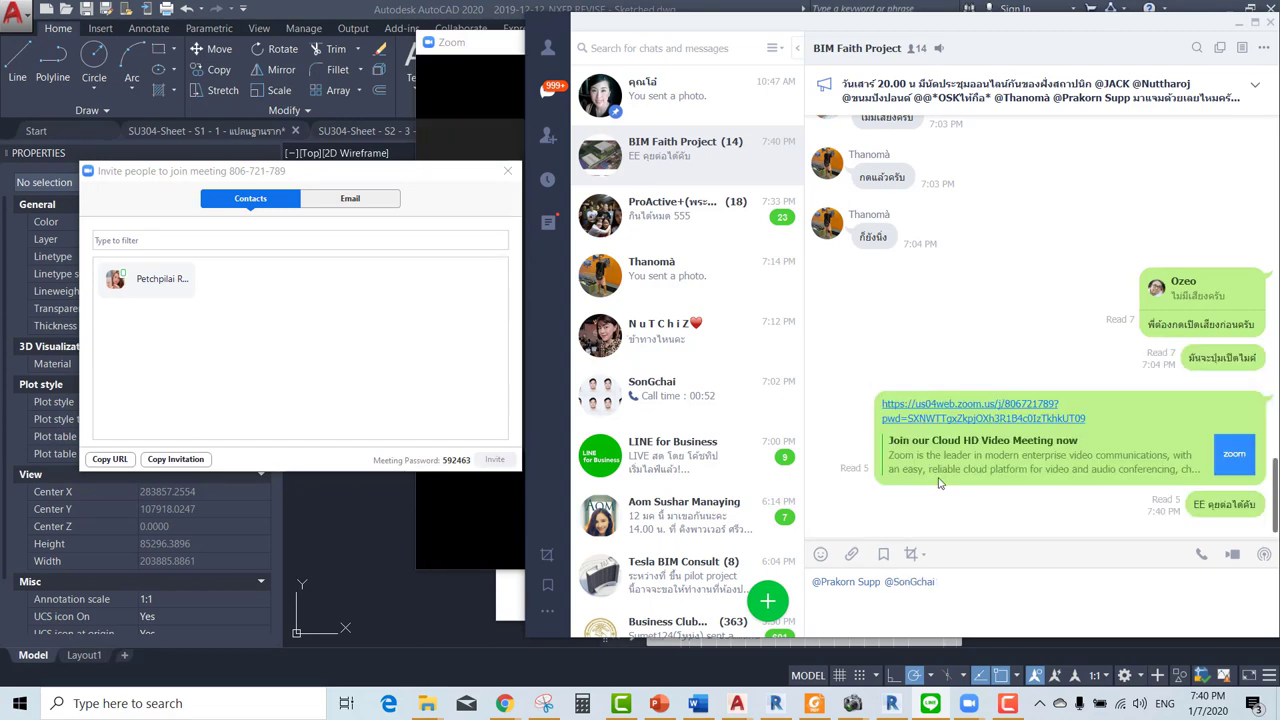
key(Return)
Move the invitation dialog to the lower left and shift the meeting window left.
drag(300, 171, 197, 424)
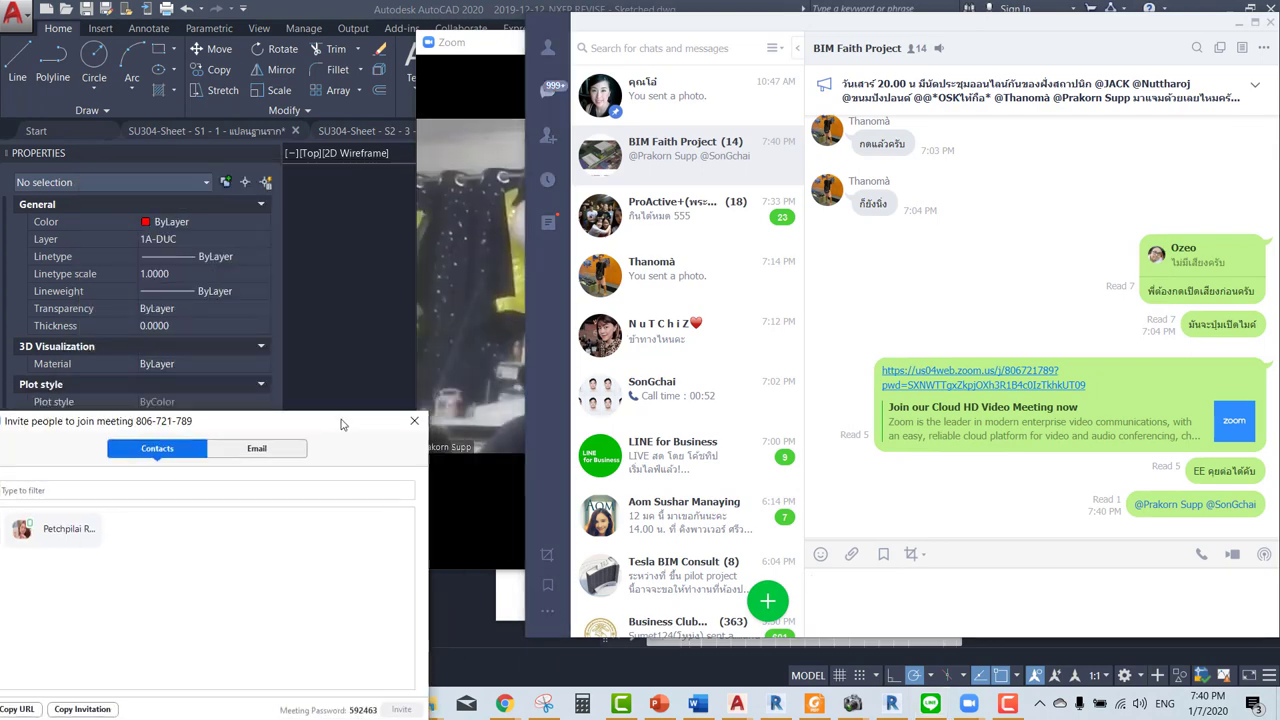
click(497, 263)
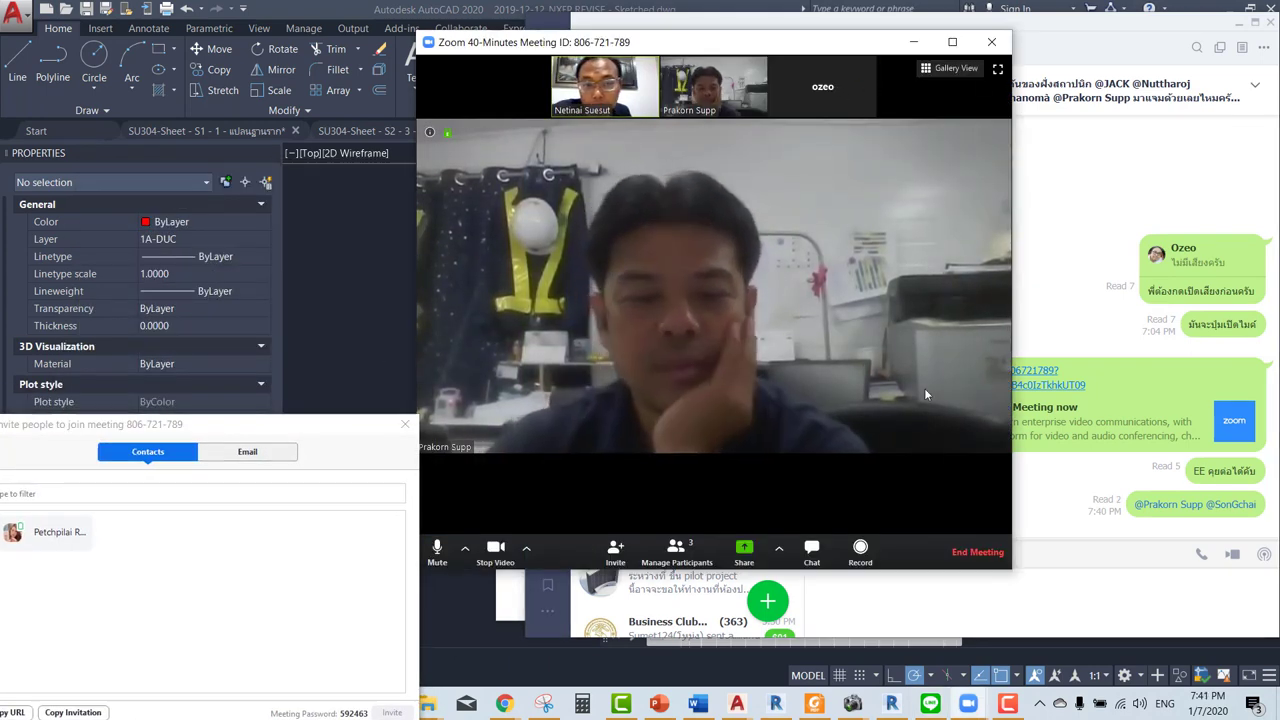
drag(273, 427, 334, 620)
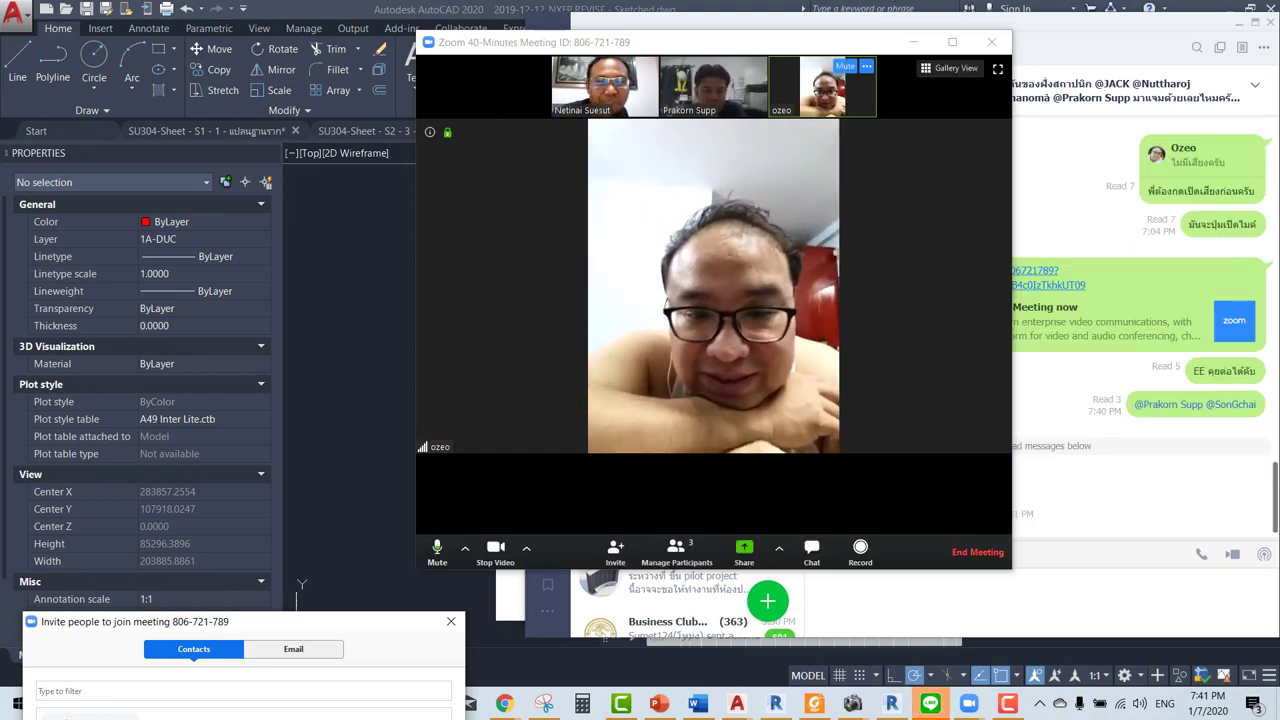
drag(864, 49, 657, 39)
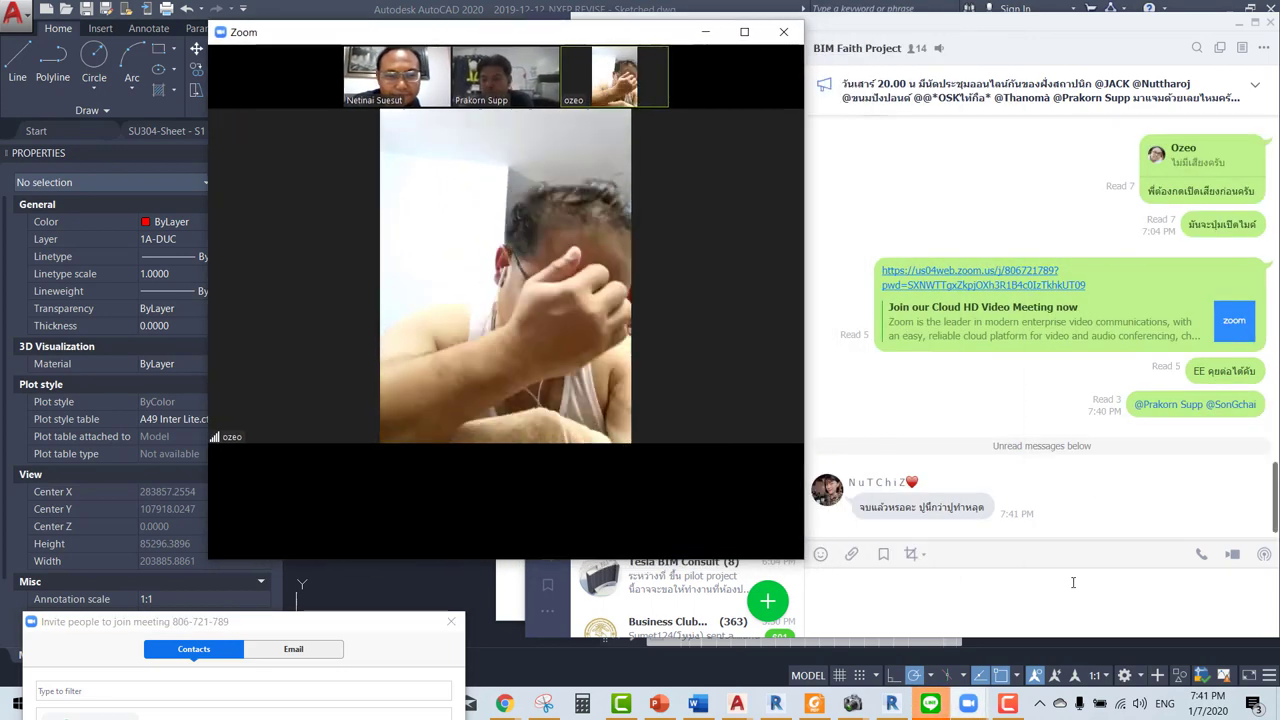
Remove a stray character from the LINE message box and return the meeting window to front.
click(1021, 593)
text(d)
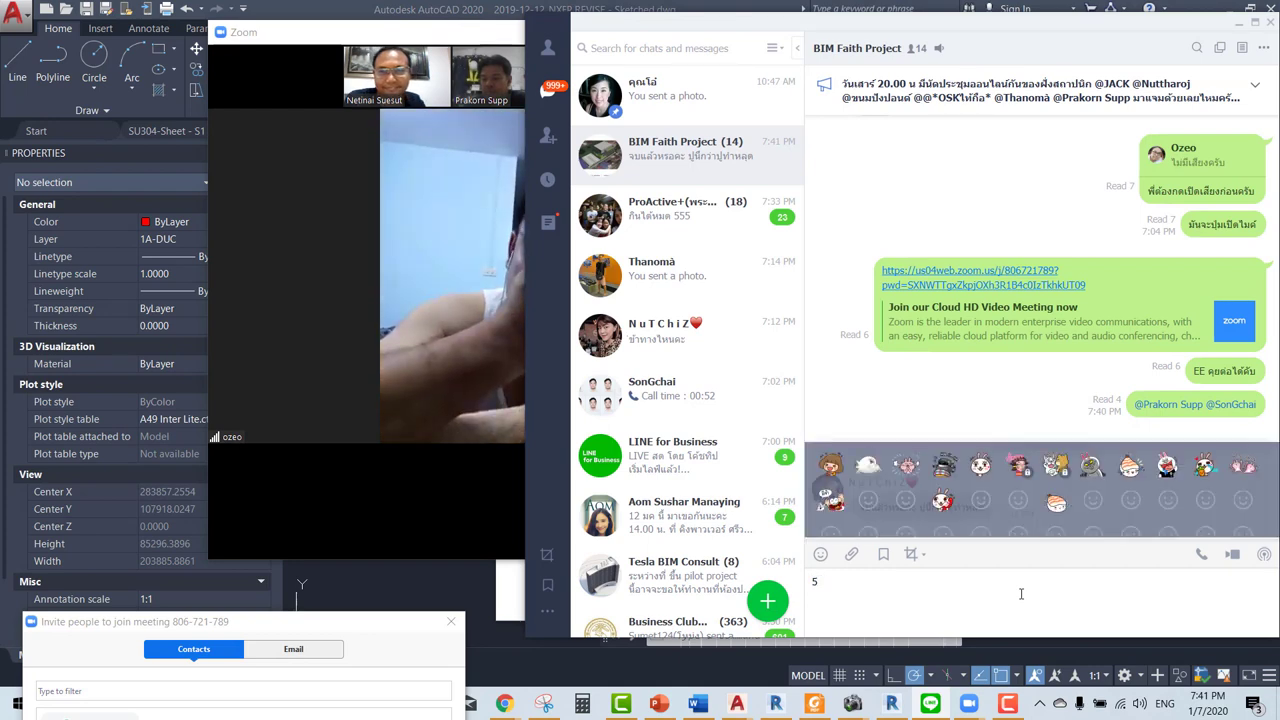
key(BackSpace)
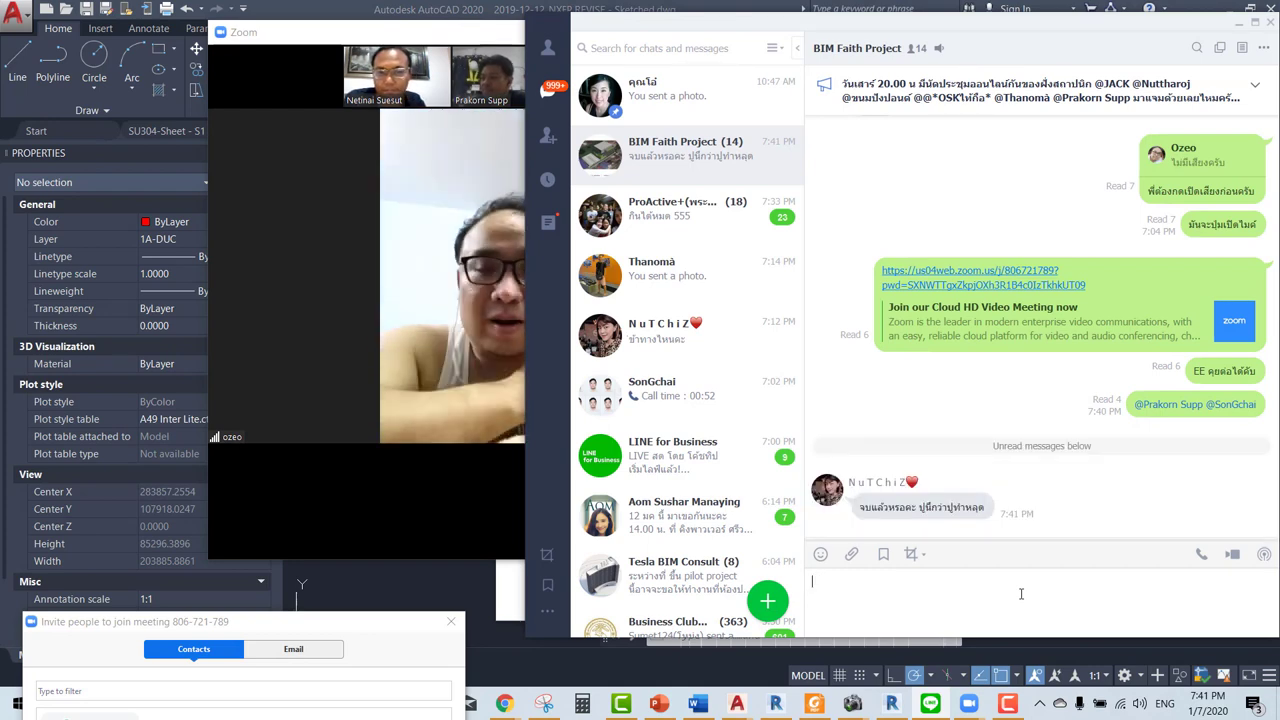
click(510, 250)
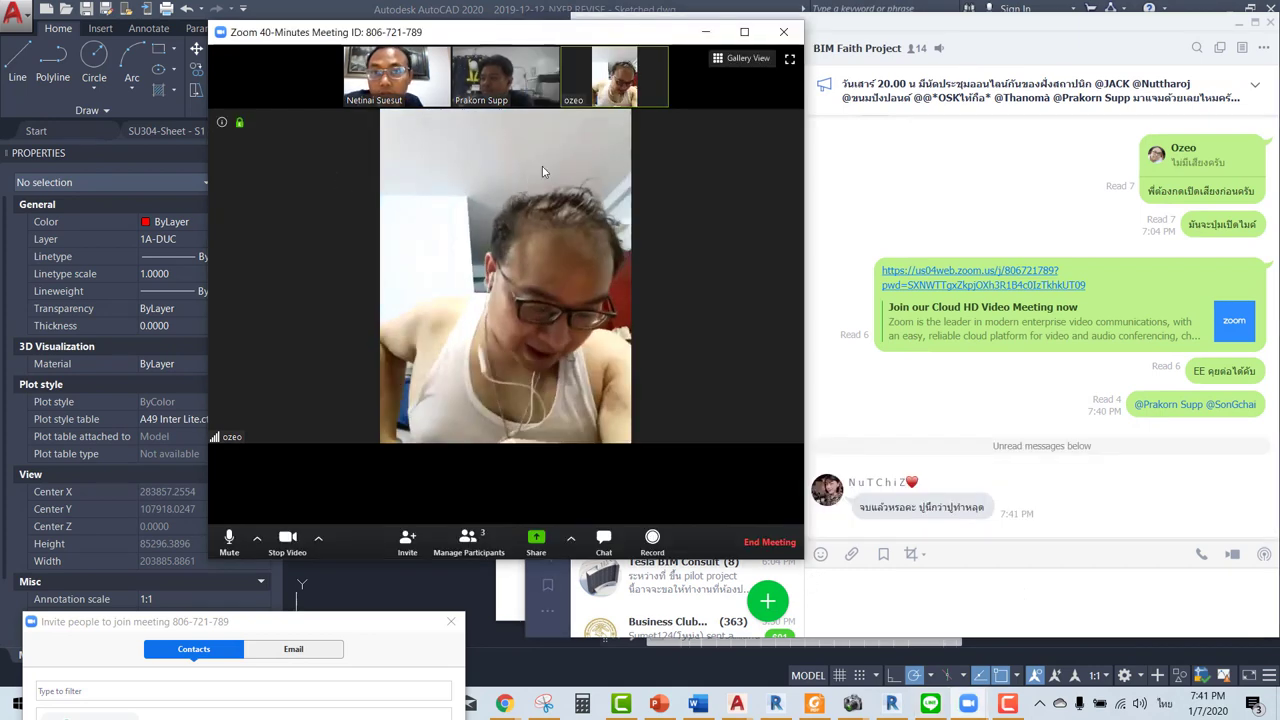
drag(615, 34, 723, 48)
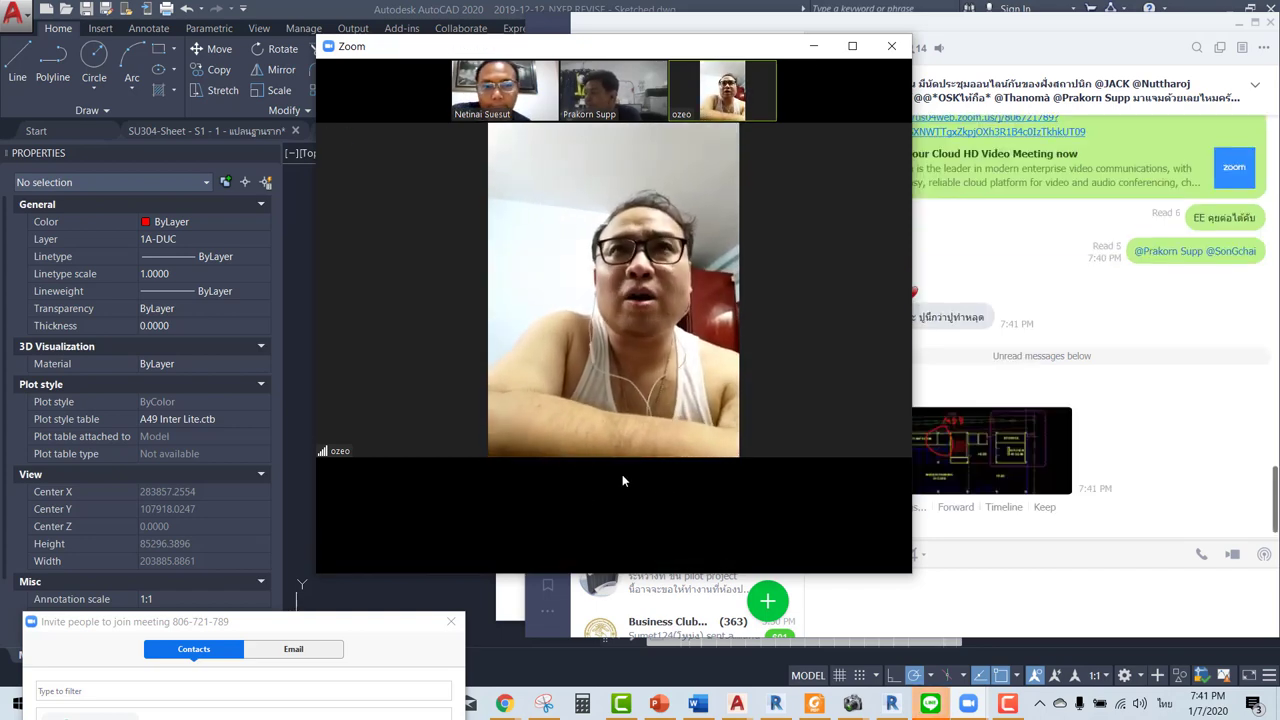
Open the shared floor-plan photo full size and arrange the viewer beside the chat.
click(1158, 568)
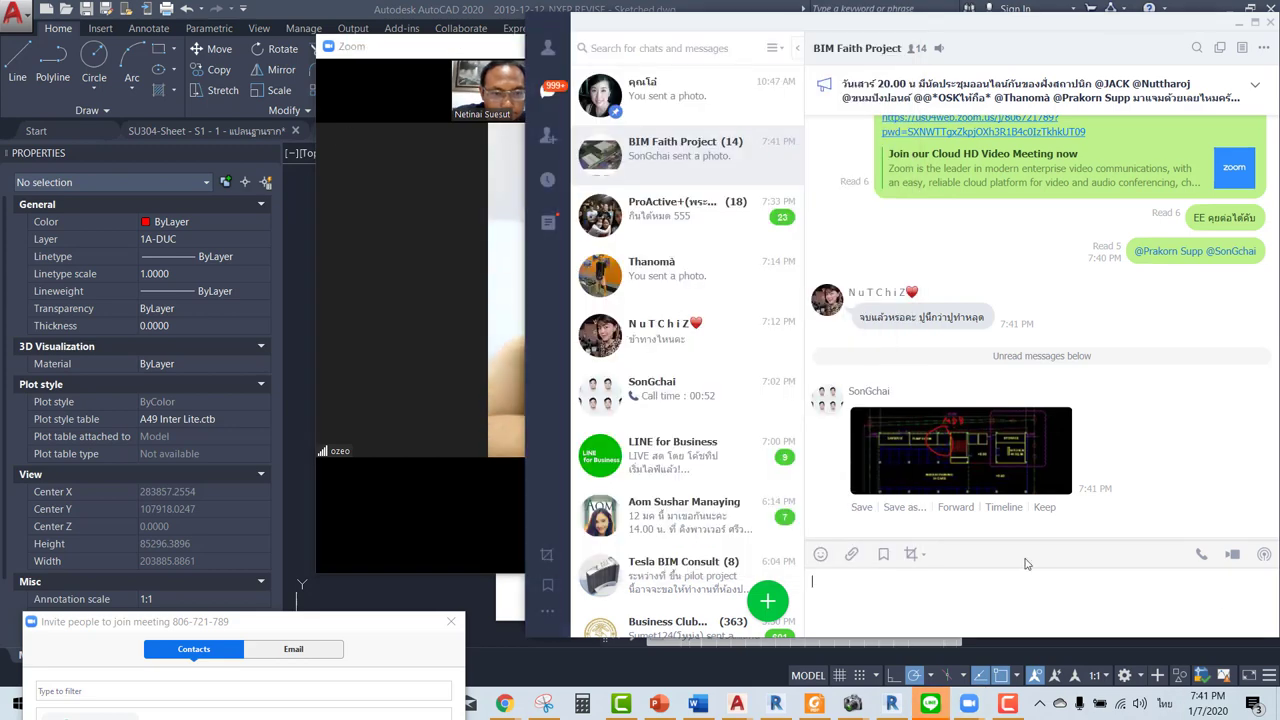
click(966, 447)
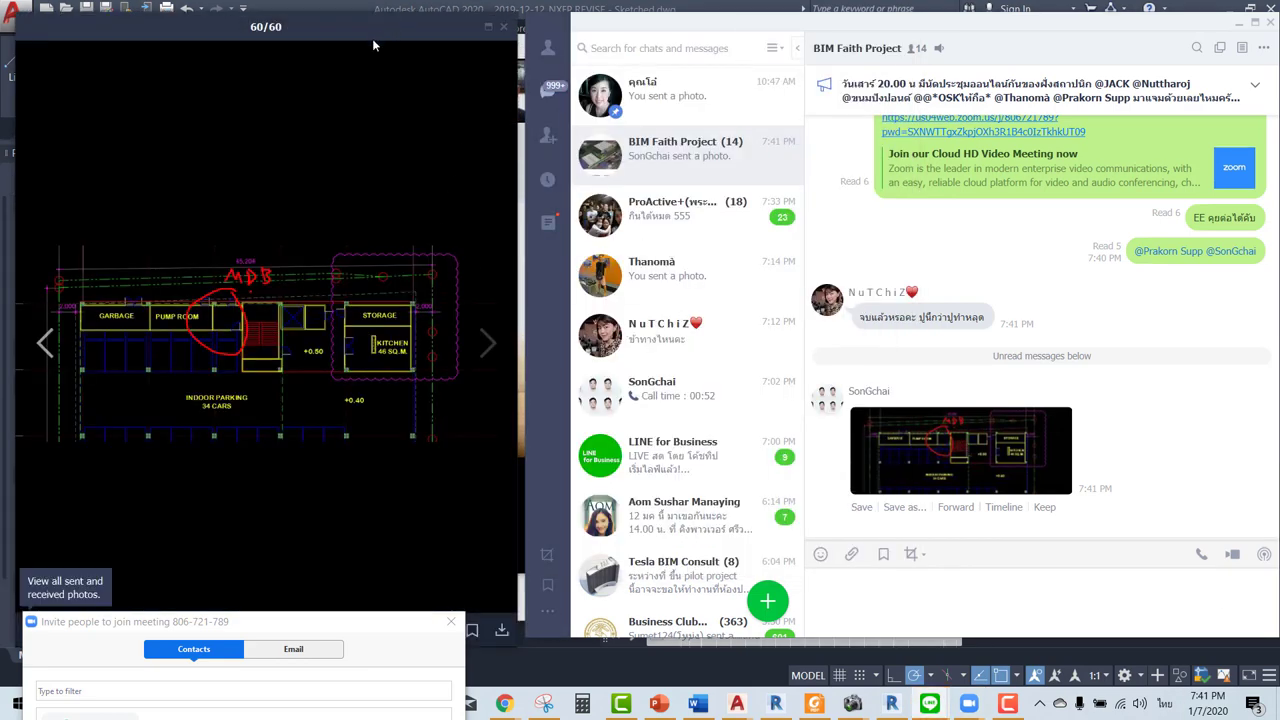
drag(390, 26, 1012, 27)
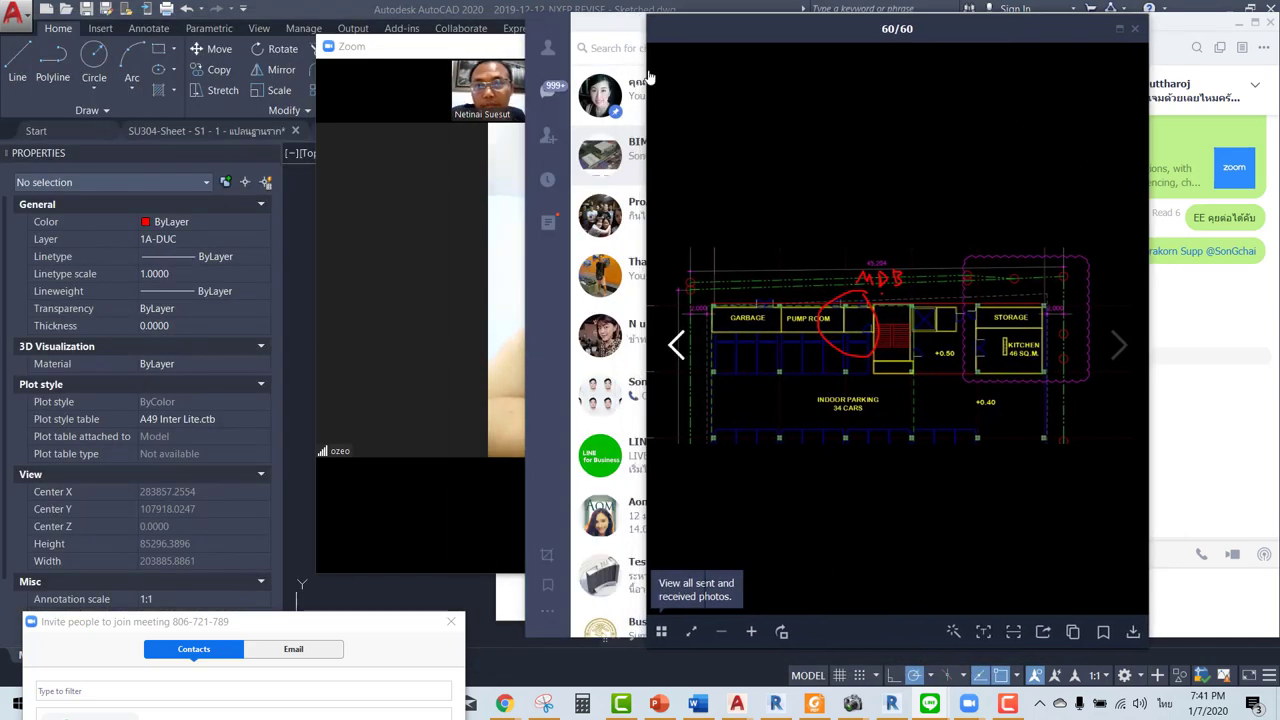
drag(447, 55, 196, 50)
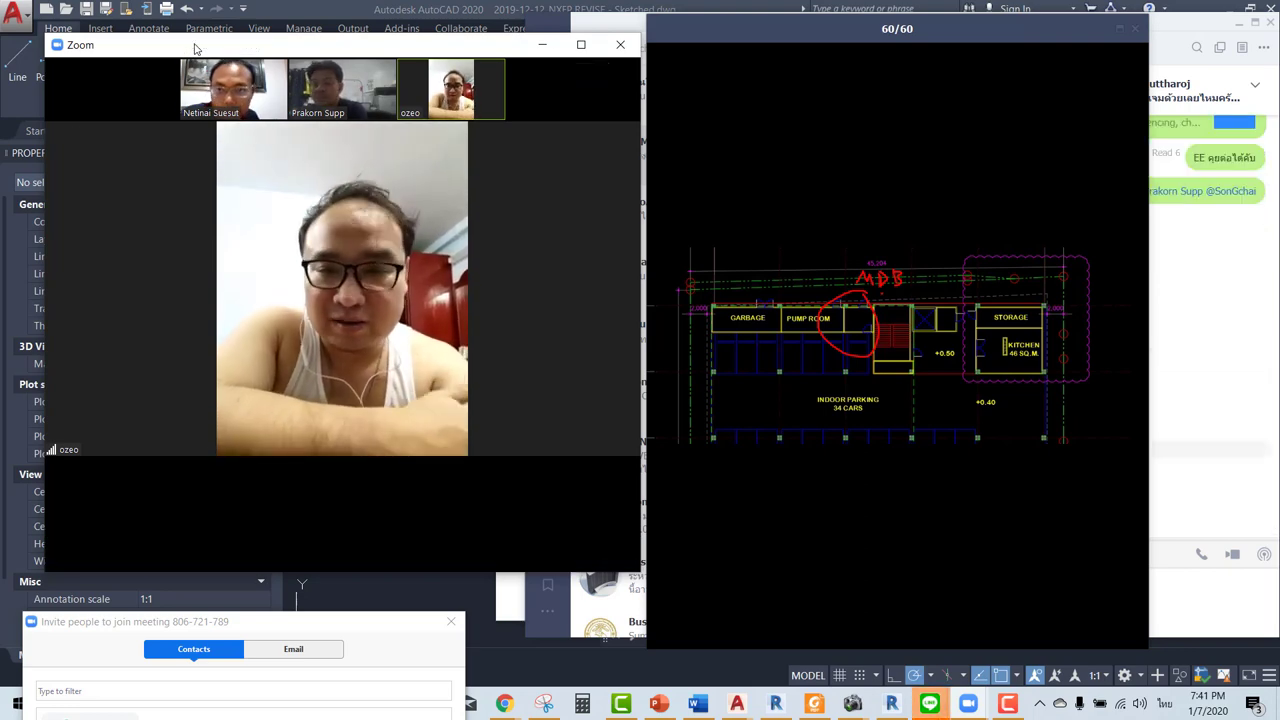
mouse_move(995, 28)
mouse_down()
mouse_move(783, 35)
mouse_move(923, 38)
mouse_up()
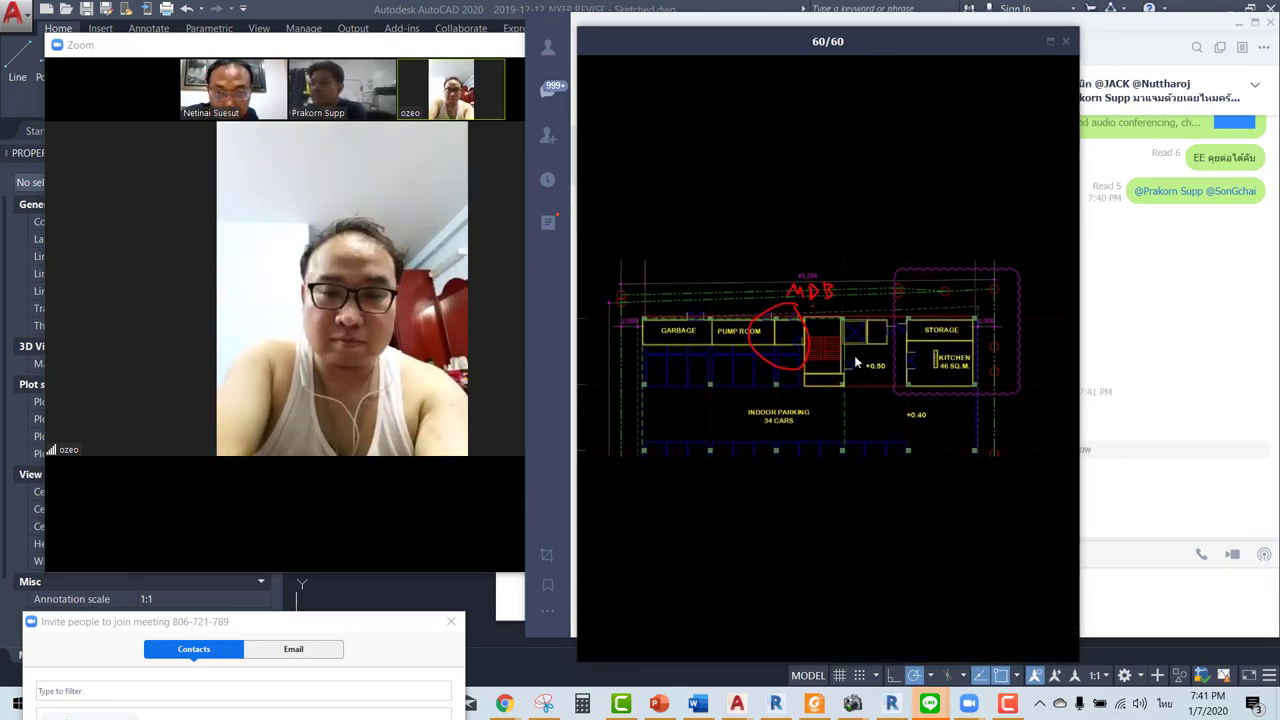
mouse_move(828, 350)
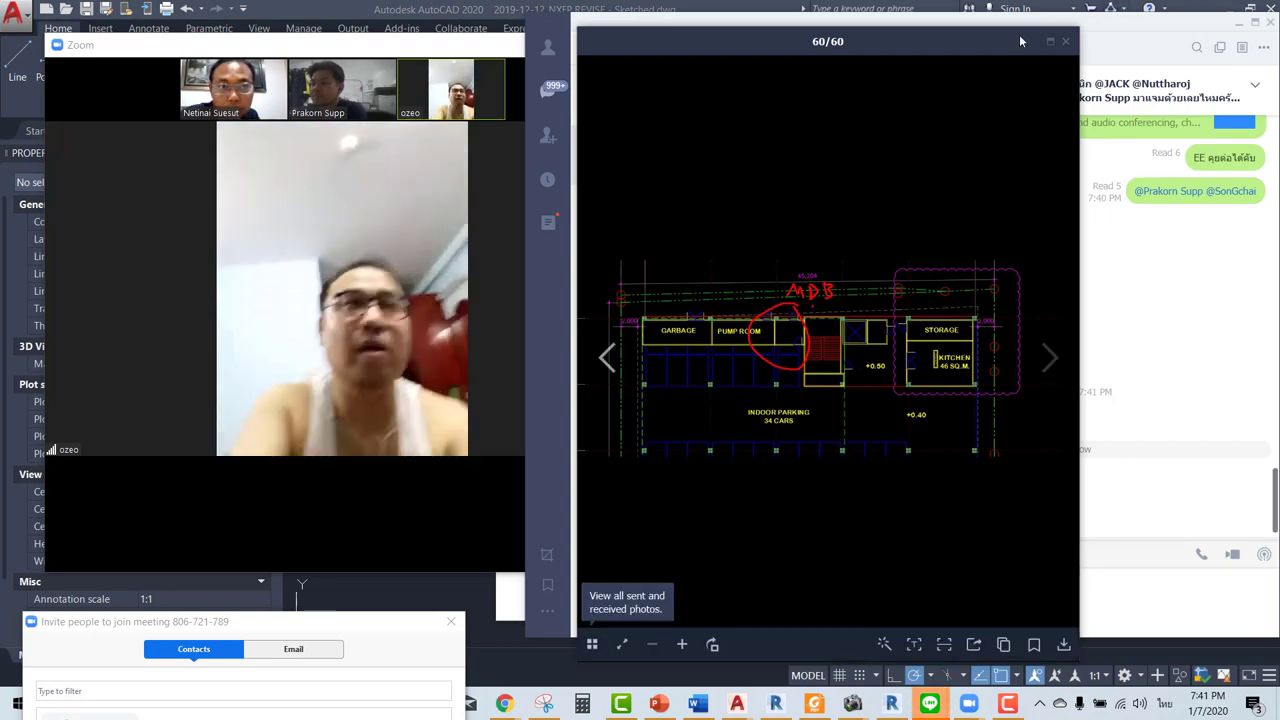
drag(906, 40, 507, 13)
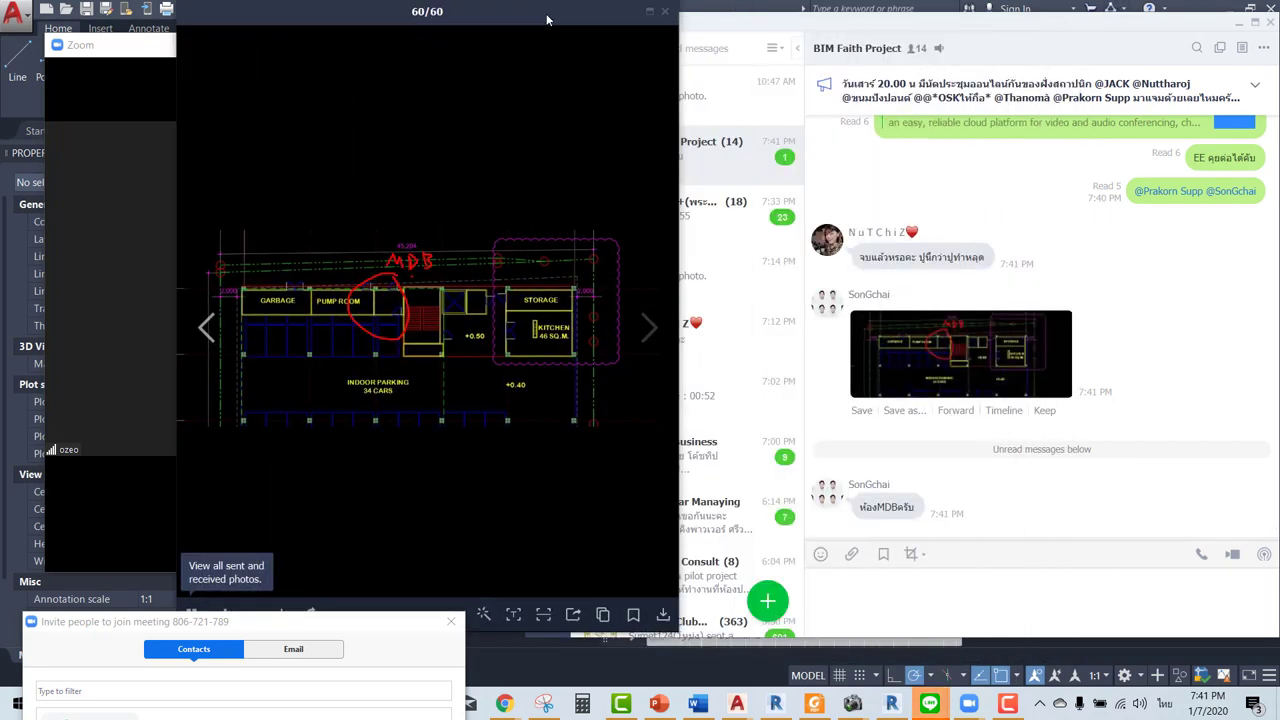
Send the reply 'ได้ครับ' to the group and move the photo viewer lower right.
click(928, 590)
text(ได้คร)
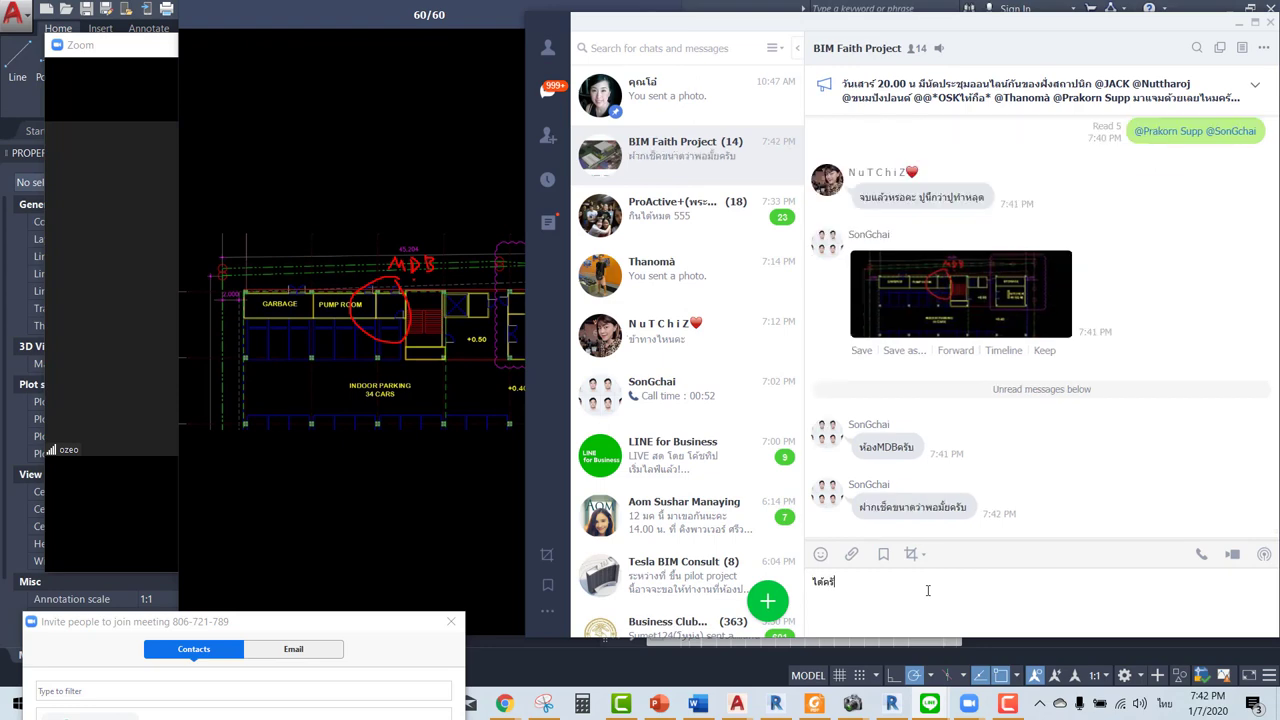
text(ับ)
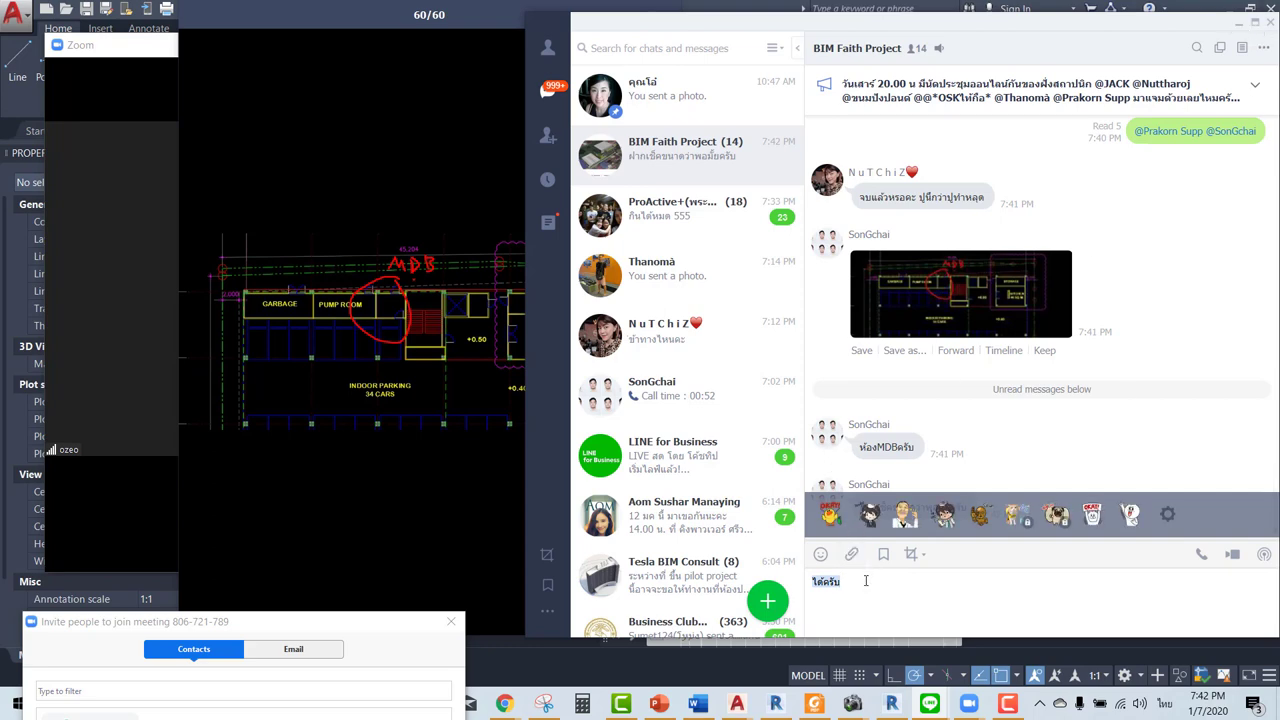
key(Return)
click(399, 62)
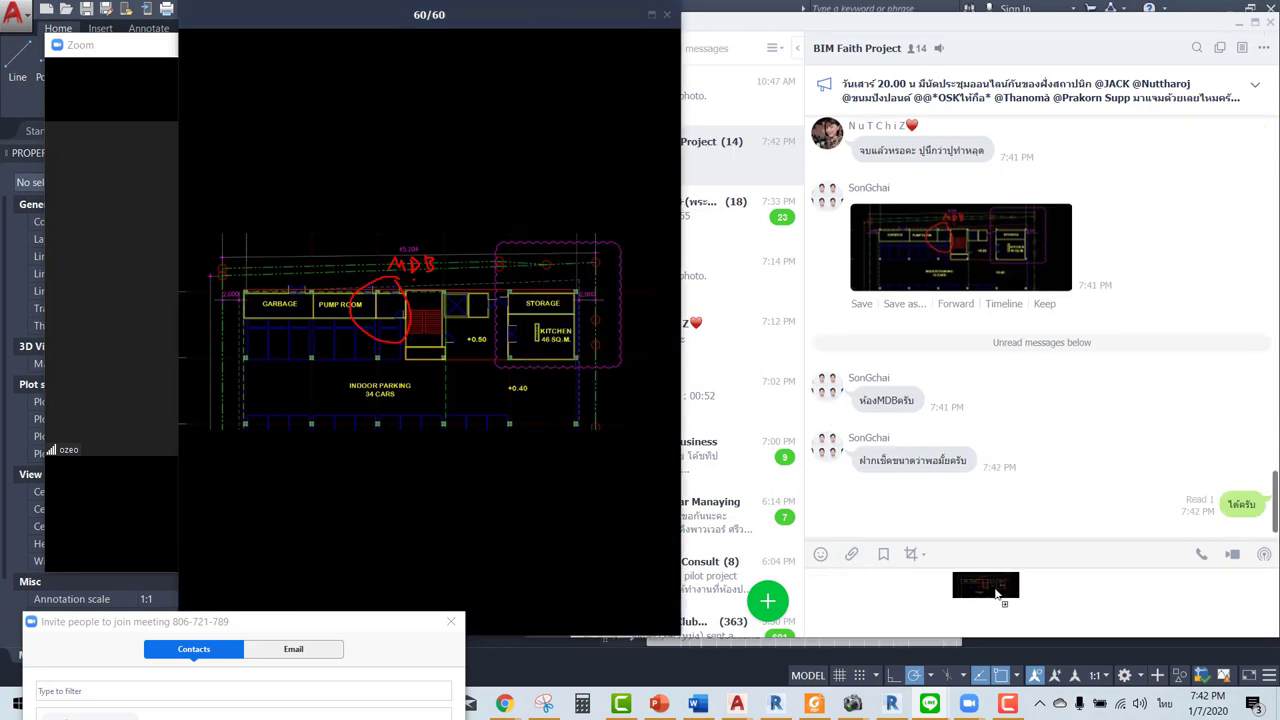
drag(457, 117, 1217, 292)
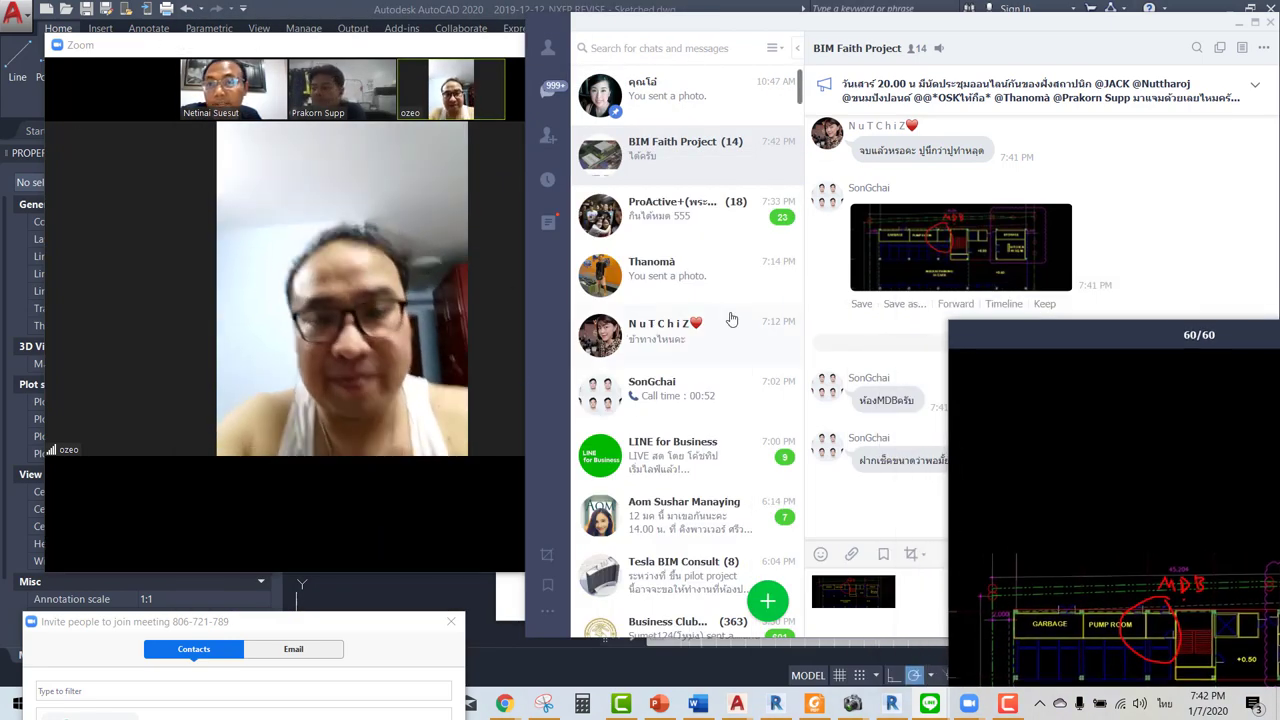
Bring LINE forward, then enlarge and reposition the Zoom meeting window in front.
click(921, 580)
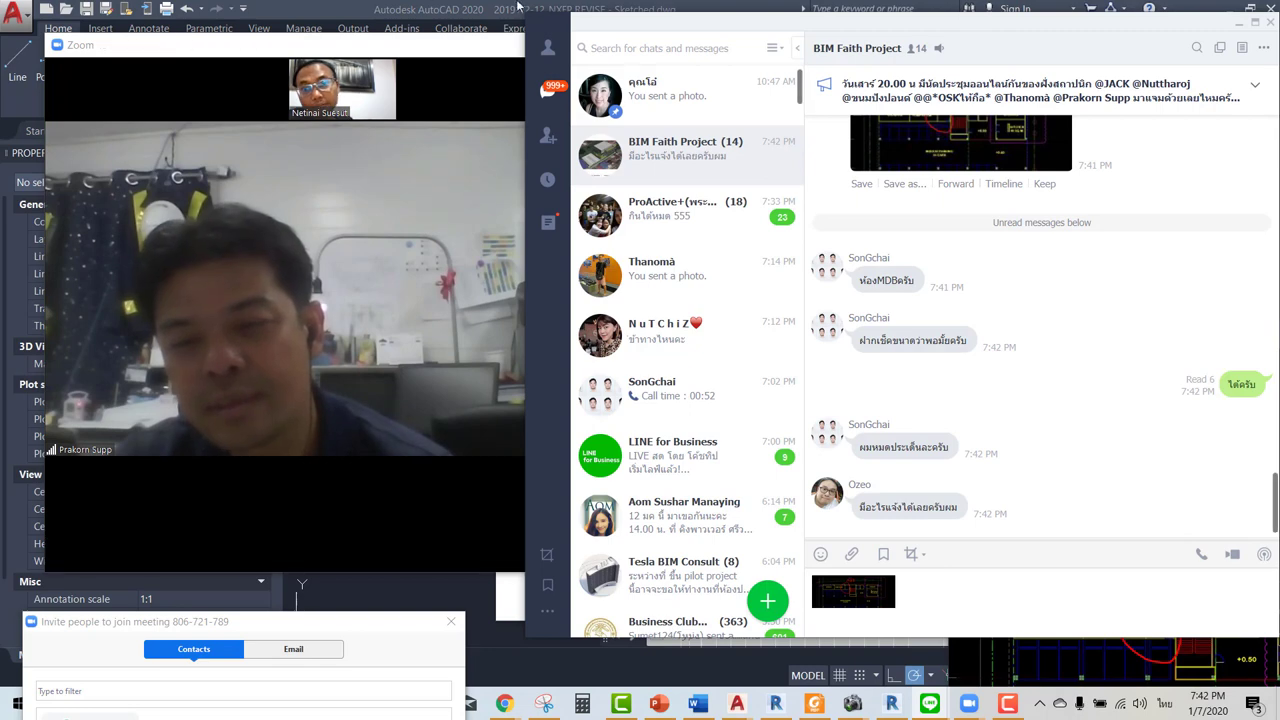
mouse_move(399, 47)
mouse_down()
mouse_move(869, 43)
mouse_move(637, 57)
mouse_move(481, 46)
mouse_up()
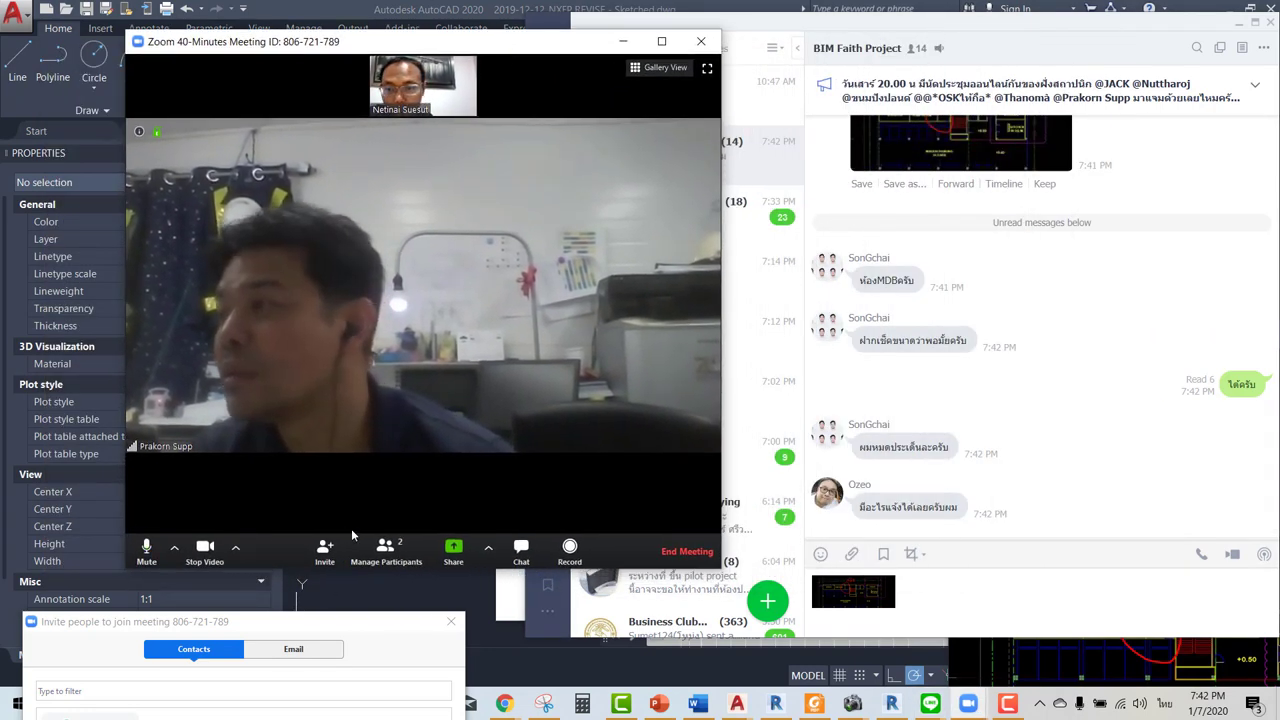
Share the LINE window with the Zoom meeting.
click(453, 549)
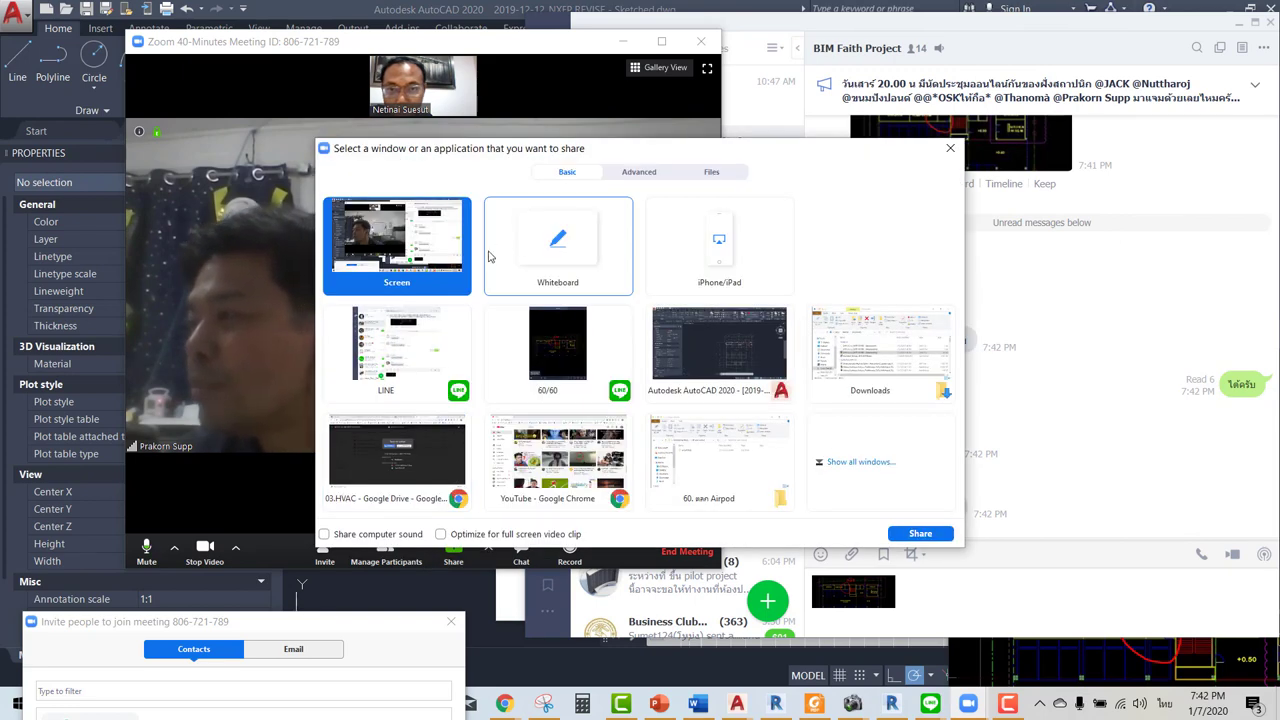
click(396, 345)
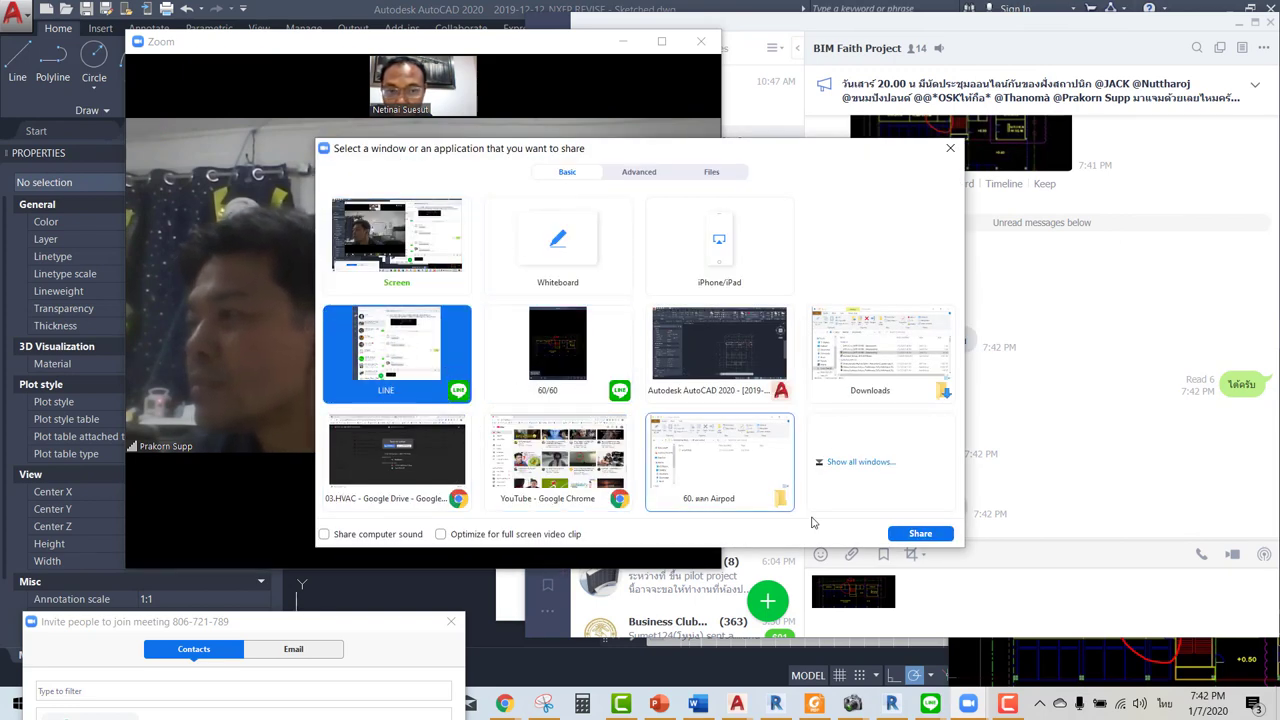
click(918, 533)
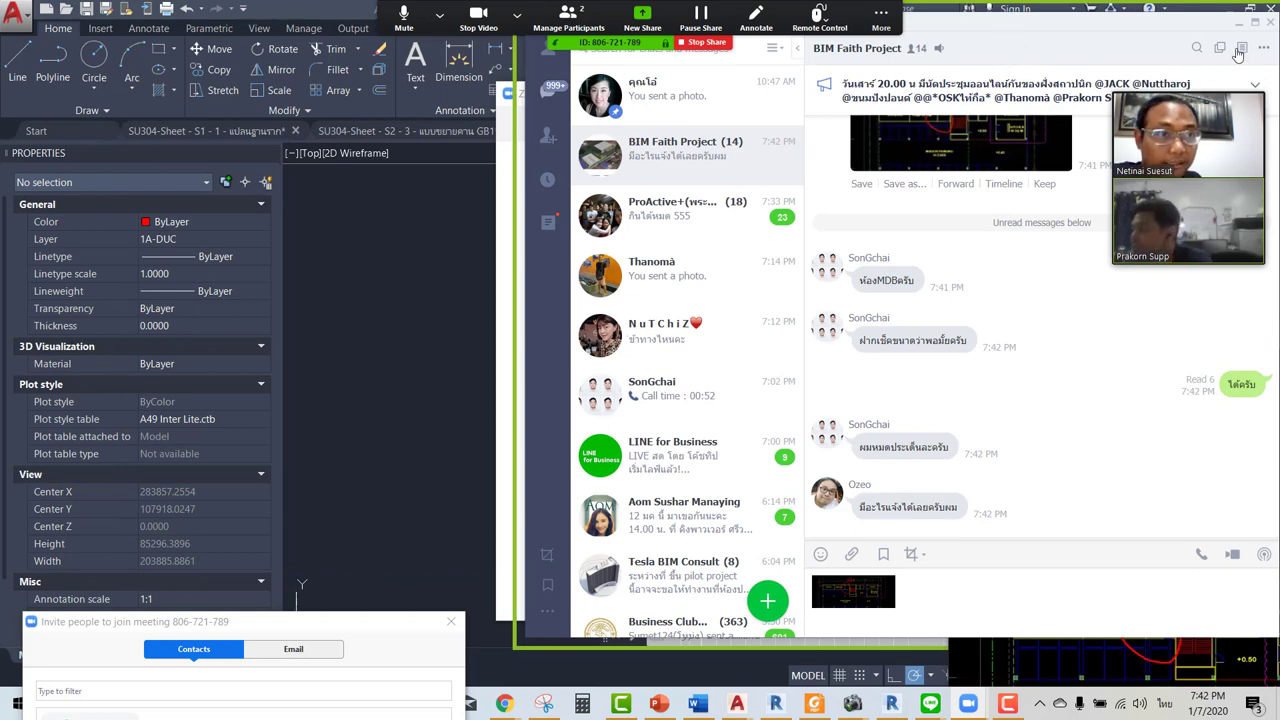
Show the BIM Faith Project group notes panel, placed over the chat list.
click(1240, 50)
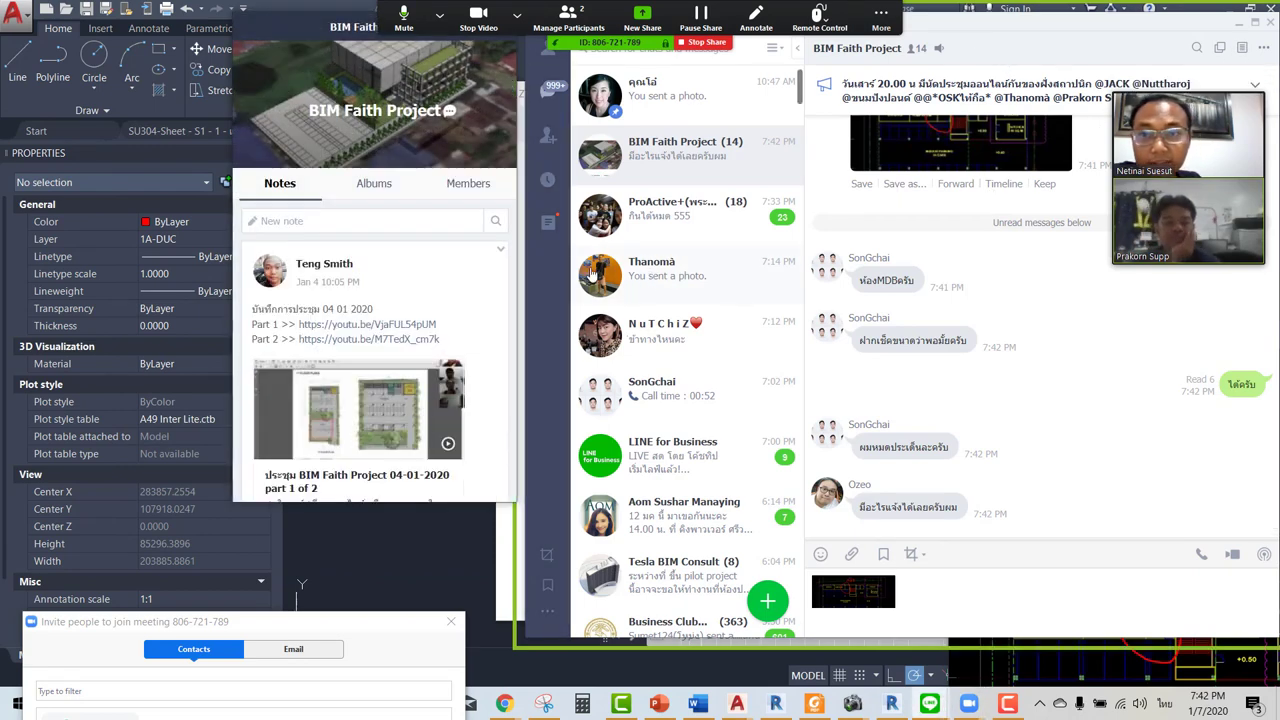
mouse_move(344, 28)
mouse_down()
mouse_move(752, 100)
mouse_move(719, 73)
mouse_up()
scroll(725, 292, down, 3)
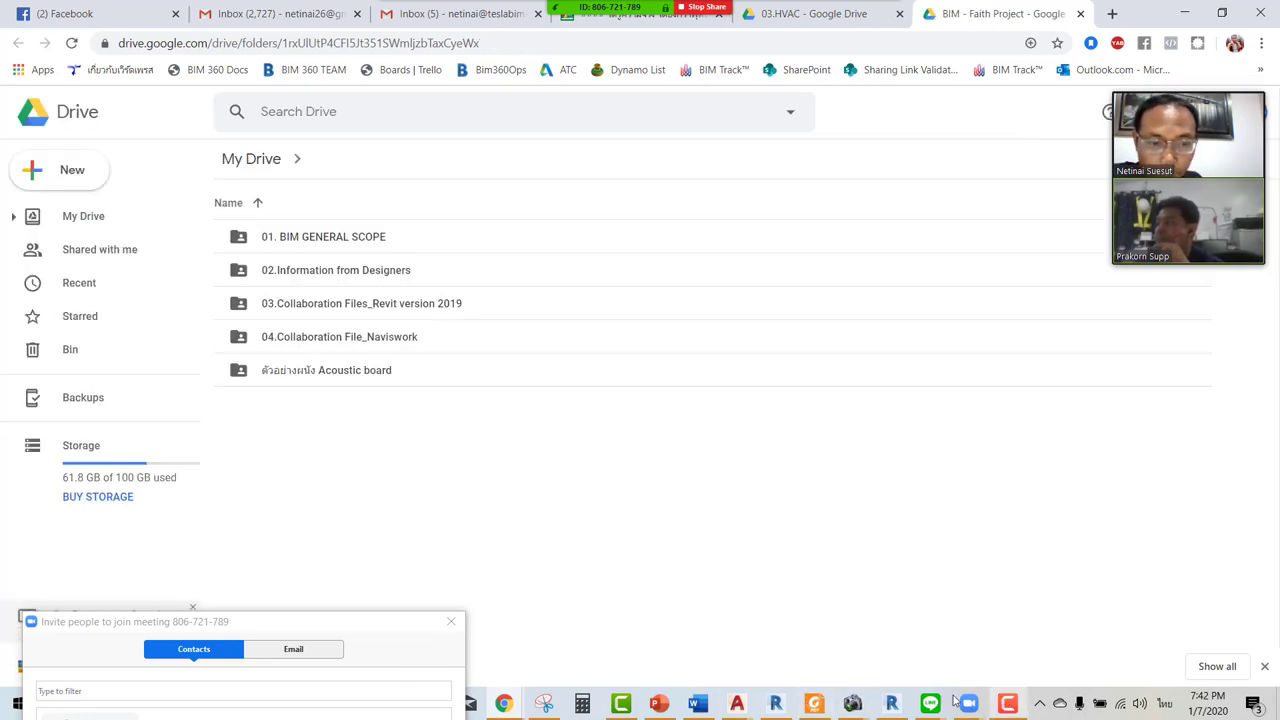
Switch the Zoom screen share from LINE to the Google Drive browser window.
drag(306, 621, 678, 150)
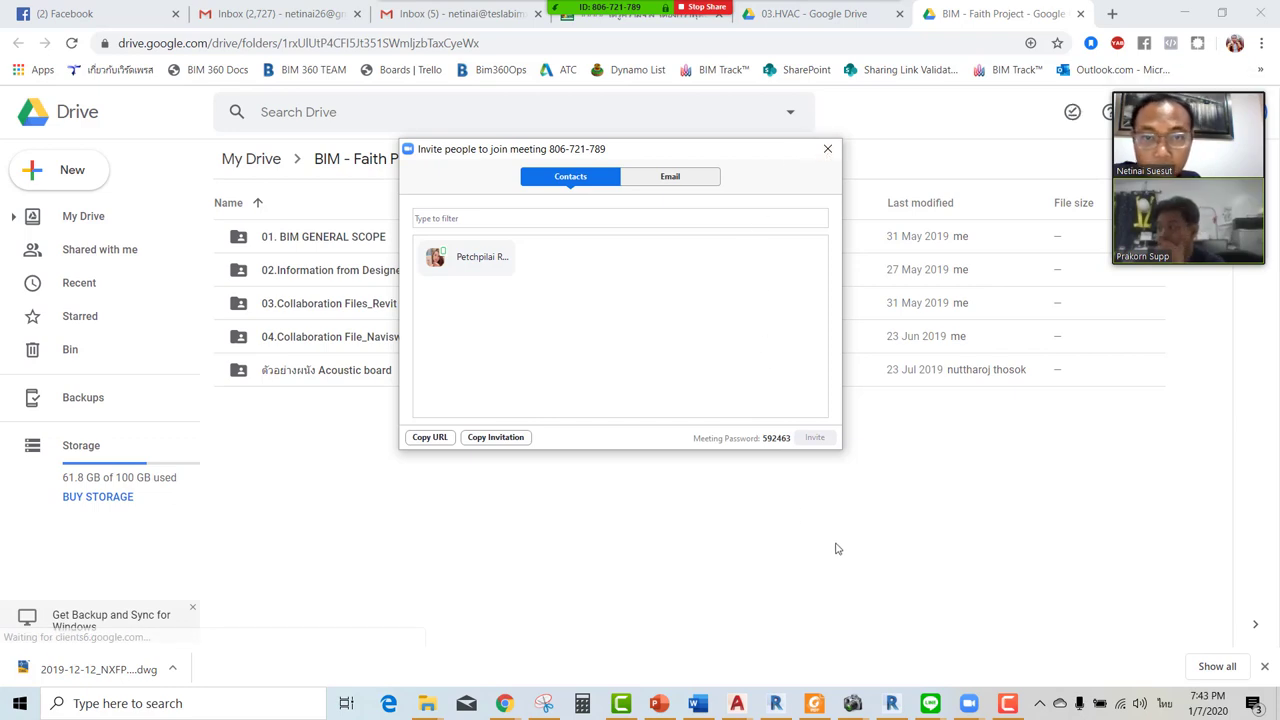
click(707, 7)
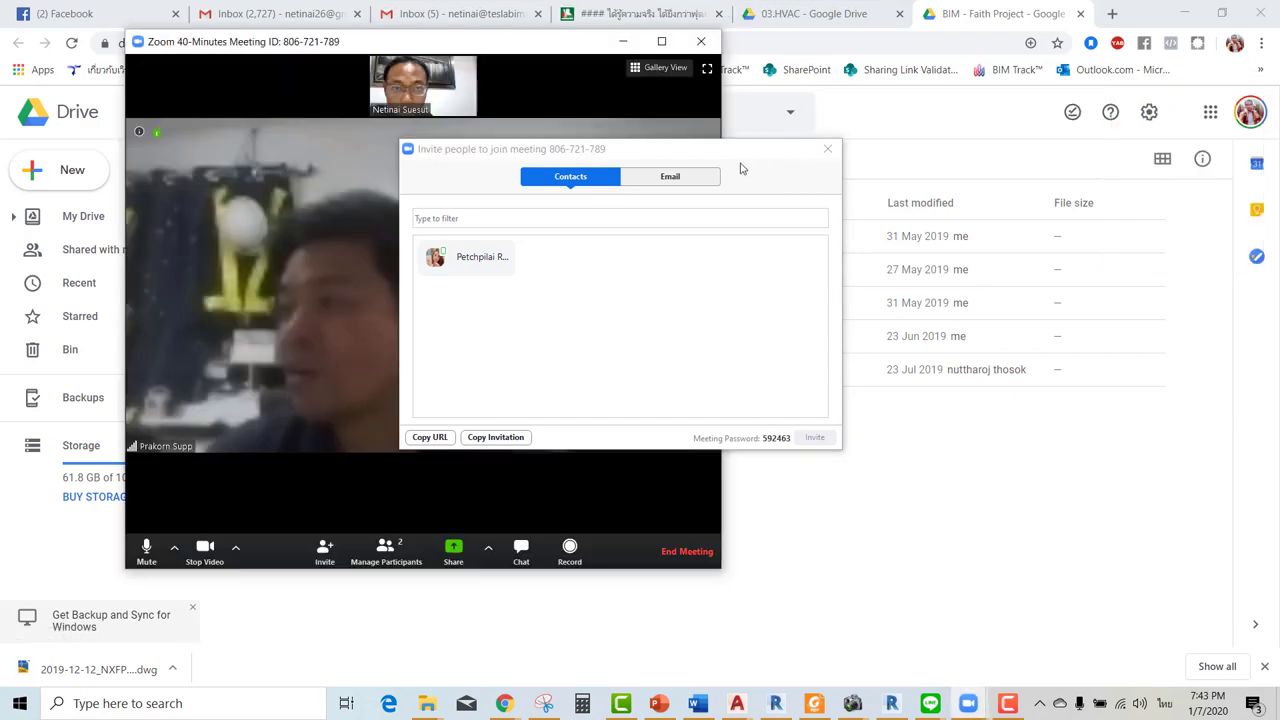
click(453, 549)
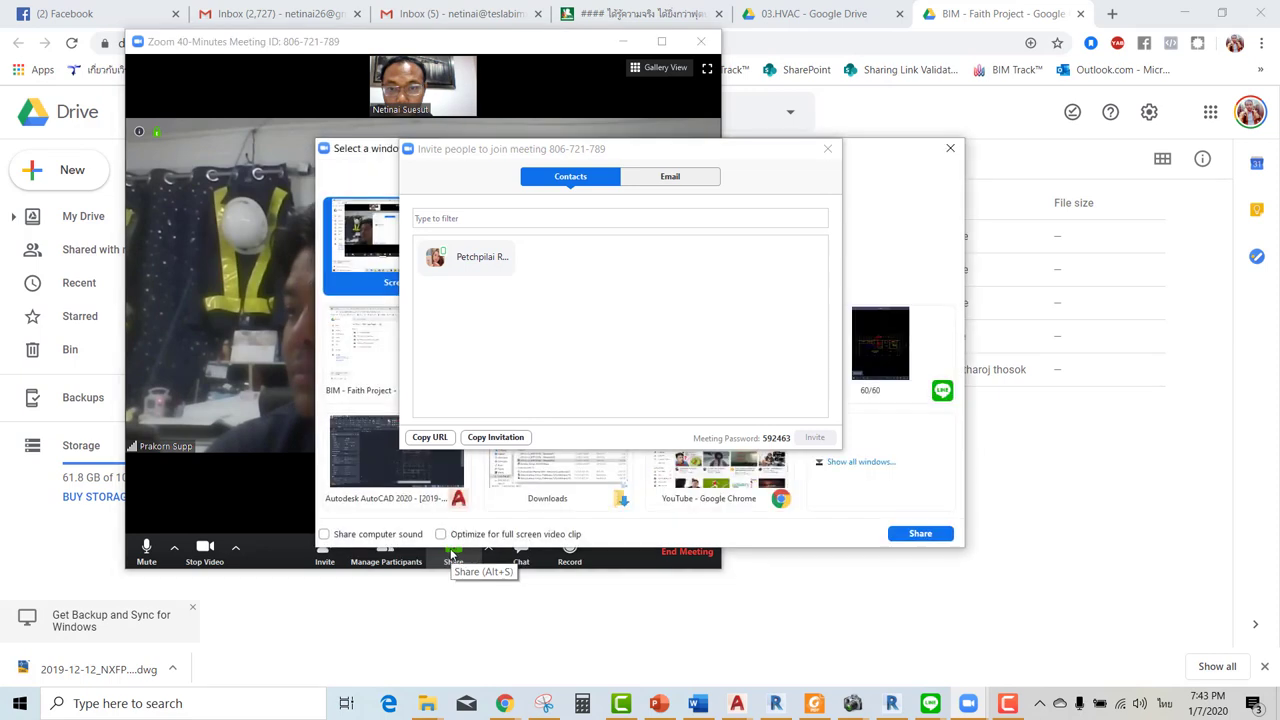
drag(634, 150, 1094, 190)
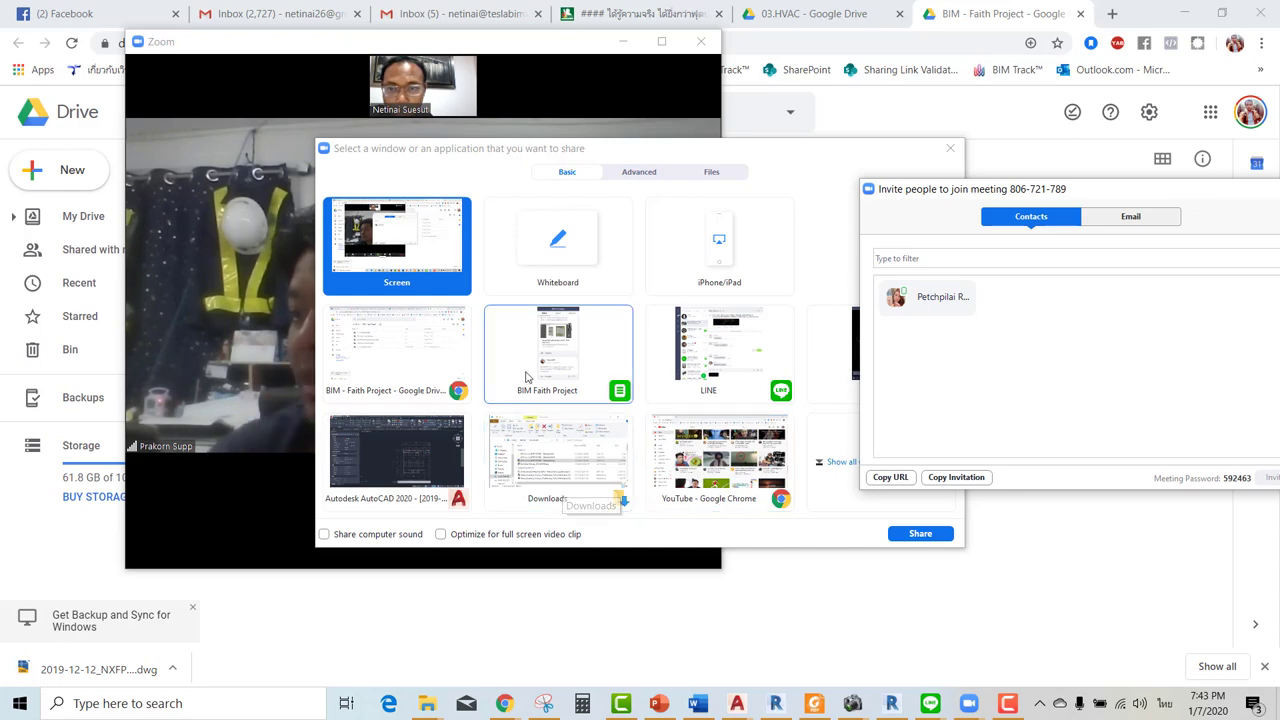
click(420, 350)
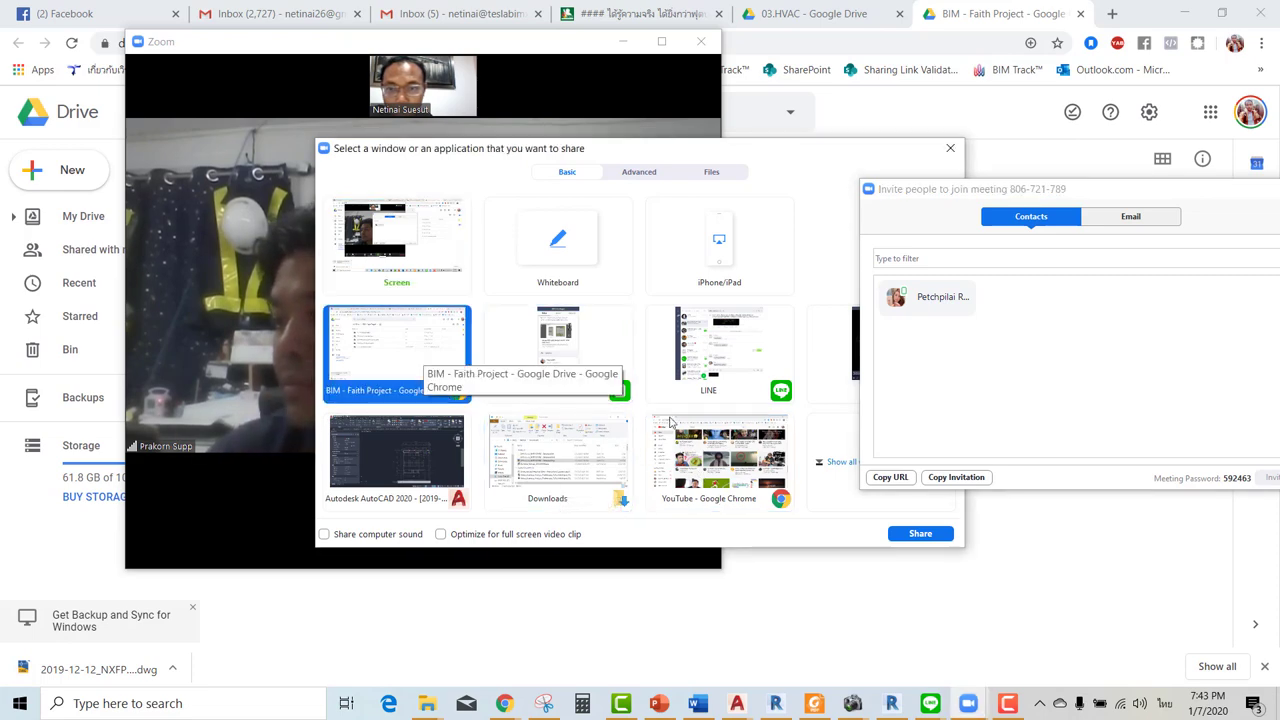
click(918, 533)
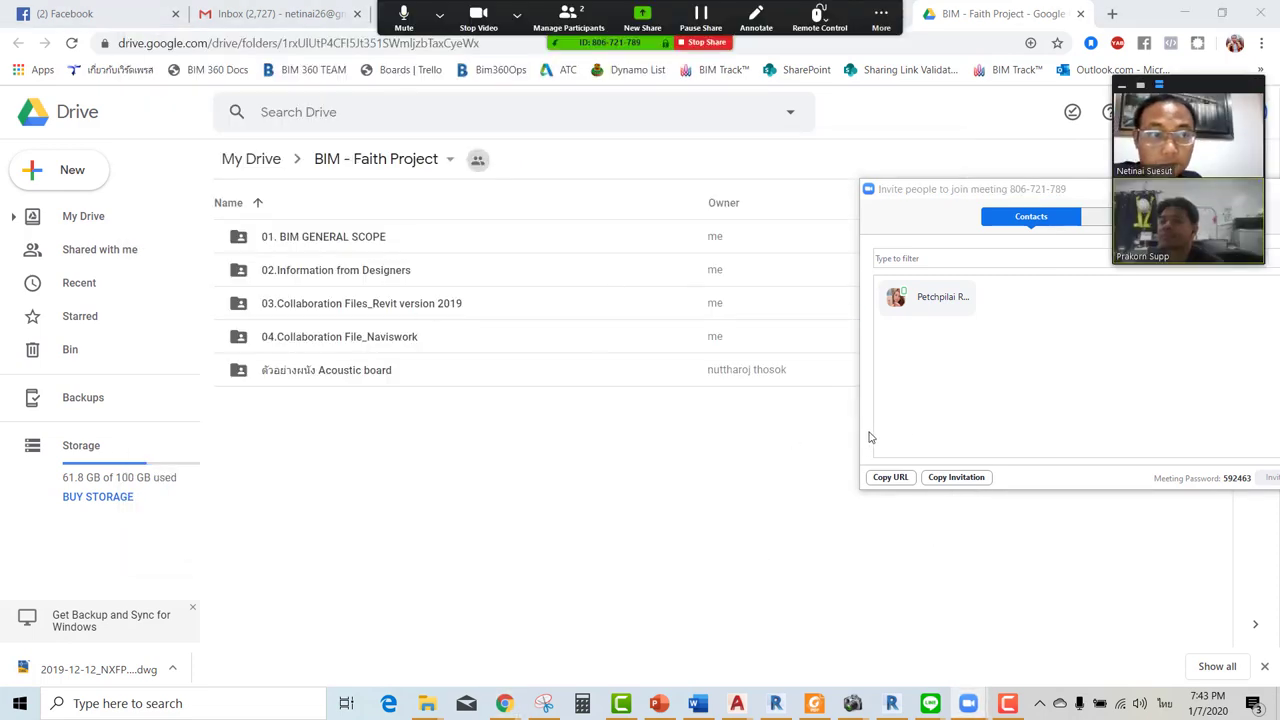
mouse_move(981, 192)
mouse_down()
mouse_move(779, 309)
mouse_move(758, 304)
mouse_up()
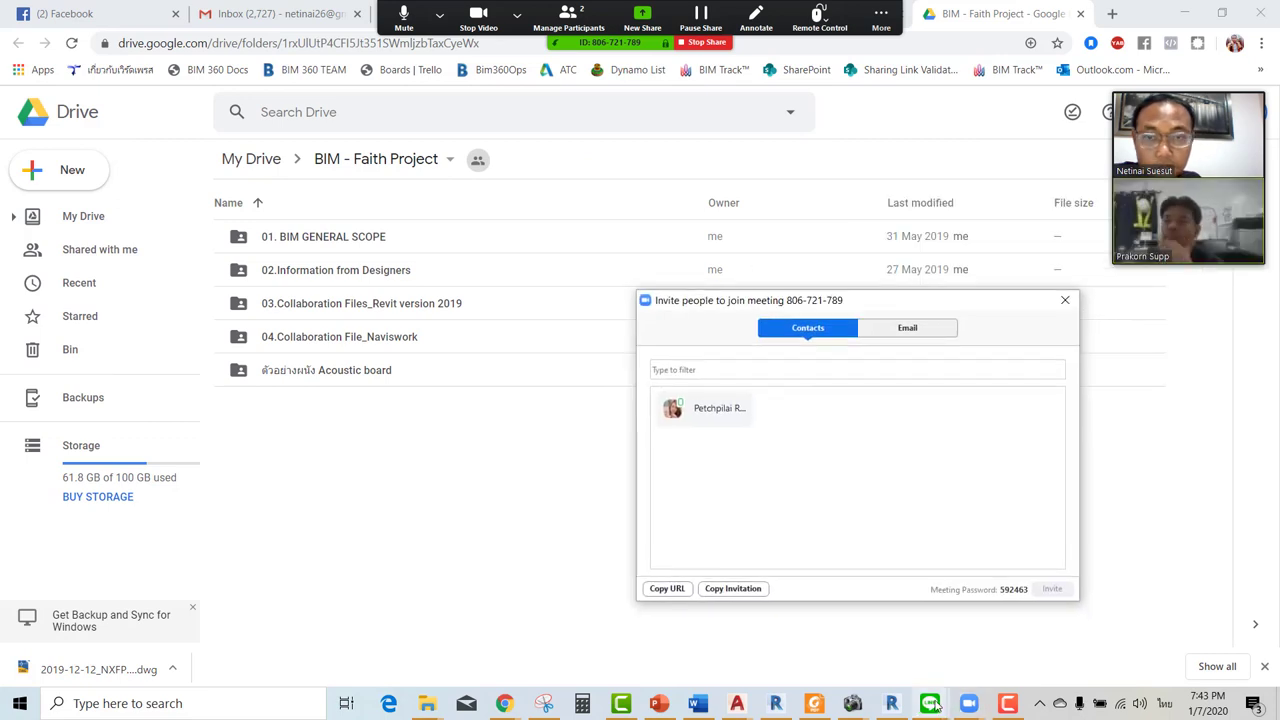
Close the meeting invitation and remove the pasted drawing from the BIM Faith Project chat draft.
click(933, 704)
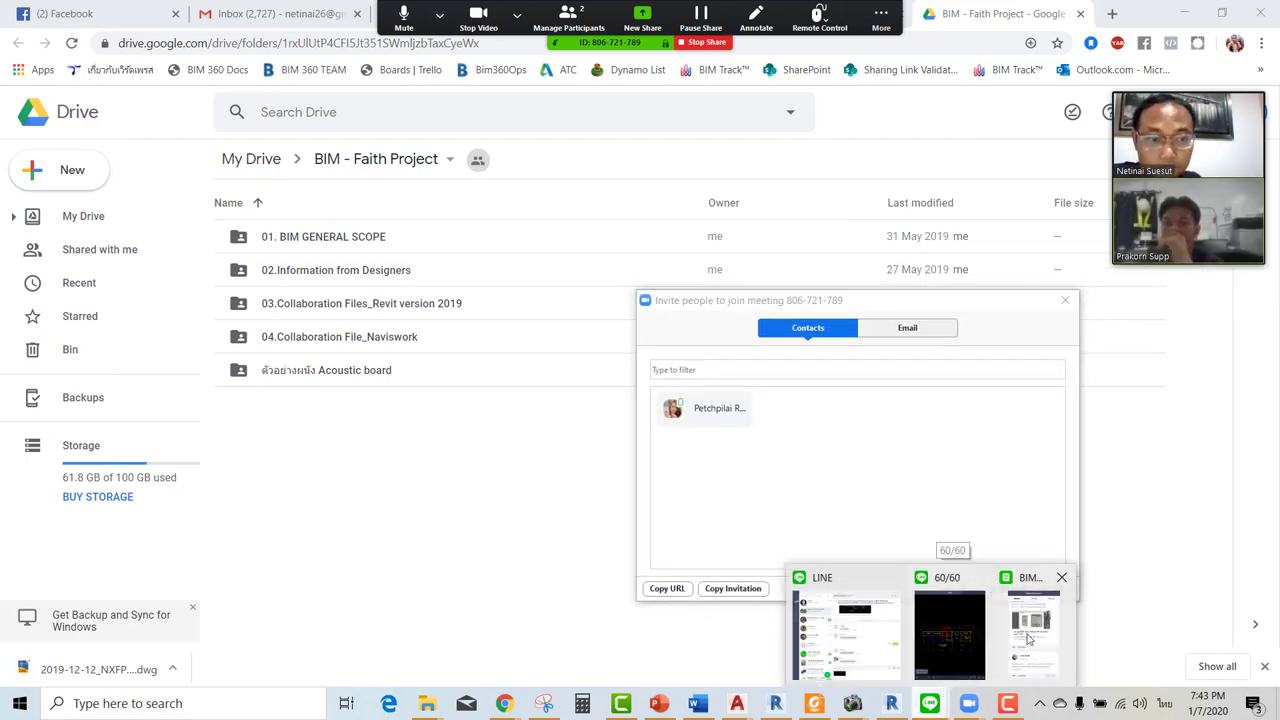
click(1028, 638)
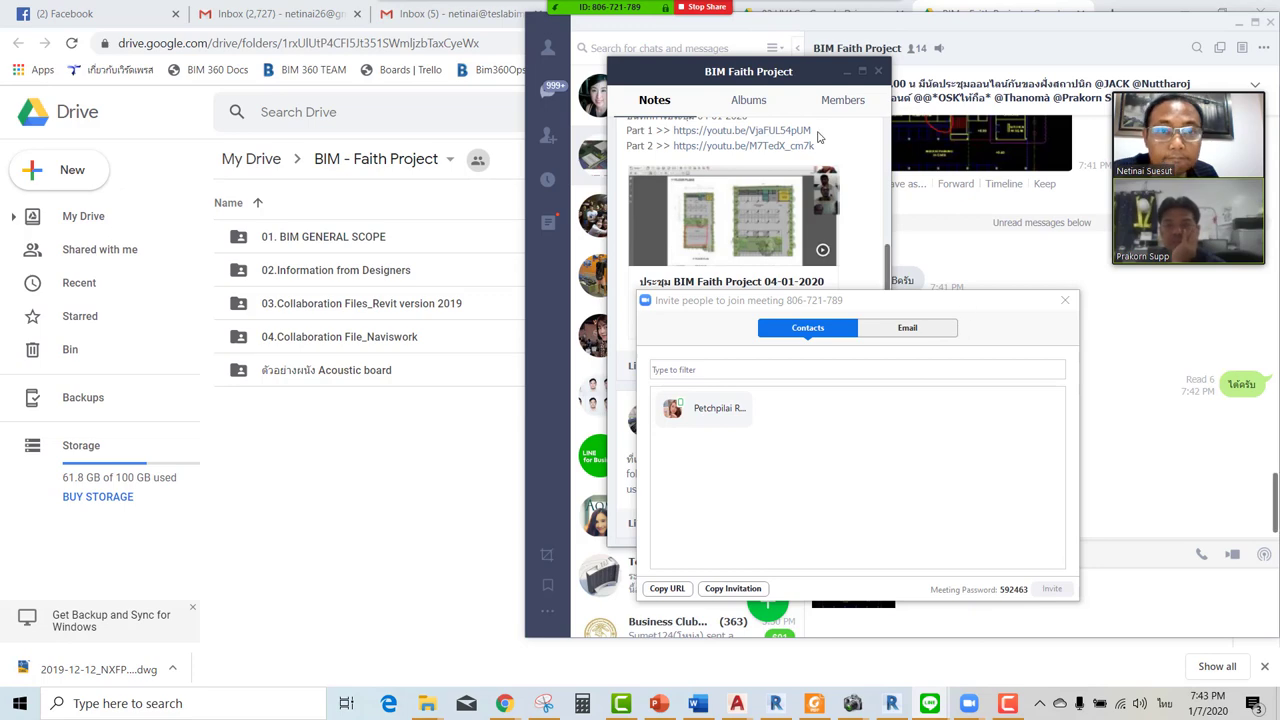
click(409, 530)
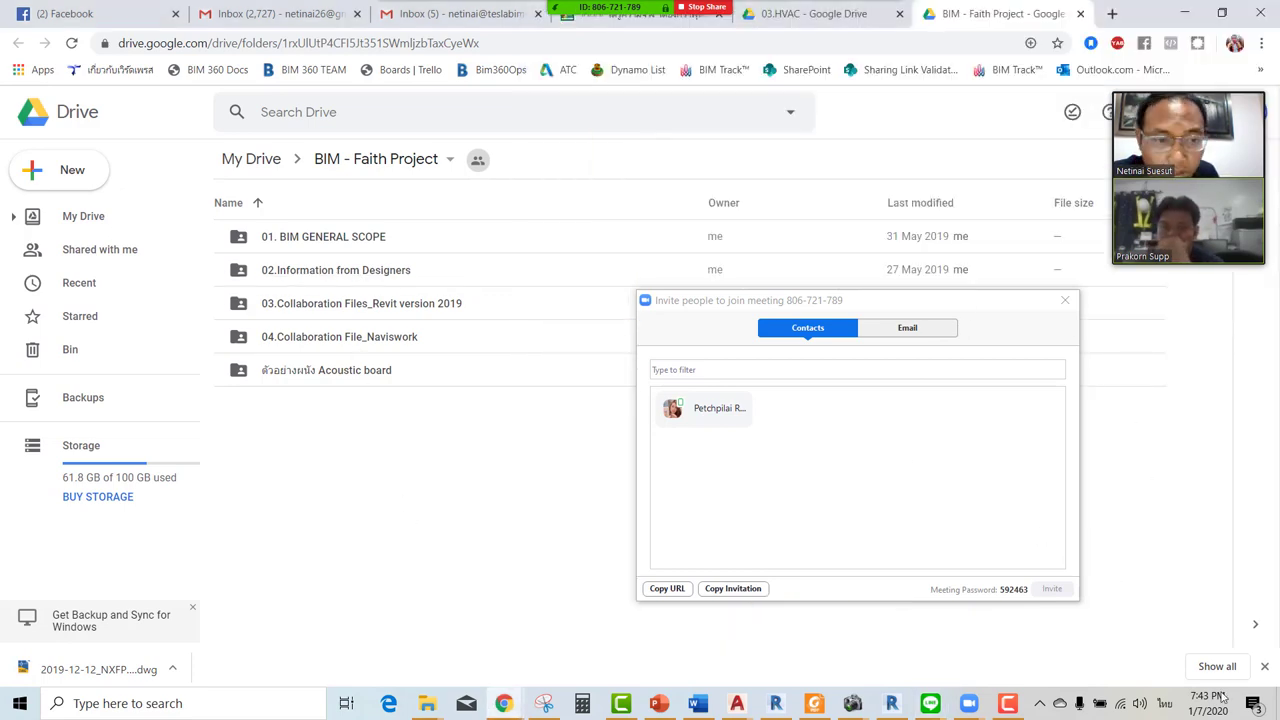
mouse_move(929, 703)
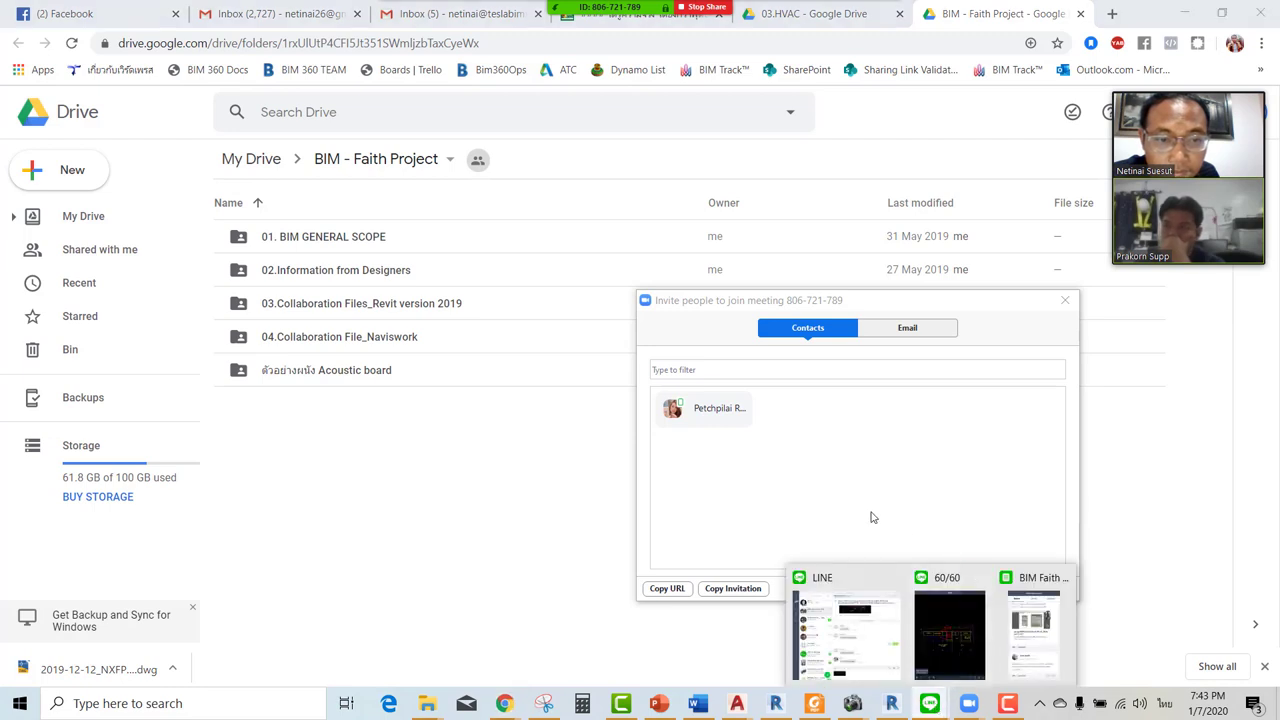
click(1065, 300)
click(967, 703)
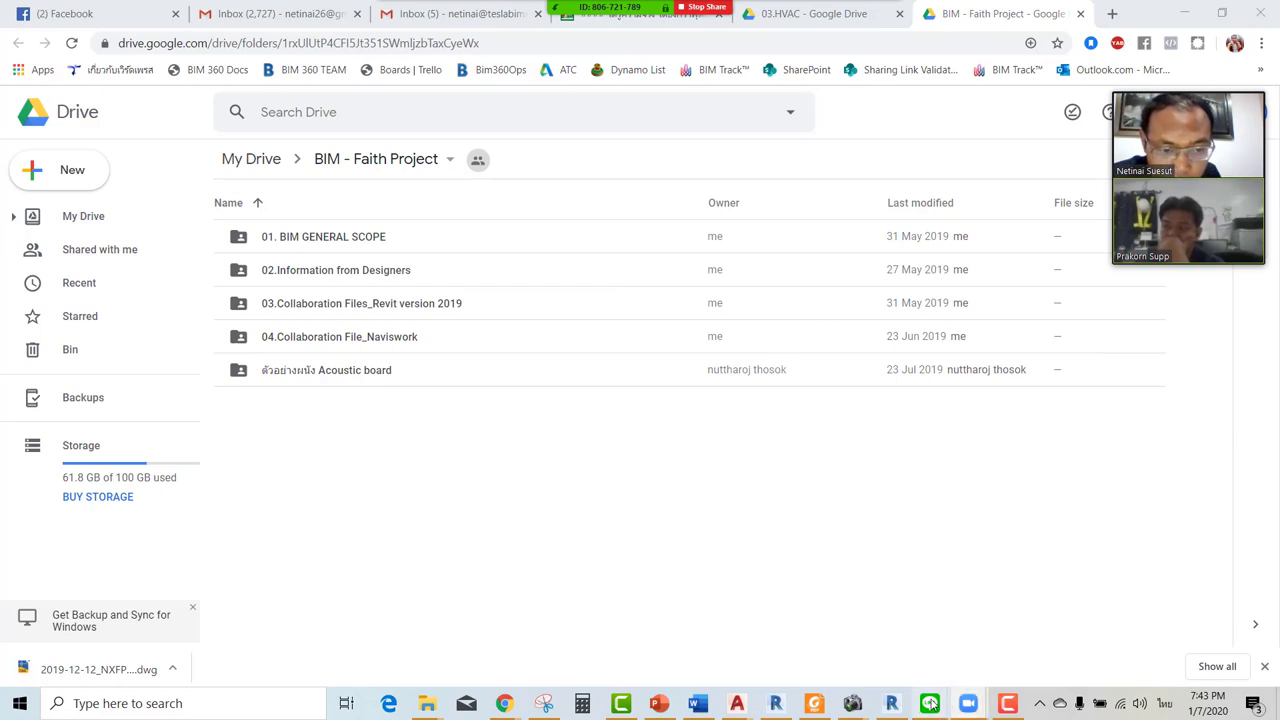
mouse_move(930, 703)
click(858, 613)
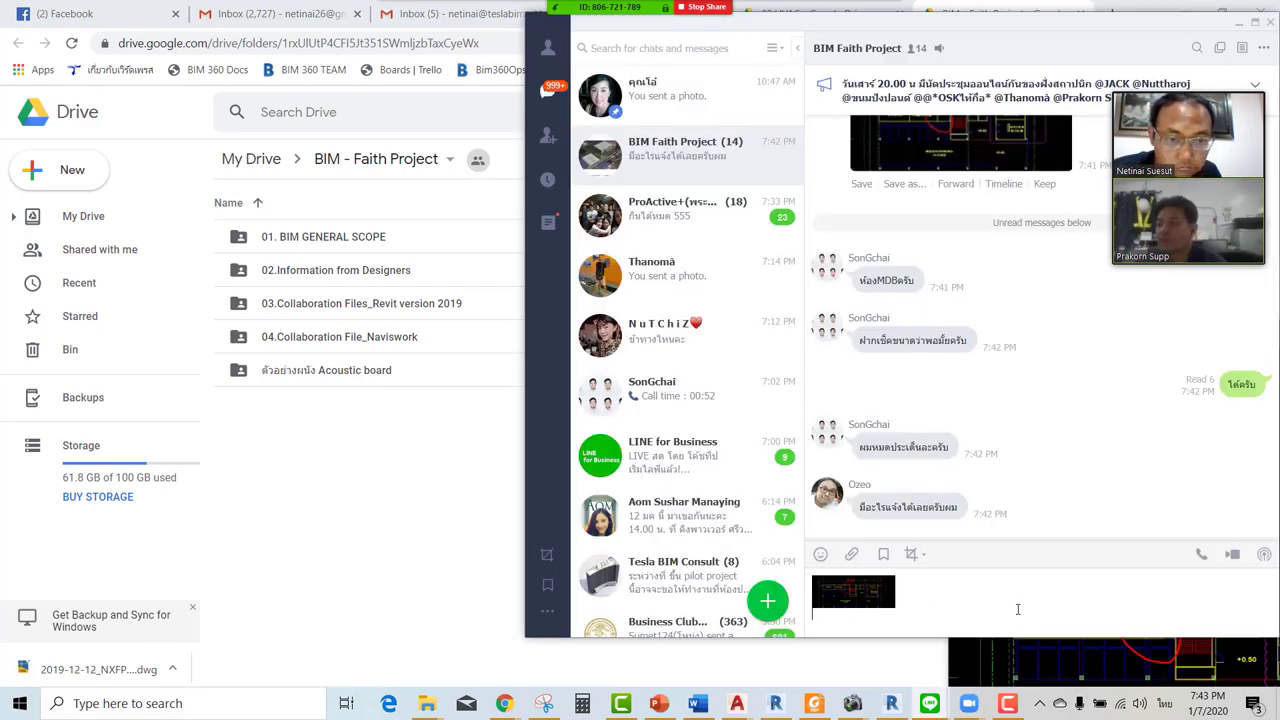
key(Return)
text(โอเคคับ)
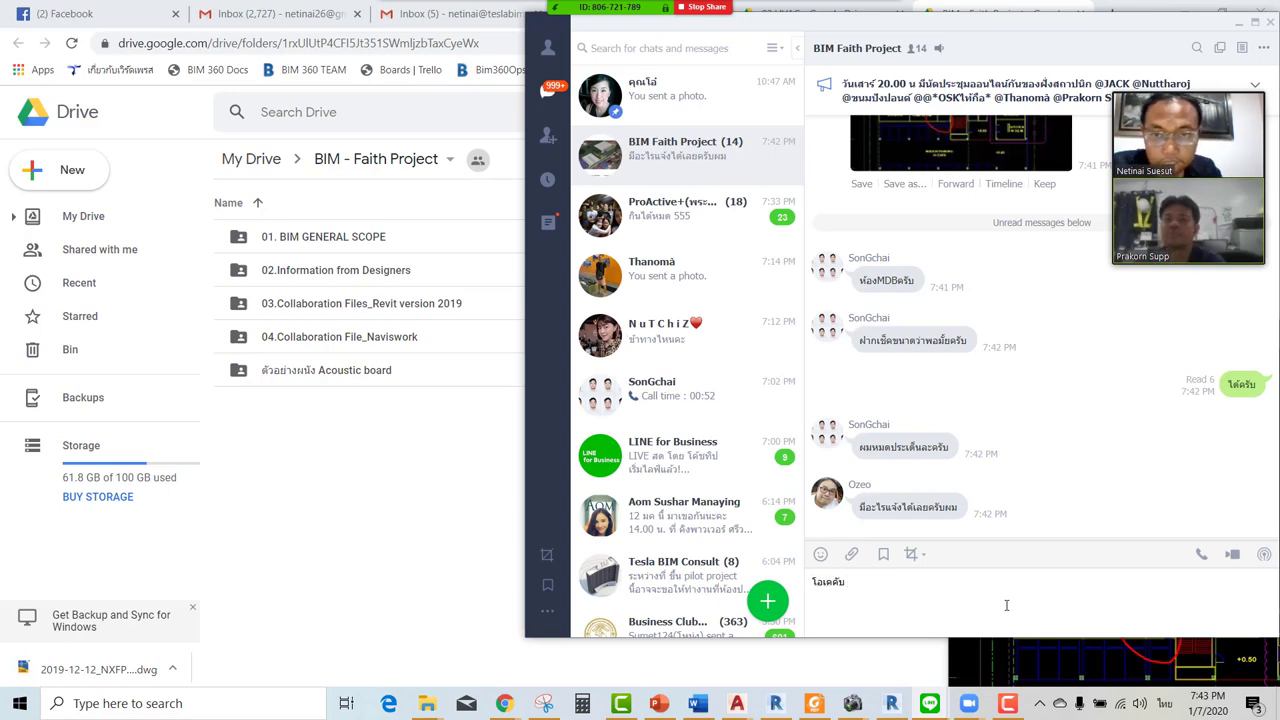
Open 02.Information from Designers > 01. ARCH in Drive, holding 2020-01-01_NXFP REVISE.dwg.
double_click(348, 275)
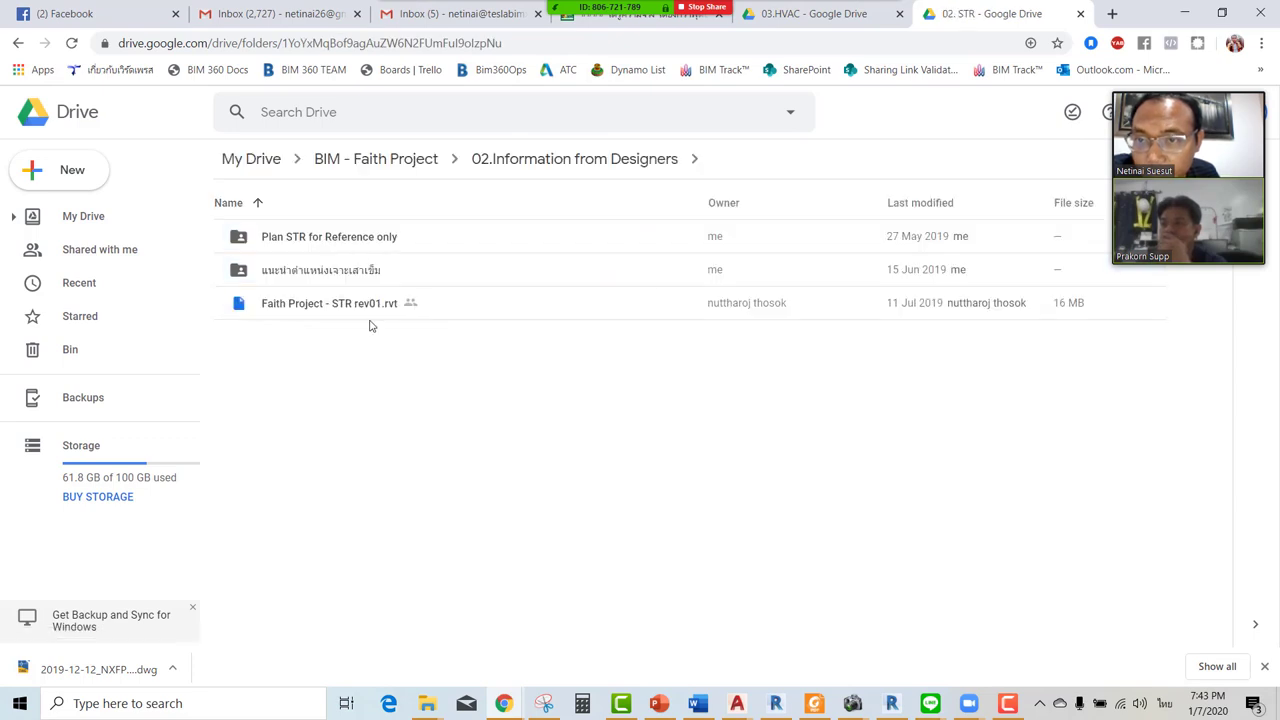
click(563, 163)
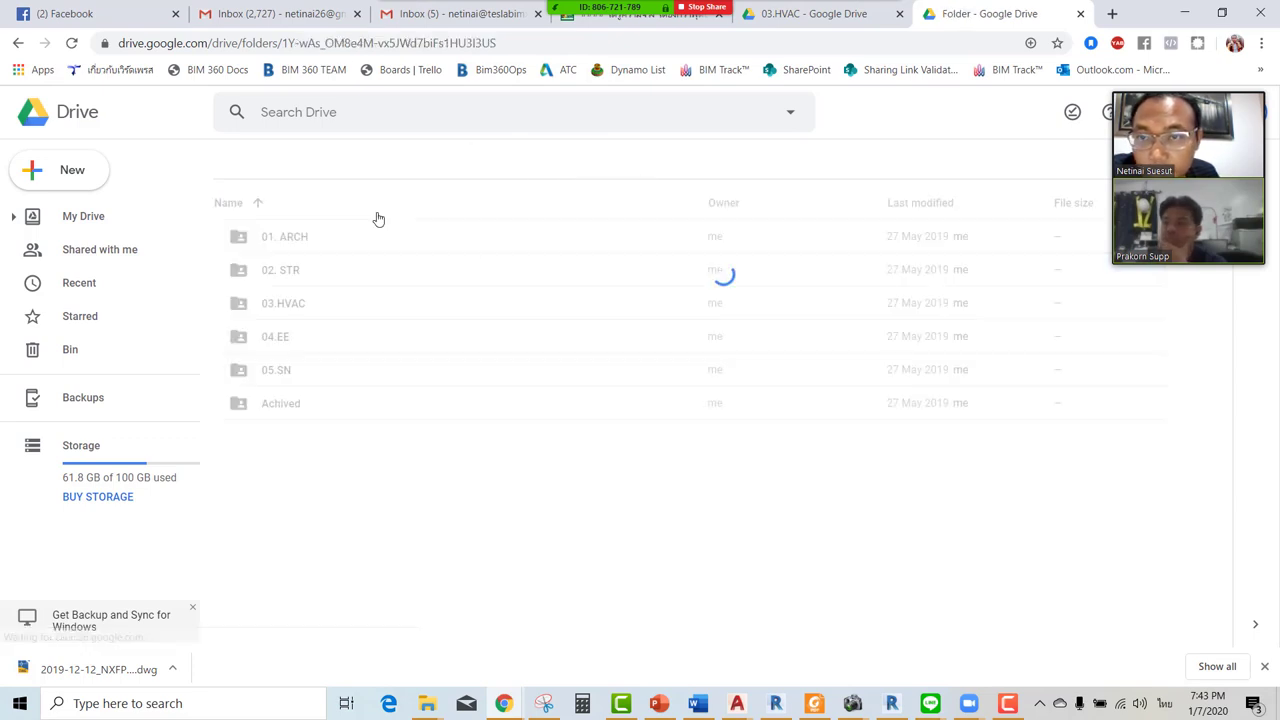
double_click(300, 238)
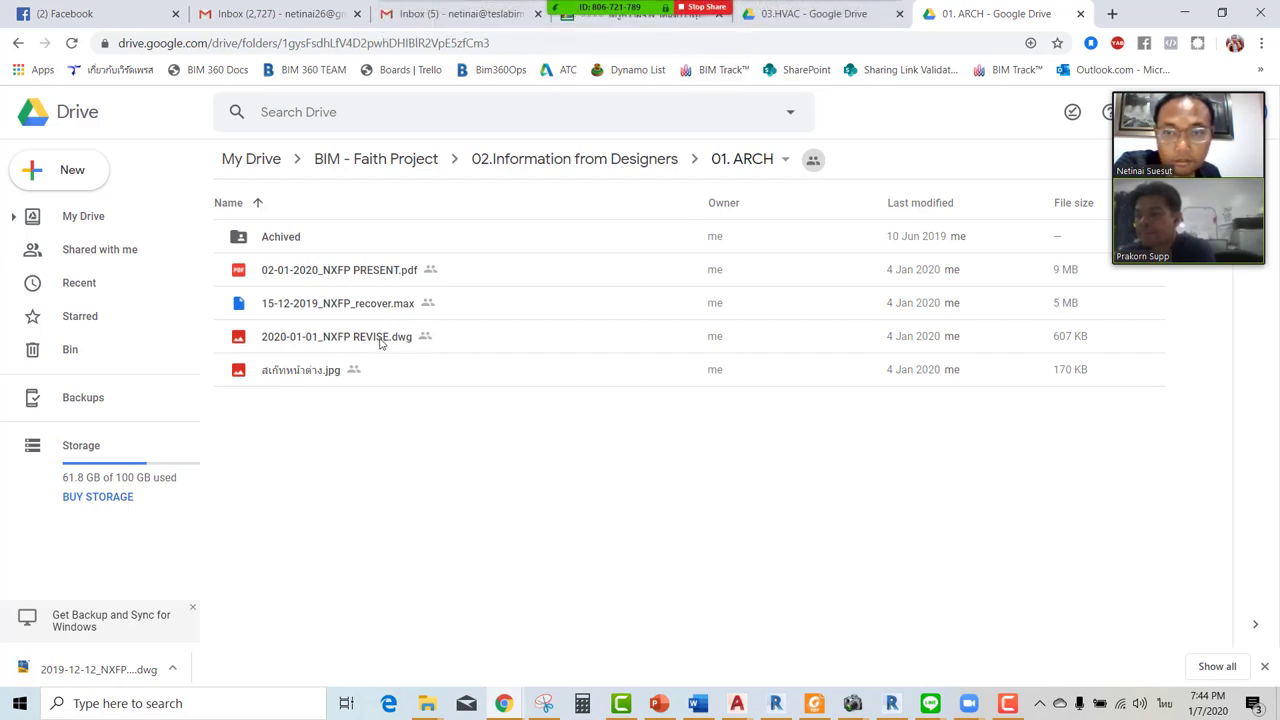
click(735, 707)
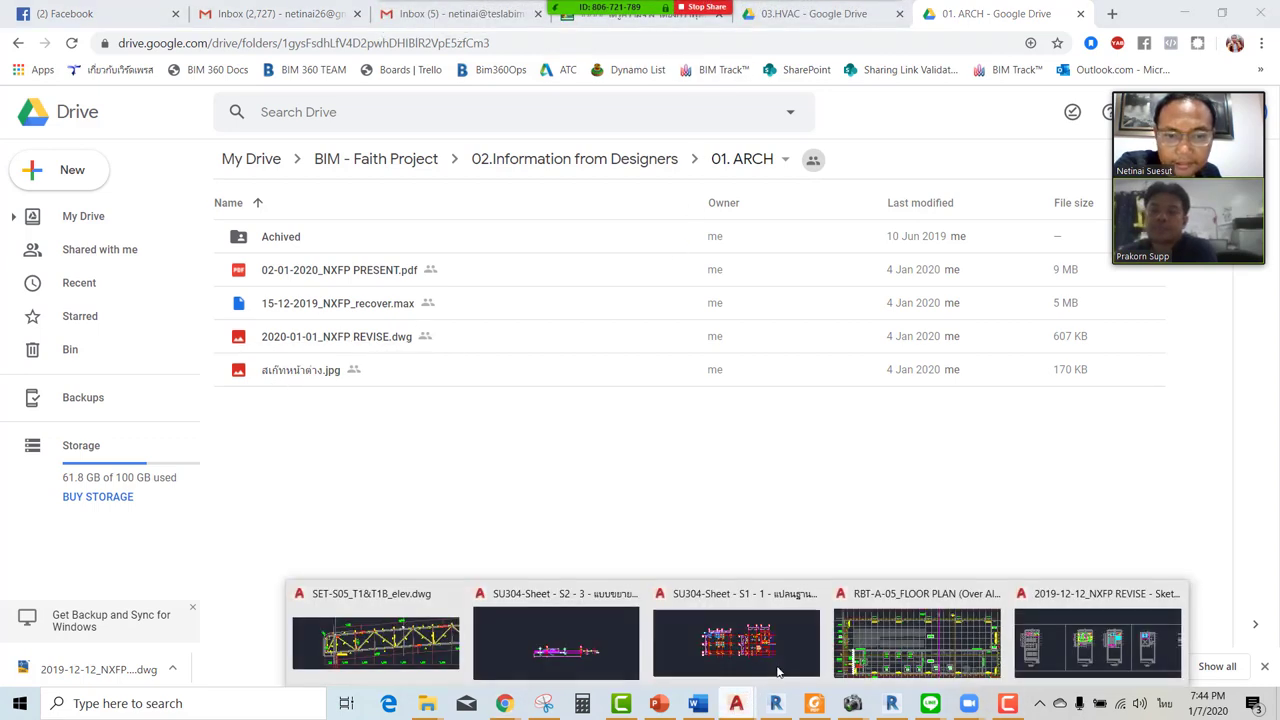
Inspect the 2019-12-12_NXFP REVISE plan's garbage and pump room area, then minimise AutoCAD.
click(1077, 637)
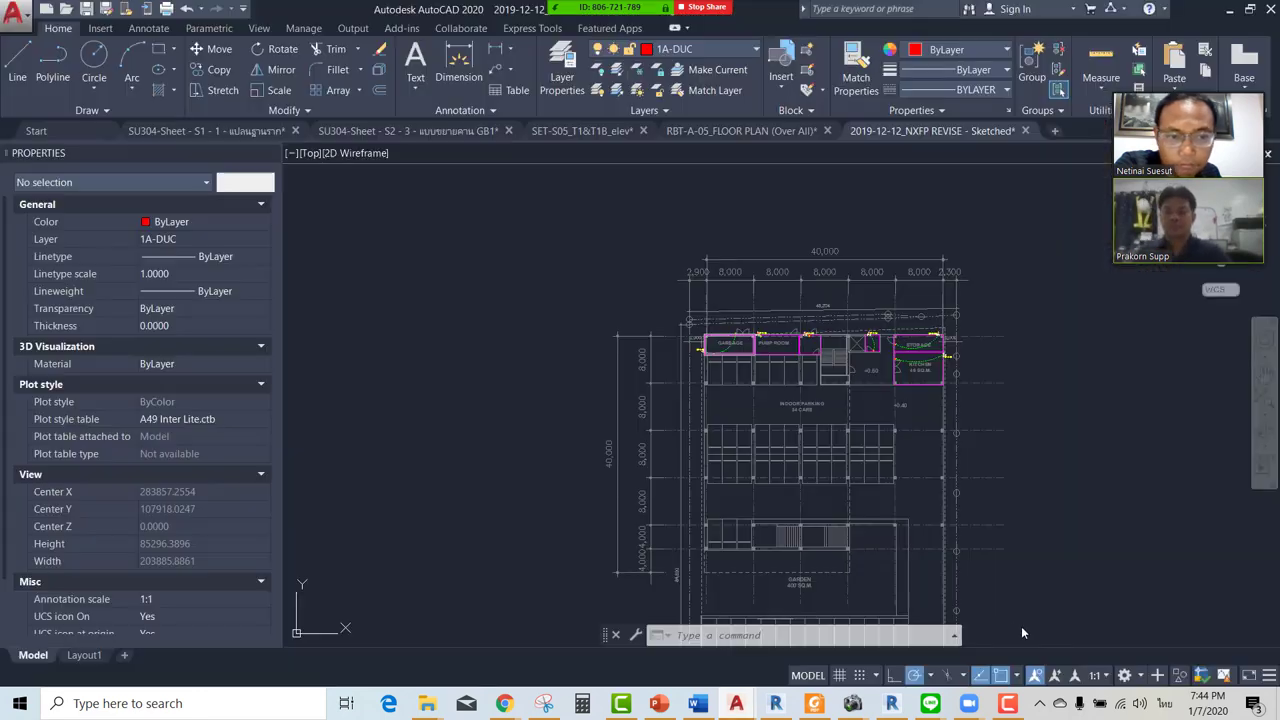
scroll(779, 342, up, 3)
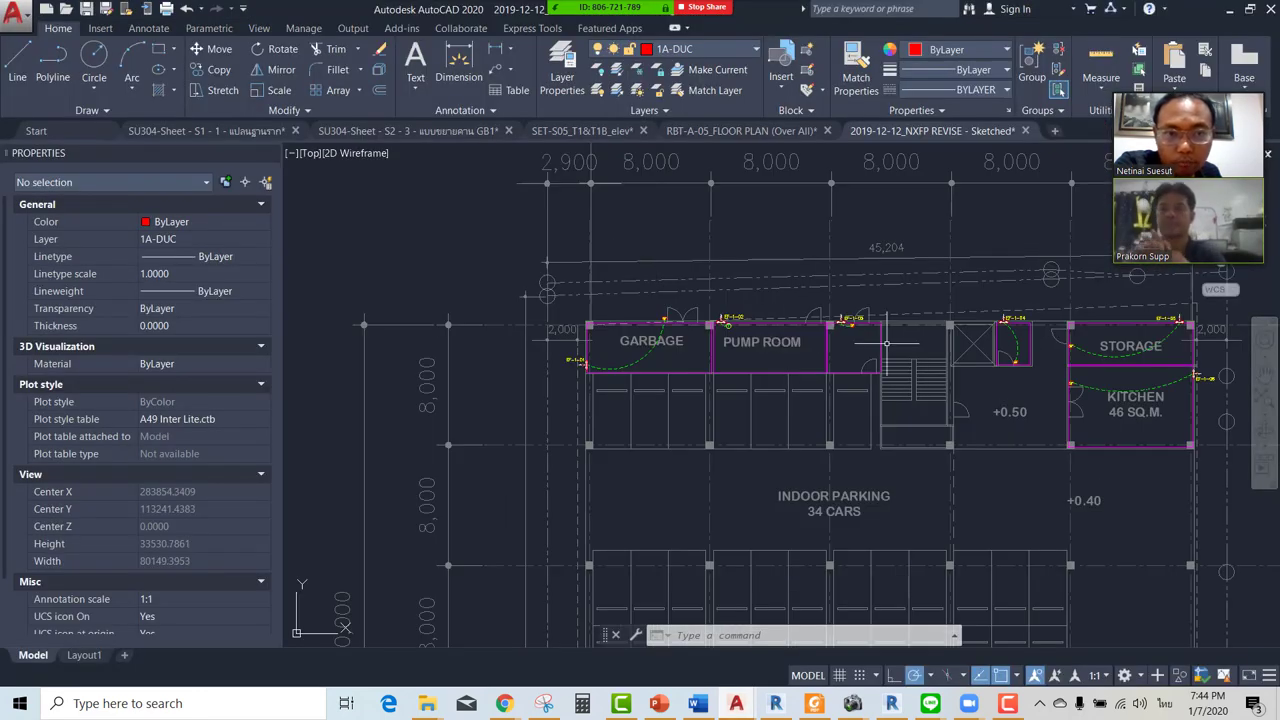
scroll(886, 343, down, 2)
scroll(967, 357, down, 1)
scroll(1000, 360, up, 2)
scroll(751, 321, up, 1)
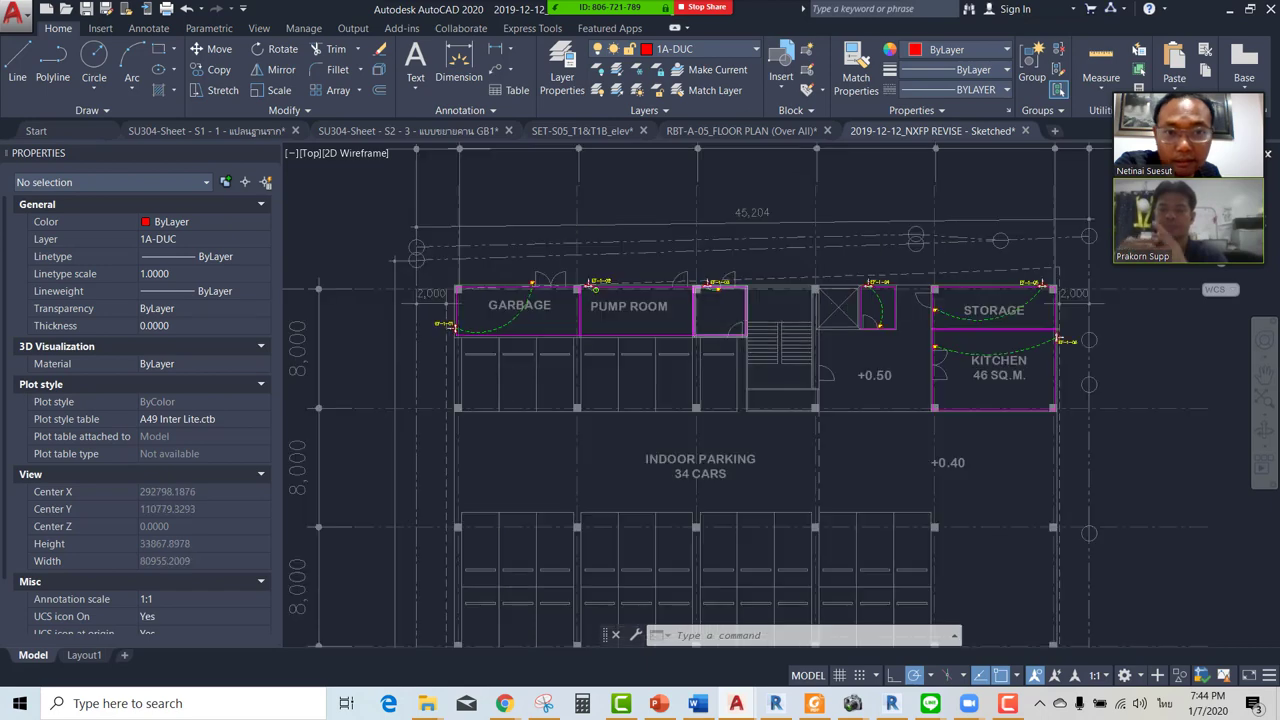
scroll(745, 322, up, 1)
middle_drag(750, 330, 755, 487)
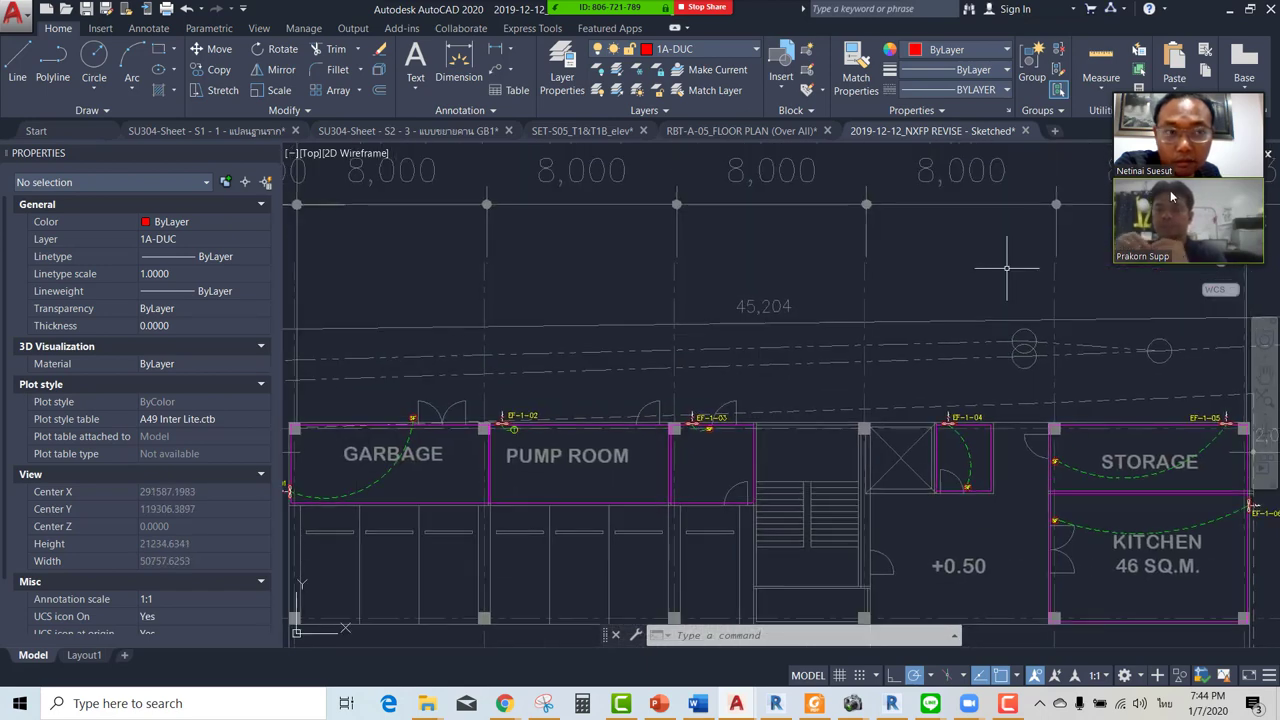
click(1230, 12)
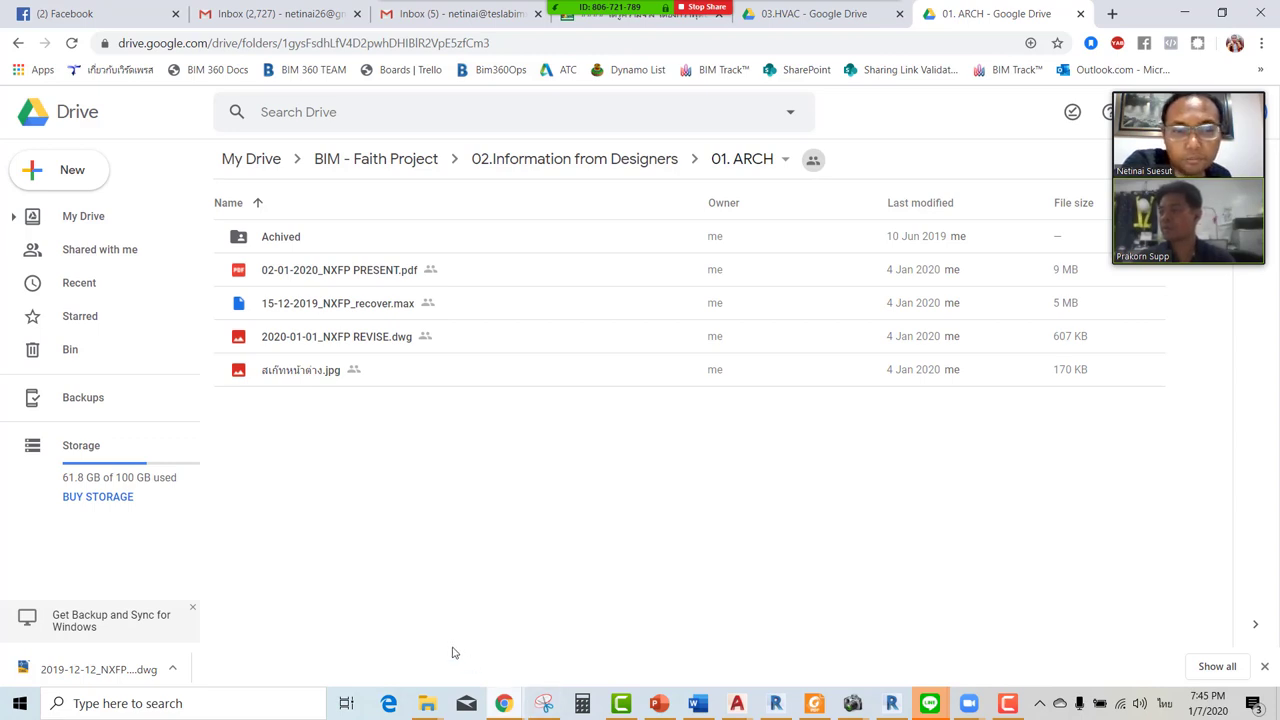
Stop the Zoom screen share so the meeting's video window returns.
click(1007, 703)
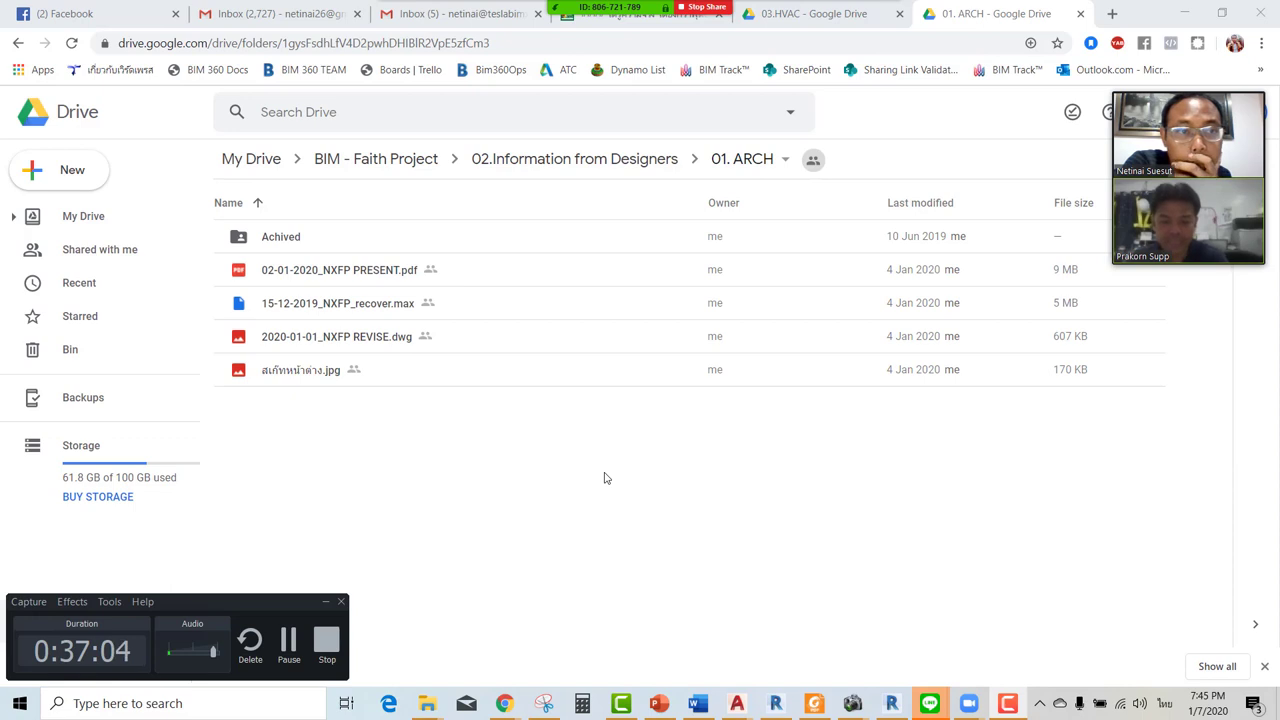
mouse_move(641, 12)
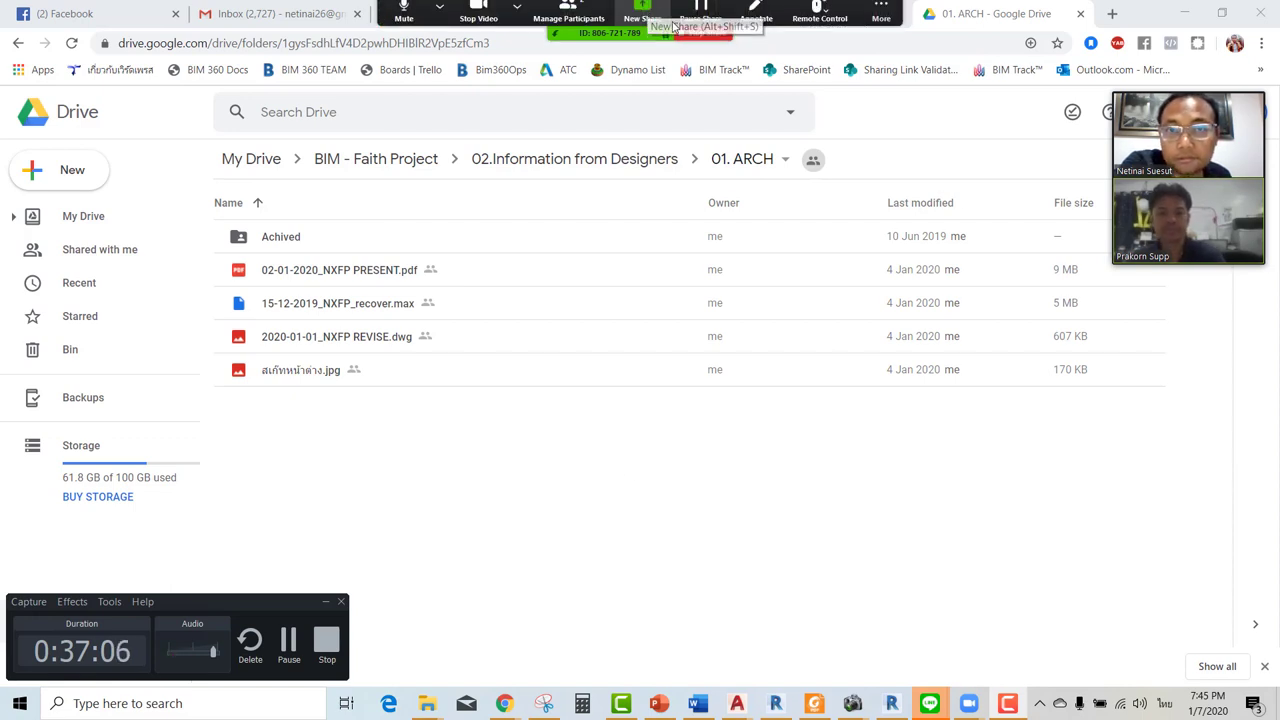
click(881, 12)
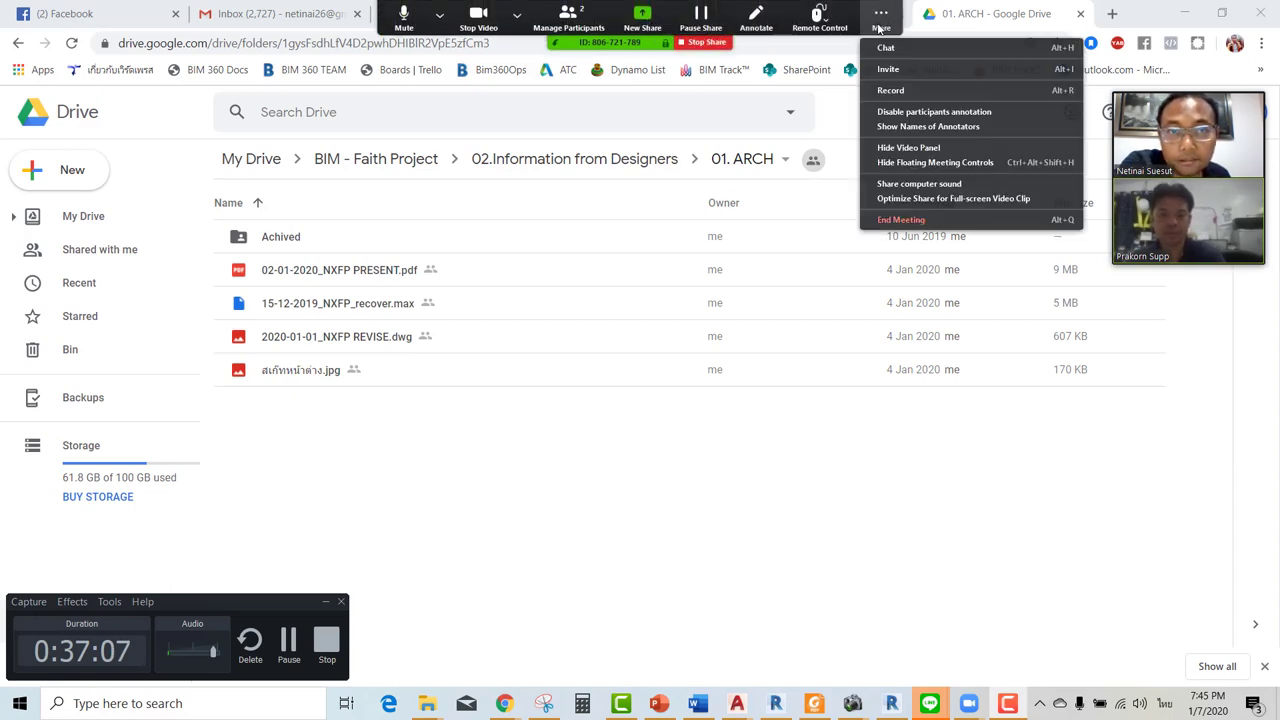
click(705, 44)
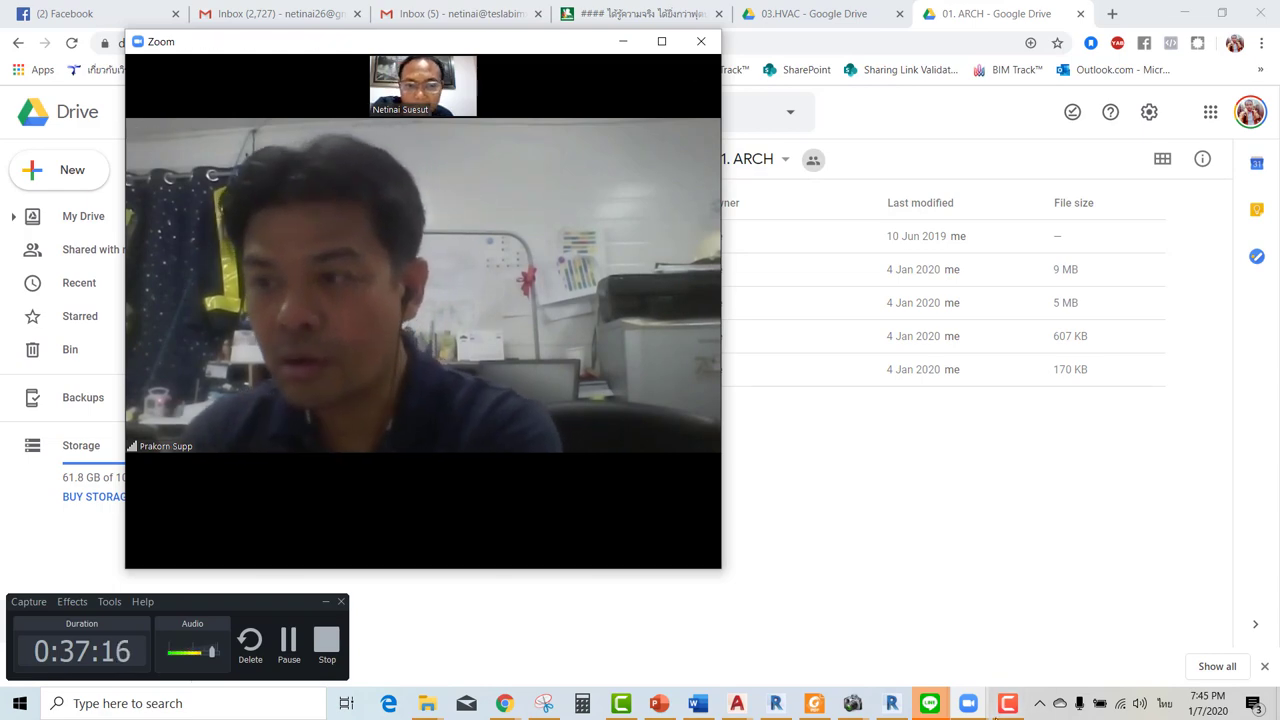
Replace the draft and send two short Thai replies to the BIM Faith Project group.
mouse_move(929, 703)
click(850, 615)
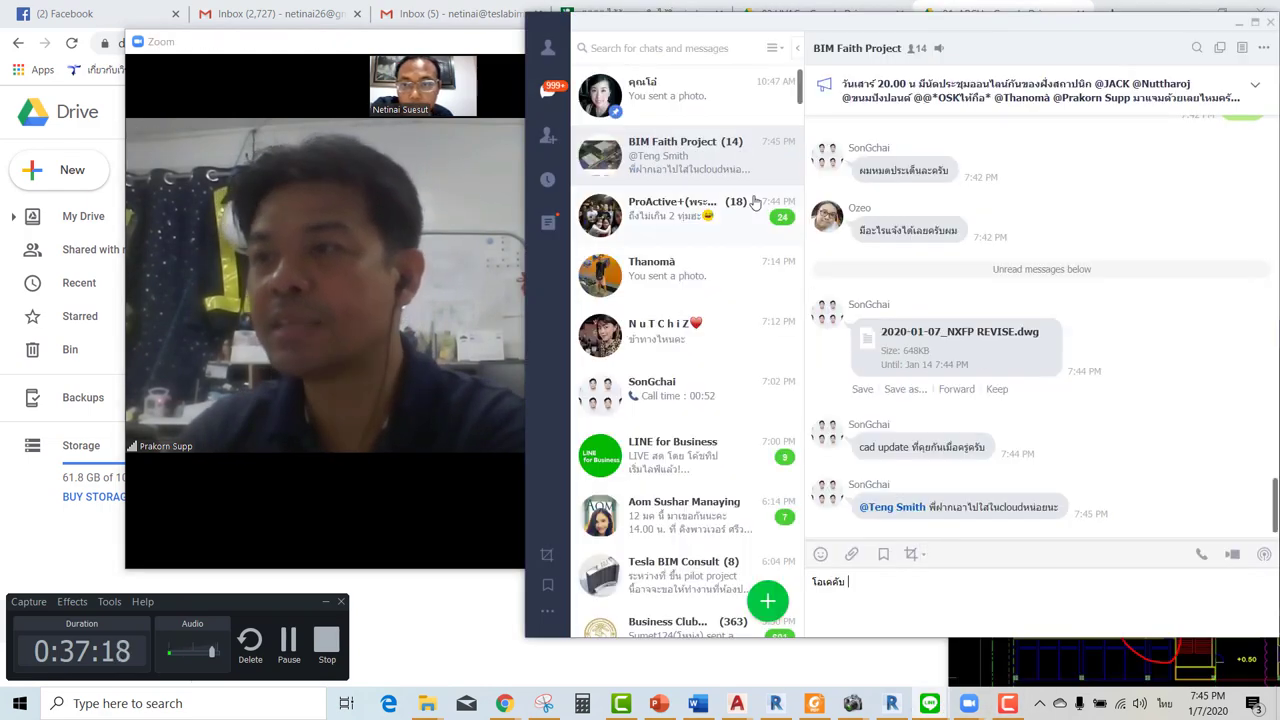
drag(849, 581, 779, 577)
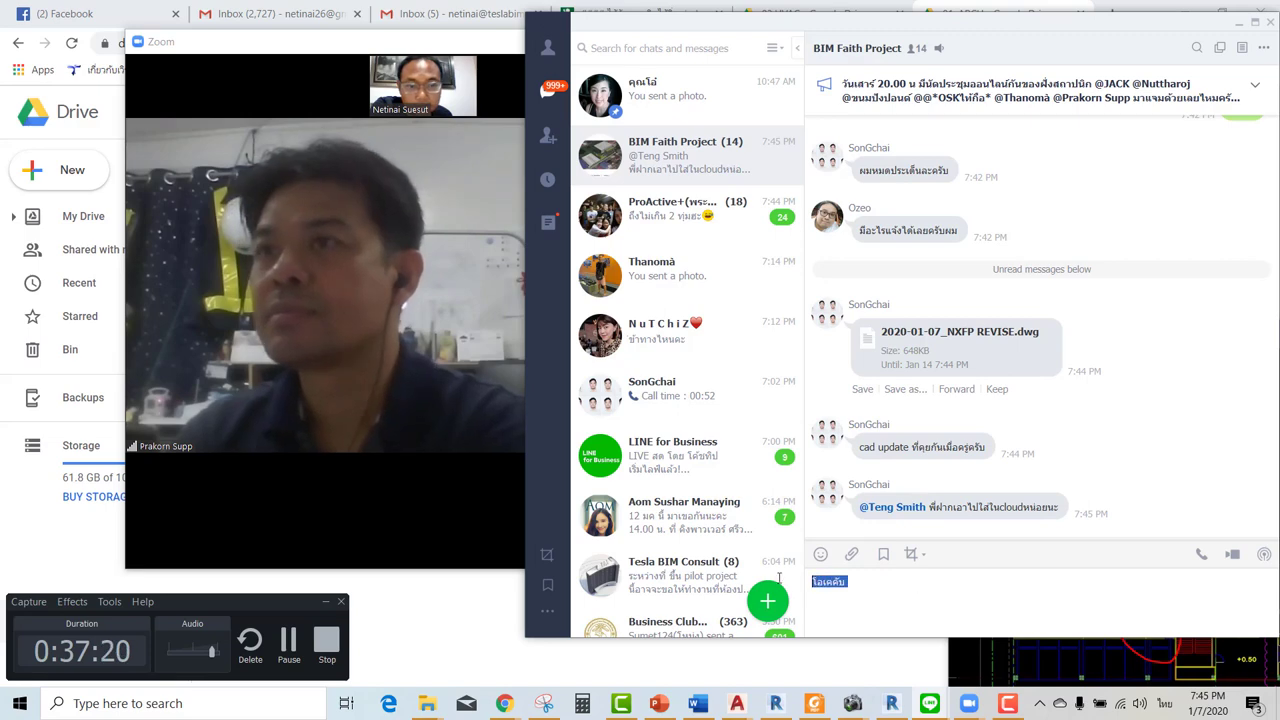
text(ไอ้ด)
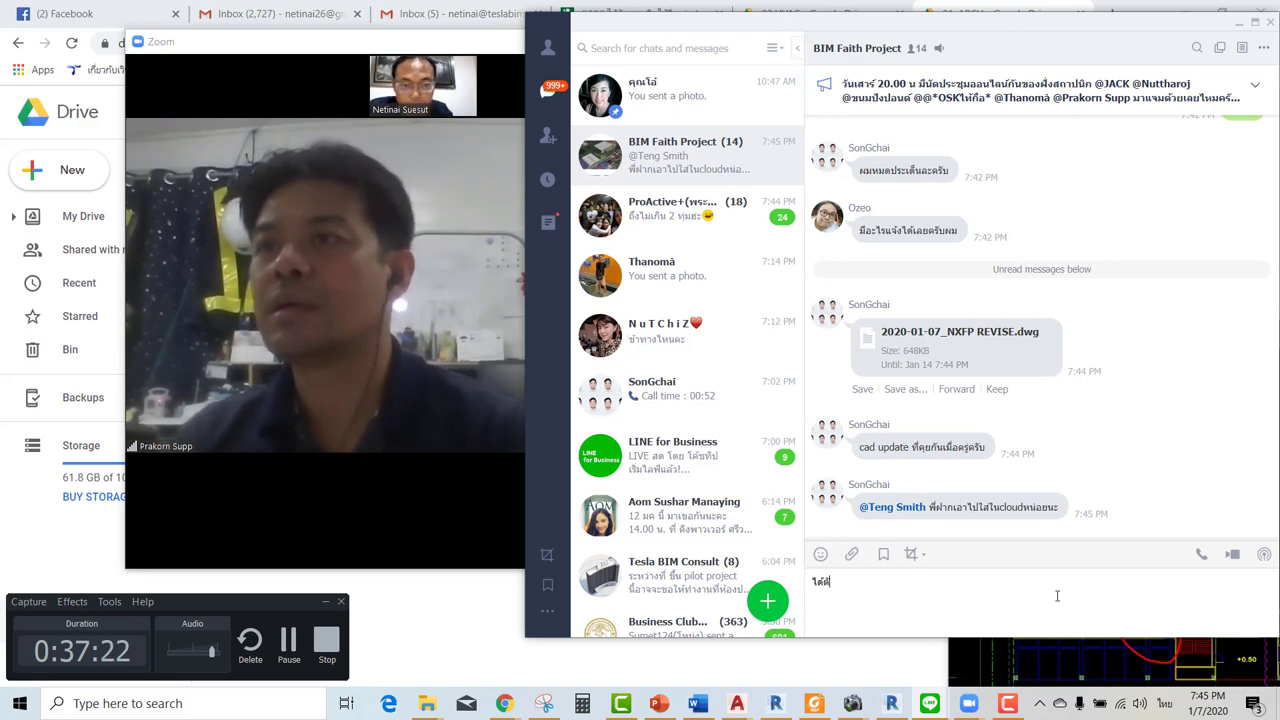
text(ัล)
key(Return)
text(้ดับ)
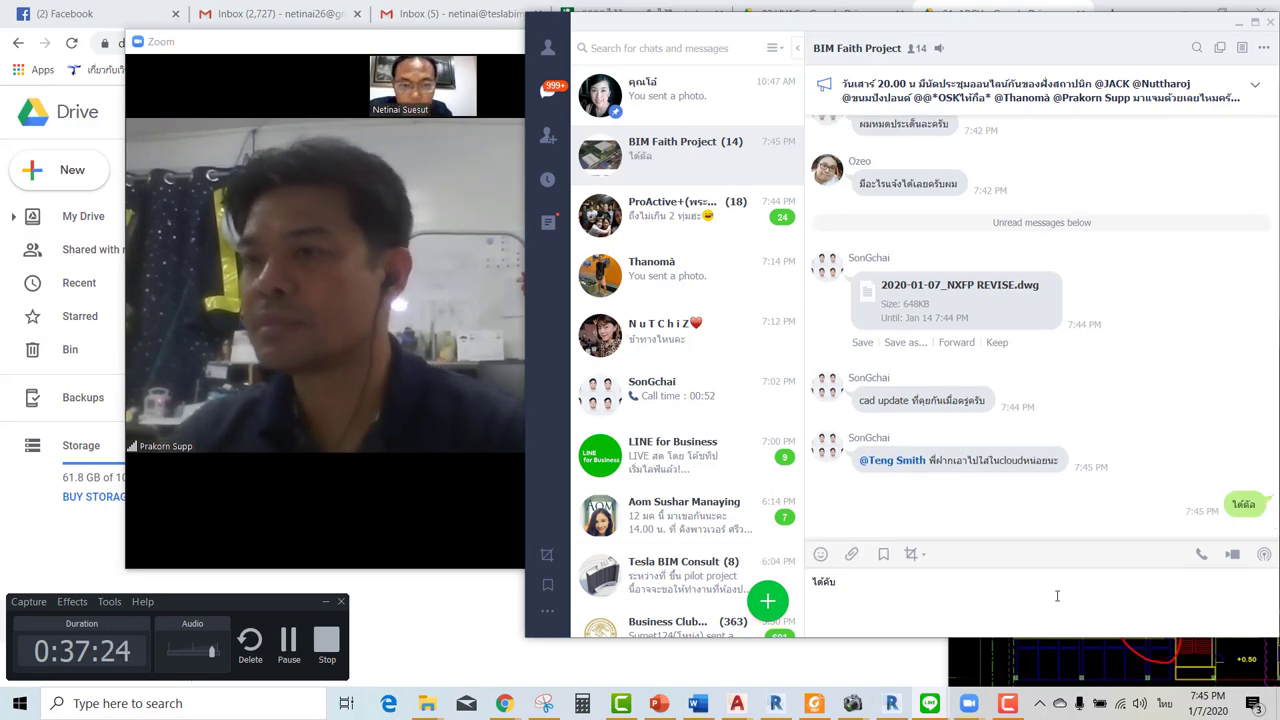
key(Return)
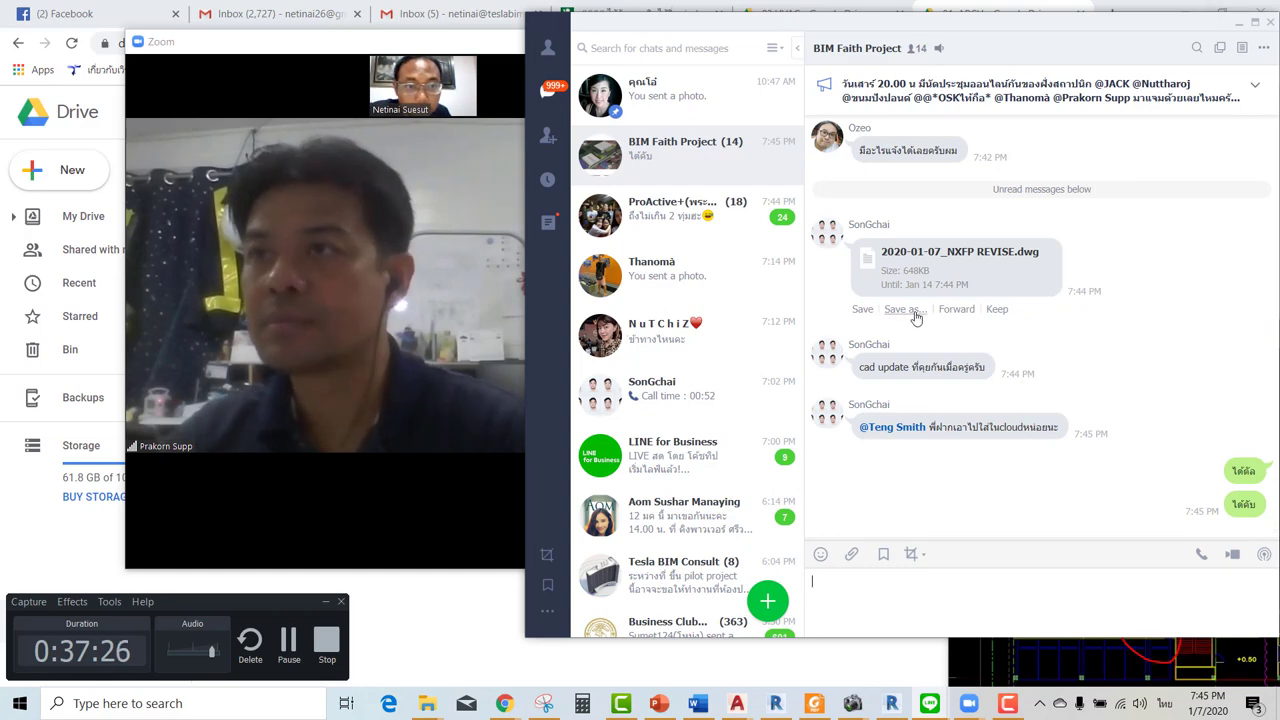
Save the shared 2020-01-07_NXFP REVISE.dwg into Tesla BIM Consult\03.Faith Project\03.Incoming File\Arch.
click(914, 312)
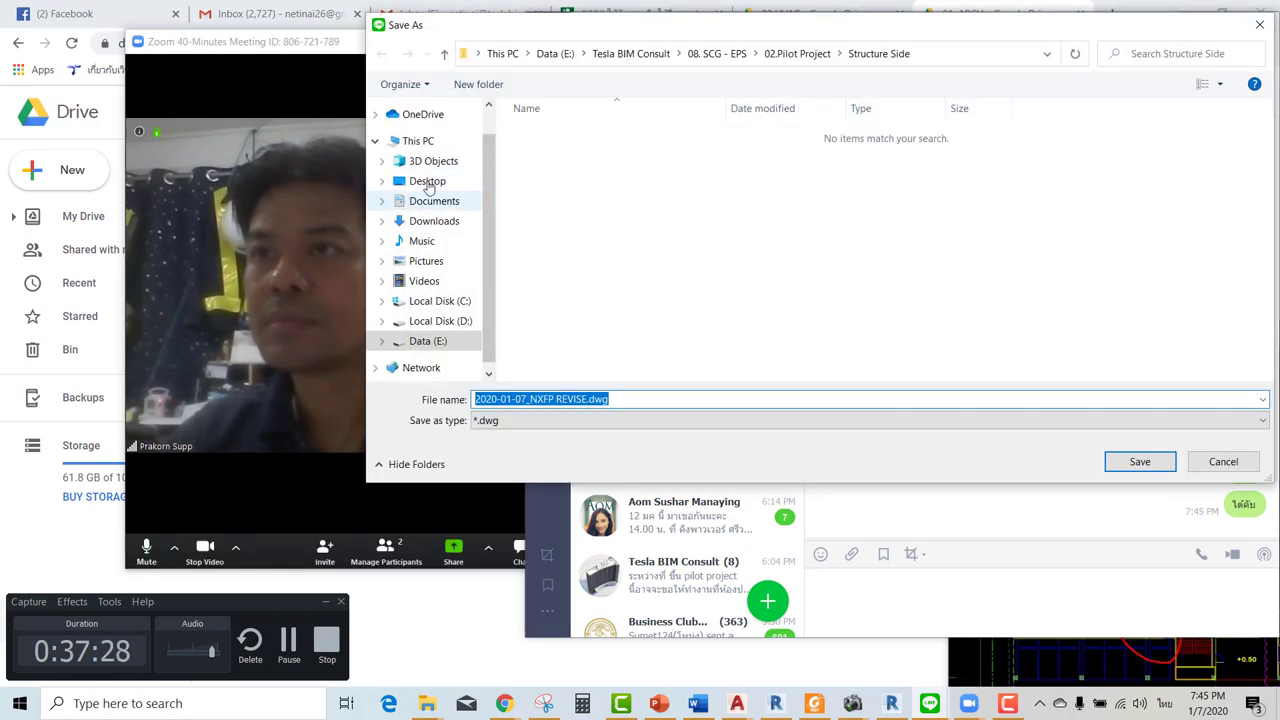
click(420, 181)
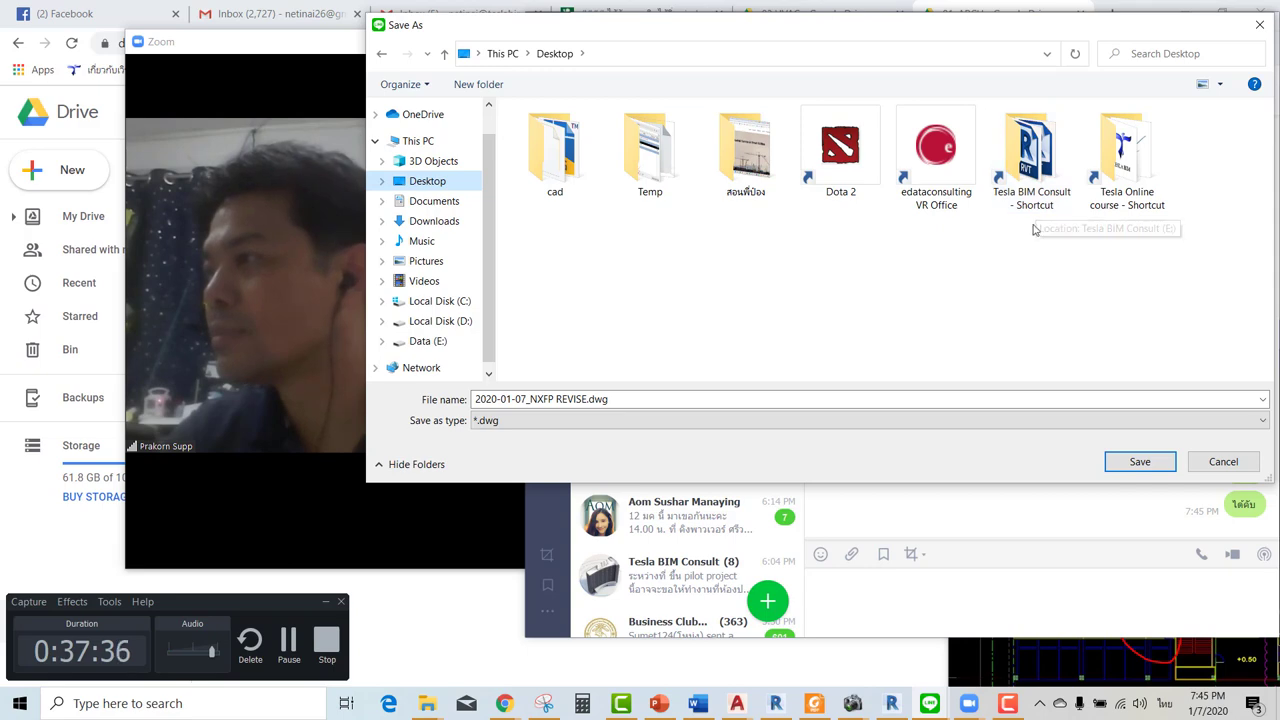
double_click(1050, 183)
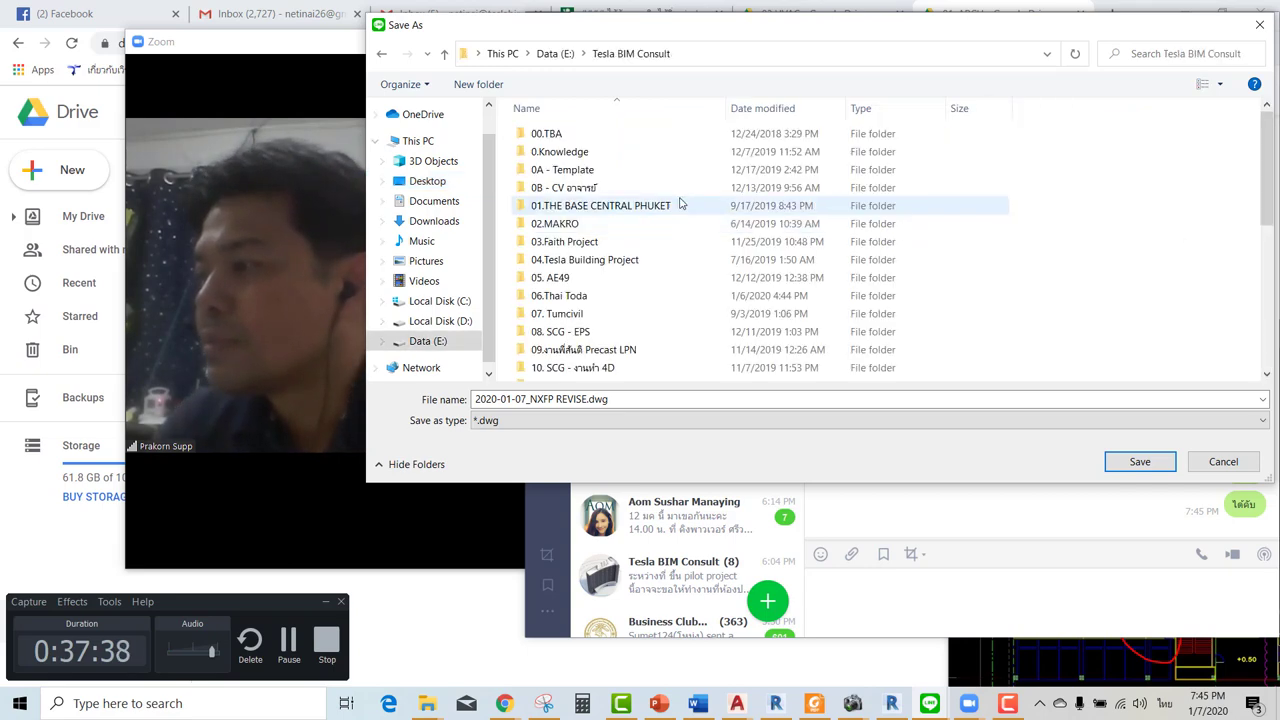
key(Return)
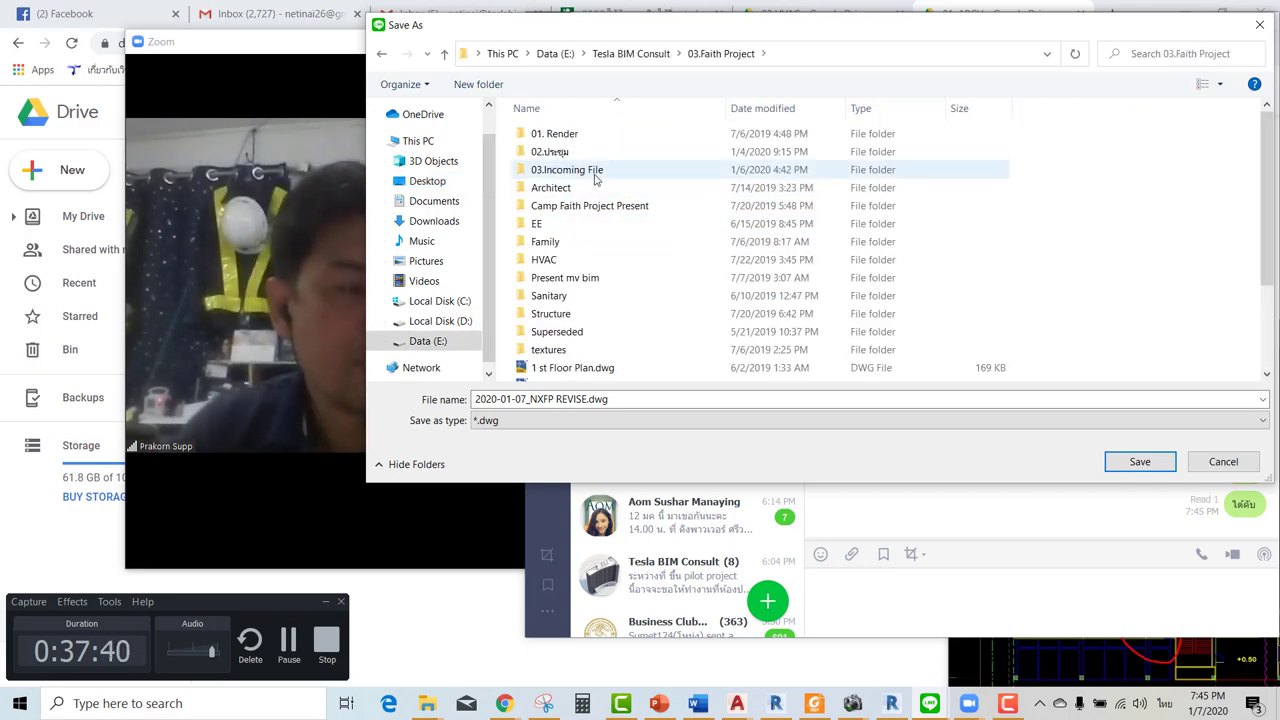
double_click(598, 172)
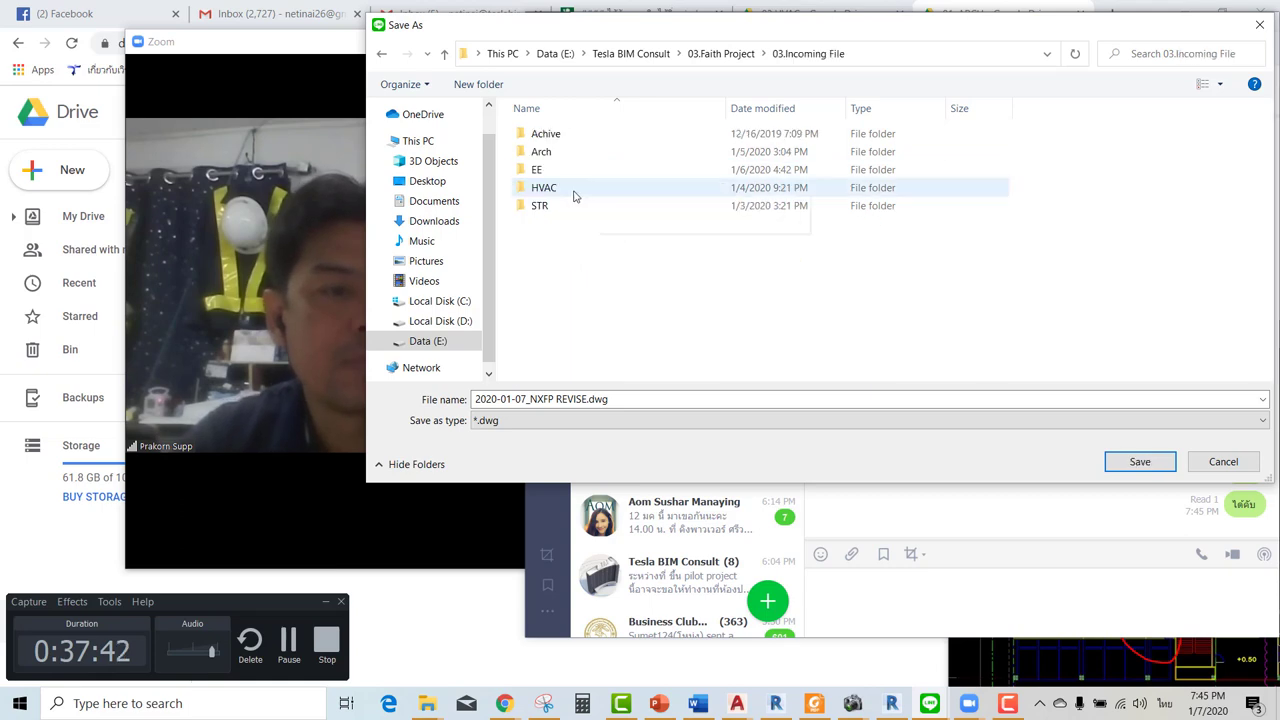
double_click(563, 153)
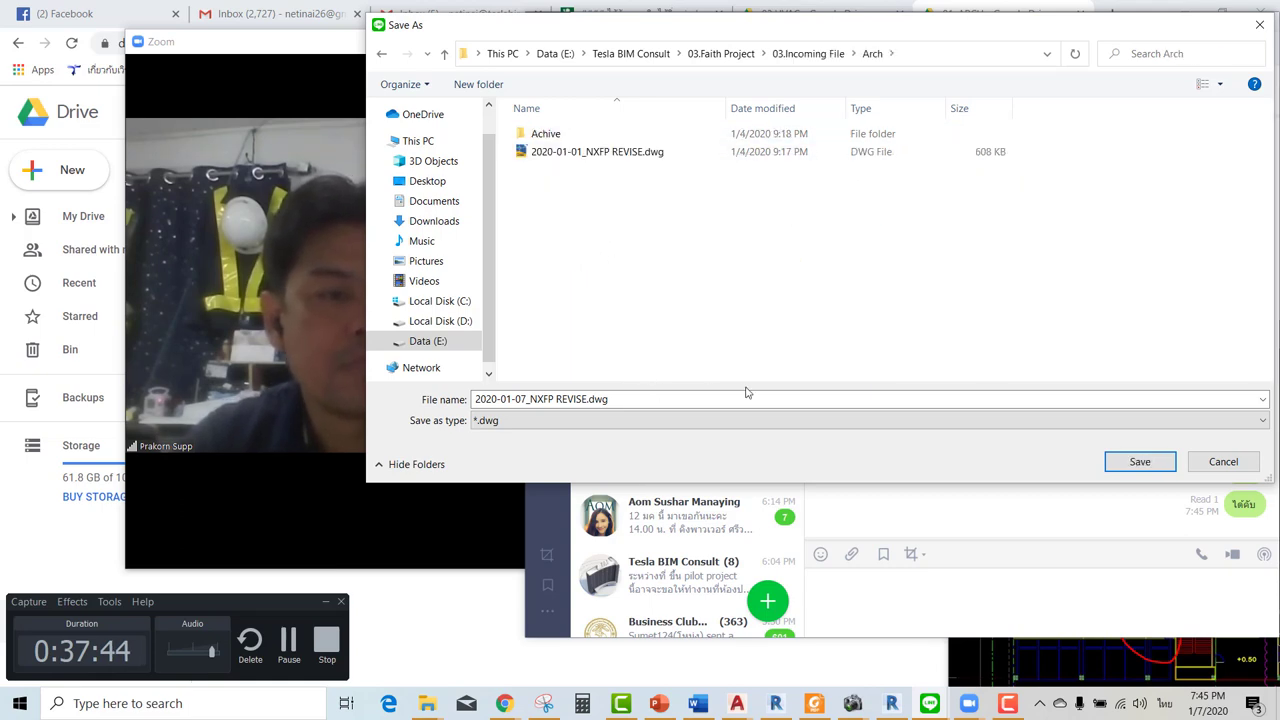
click(1140, 461)
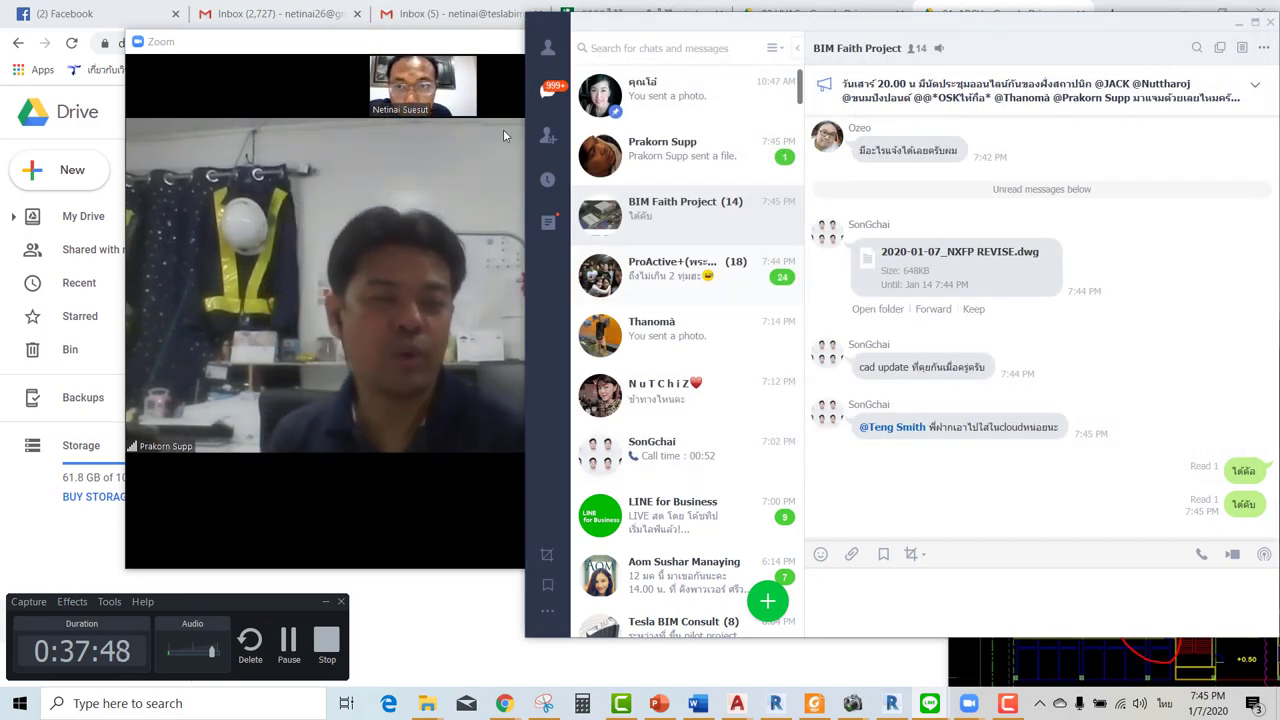
Minimise the Zoom meeting and open a File Explorer window on the Desktop beside Drive.
double_click(343, 70)
drag(343, 65, 761, 161)
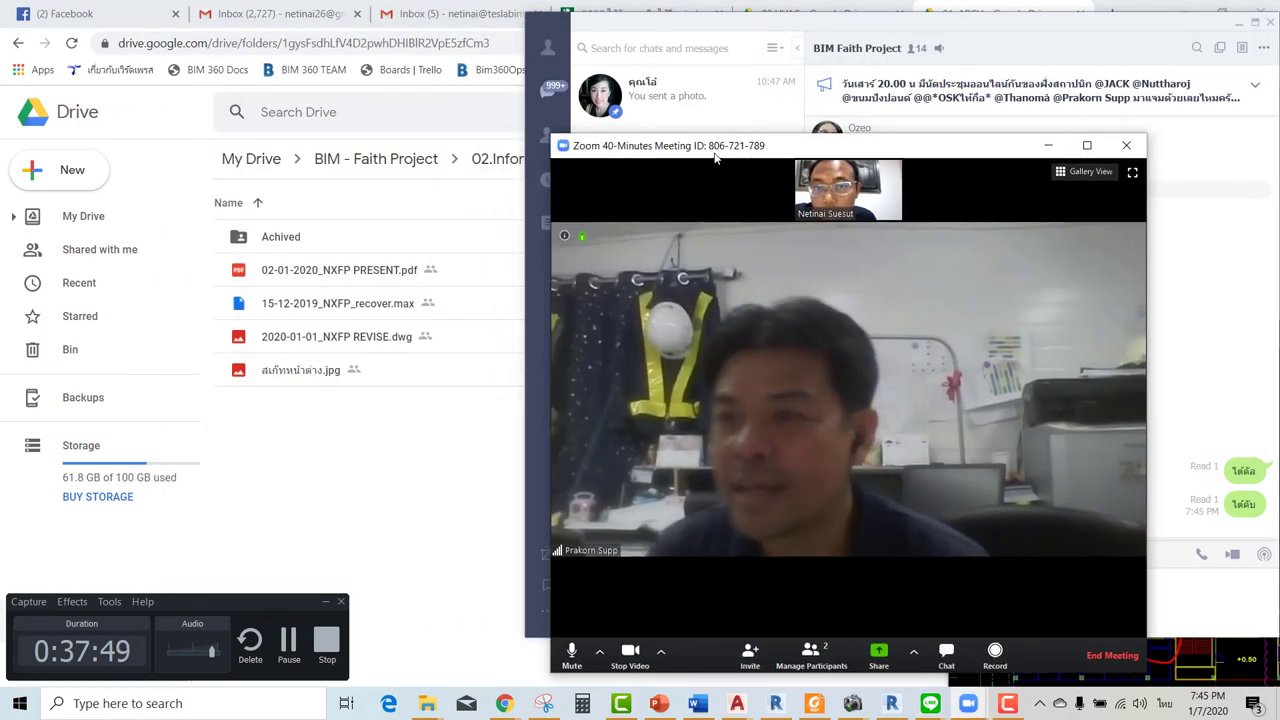
click(1046, 141)
click(335, 432)
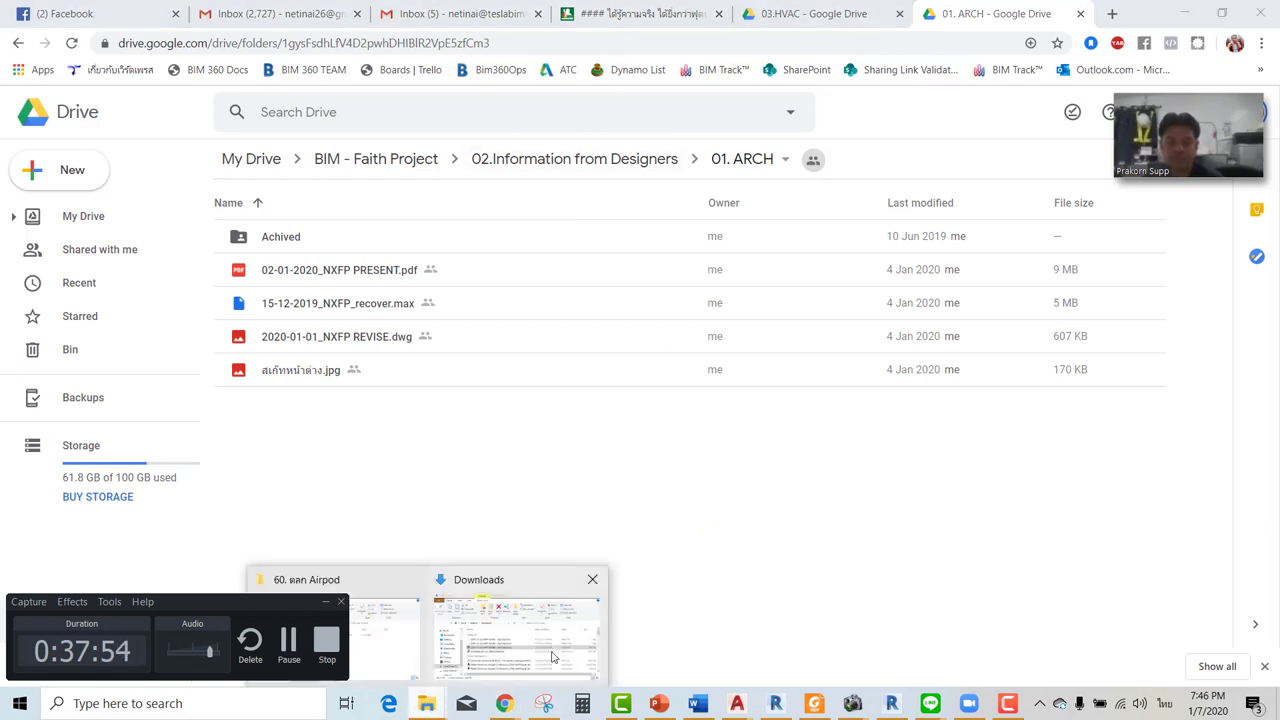
click(538, 649)
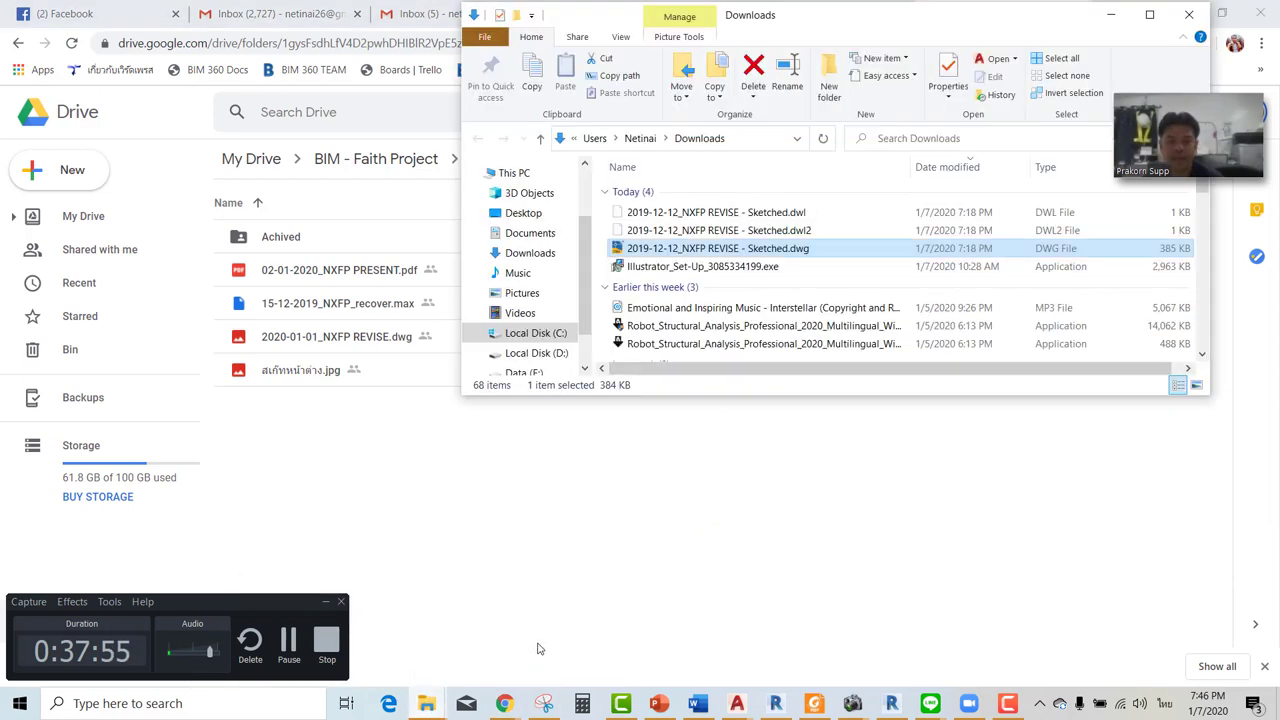
click(424, 703)
mouse_move(426, 704)
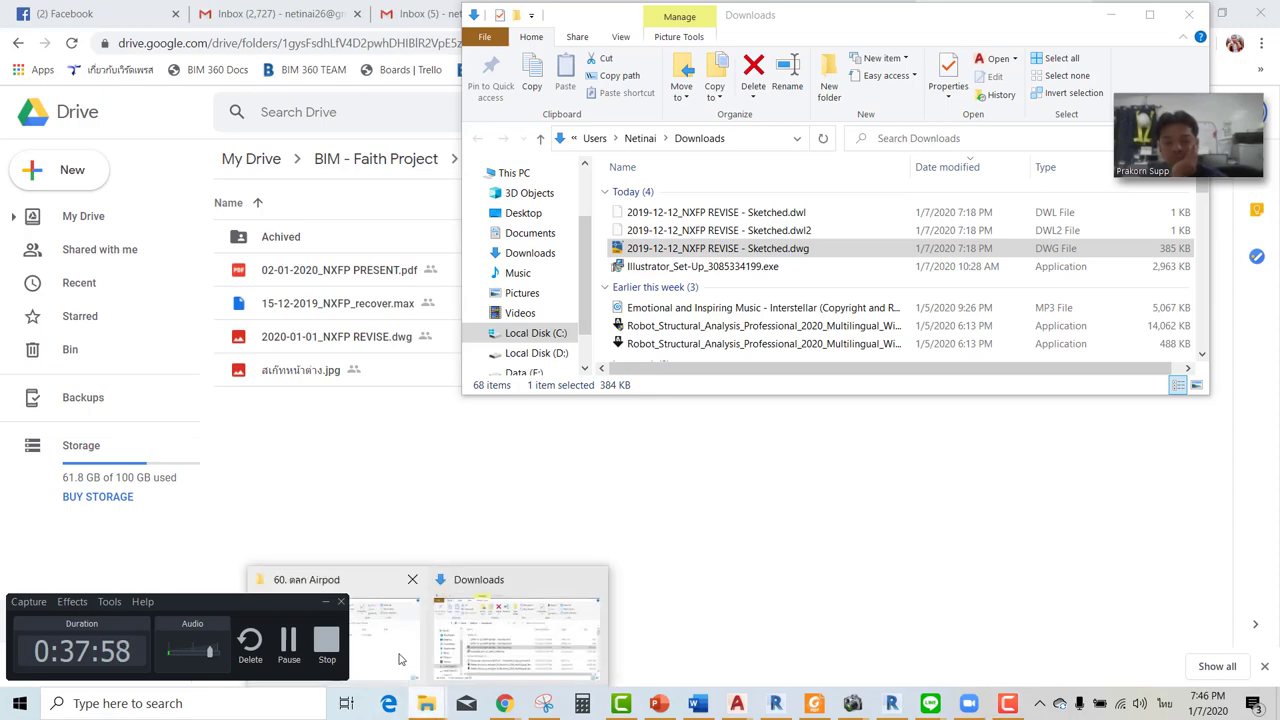
click(330, 640)
drag(640, 38, 938, 102)
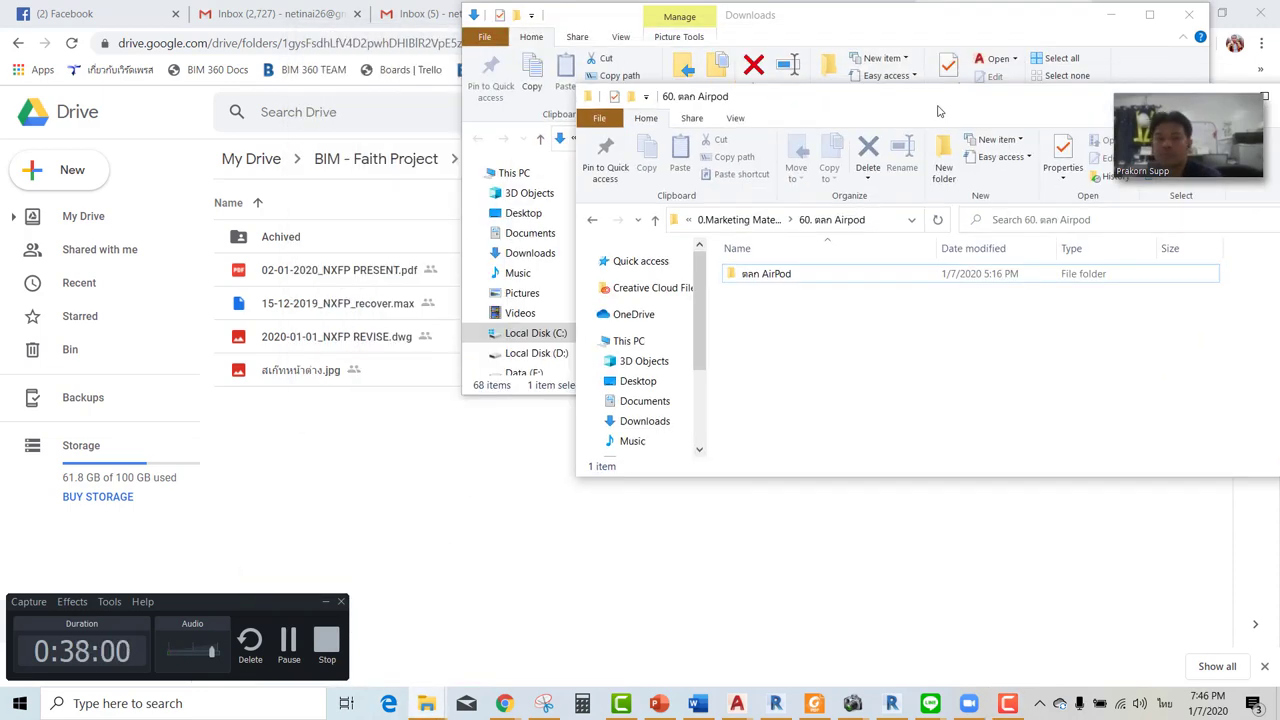
click(648, 386)
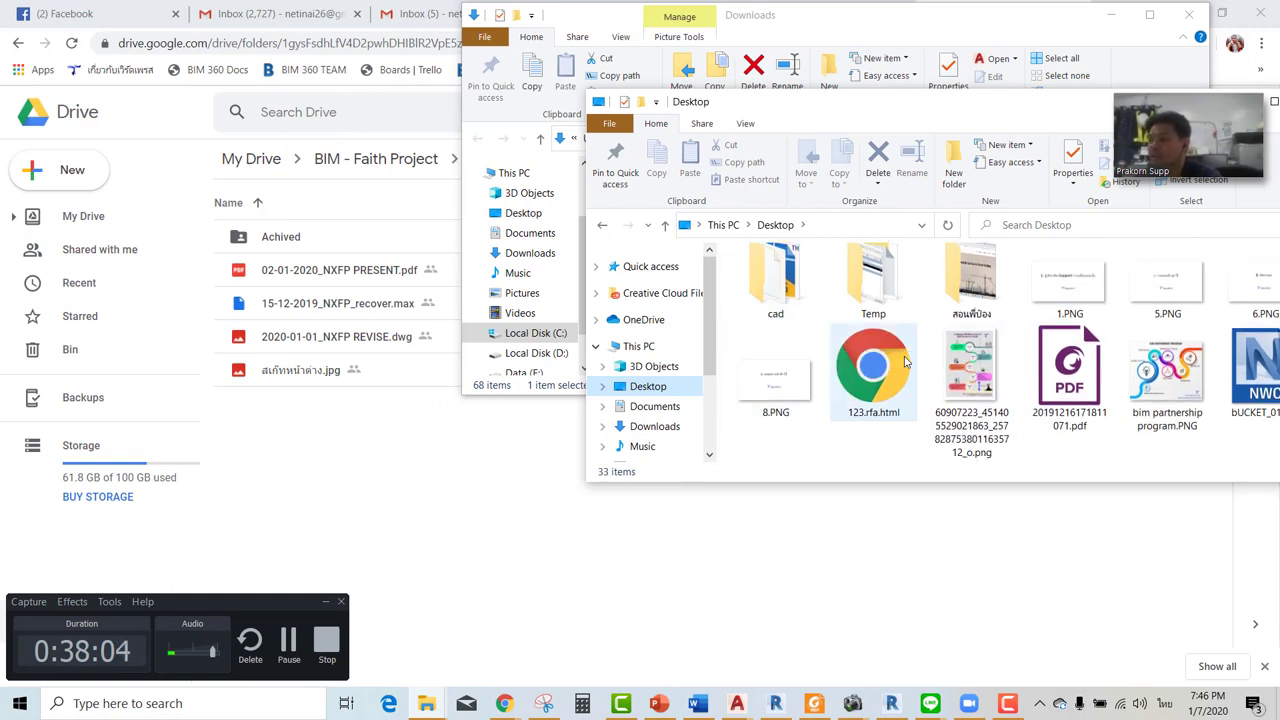
Browse to Tesla BIM Consult > 03.Faith Project > 03.Incoming File > Arch in File Explorer.
scroll(946, 377, down, 1)
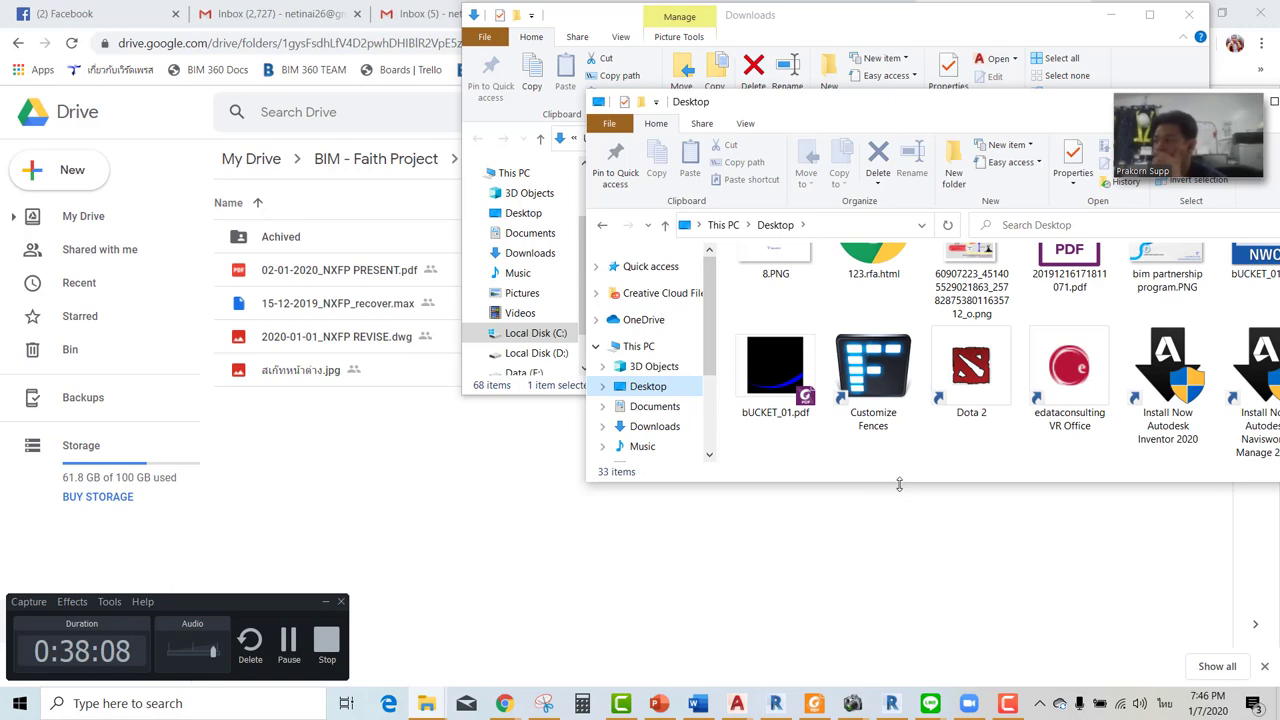
drag(900, 485, 900, 608)
scroll(780, 470, down, 2)
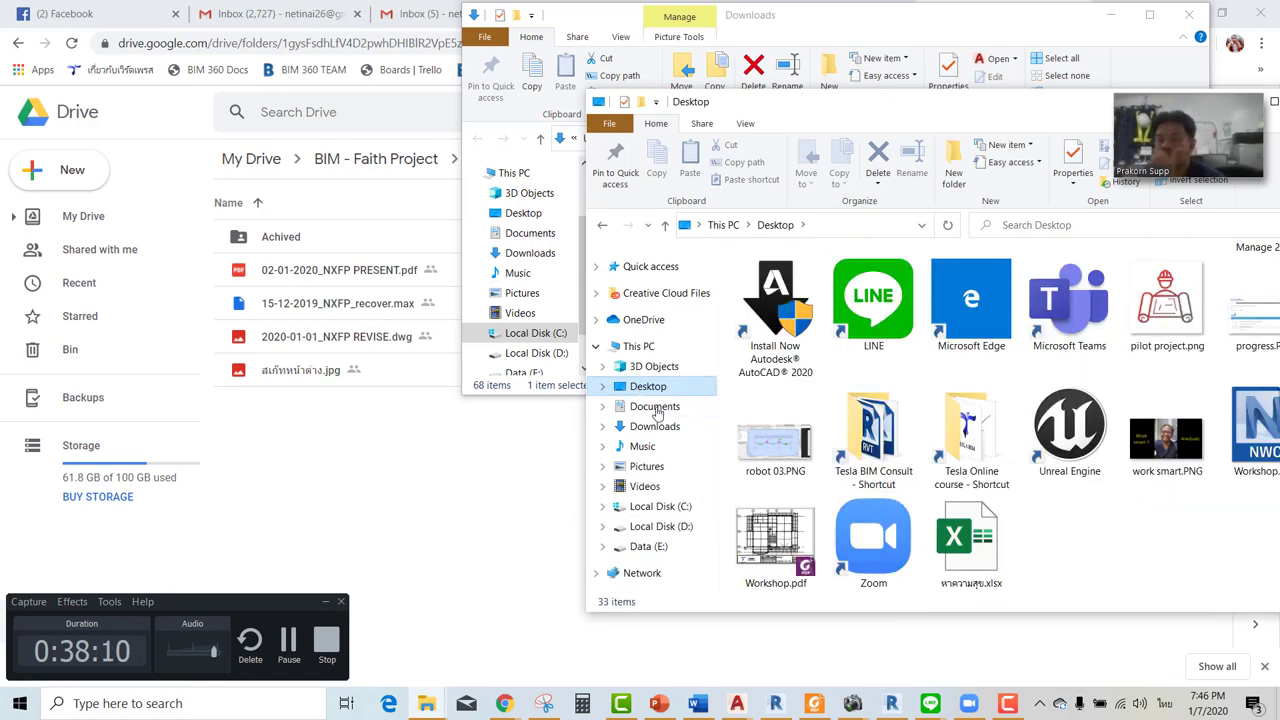
double_click(873, 430)
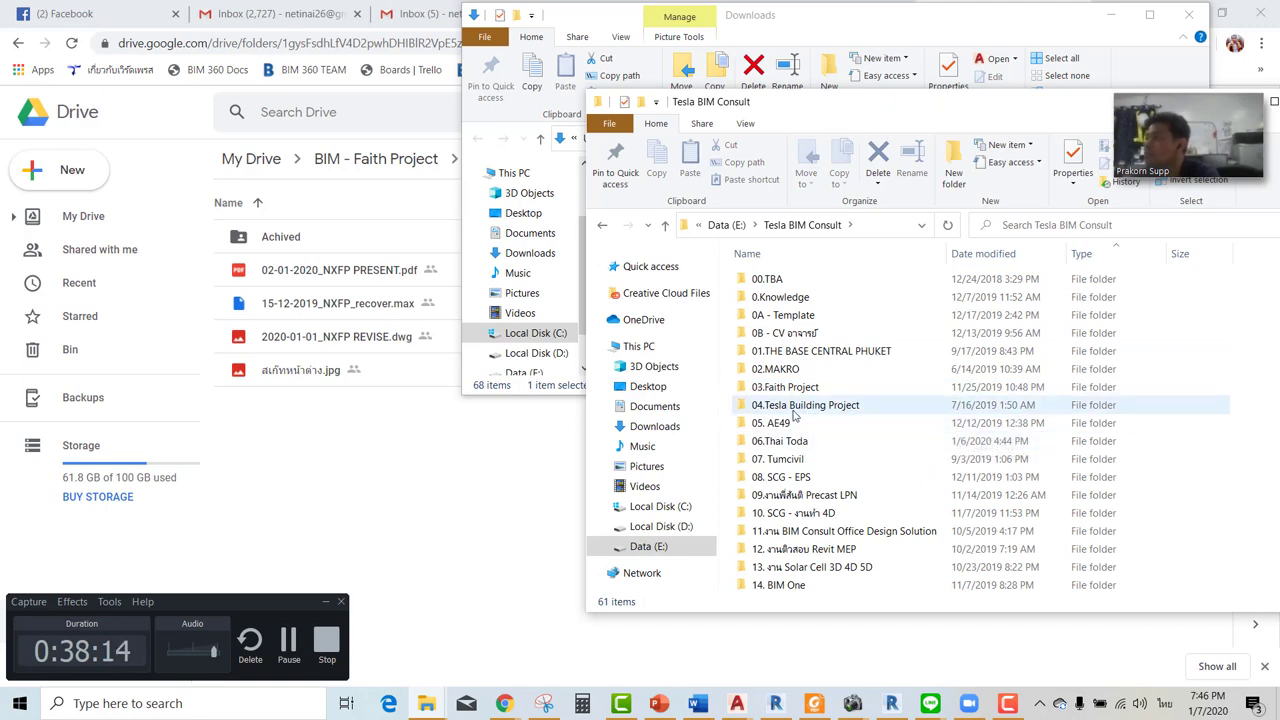
double_click(790, 387)
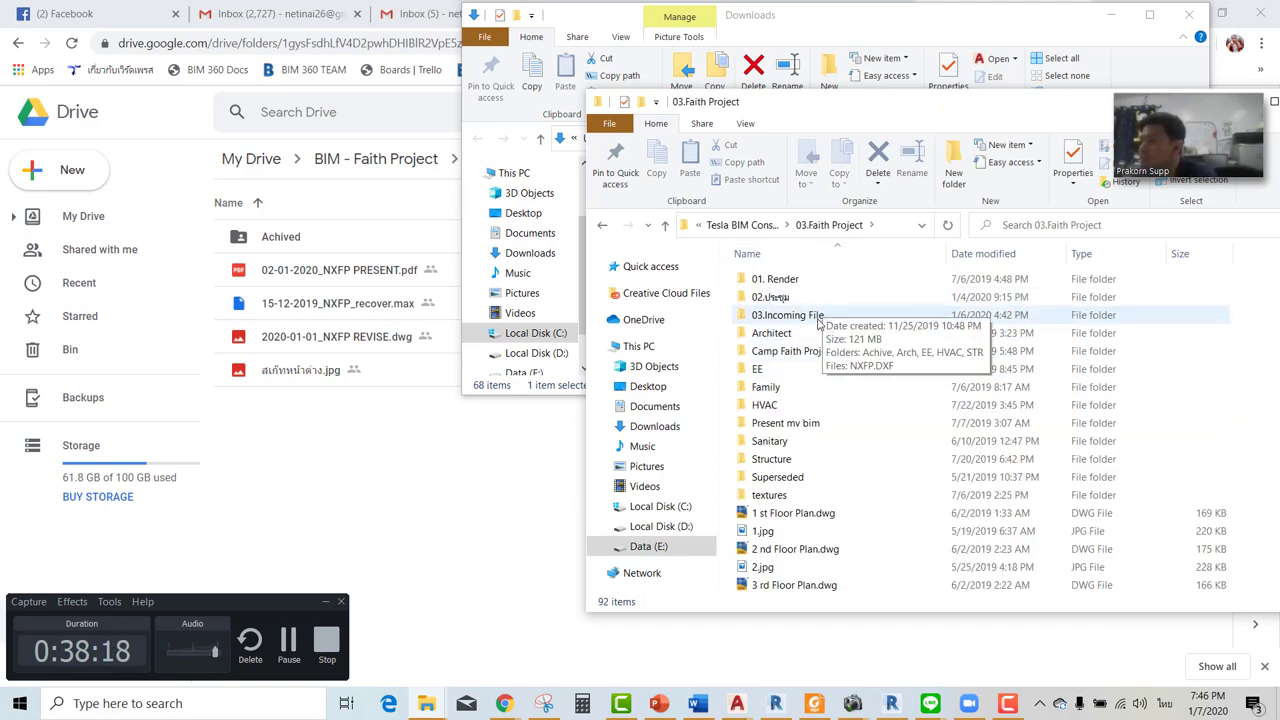
double_click(818, 316)
double_click(780, 297)
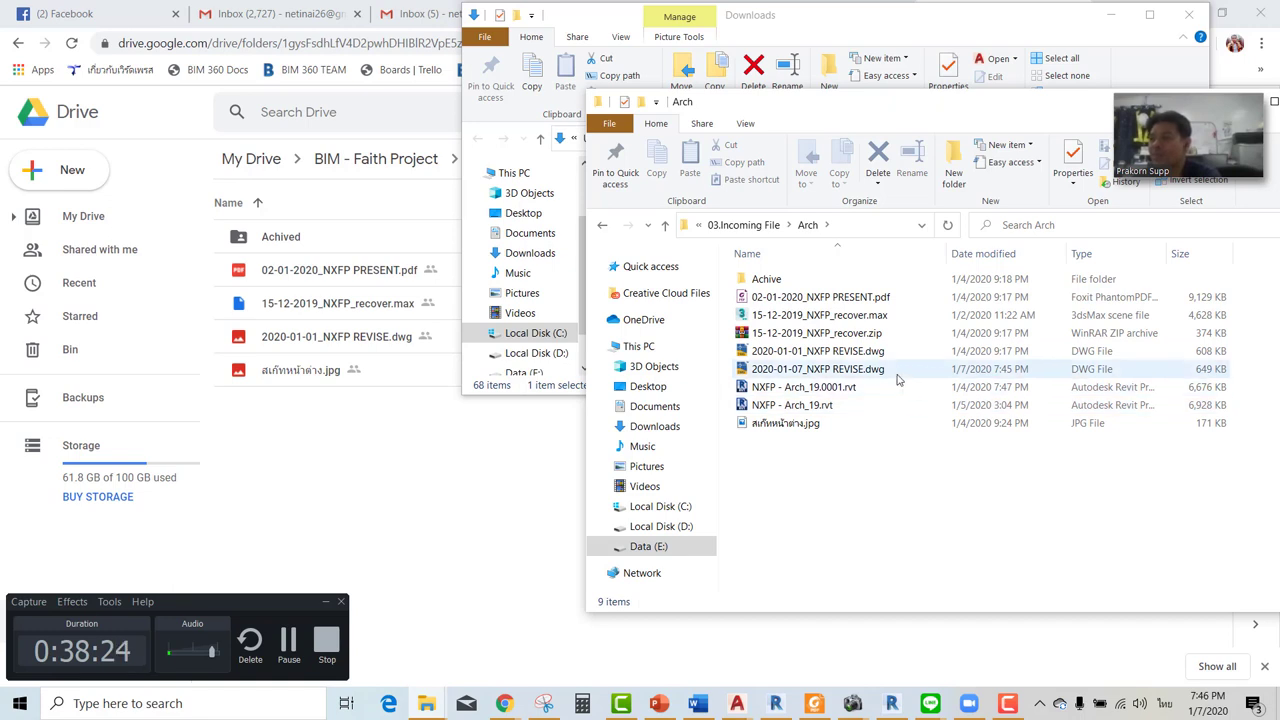
Move old 2020-01-01_NXFP REVISE.dwg into Achive and upload 2020-01-07_NXFP REVISE.dwg to Drive's 01. ARCH.
click(866, 353)
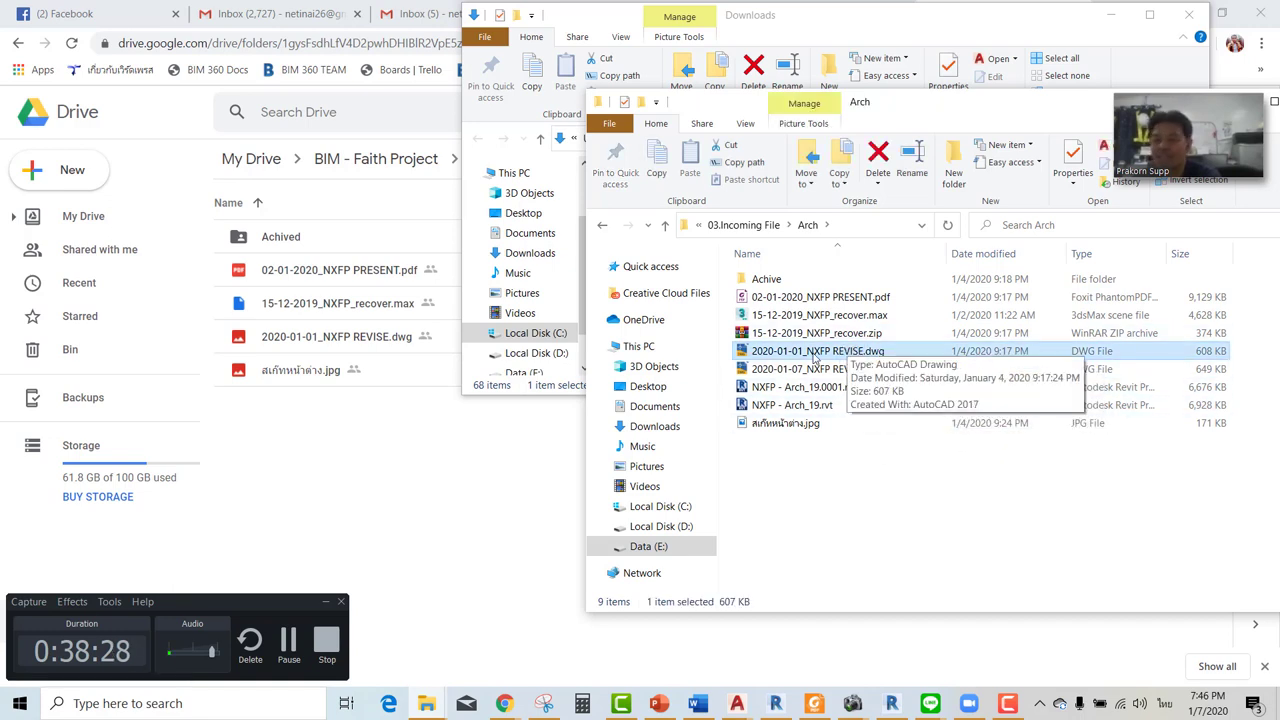
drag(808, 358, 779, 283)
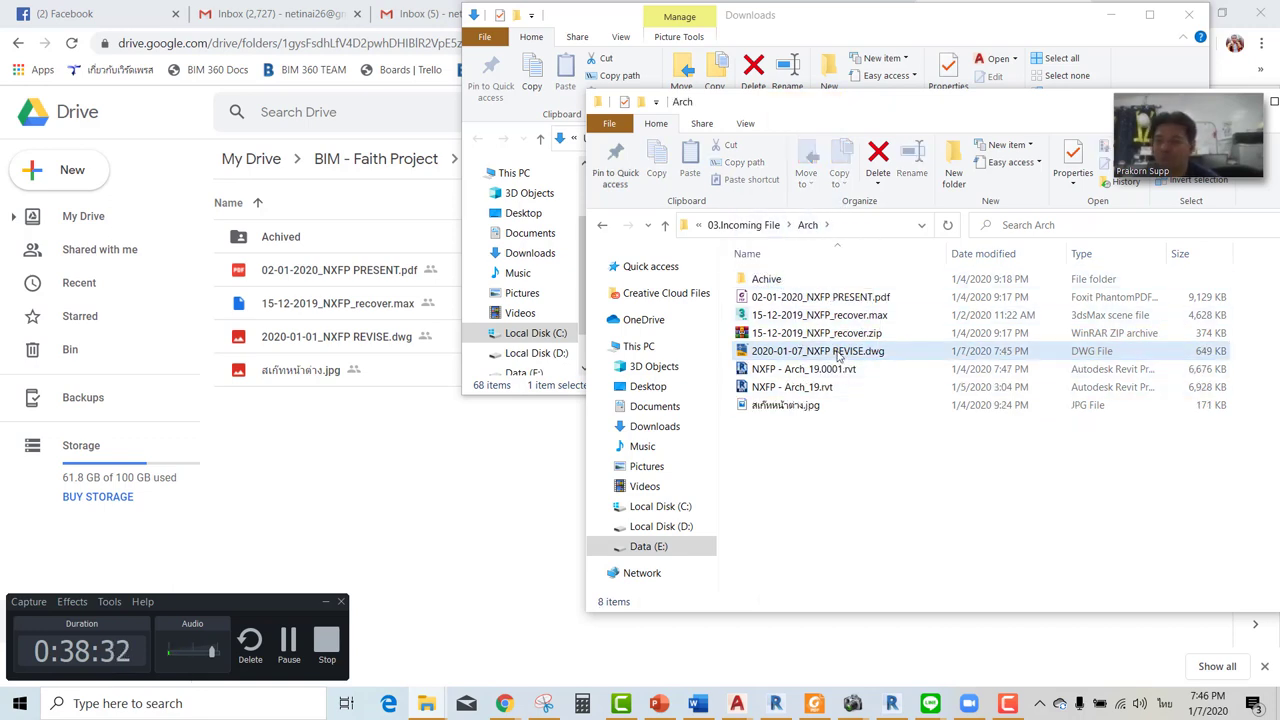
click(887, 352)
drag(887, 352, 400, 486)
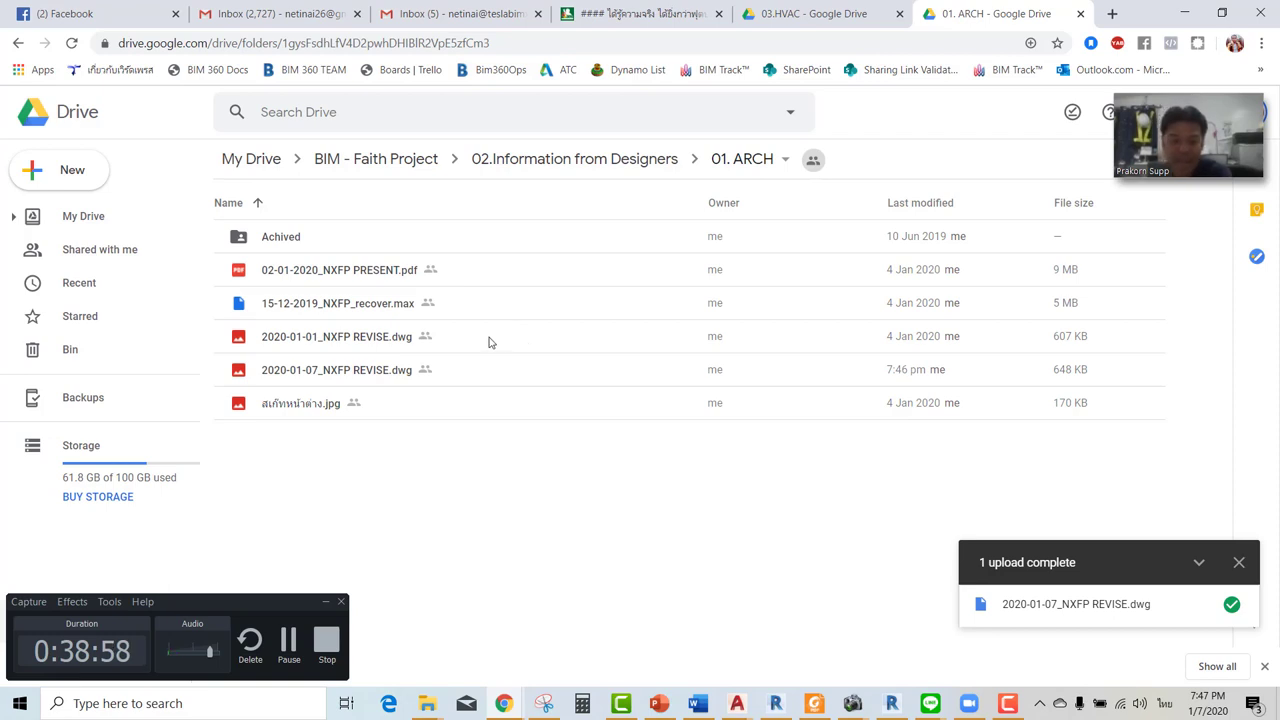
Move the old 2020-01-01_NXFP REVISE.dwg into Drive's Achived folder and bring LINE forward.
mouse_move(383, 332)
mouse_down()
mouse_move(308, 240)
mouse_move(355, 245)
mouse_up()
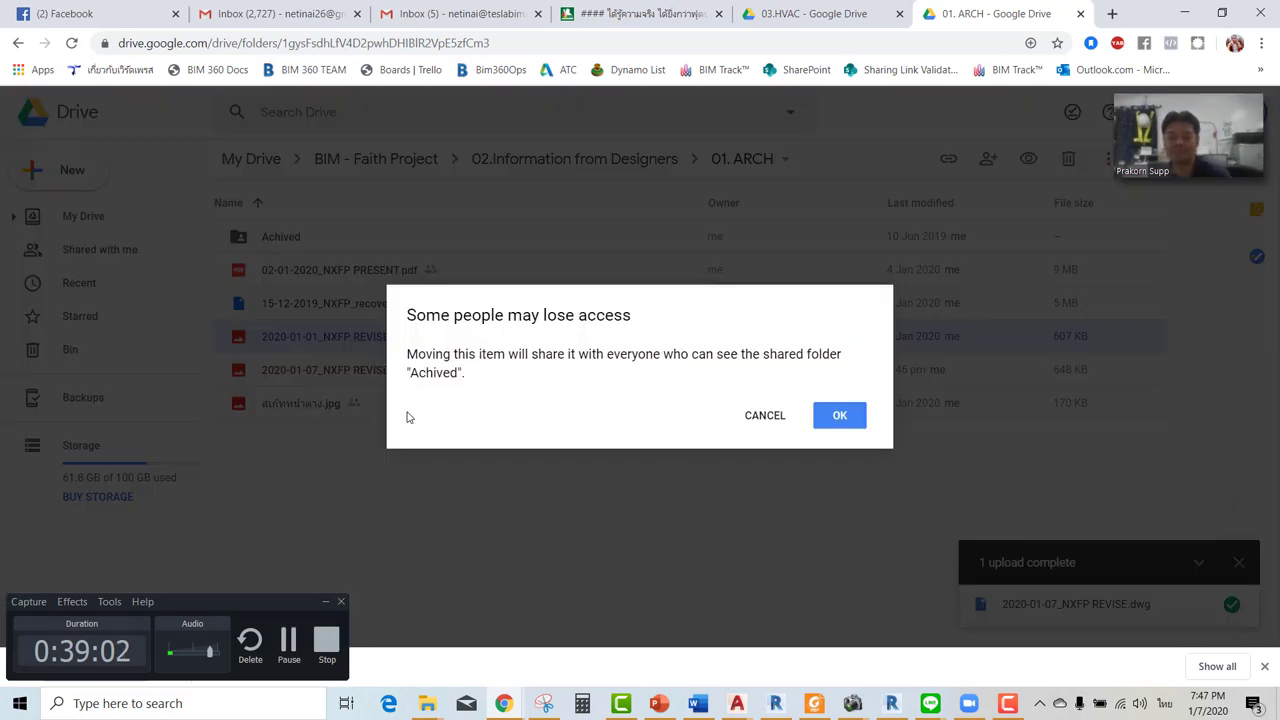
click(816, 417)
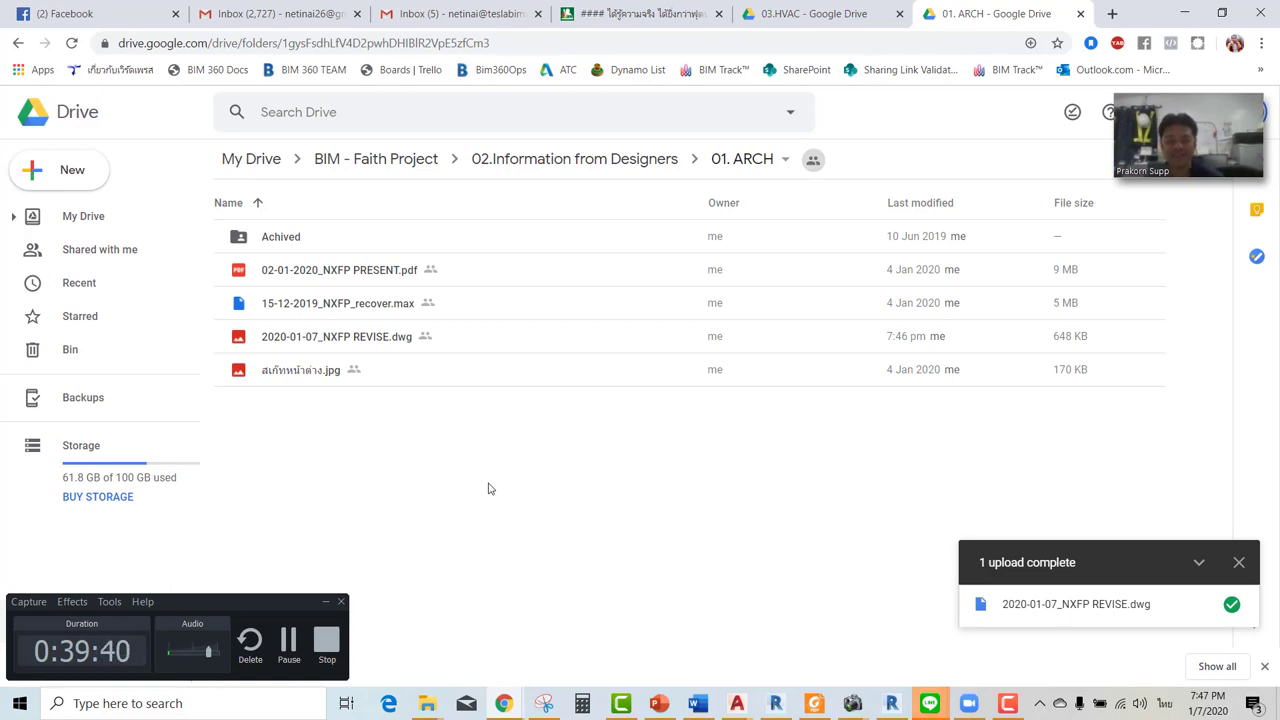
click(325, 602)
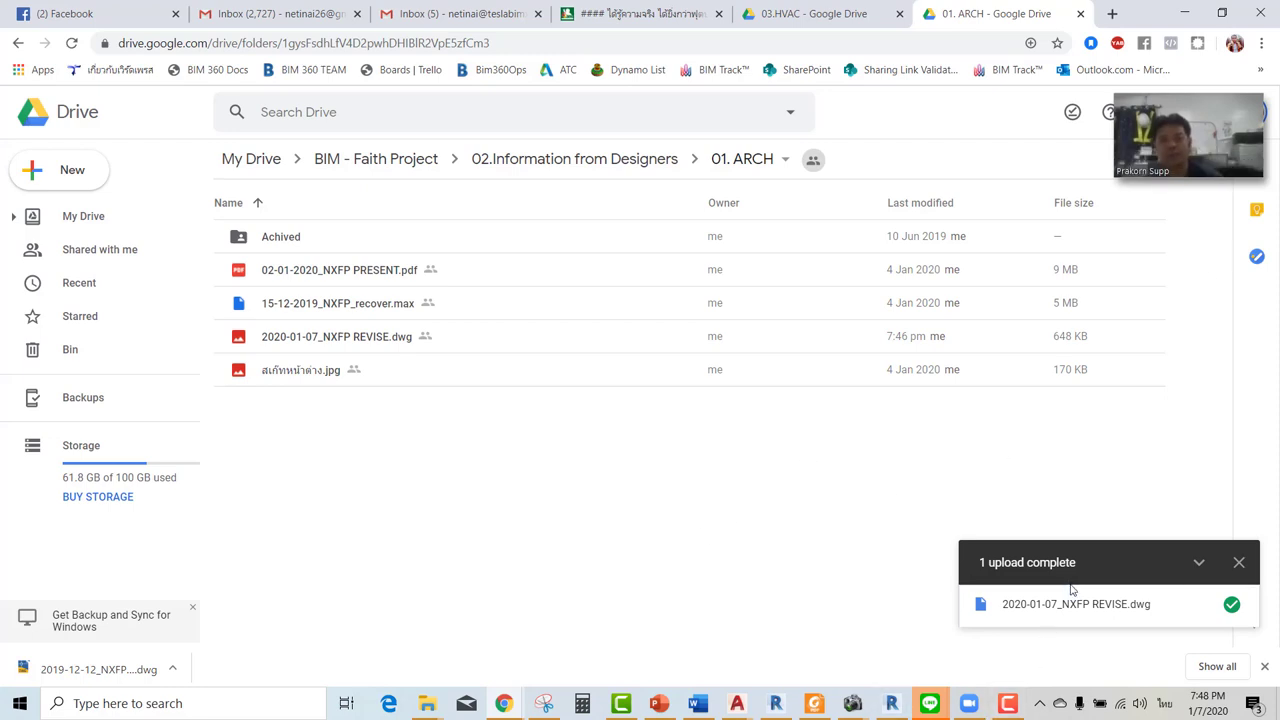
mouse_move(929, 704)
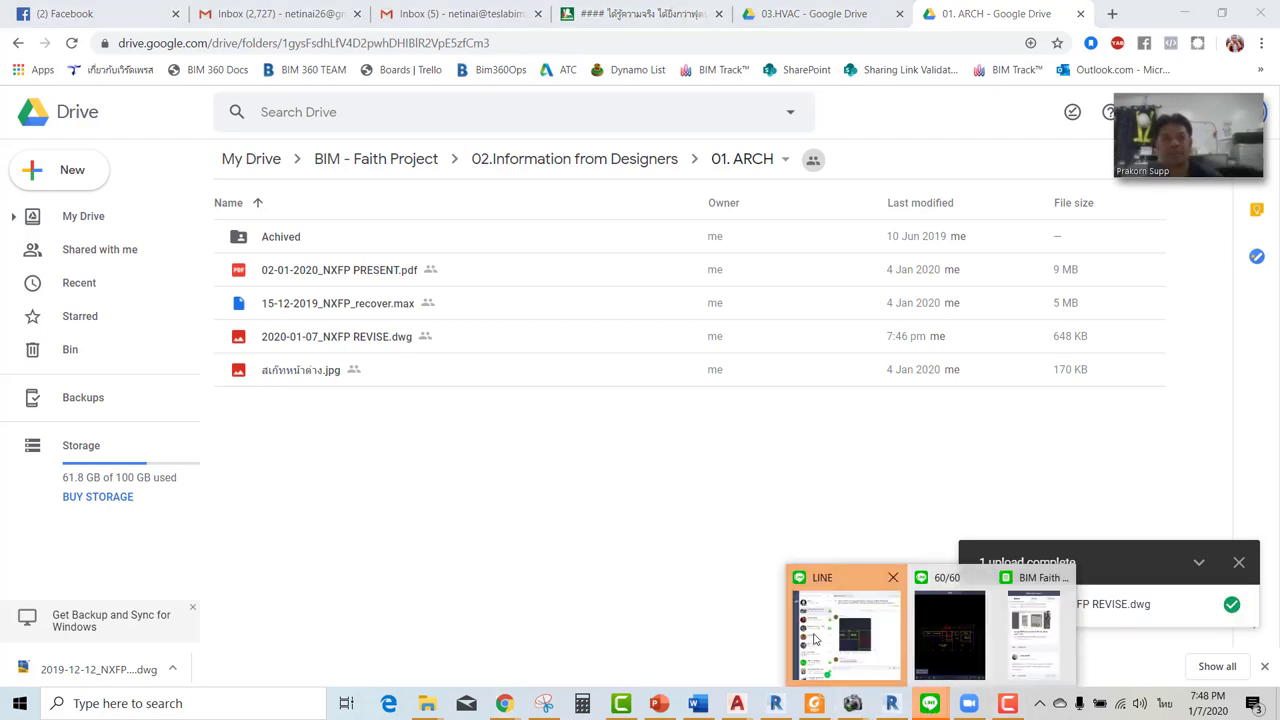
click(880, 625)
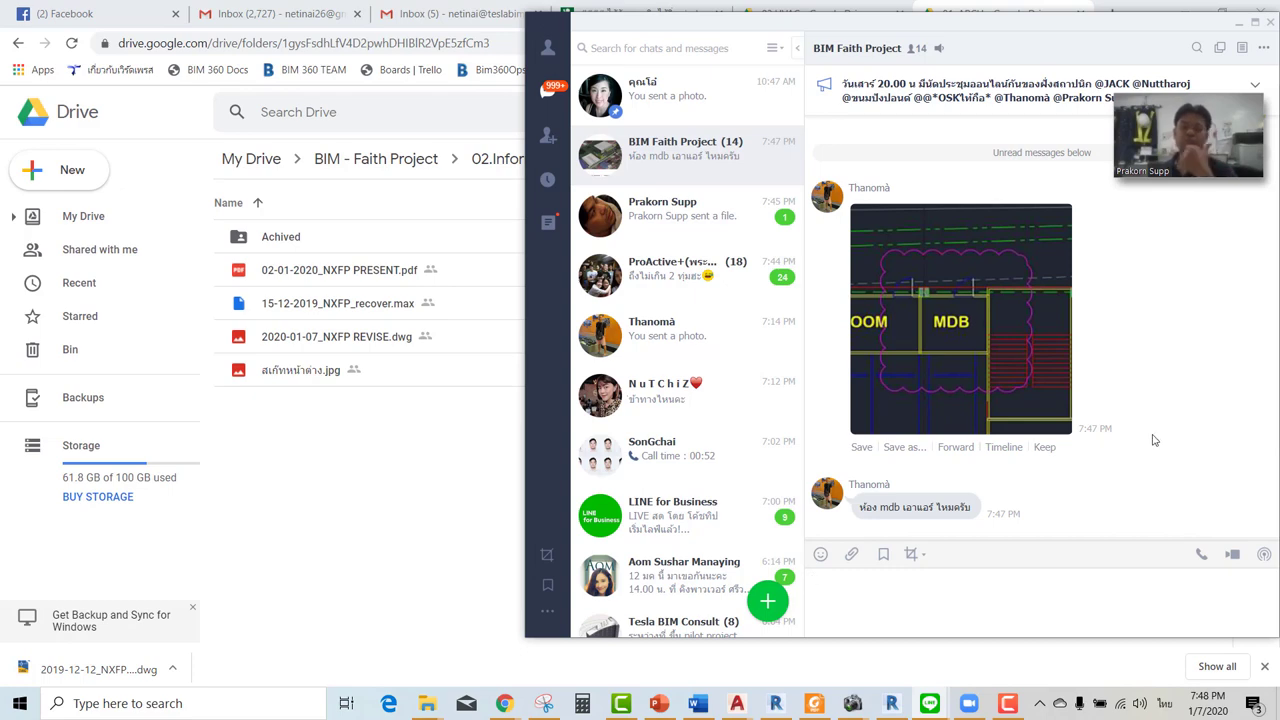
Save as the electrical design requirements .txt from the private chat, browsing up to Tesla BIM Consult.
click(729, 214)
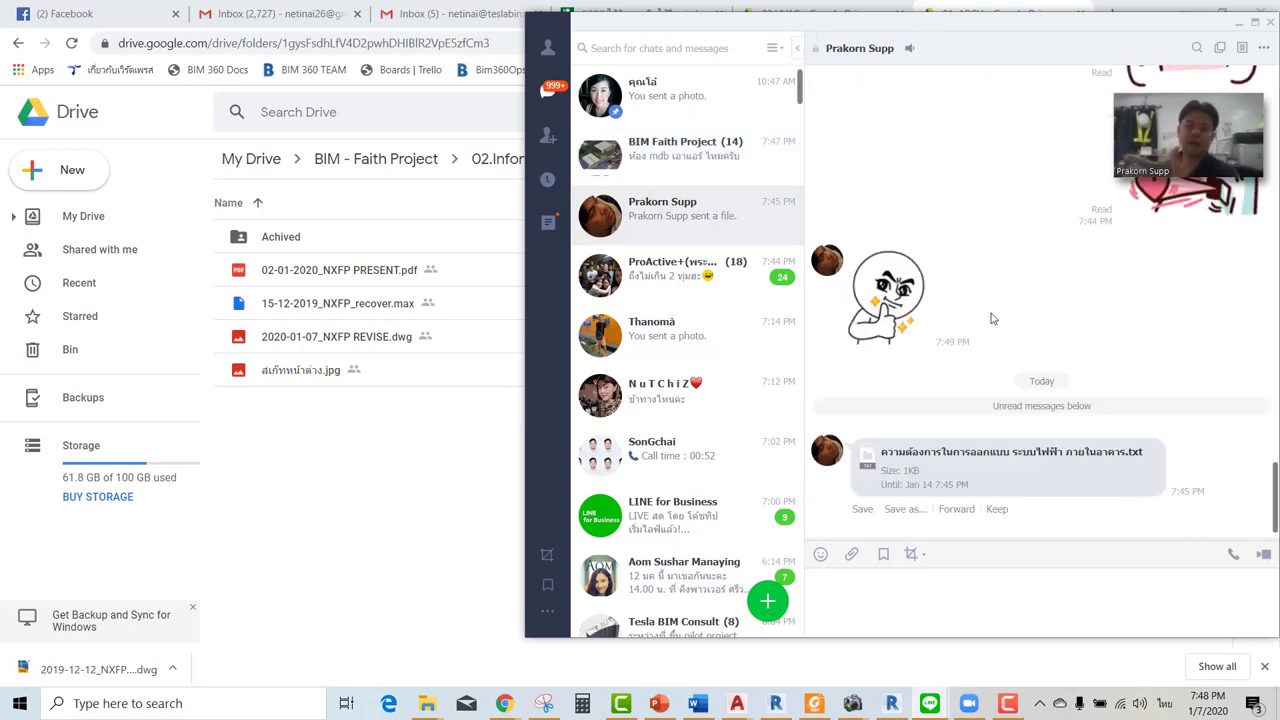
click(903, 510)
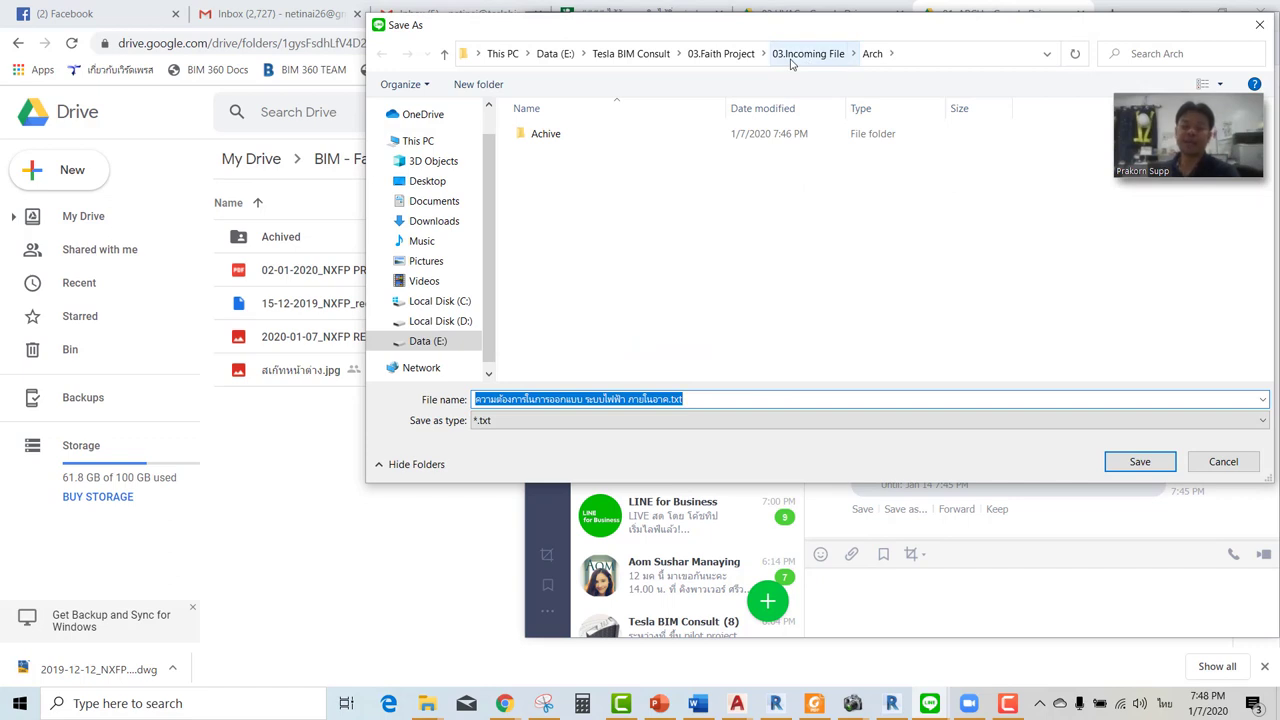
click(800, 54)
click(720, 54)
click(650, 54)
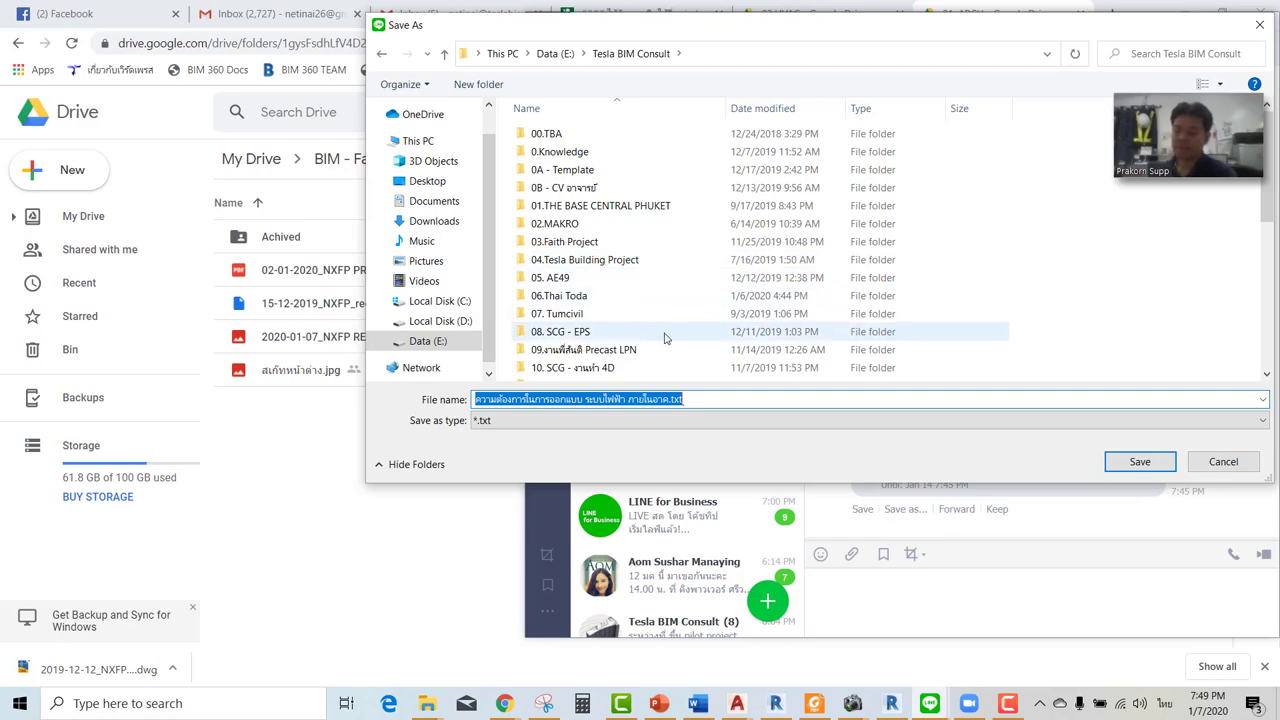
Save the text file into 03.Faith Project\03.Incoming File\EE, replacing the existing copy.
scroll(665, 338, down, 1)
scroll(668, 351, down, 1)
scroll(668, 351, down, 1)
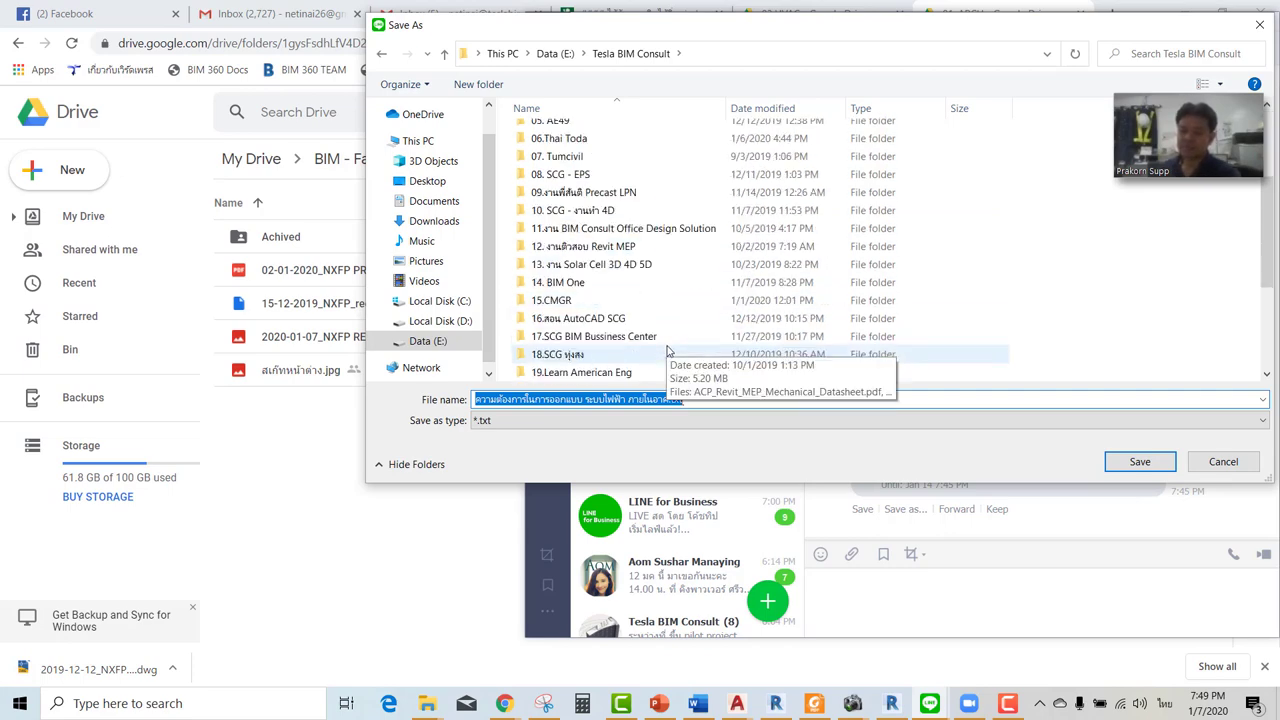
scroll(669, 352, down, 3)
scroll(730, 354, down, 1)
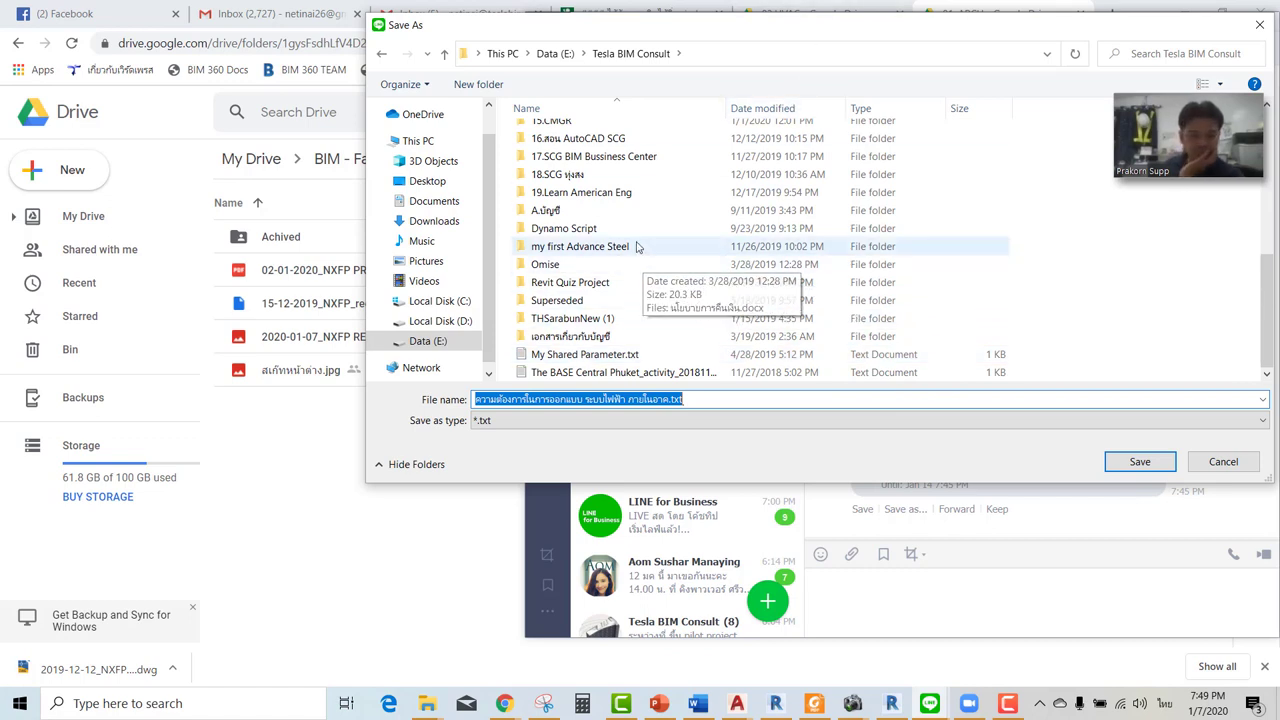
scroll(650, 245, up, 2)
scroll(630, 215, up, 1)
scroll(624, 203, up, 2)
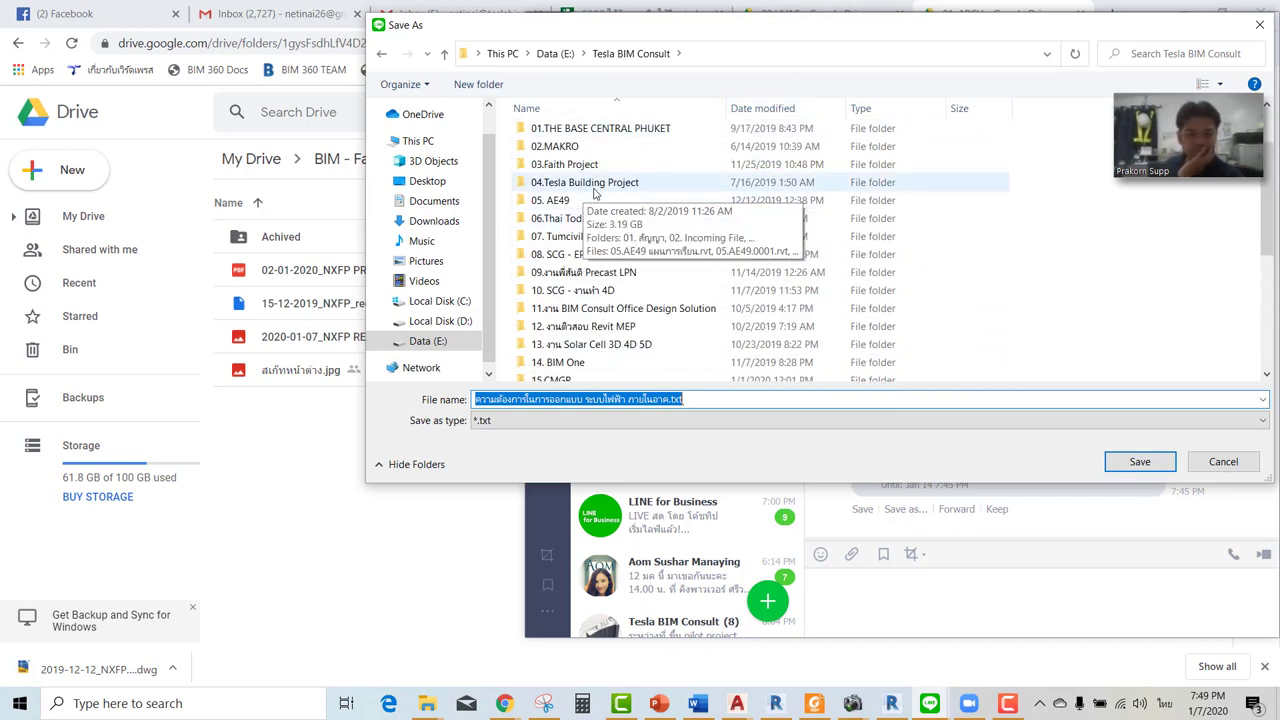
double_click(640, 164)
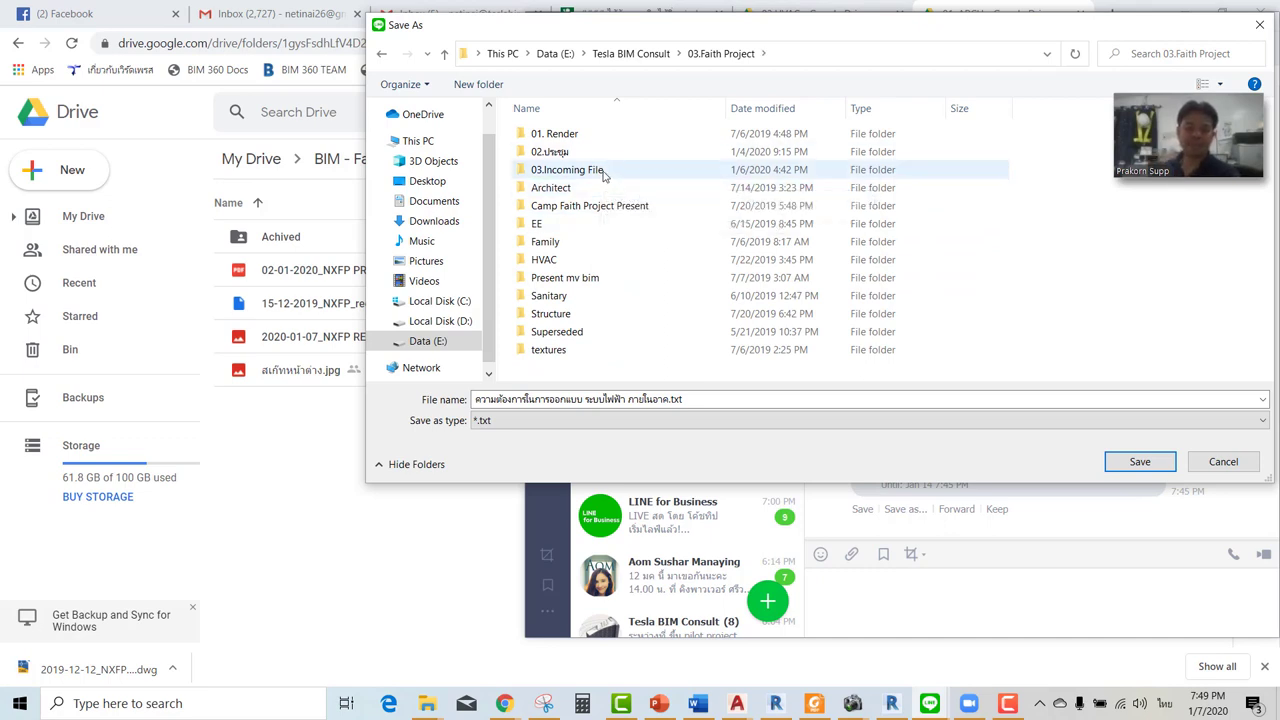
click(598, 174)
double_click(598, 172)
double_click(571, 171)
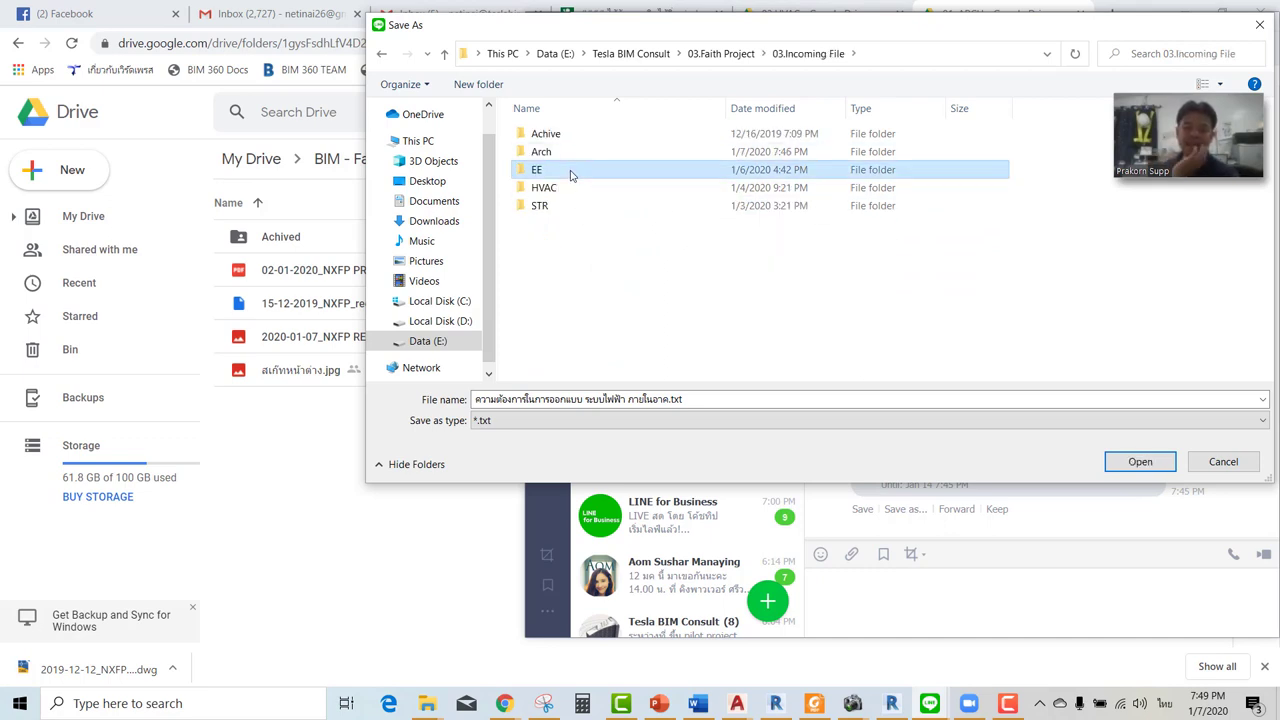
click(1136, 463)
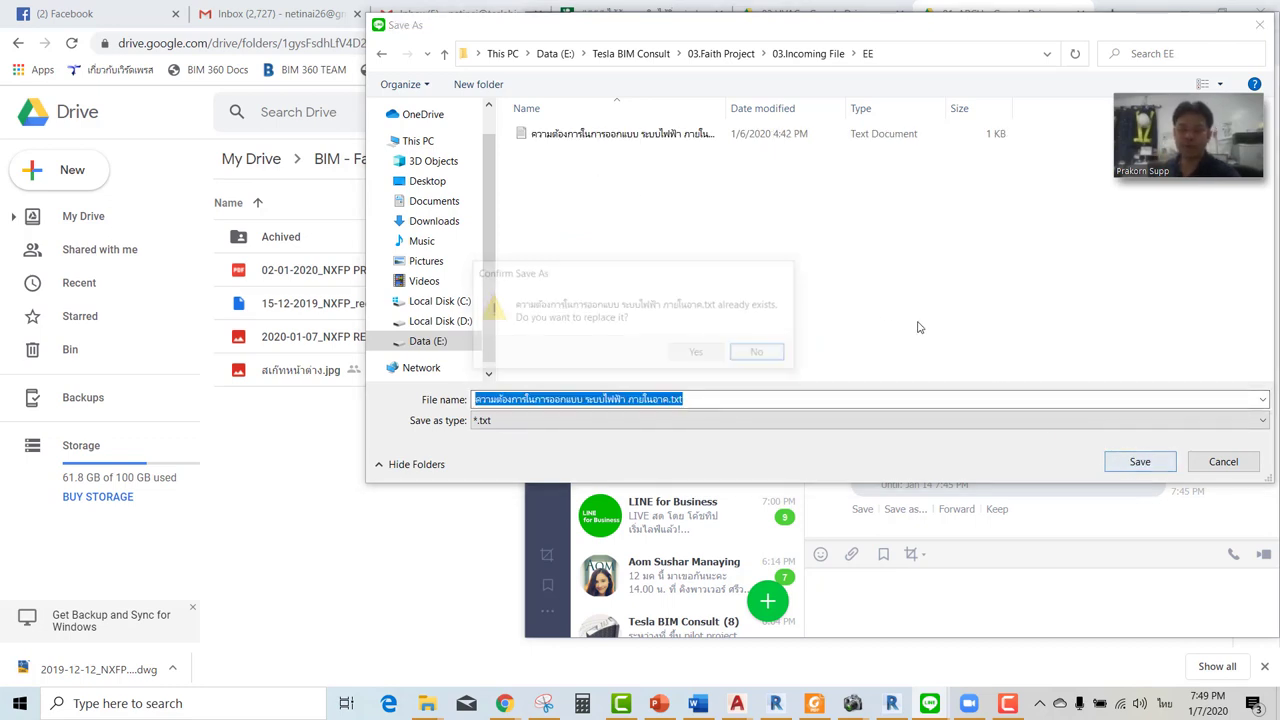
click(700, 351)
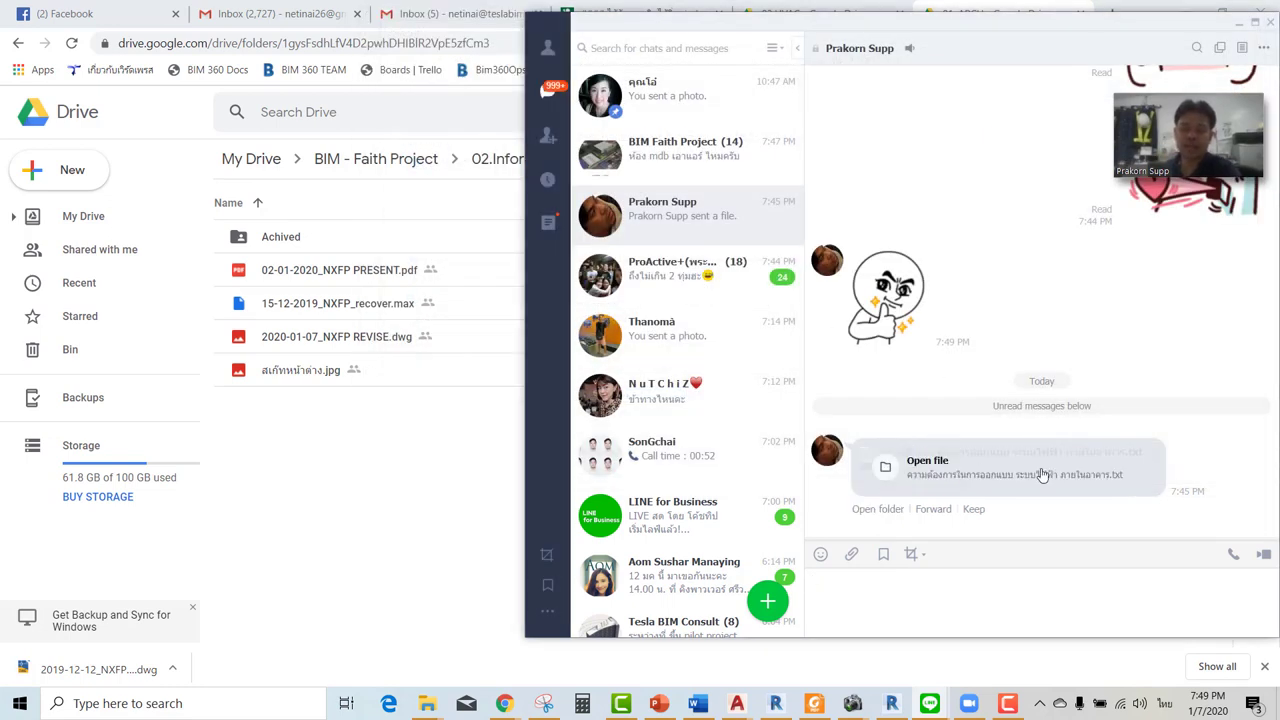
click(350, 497)
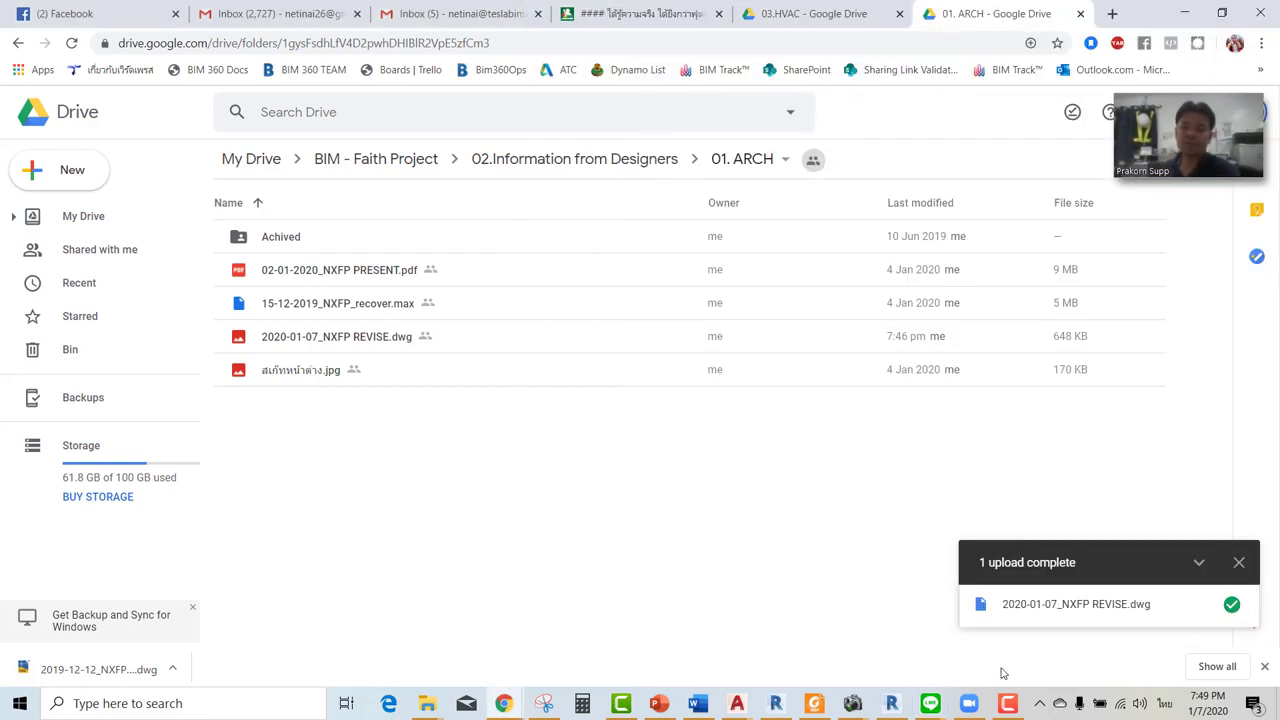
click(1007, 703)
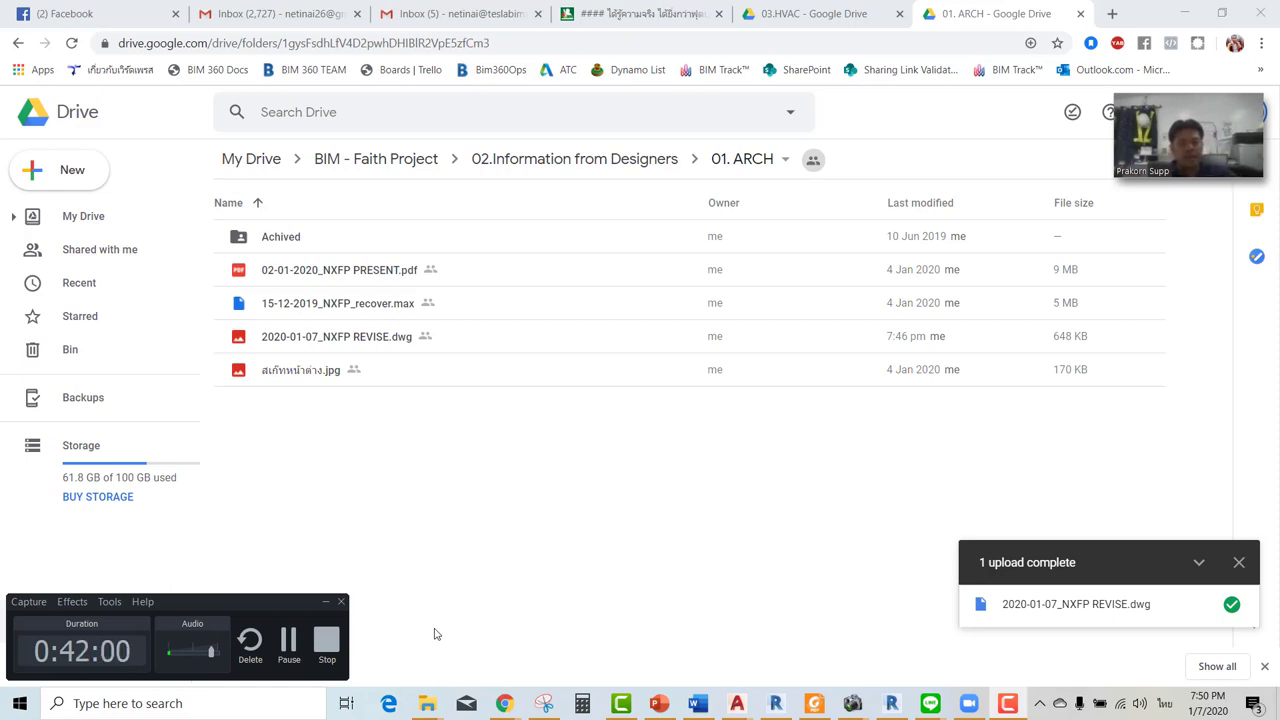
mouse_move(929, 703)
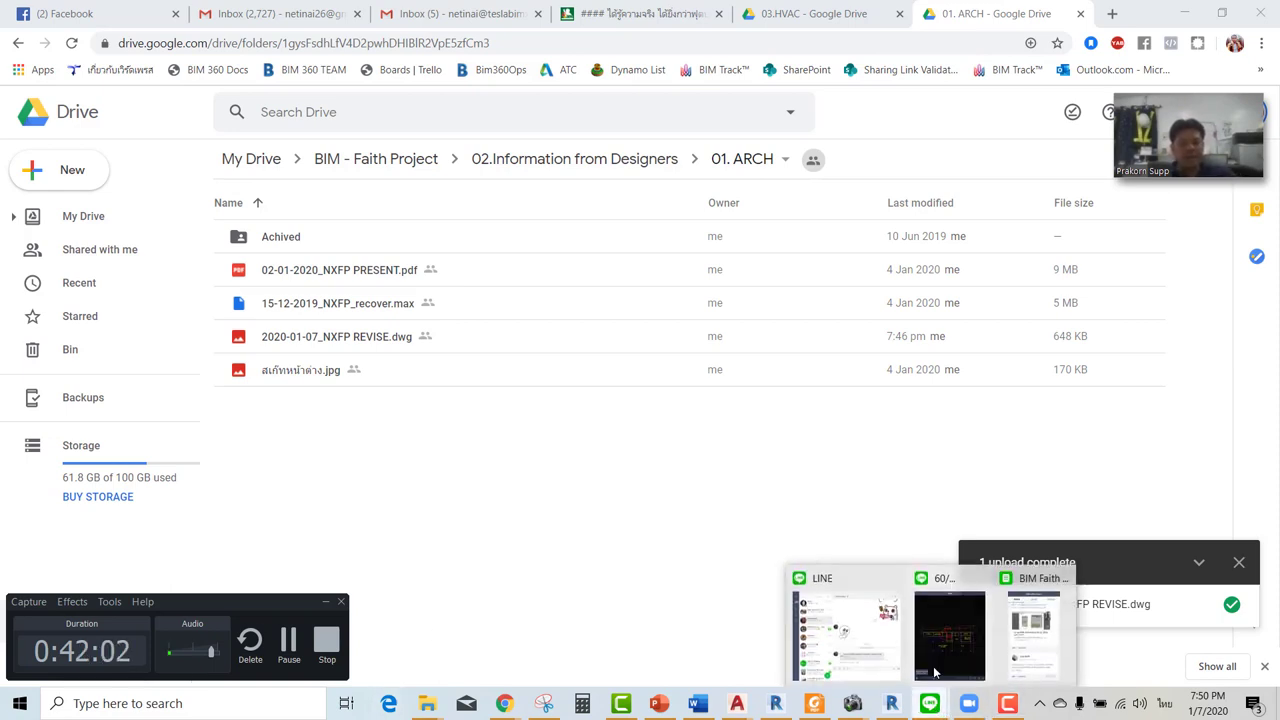
click(828, 632)
scroll(710, 320, down, 3)
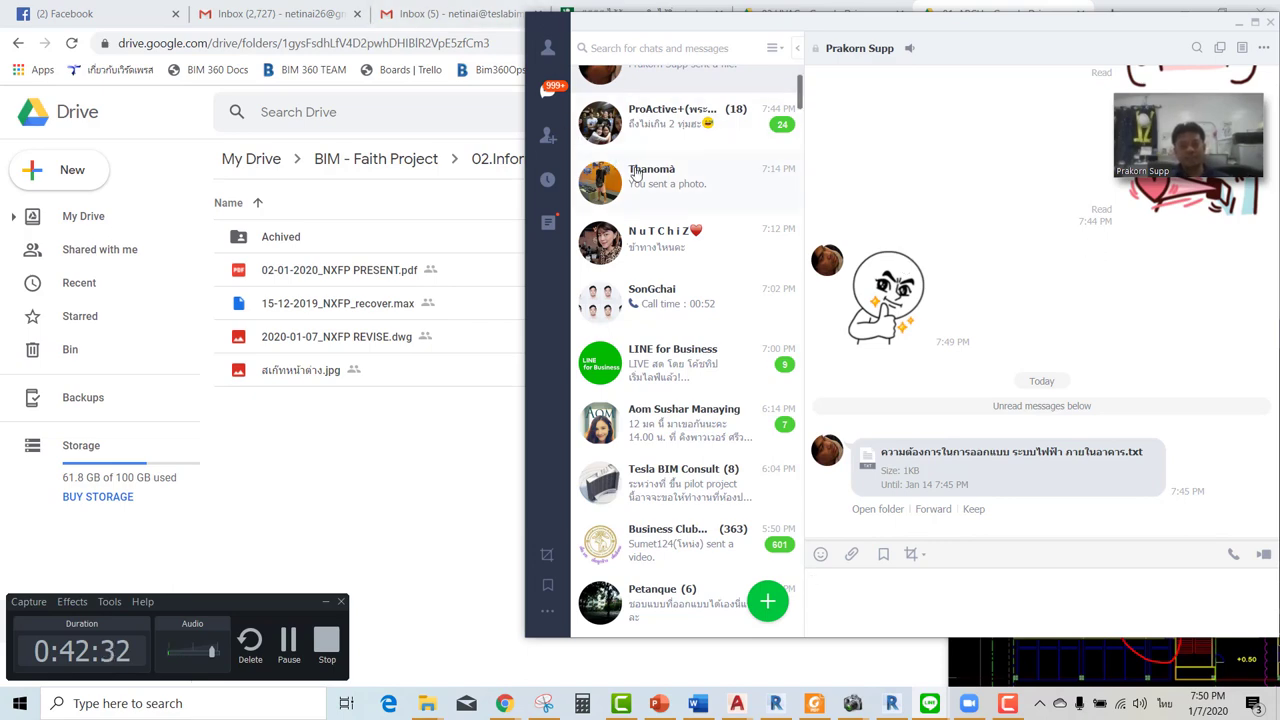
Open the BIM Faith Project group and view the MDB drawing photo at full size.
scroll(714, 125, up, 2)
click(748, 163)
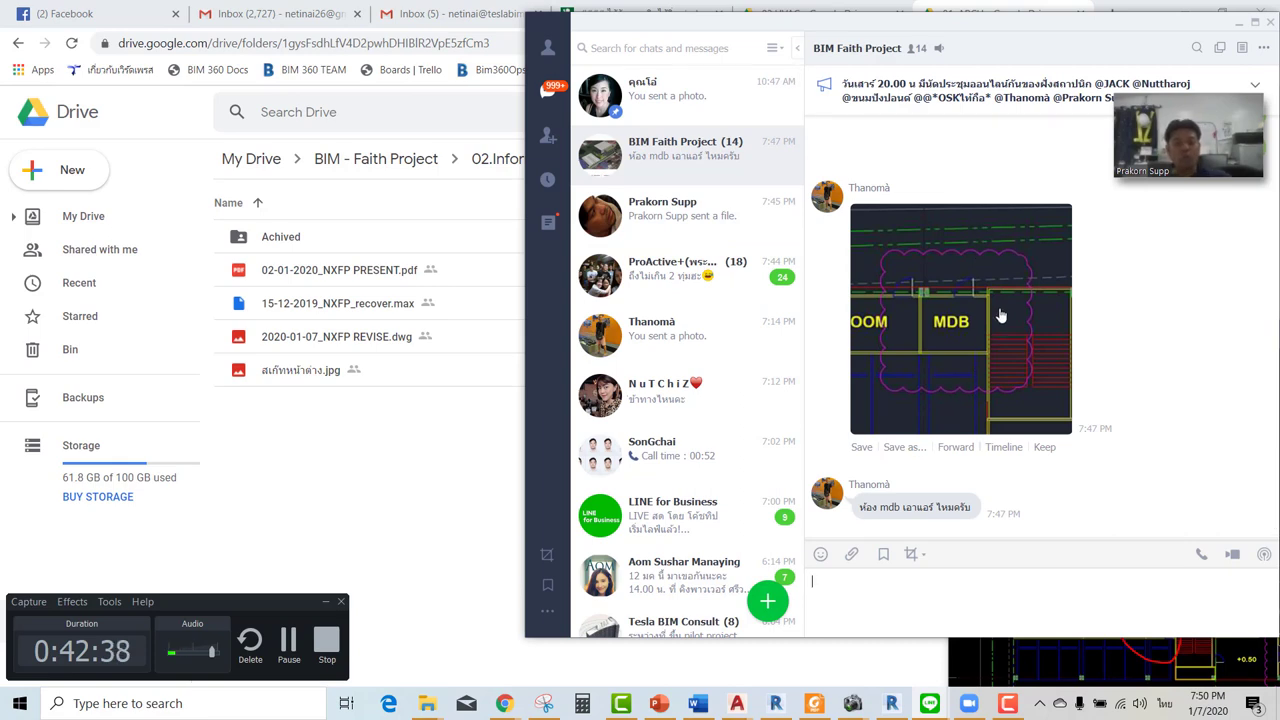
scroll(1002, 314, up, 1)
scroll(1002, 314, up, 1)
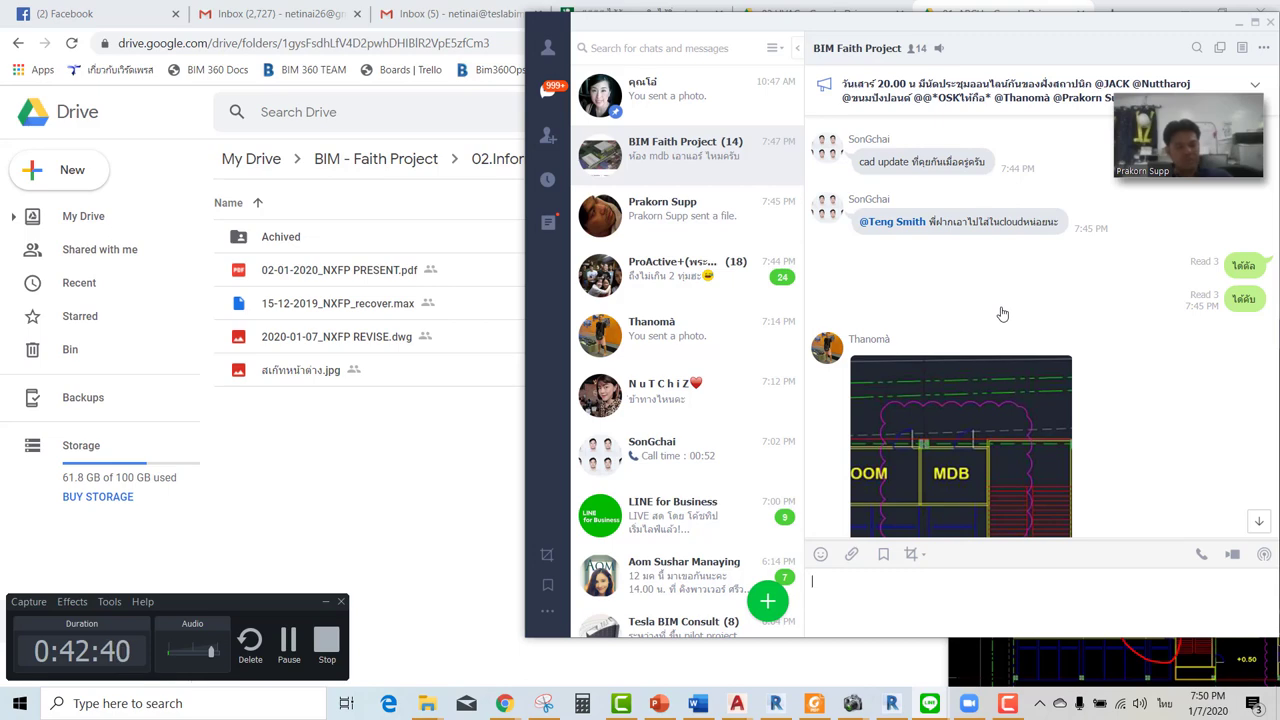
scroll(1000, 315, down, 2)
scroll(1010, 320, up, 1)
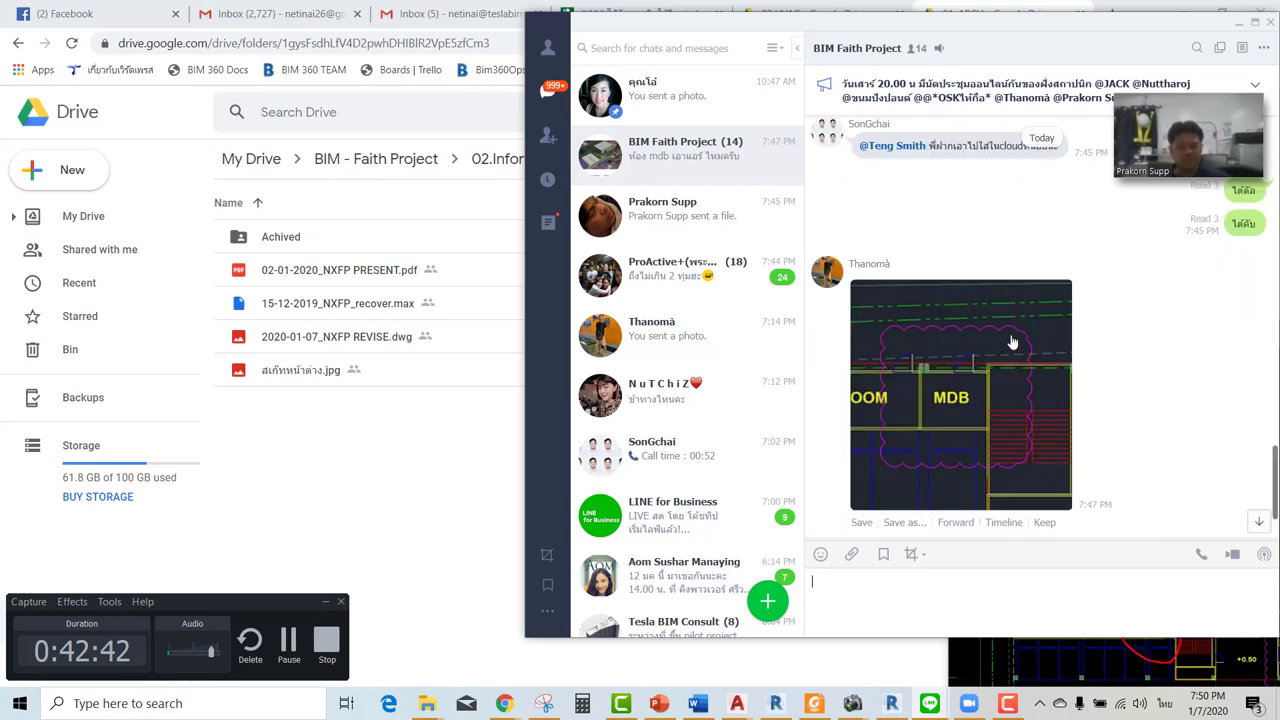
click(1024, 316)
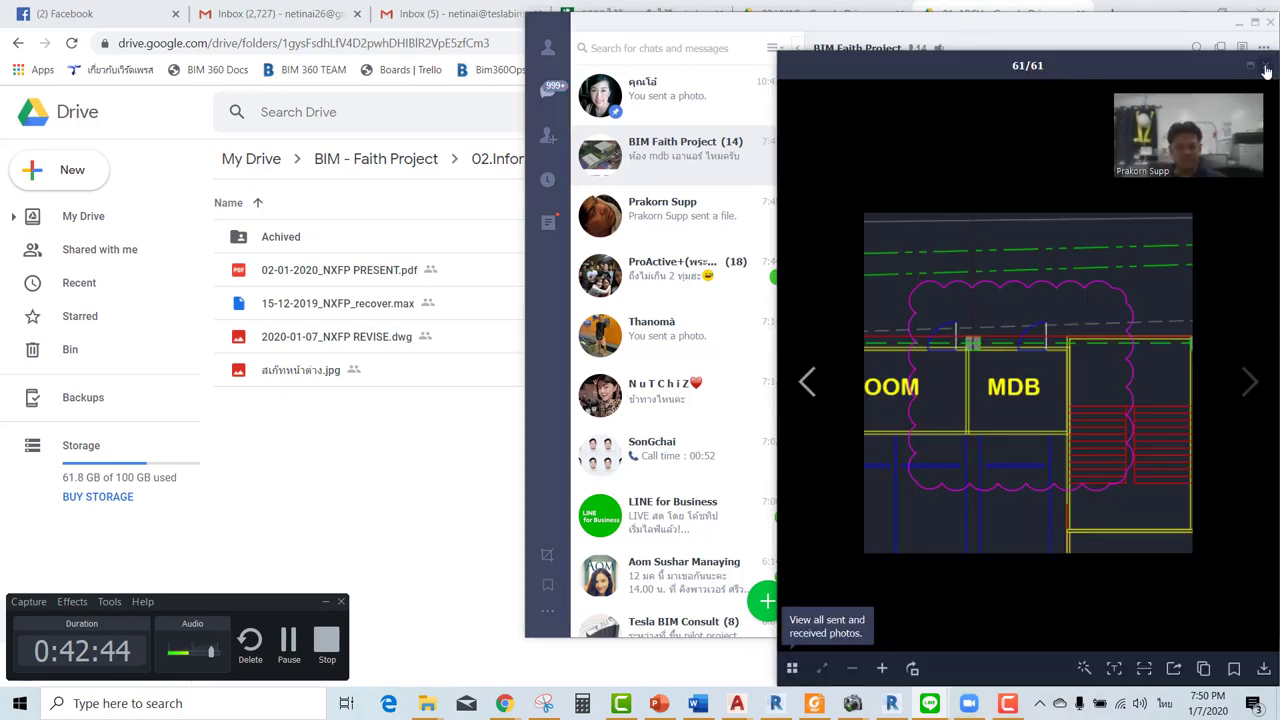
key(Escape)
scroll(982, 302, up, 2)
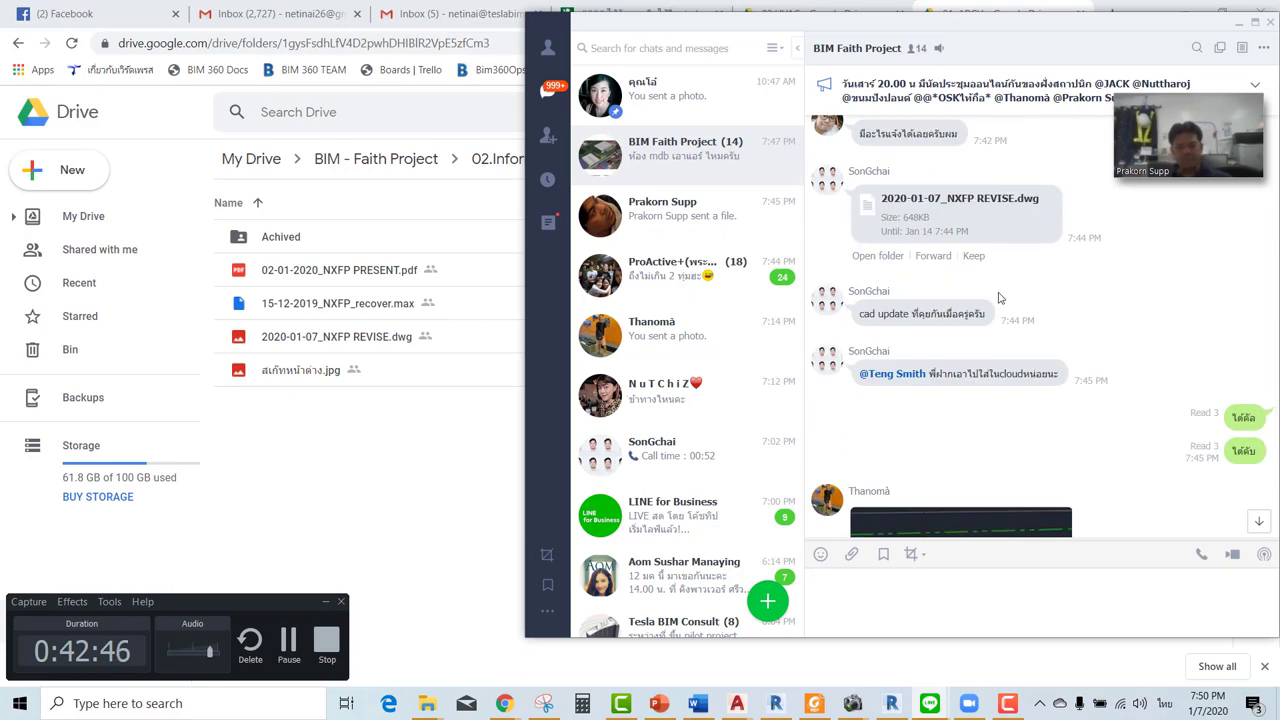
scroll(998, 300, down, 2)
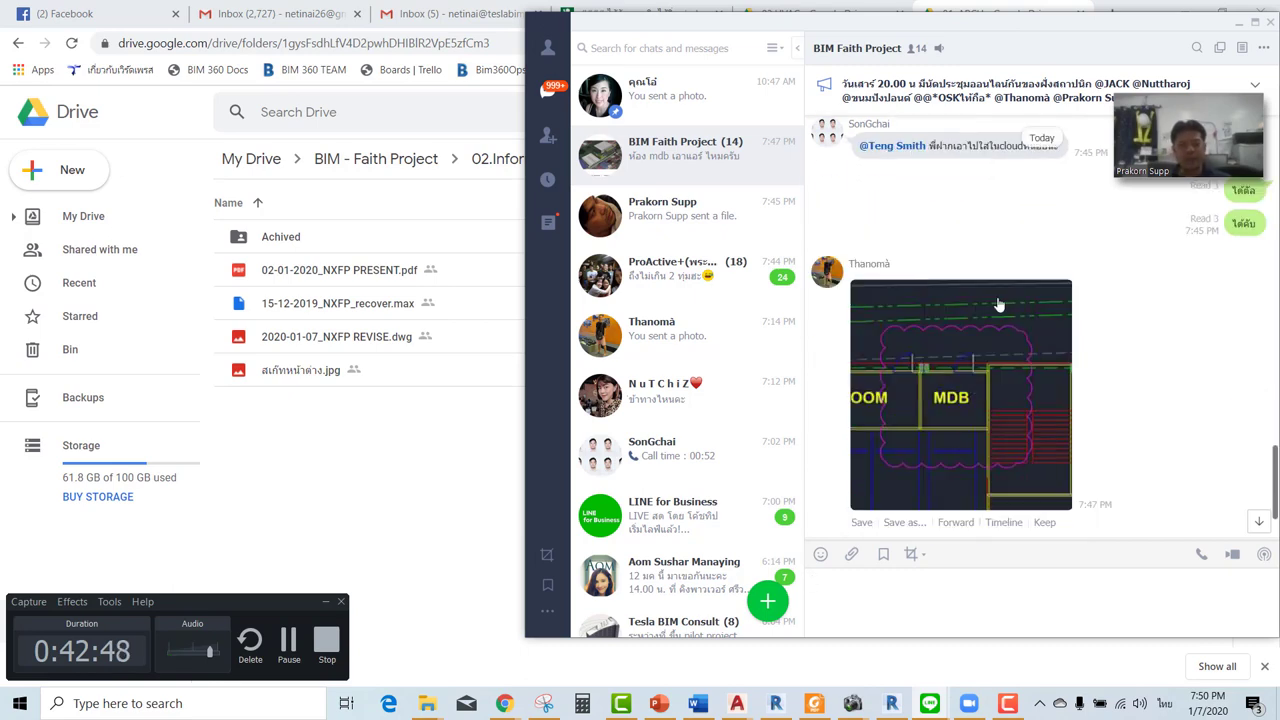
scroll(998, 303, down, 1)
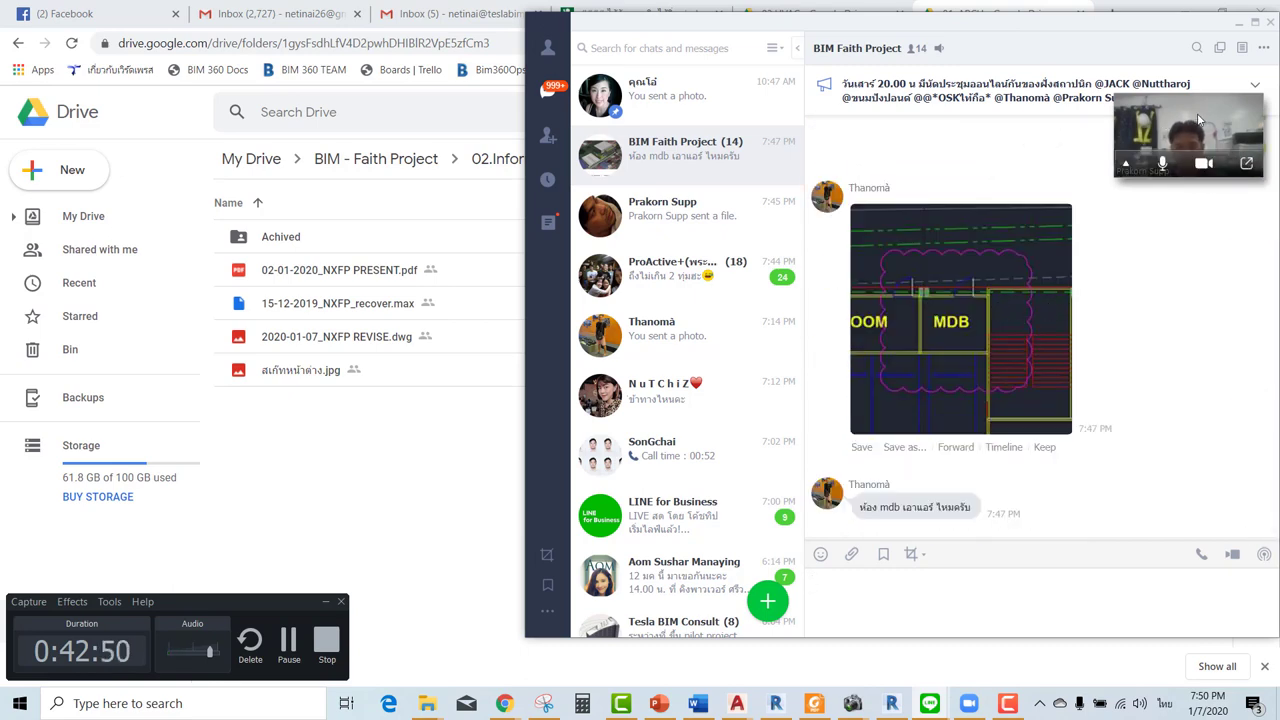
mouse_move(1196, 130)
mouse_down()
mouse_move(1049, 208)
mouse_move(1159, 218)
mouse_up()
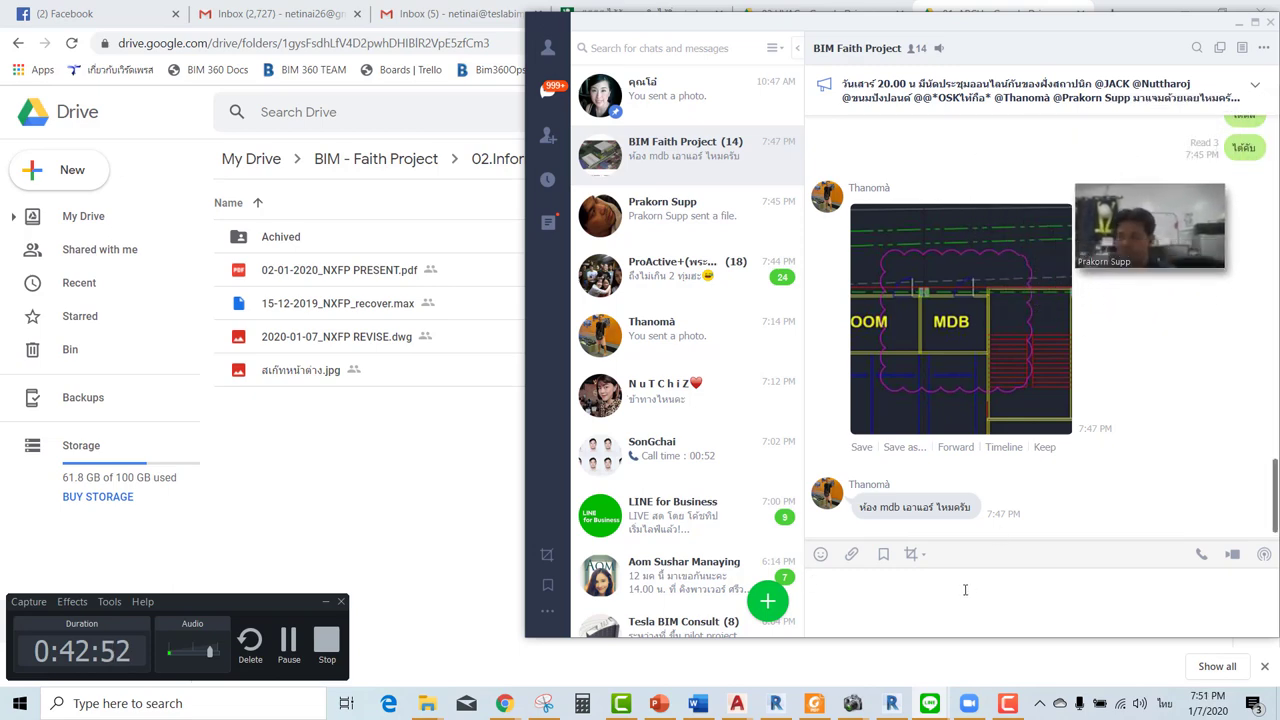
Send the group a Thai message asking the colleague whether this building needs a Generator.
text(ฟพี่กอล์)
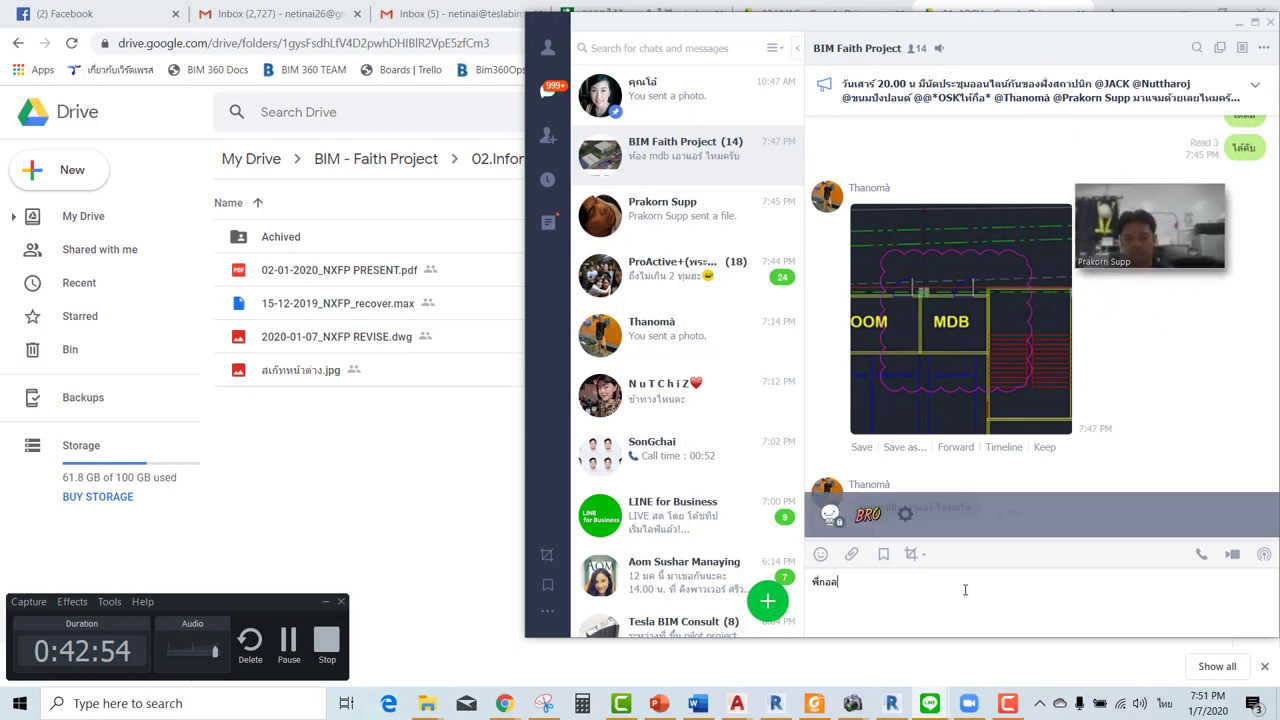
text(ฟคับ ต)
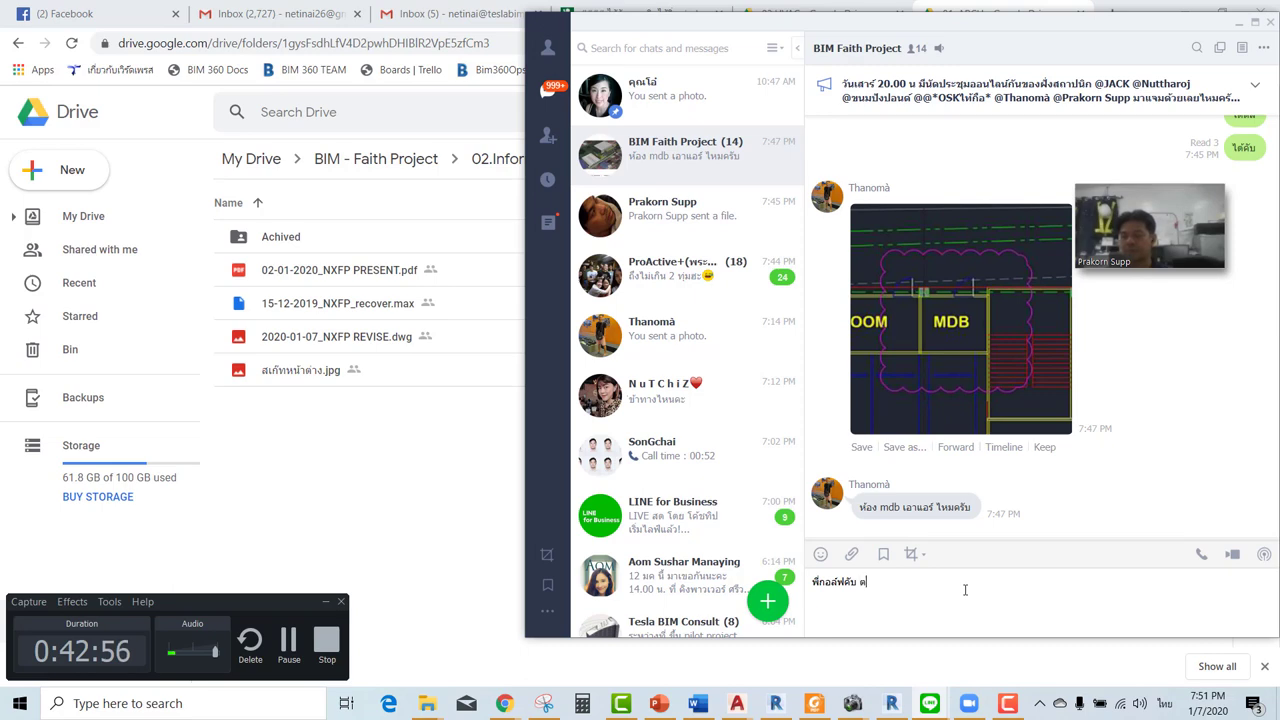
text(ึกนี้ต้อ)
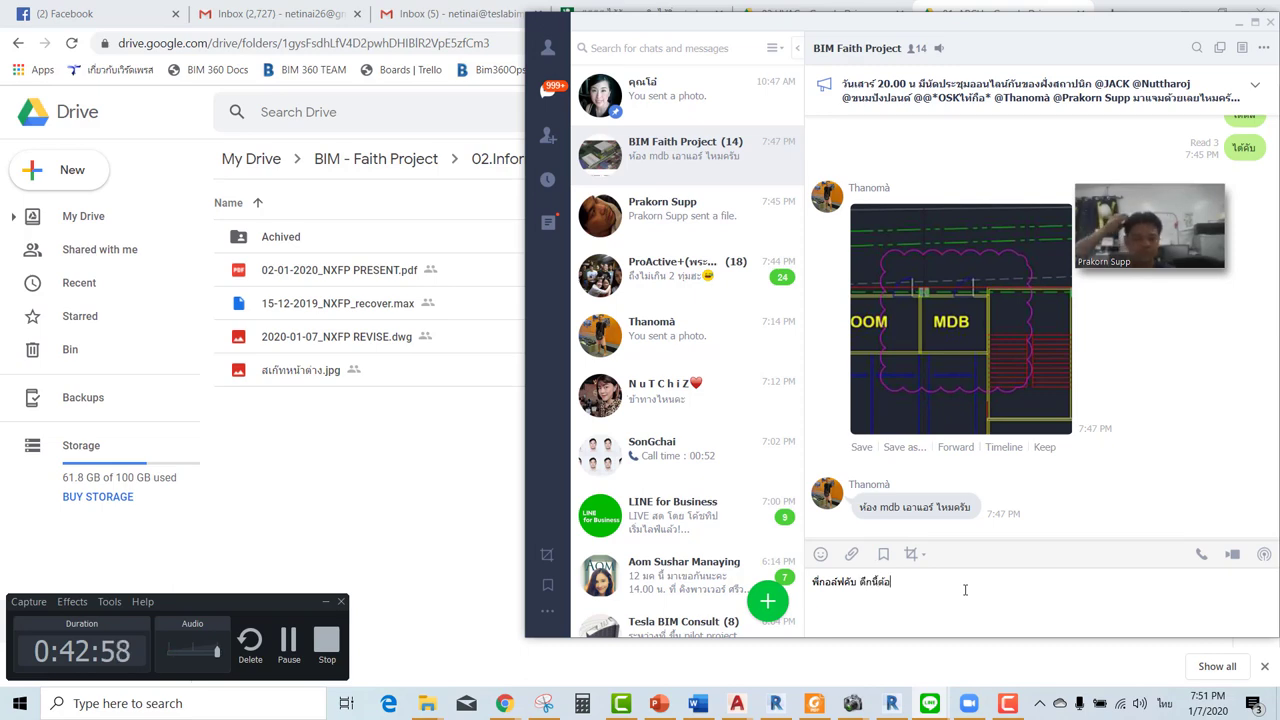
text(งมี)
key(alt+shift)
text( GE)
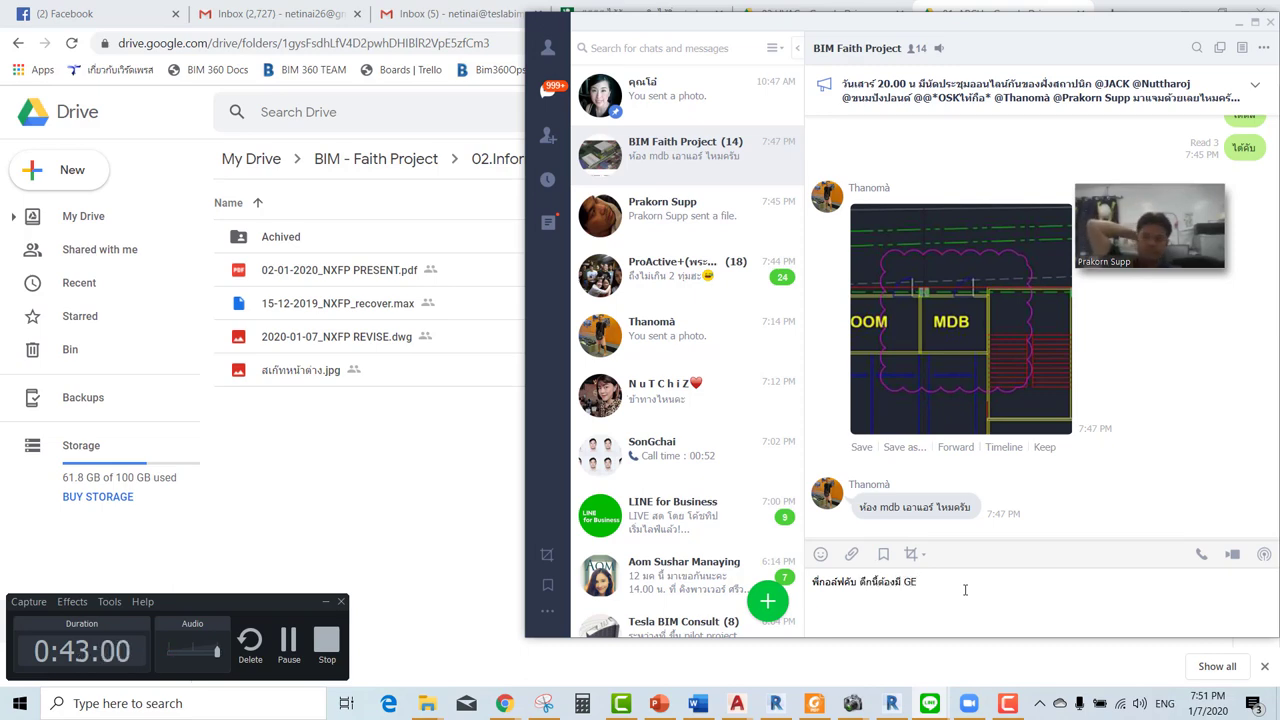
key(BackSpace)
text(enerat)
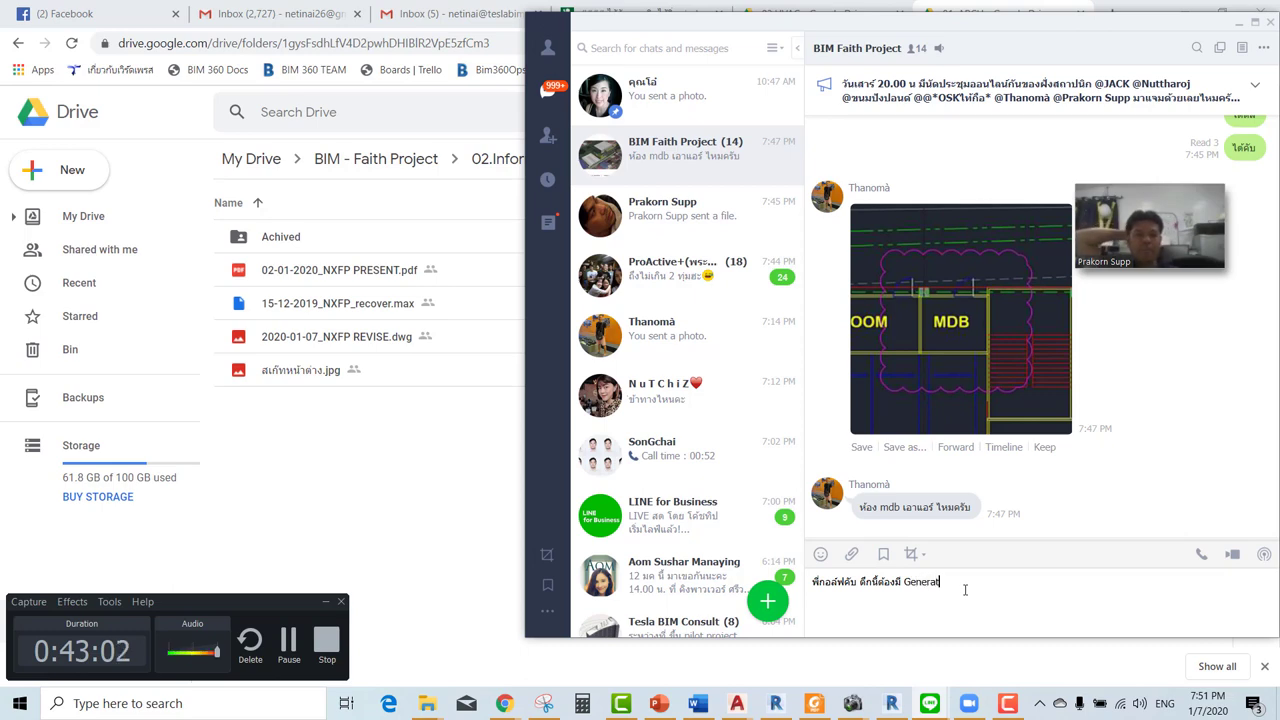
text(or)
key(alt+shift)
text(มั้ยคับ)
key(Return)
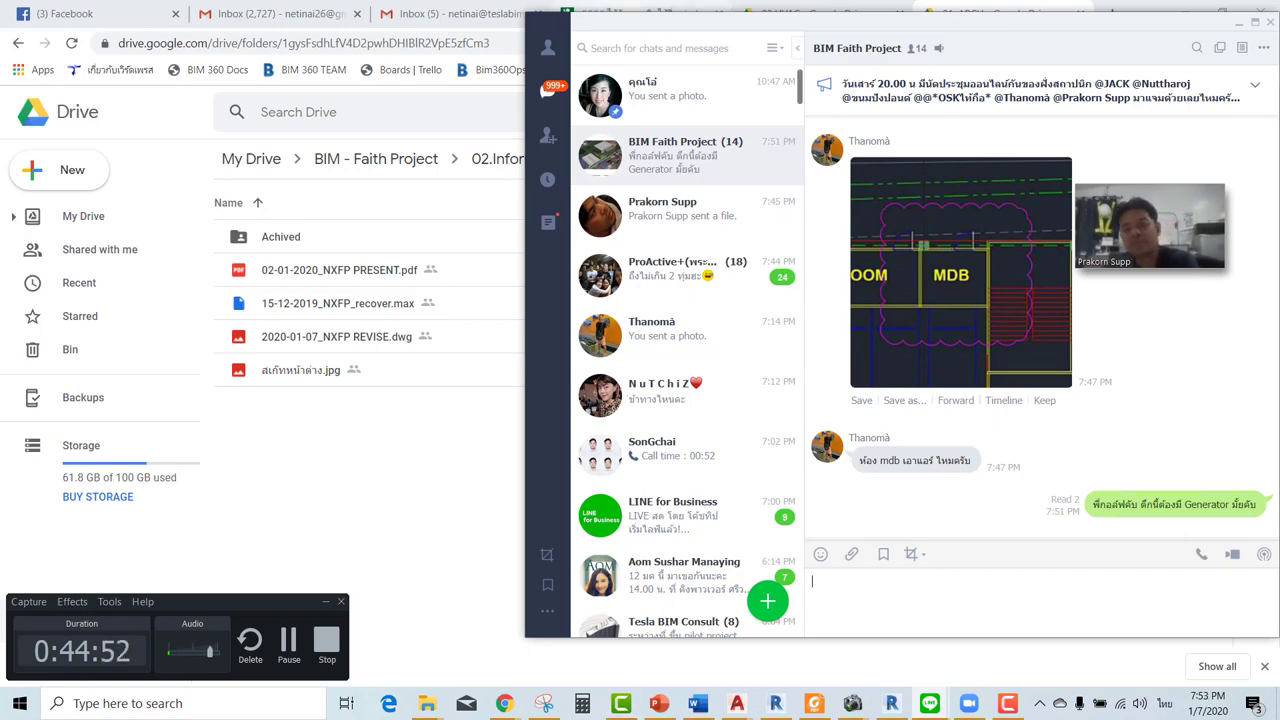
Search Google for 'zoom' in a new Chrome tab.
drag(1097, 38, 1000, 50)
key(ctrl+t)
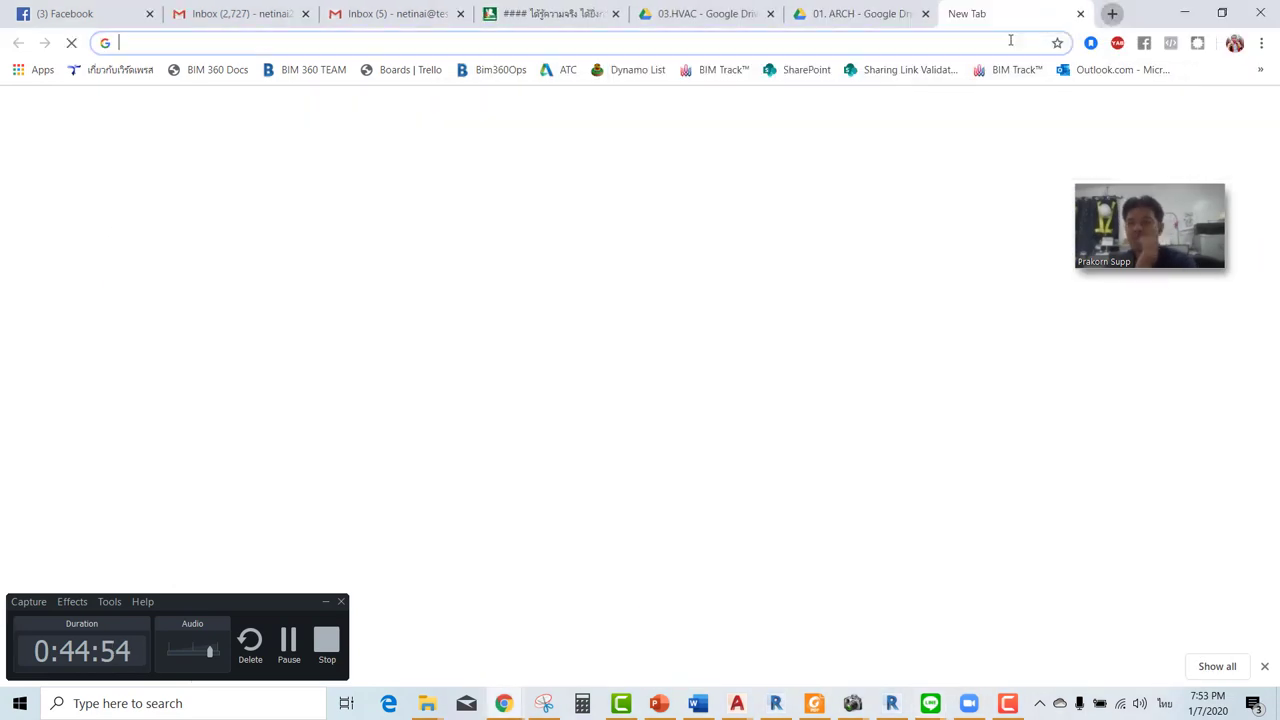
text(พง)
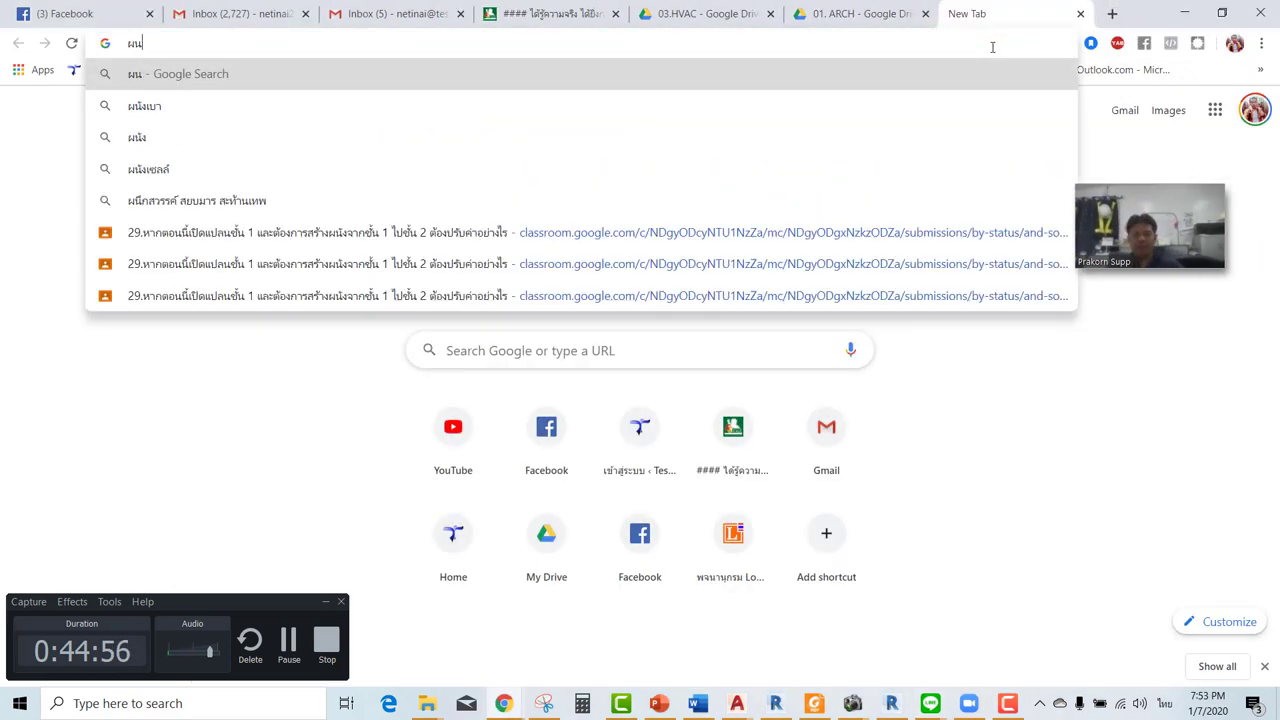
key(BackSpace)
key(BackSpace)
key(grave)
text(zoom)
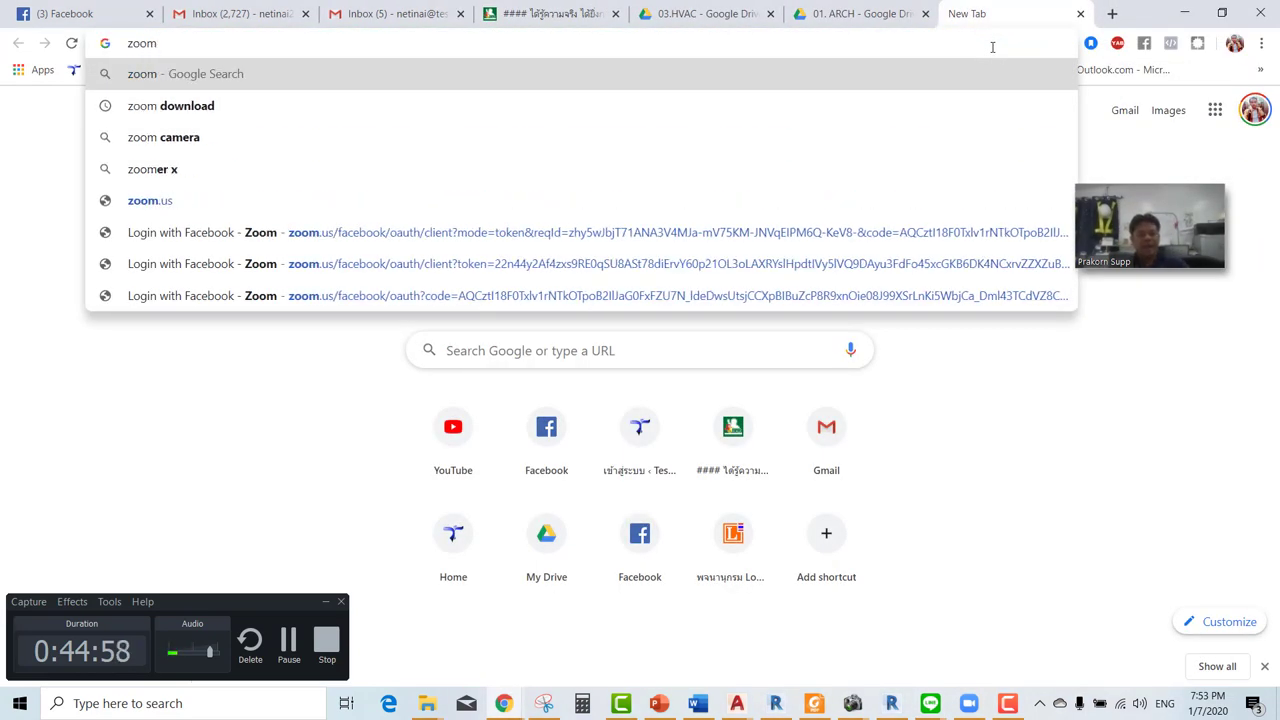
key(Return)
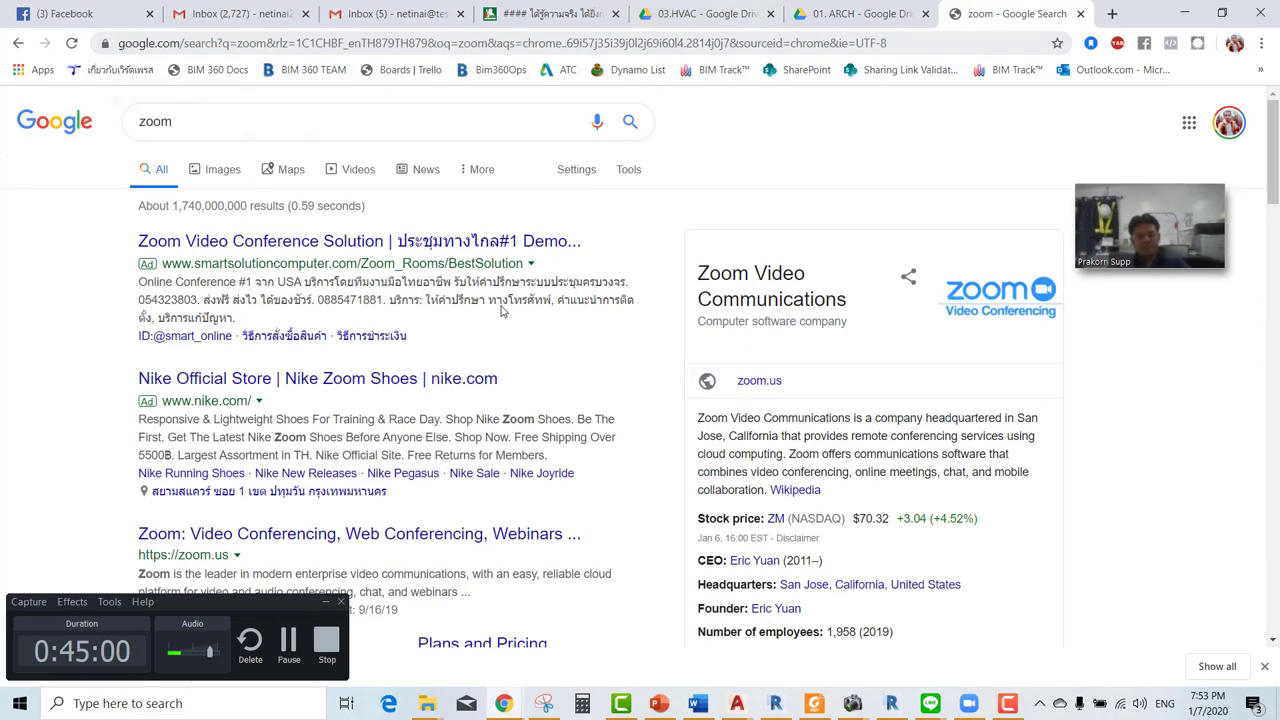
Open the official zoom.us site and copy its address.
scroll(399, 418, down, 1)
scroll(399, 418, down, 2)
click(423, 287)
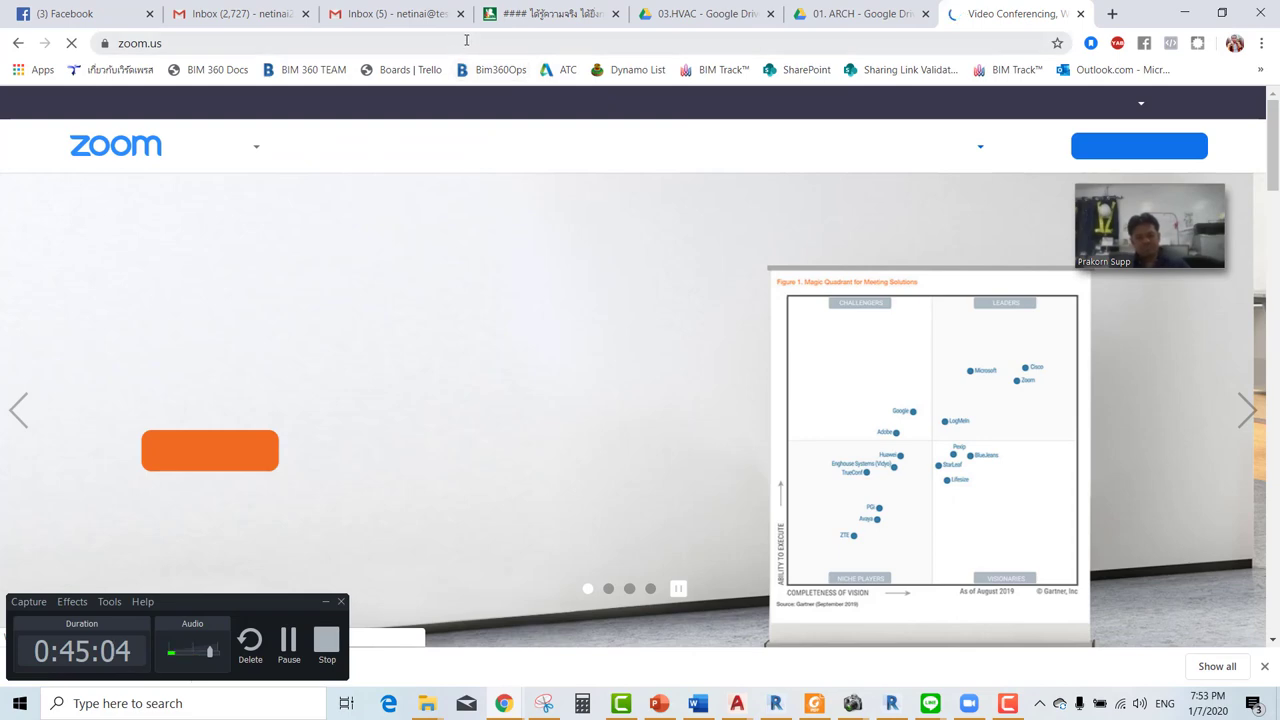
click(466, 40)
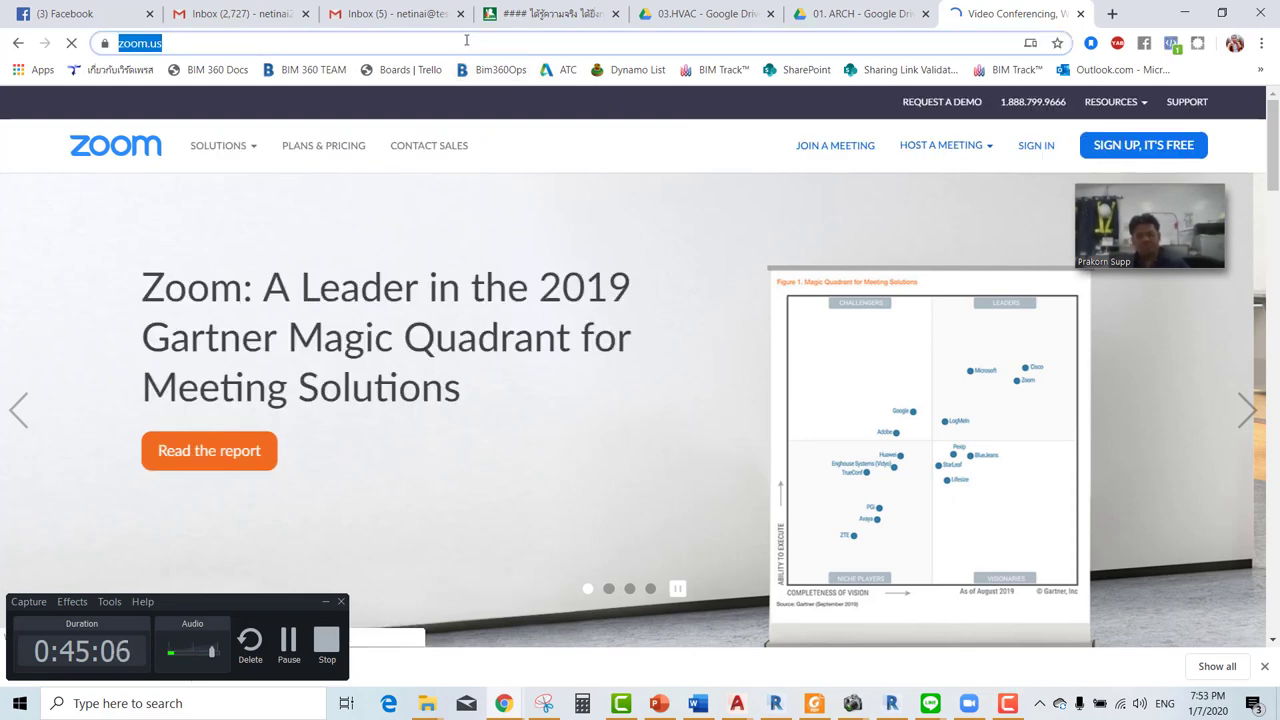
Paste and send the zoom.us link in the ProActive+ group chat on LINE.
click(1184, 13)
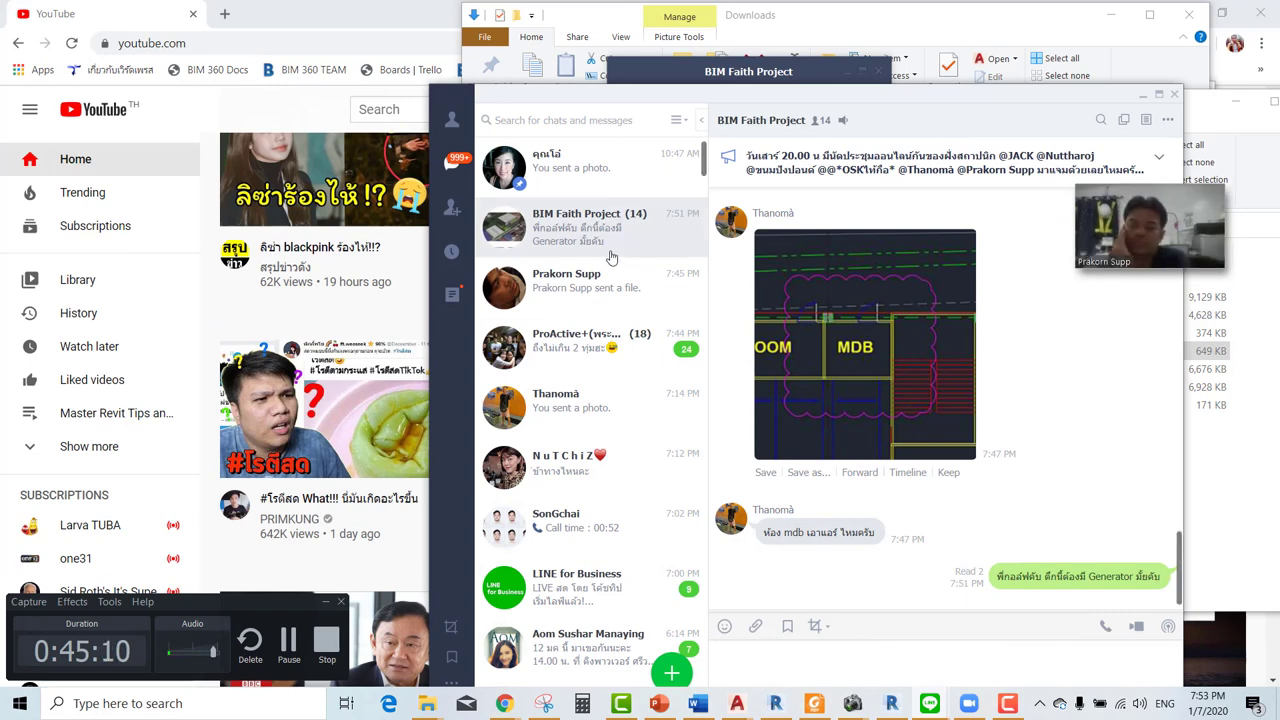
click(599, 318)
click(599, 318)
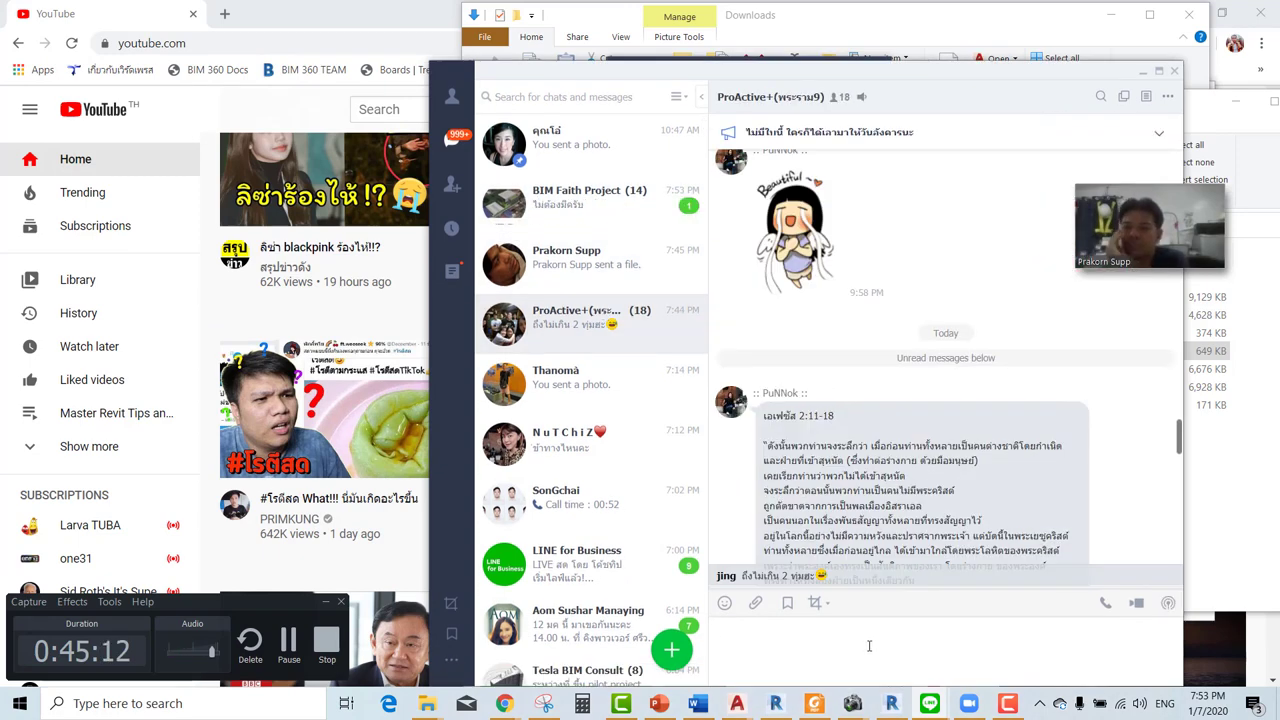
text(https://zoom.us/)
key(Return)
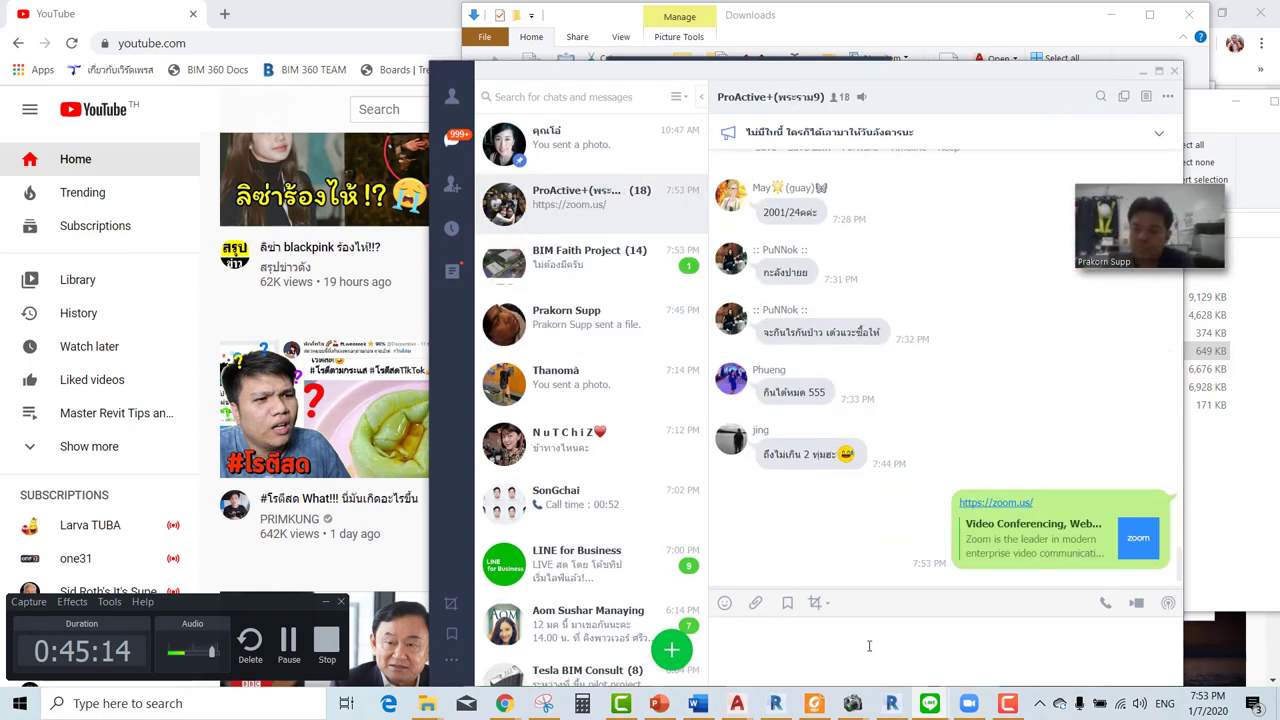
Send the zoom.us link to a contact in a direct LINE chat.
click(620, 347)
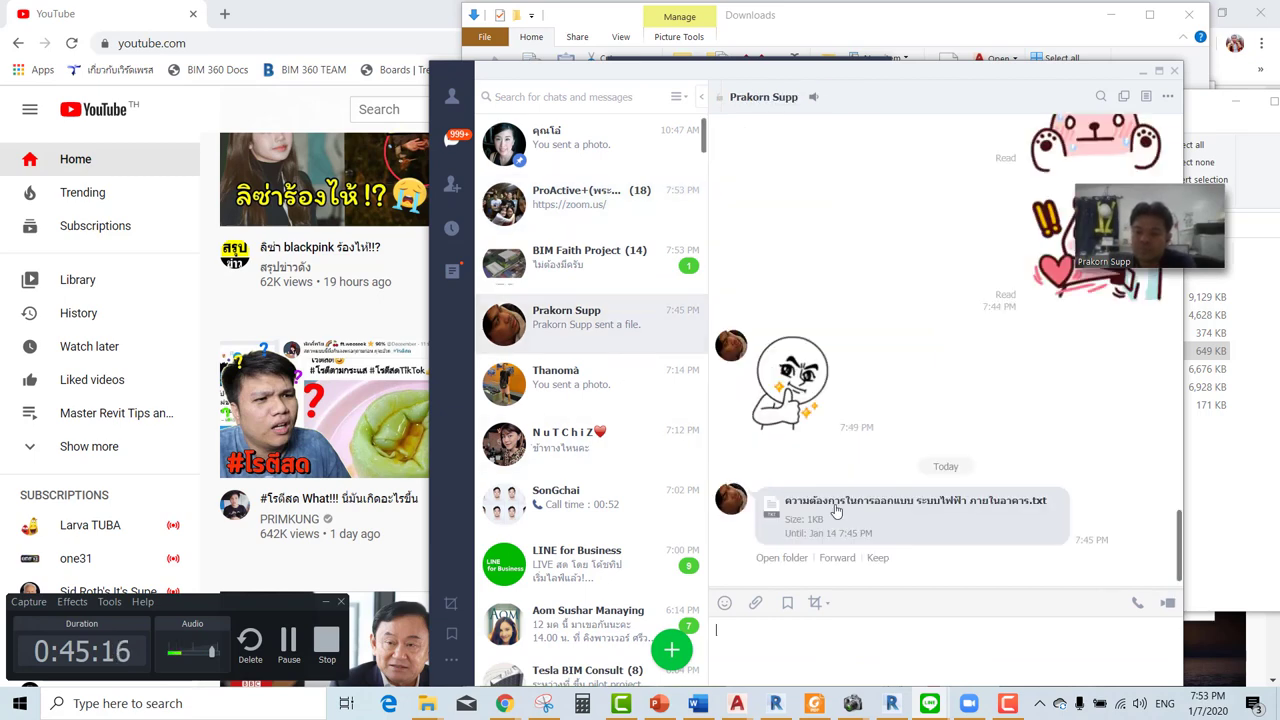
click(764, 658)
text(https://zoom.us/)
key(Return)
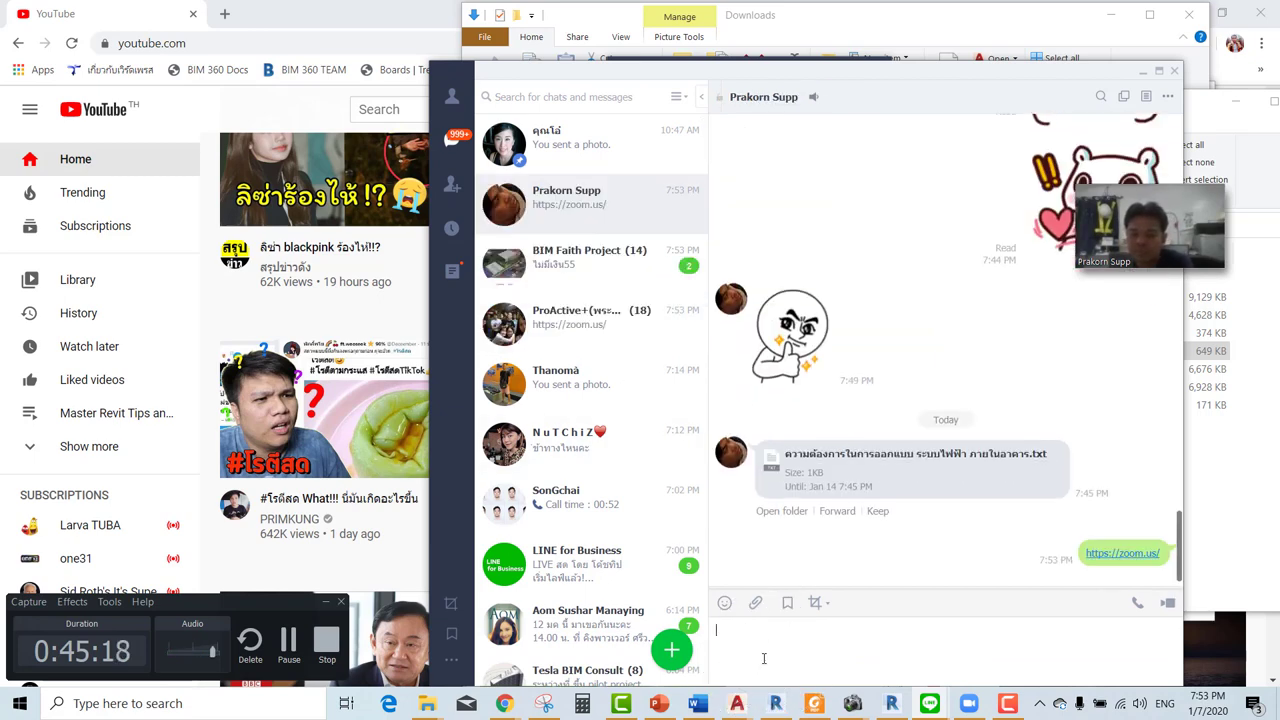
Minimise the Downloads, LINE and file explorer windows and close the group notes.
click(598, 268)
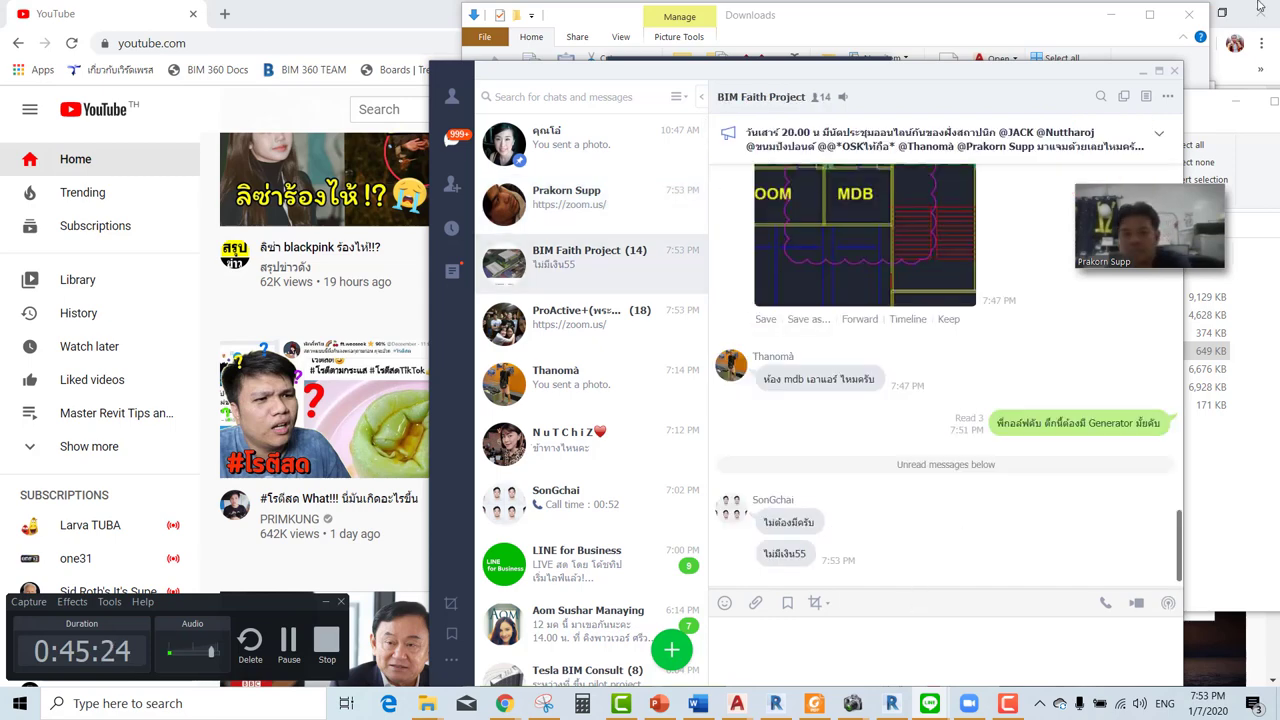
click(1110, 15)
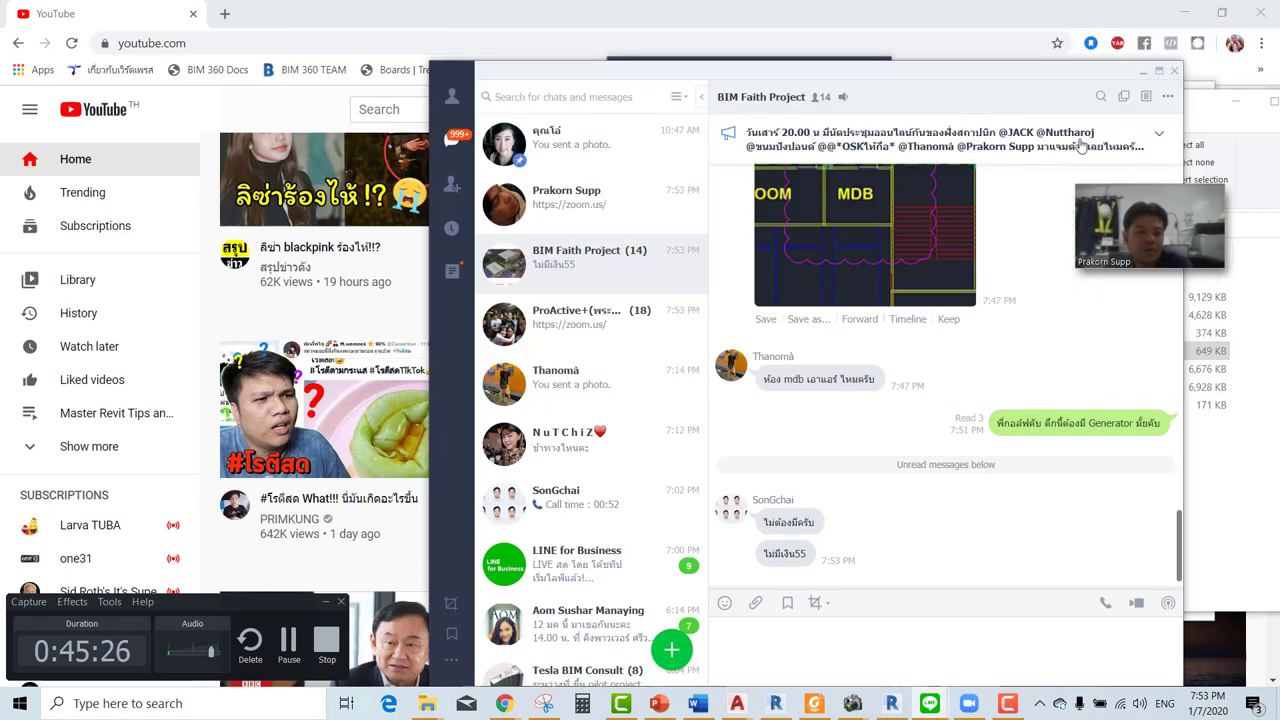
click(1142, 72)
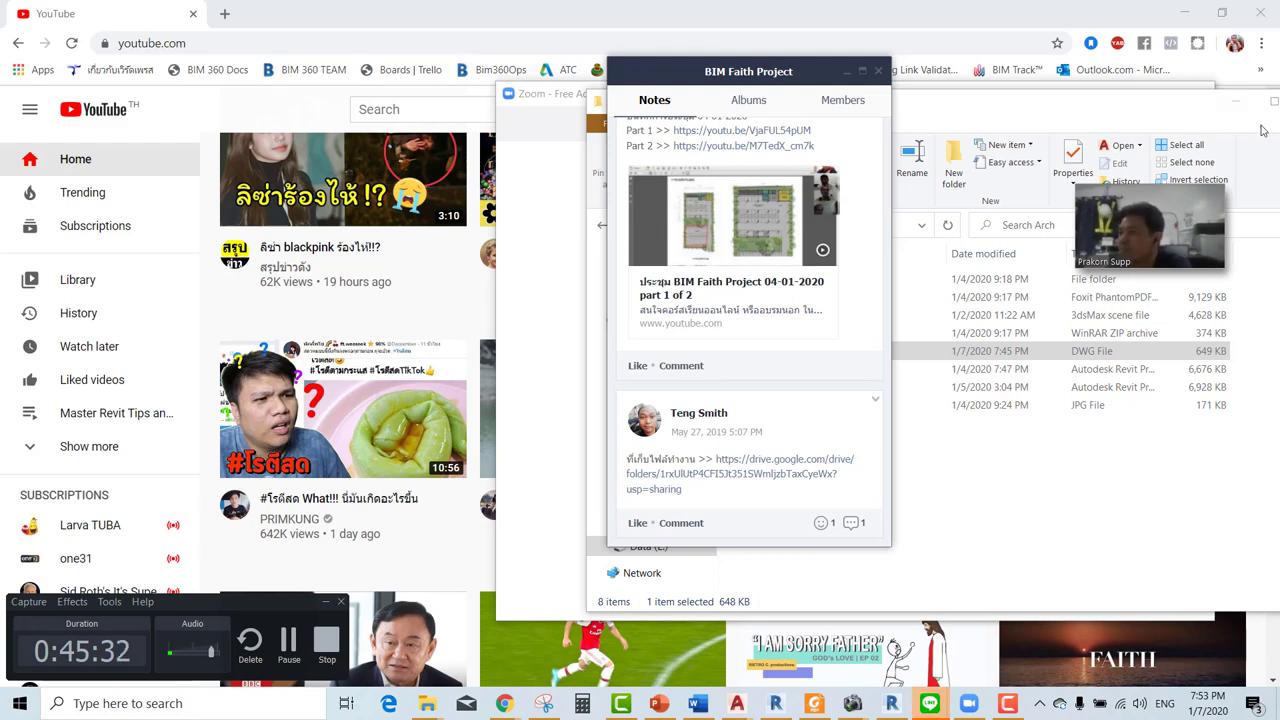
click(1236, 103)
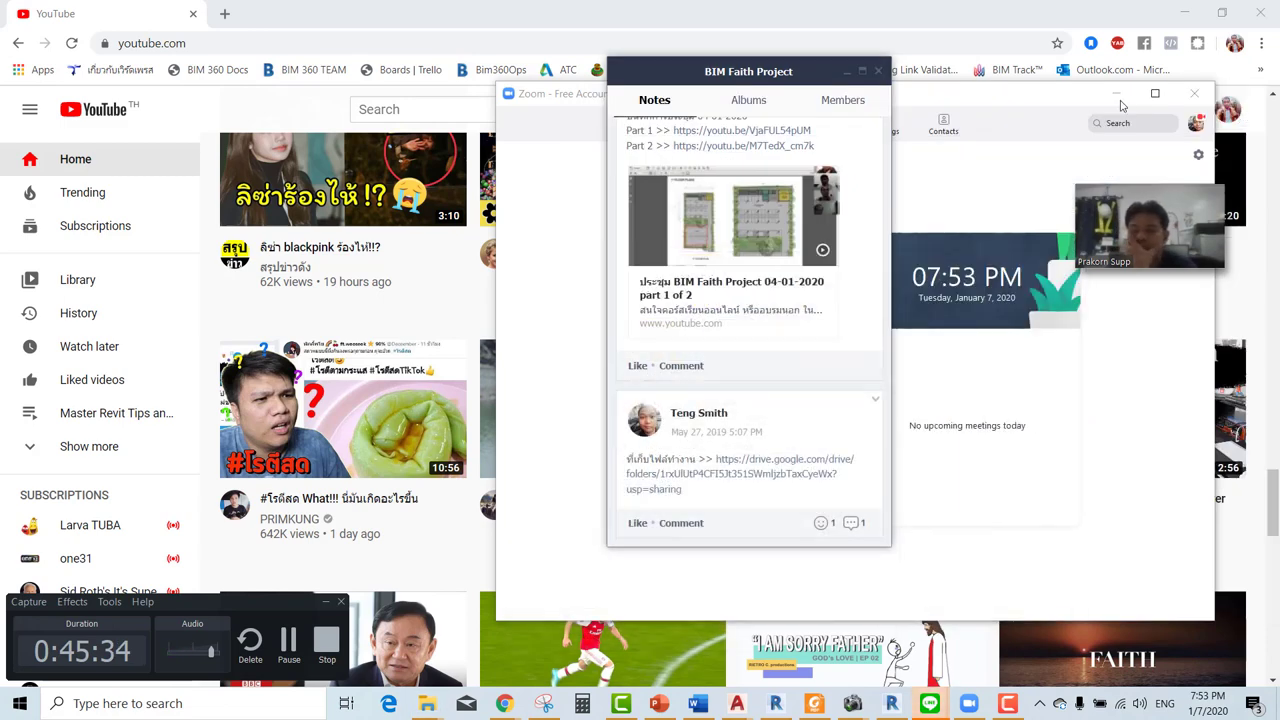
click(847, 71)
Minimise Chrome, bring Zoom's home window forward and open its taskbar jump list.
click(1183, 12)
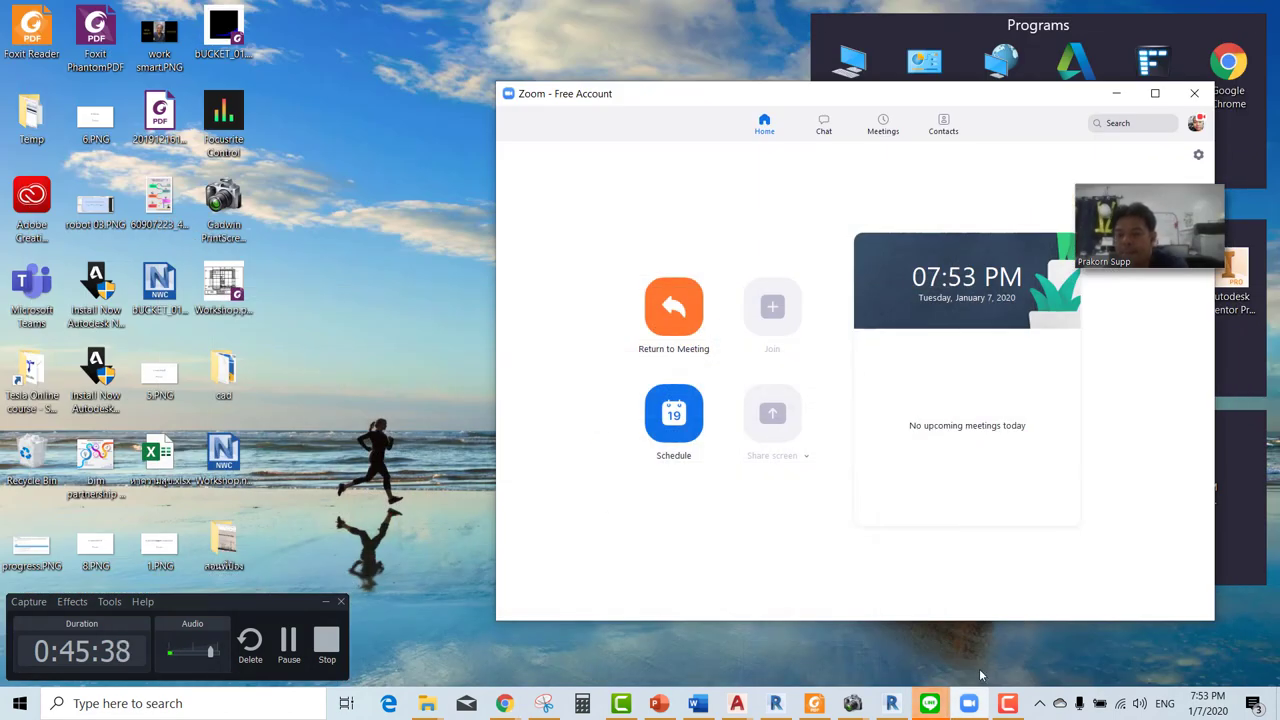
click(1008, 703)
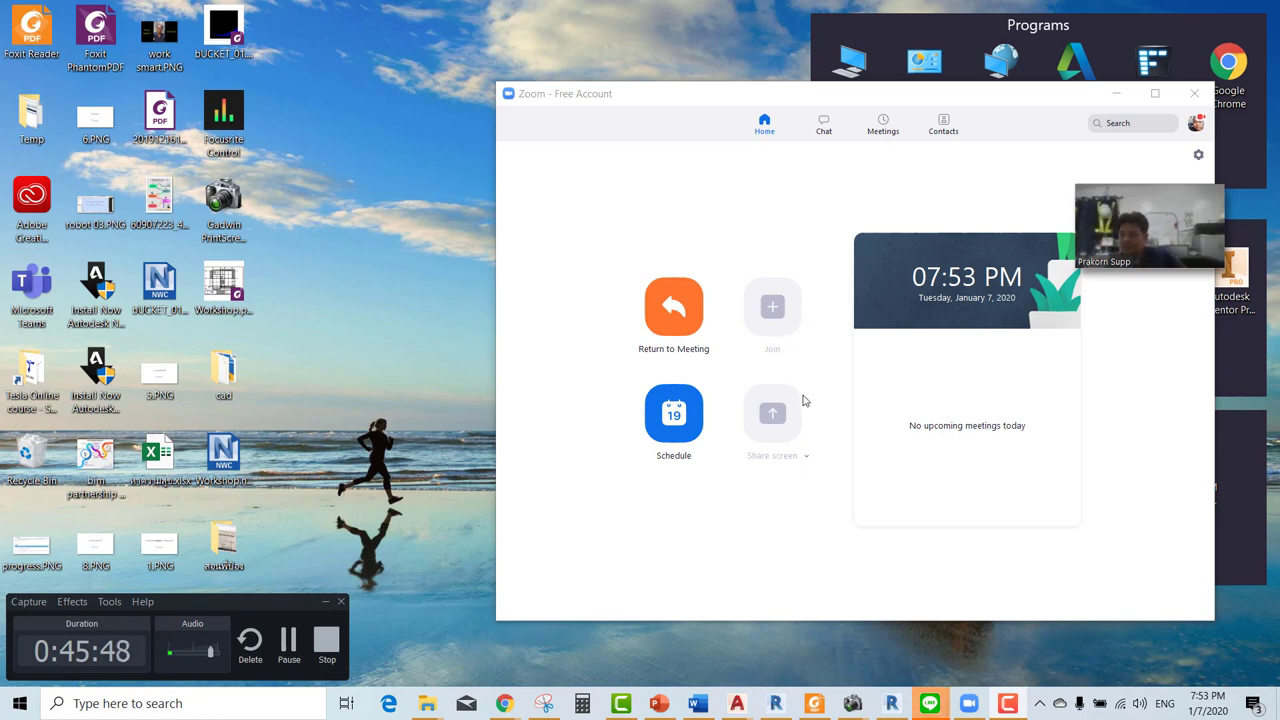
click(1008, 703)
right_click(960, 700)
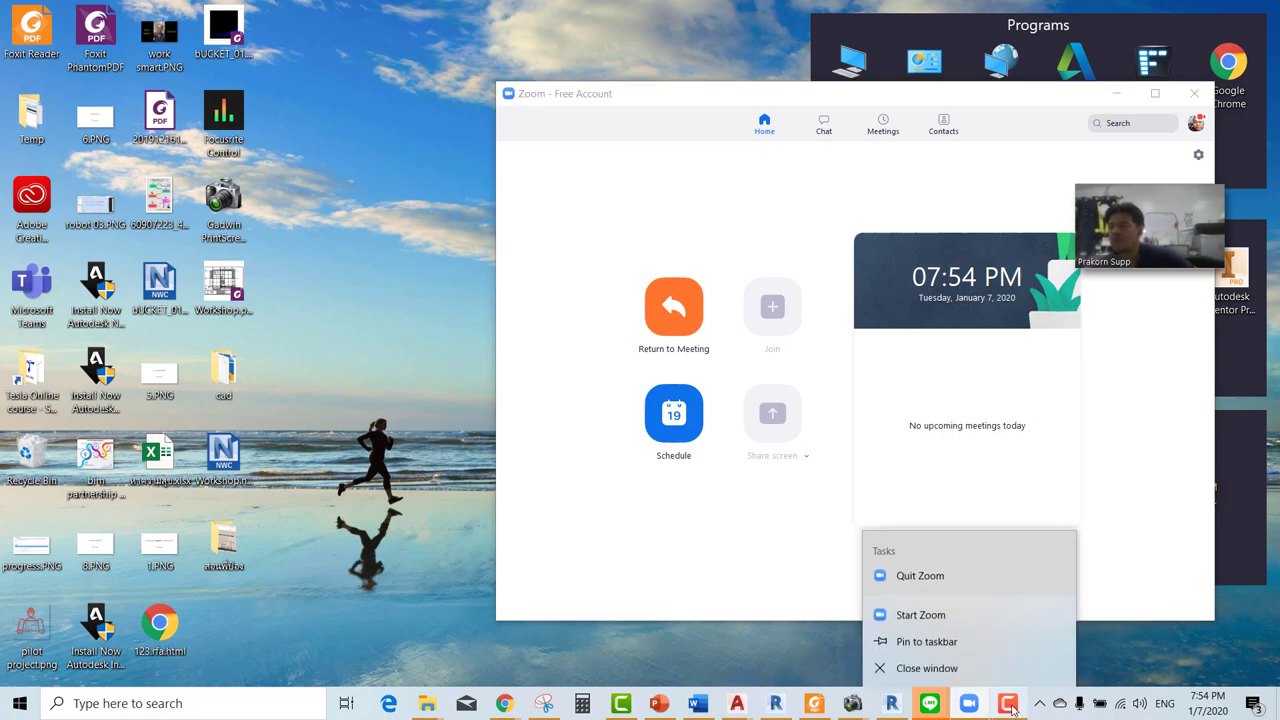